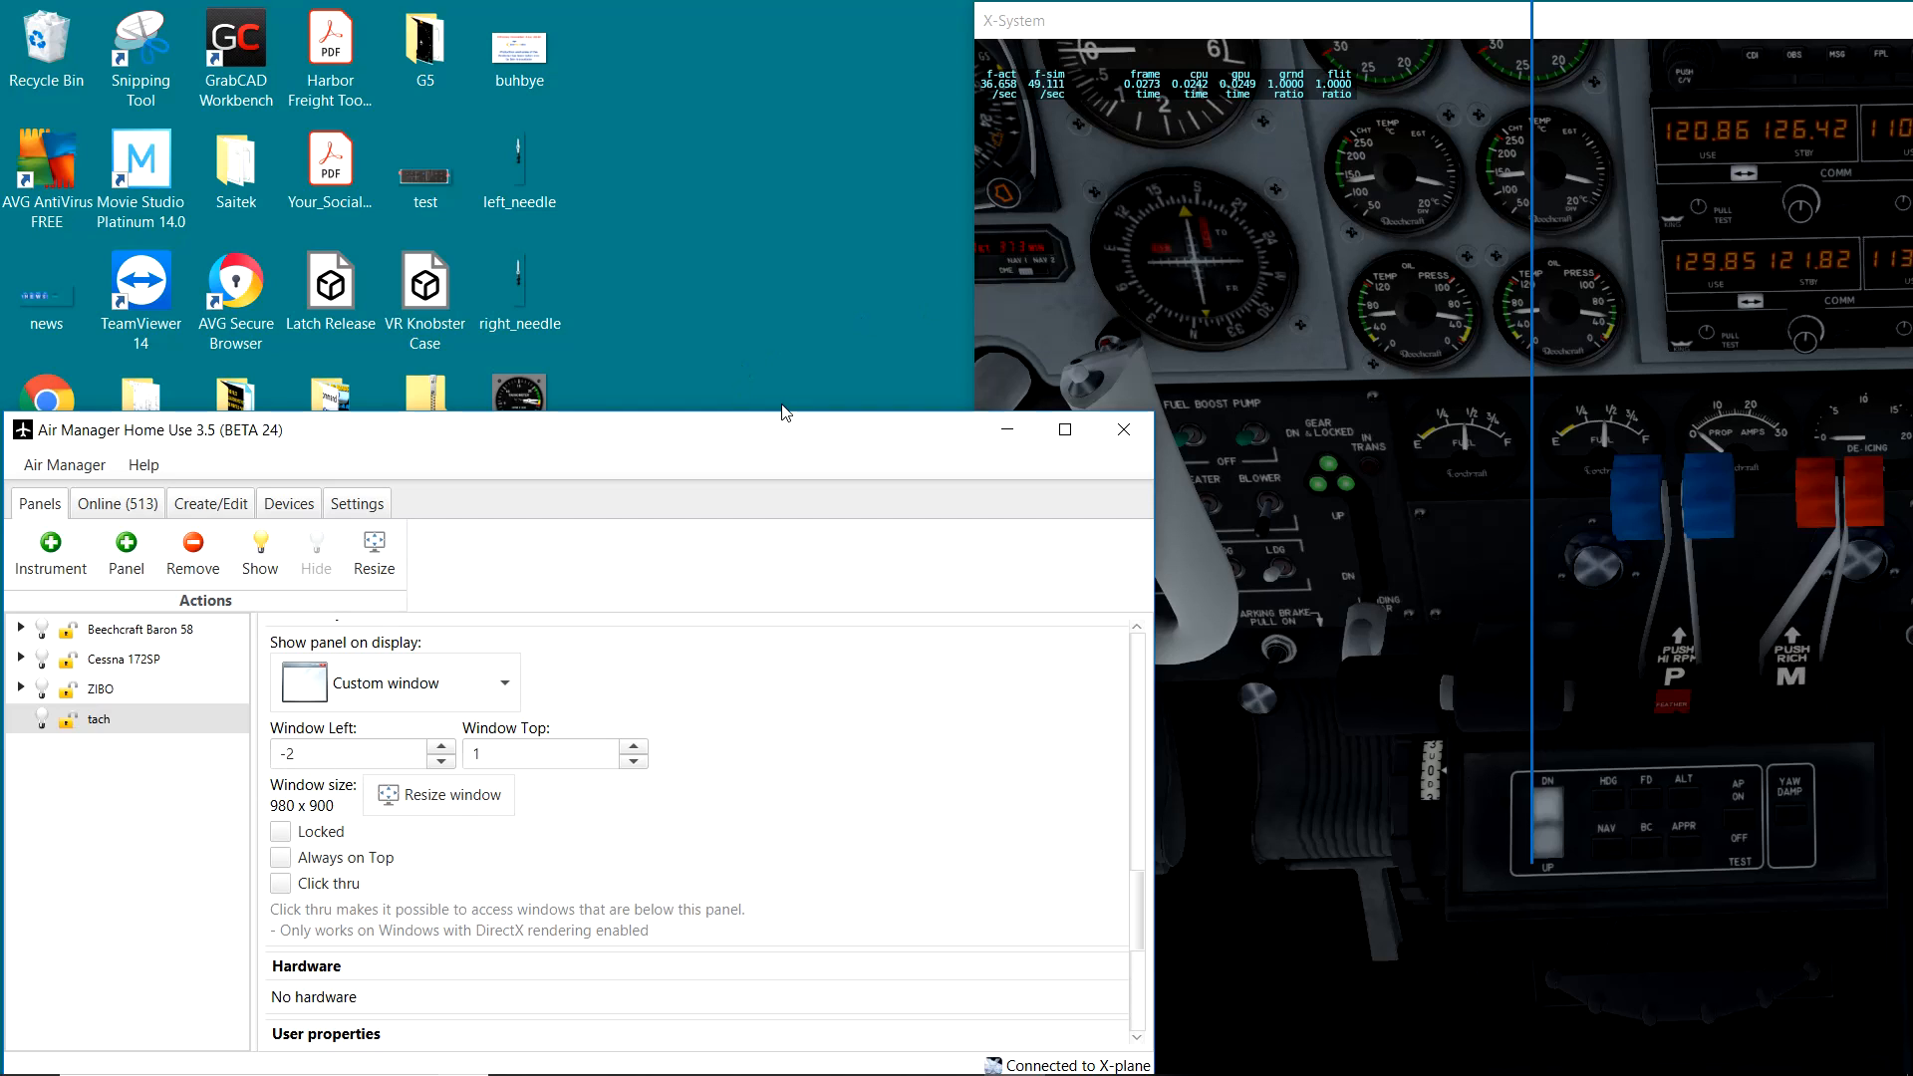
Step: Add the generic "Tachometer- adjustable" instrument to the tach panel
{"action": "left_click", "coordinate": [87, 725]}
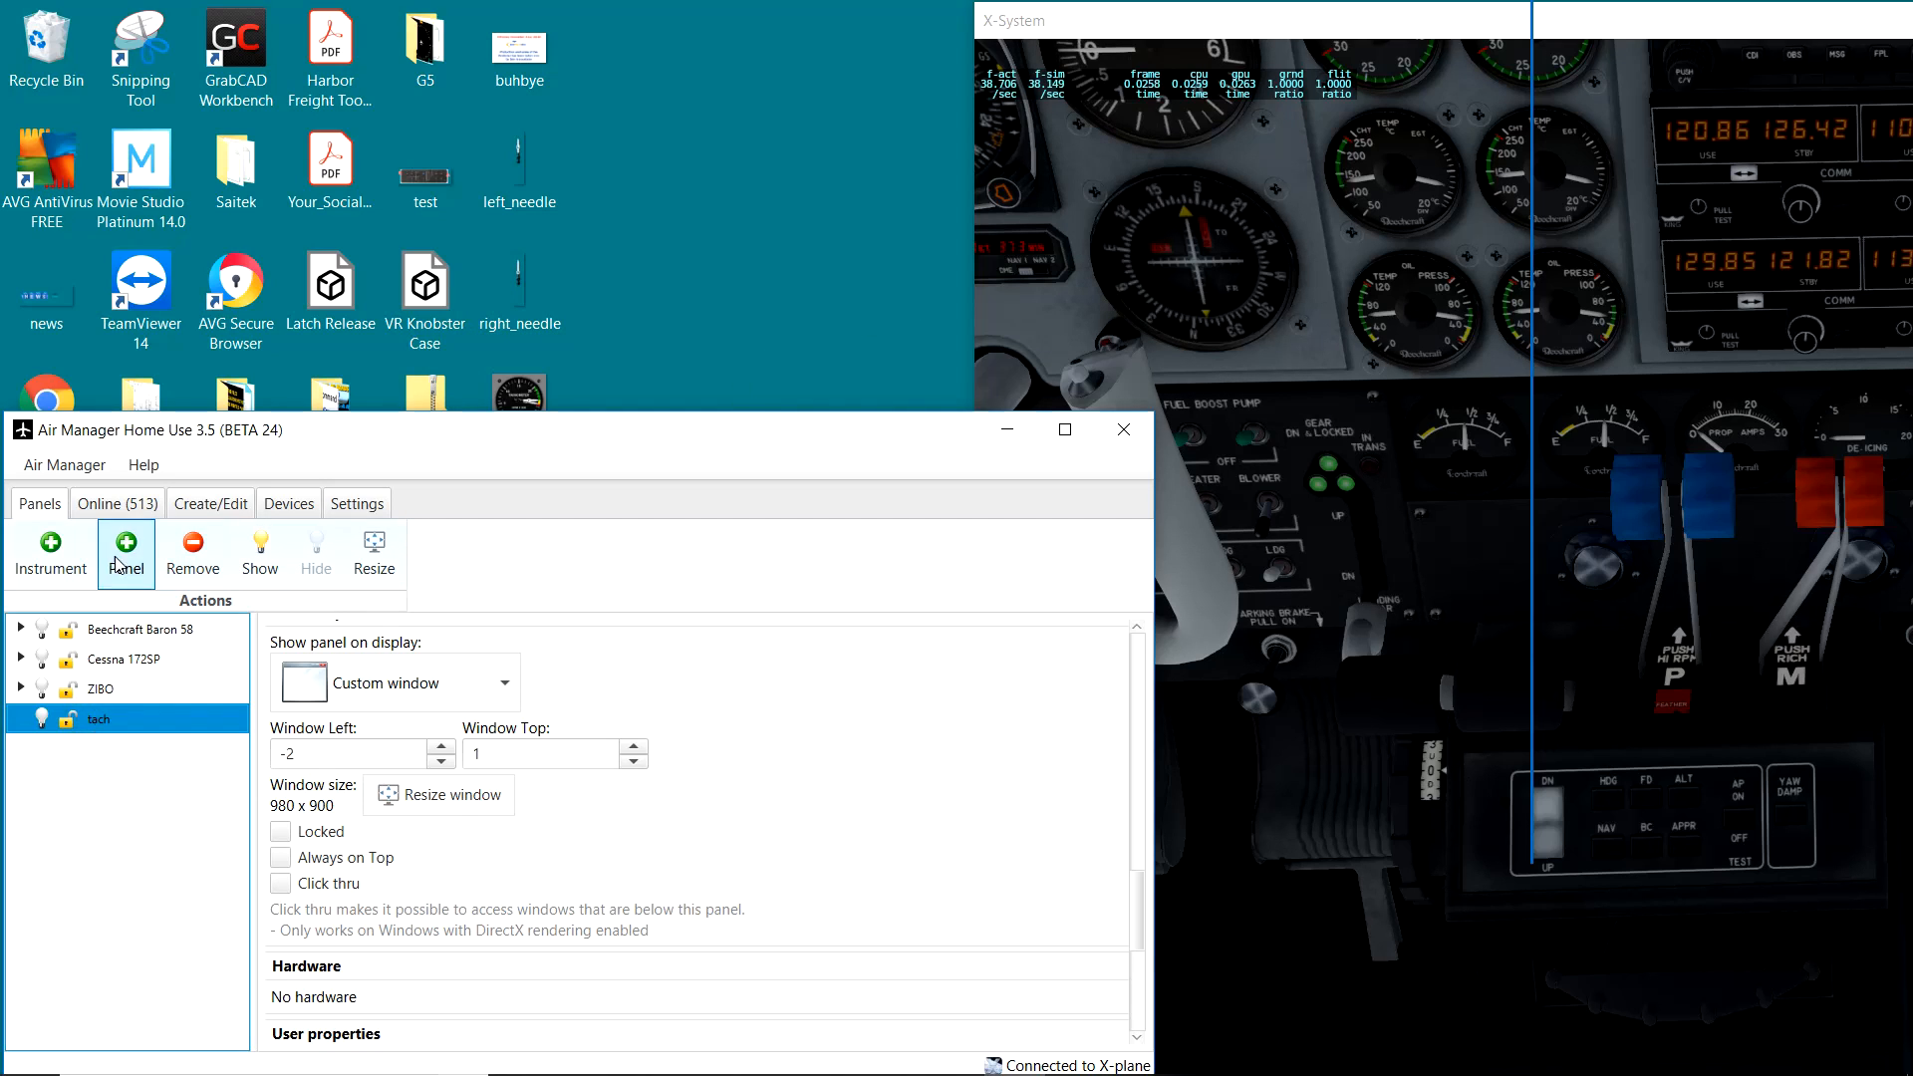
{"action": "left_click", "coordinate": [50, 548]}
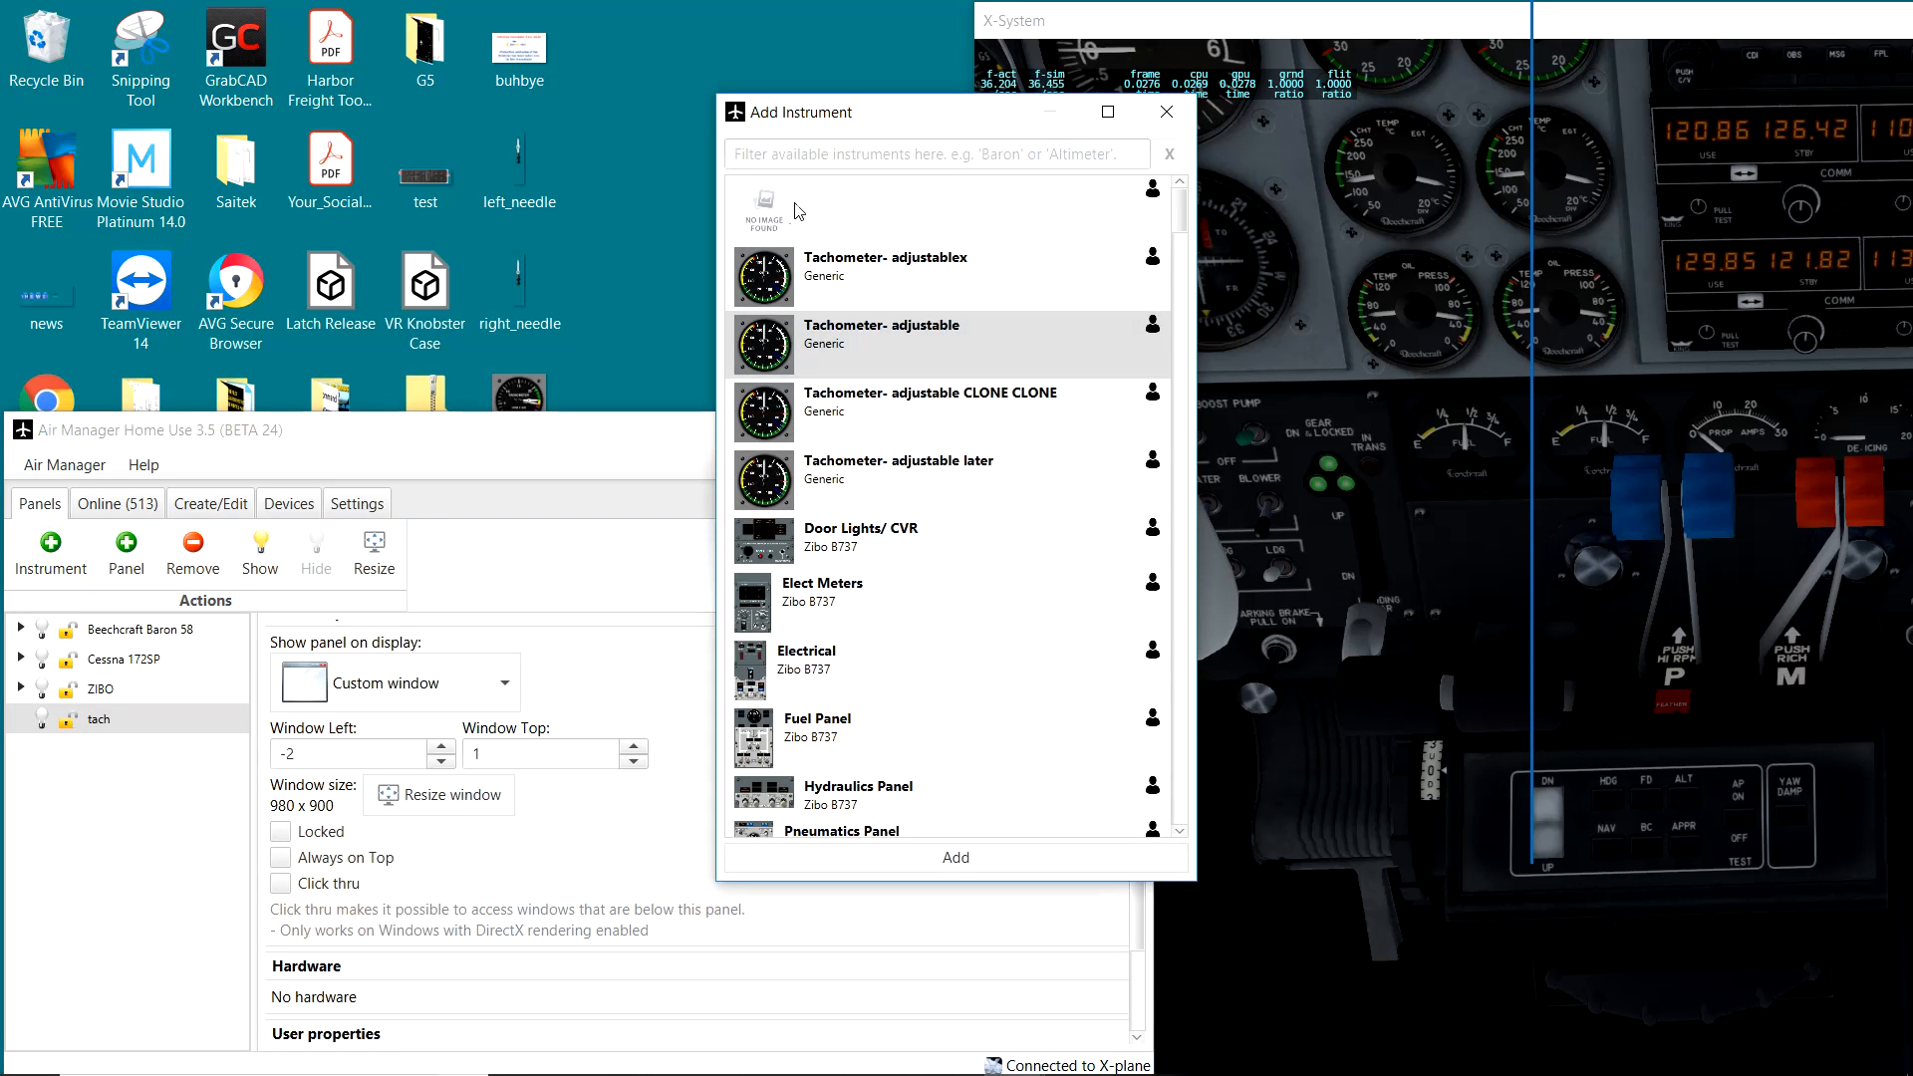
{"action": "double_click", "coordinate": [888, 333]}
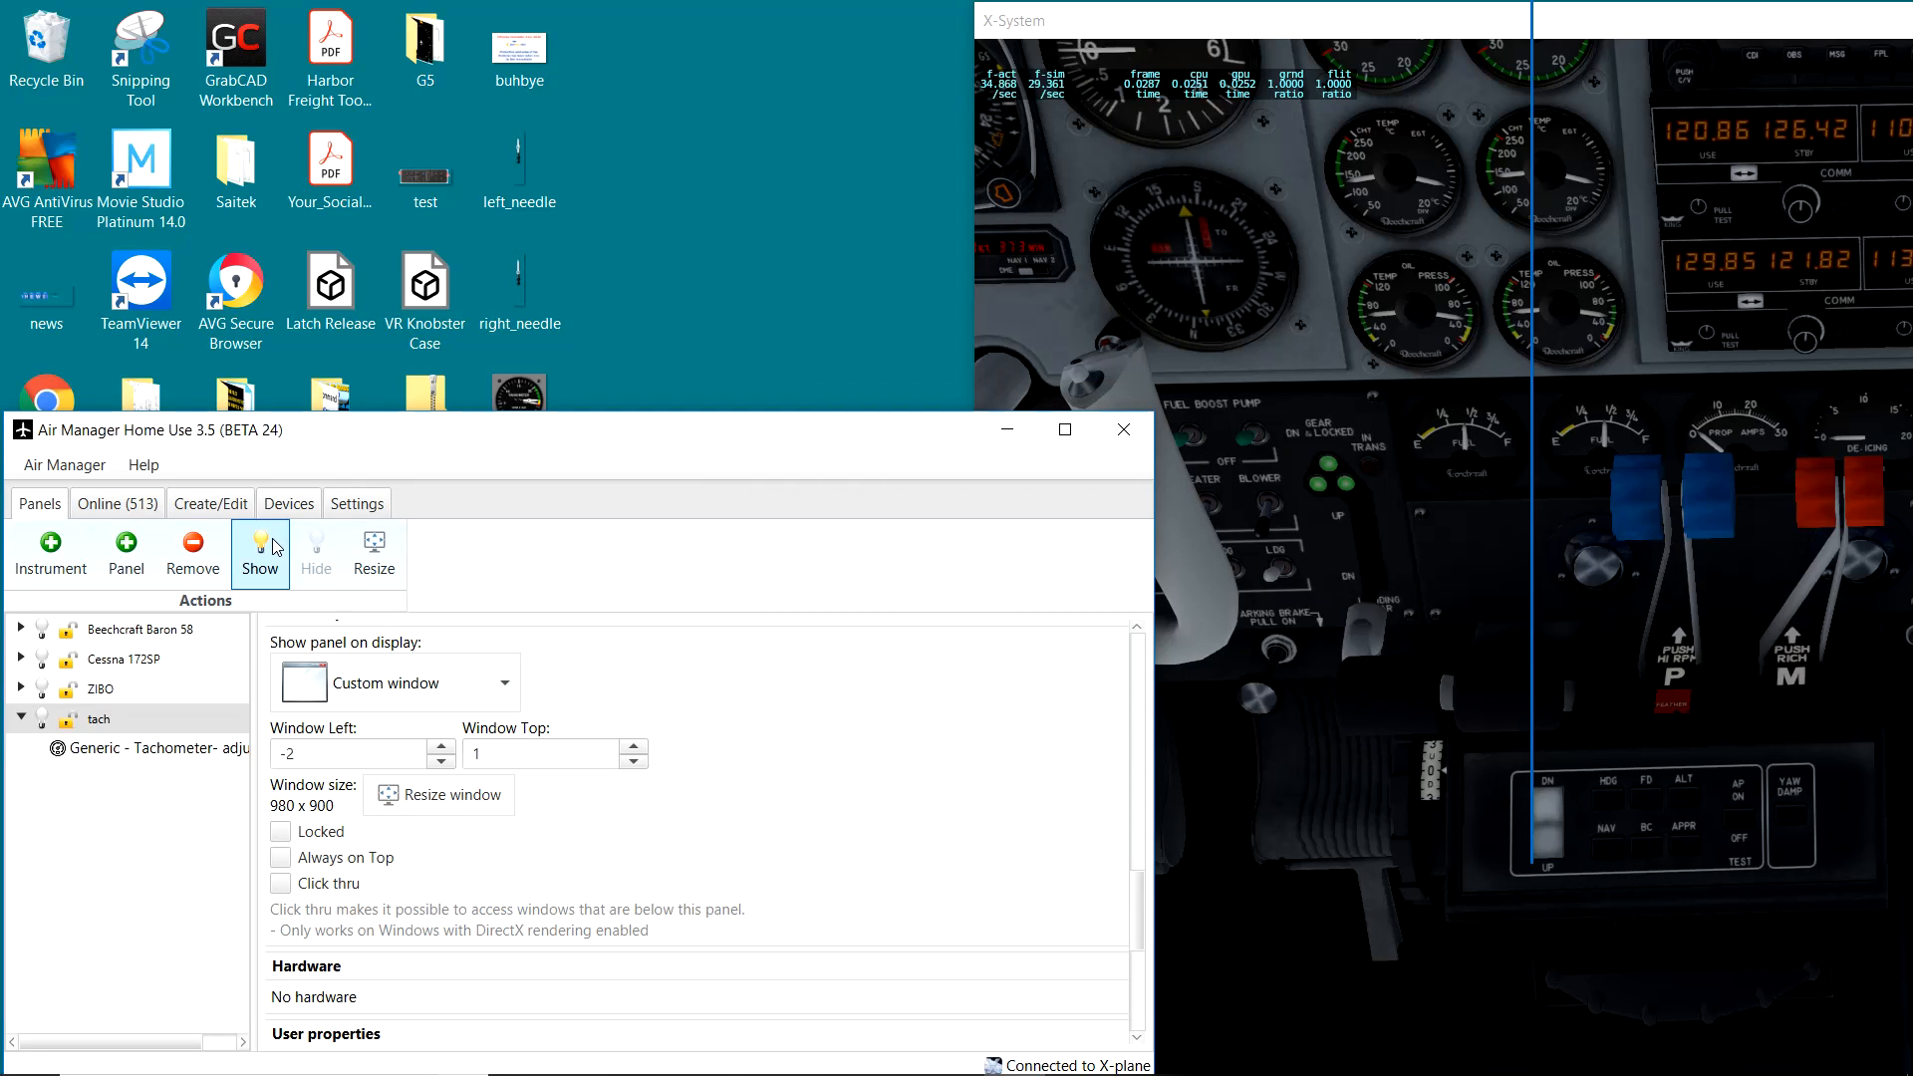
Step: Look through the tach panel's window preferences, hardware, Knobster, background and auto start settings
{"action": "scroll", "coordinate": [754, 738], "scroll_direction": "down", "scroll_amount": 1}
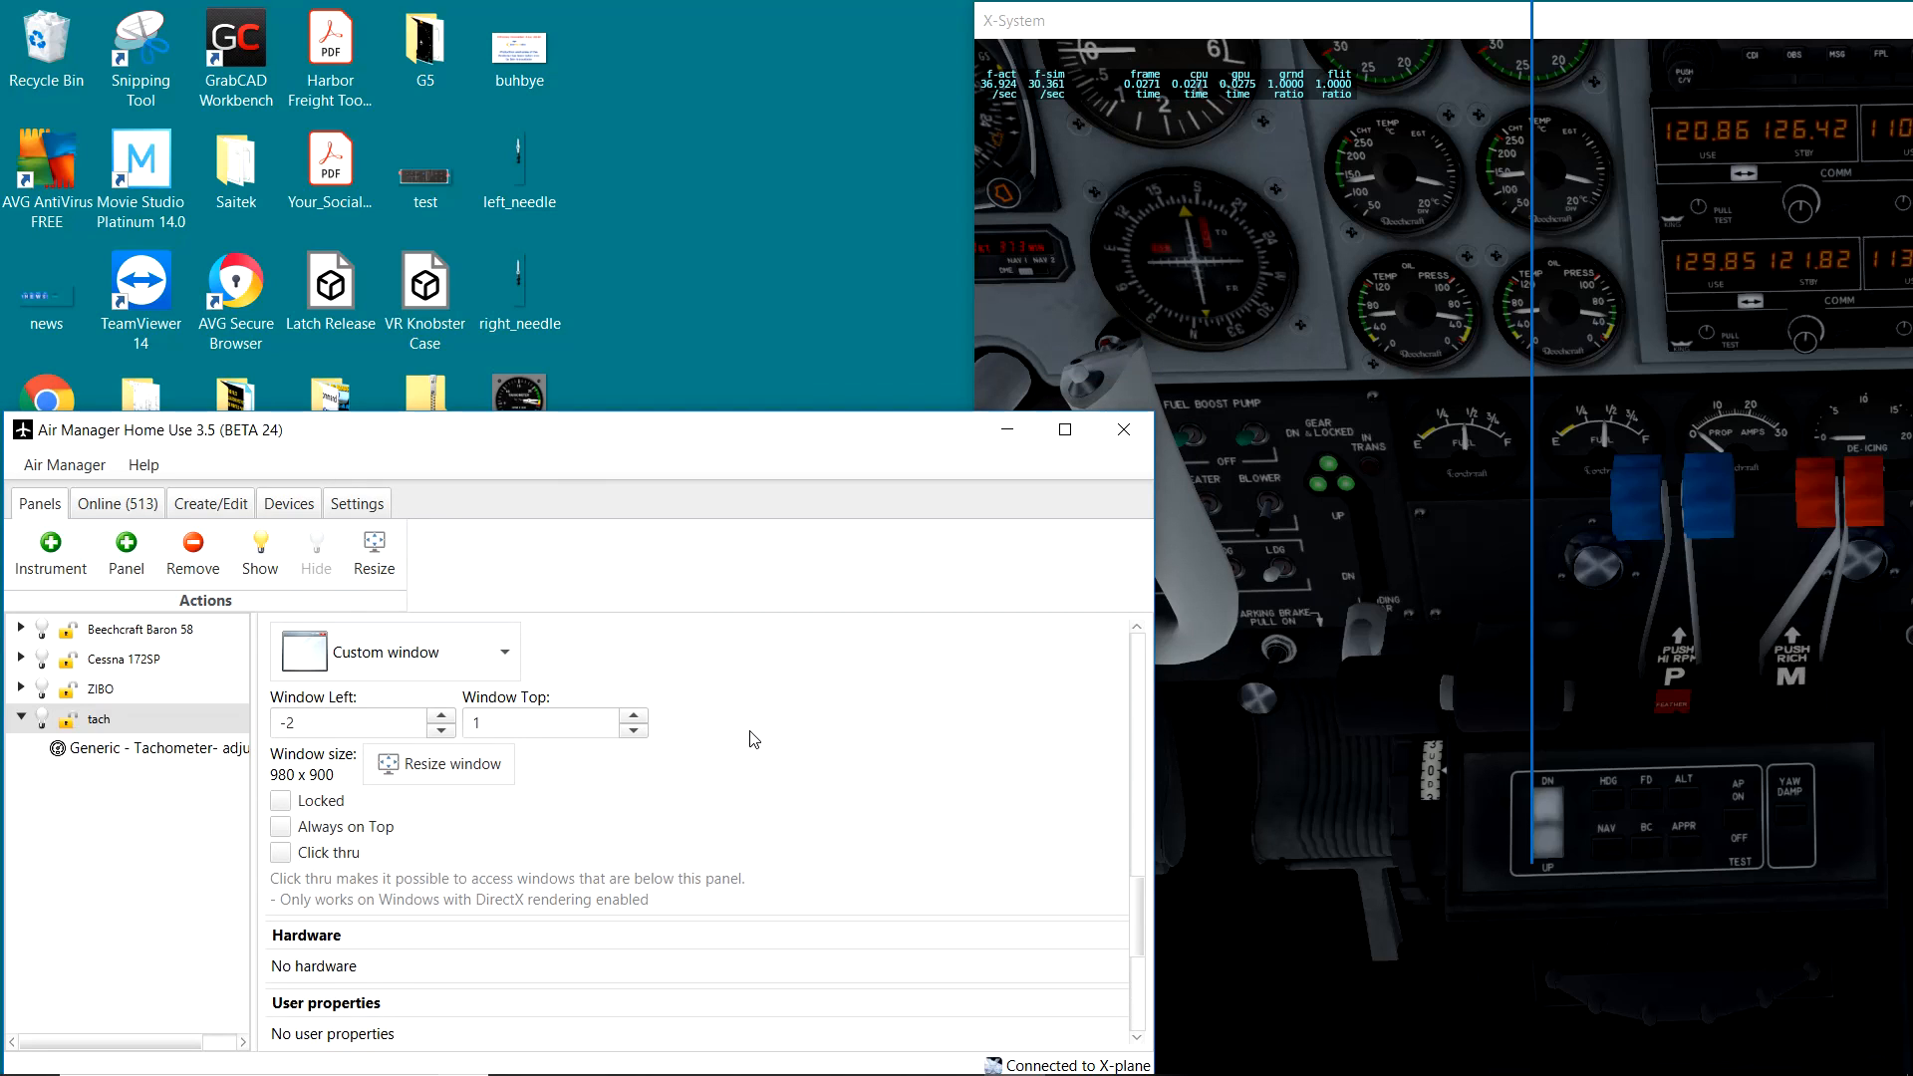
{"action": "scroll", "coordinate": [754, 738], "scroll_direction": "down", "scroll_amount": 7}
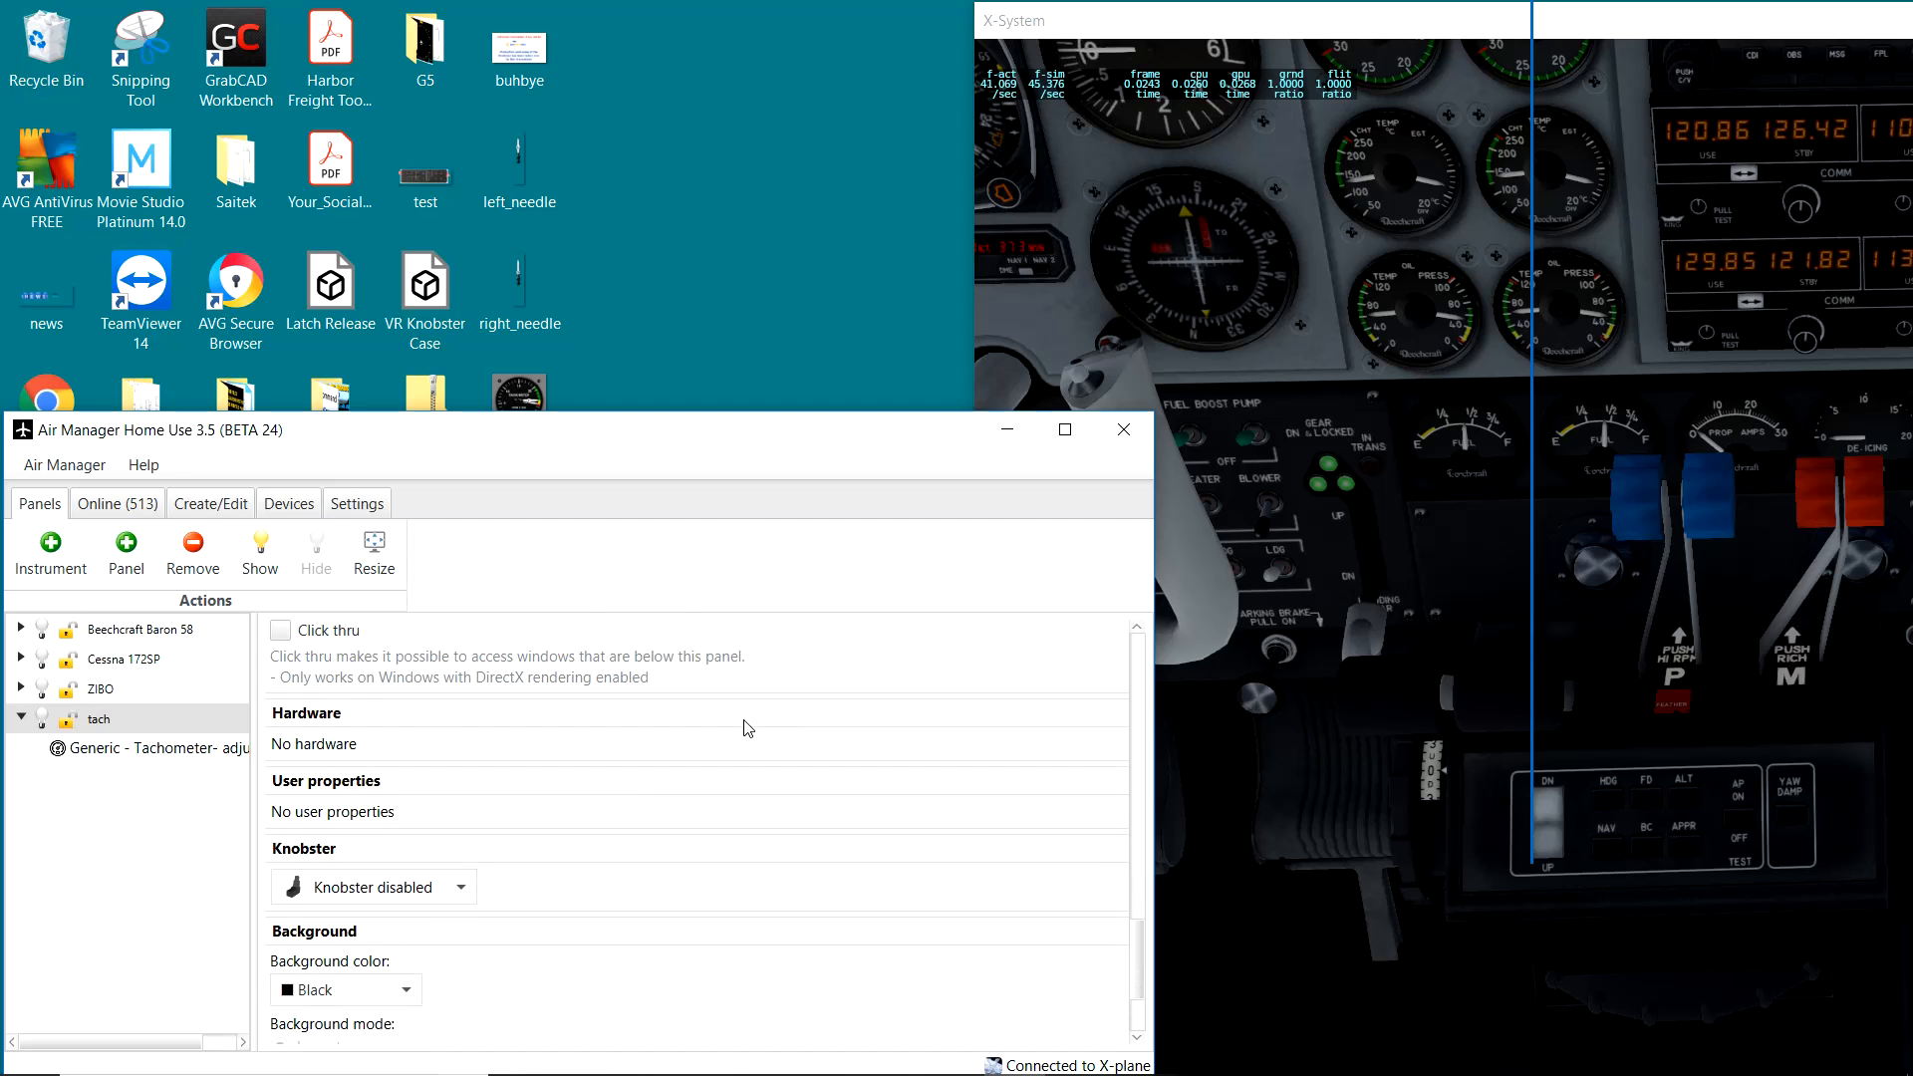
{"action": "scroll", "coordinate": [727, 727], "scroll_direction": "down", "scroll_amount": 3}
{"action": "scroll", "coordinate": [592, 662], "scroll_direction": "down", "scroll_amount": 2}
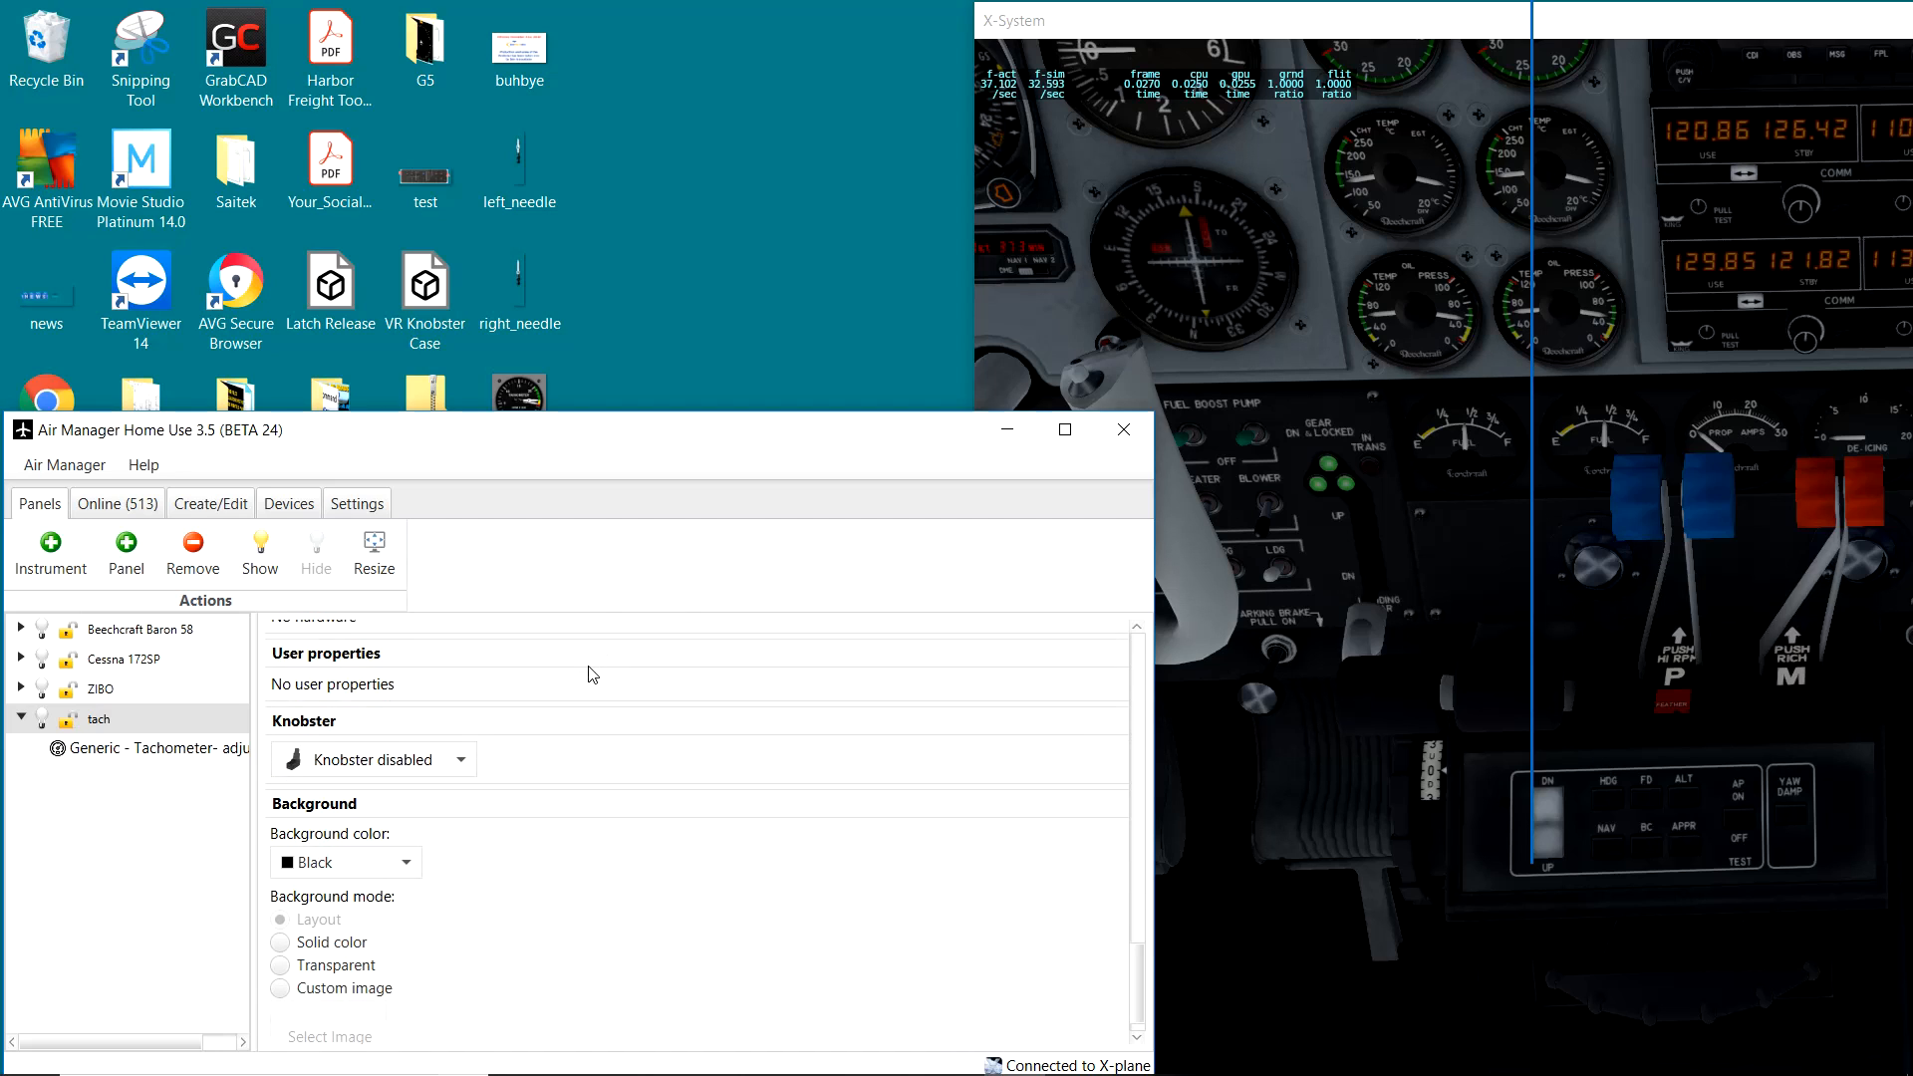
{"action": "scroll", "coordinate": [592, 670], "scroll_direction": "up", "scroll_amount": 20}
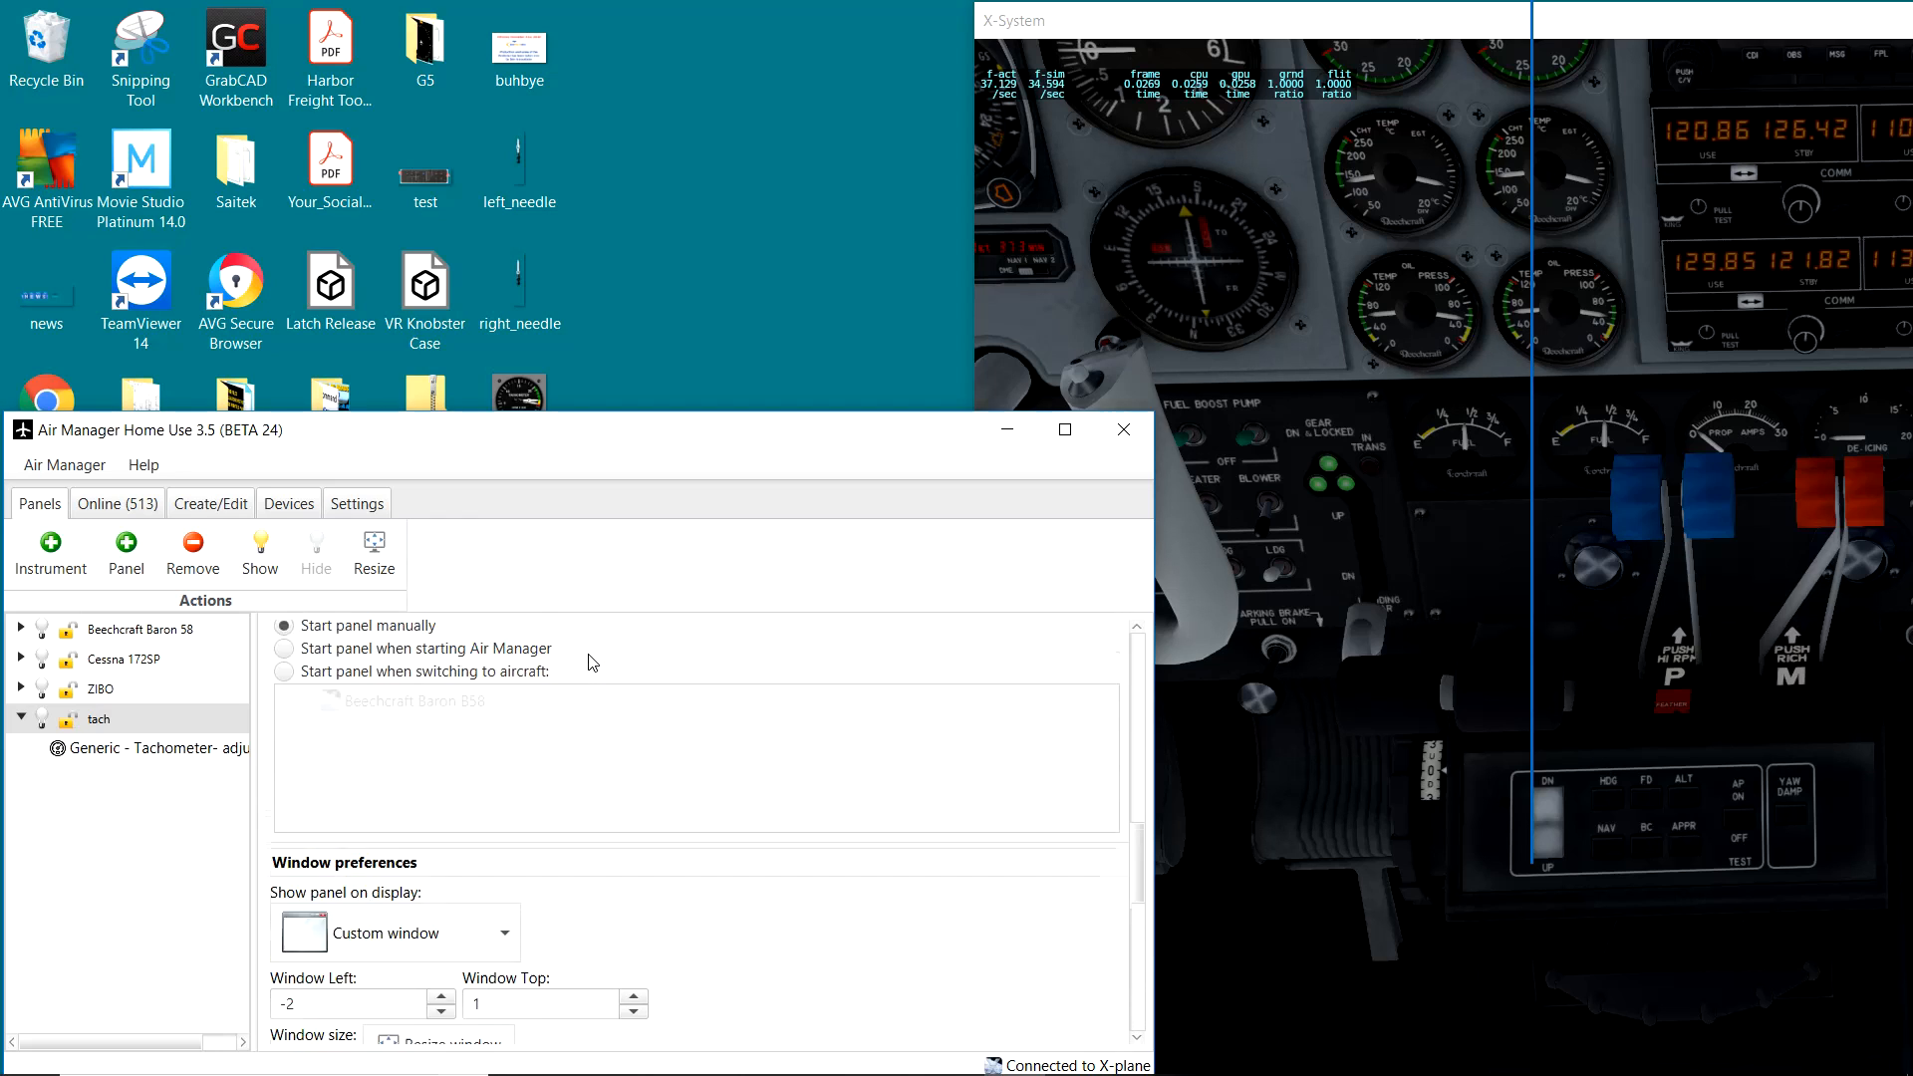
{"action": "scroll", "coordinate": [591, 662], "scroll_direction": "up", "scroll_amount": 5}
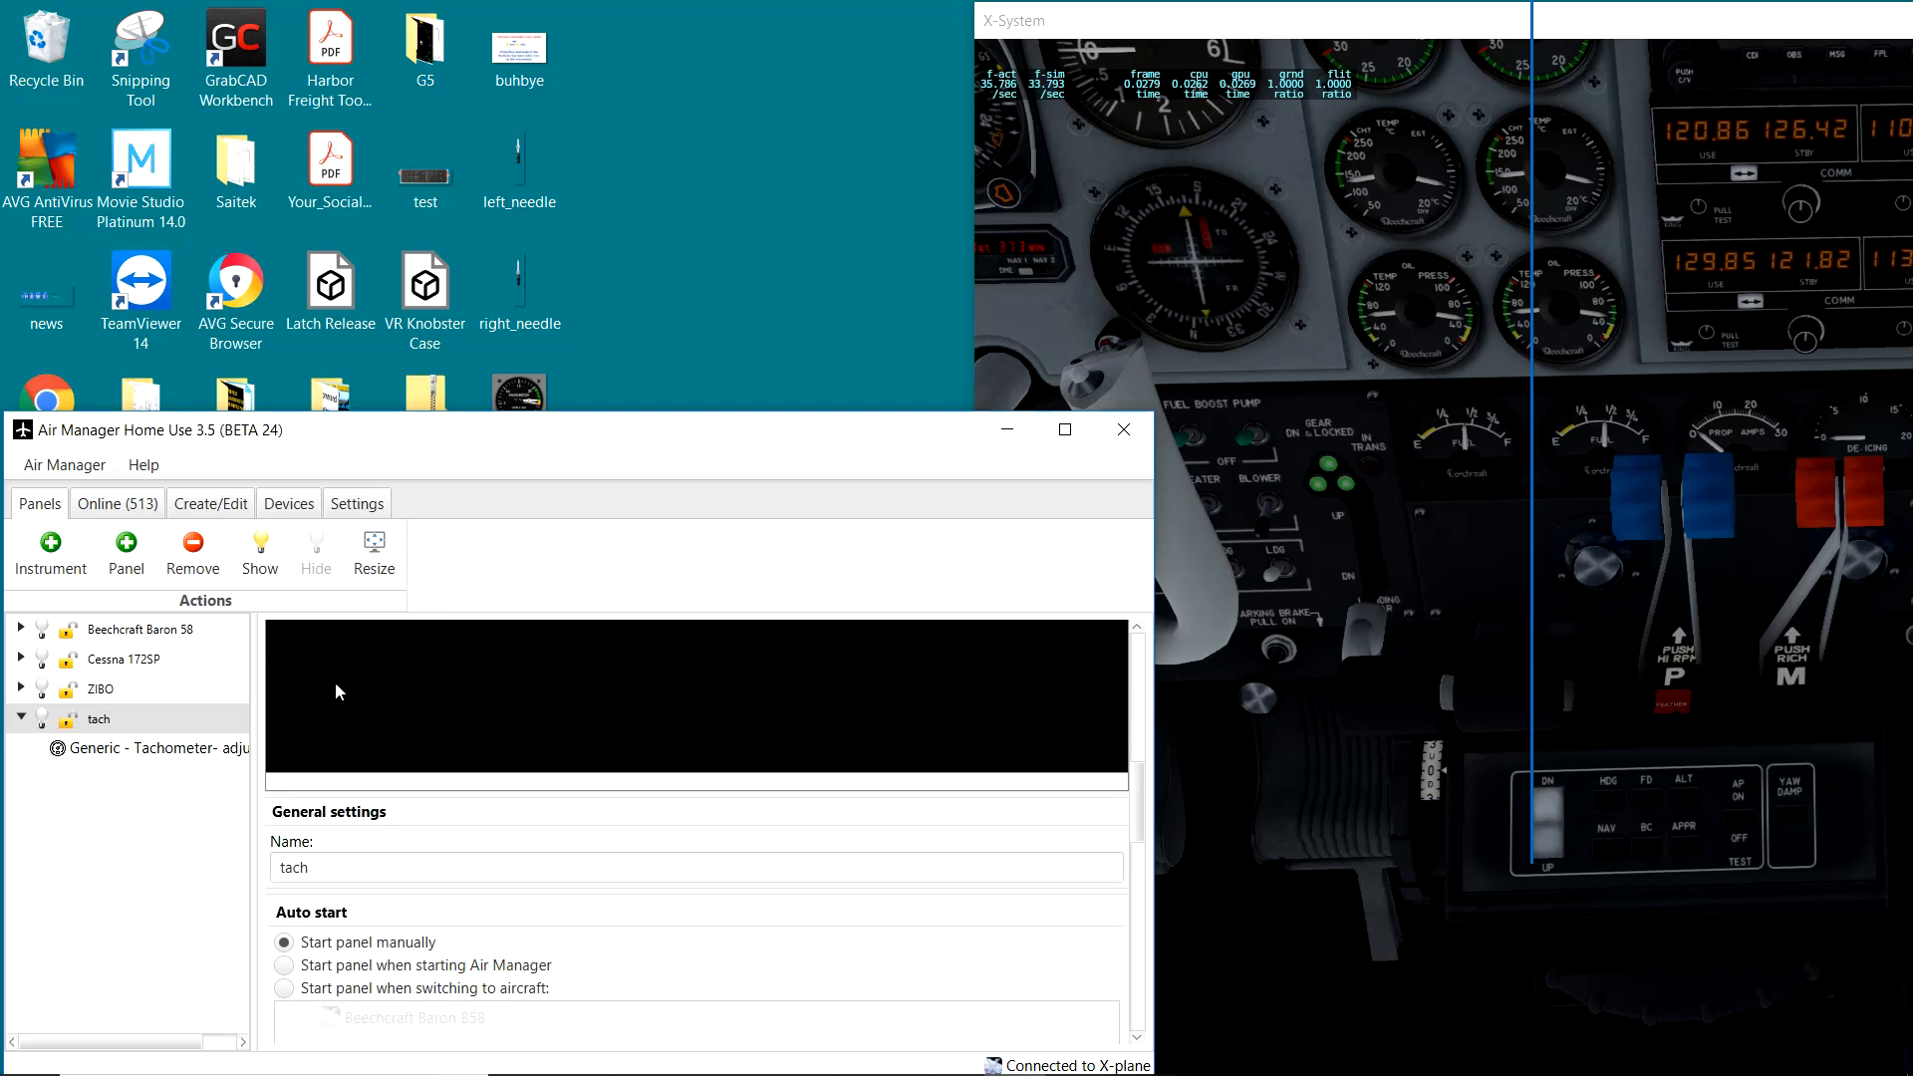
Step: Examine the added tachometer's user properties for panel background, color, screws, bezel and Multi Engine
{"action": "left_click", "coordinate": [119, 745]}
{"action": "scroll", "coordinate": [461, 677], "scroll_direction": "up", "scroll_amount": 2}
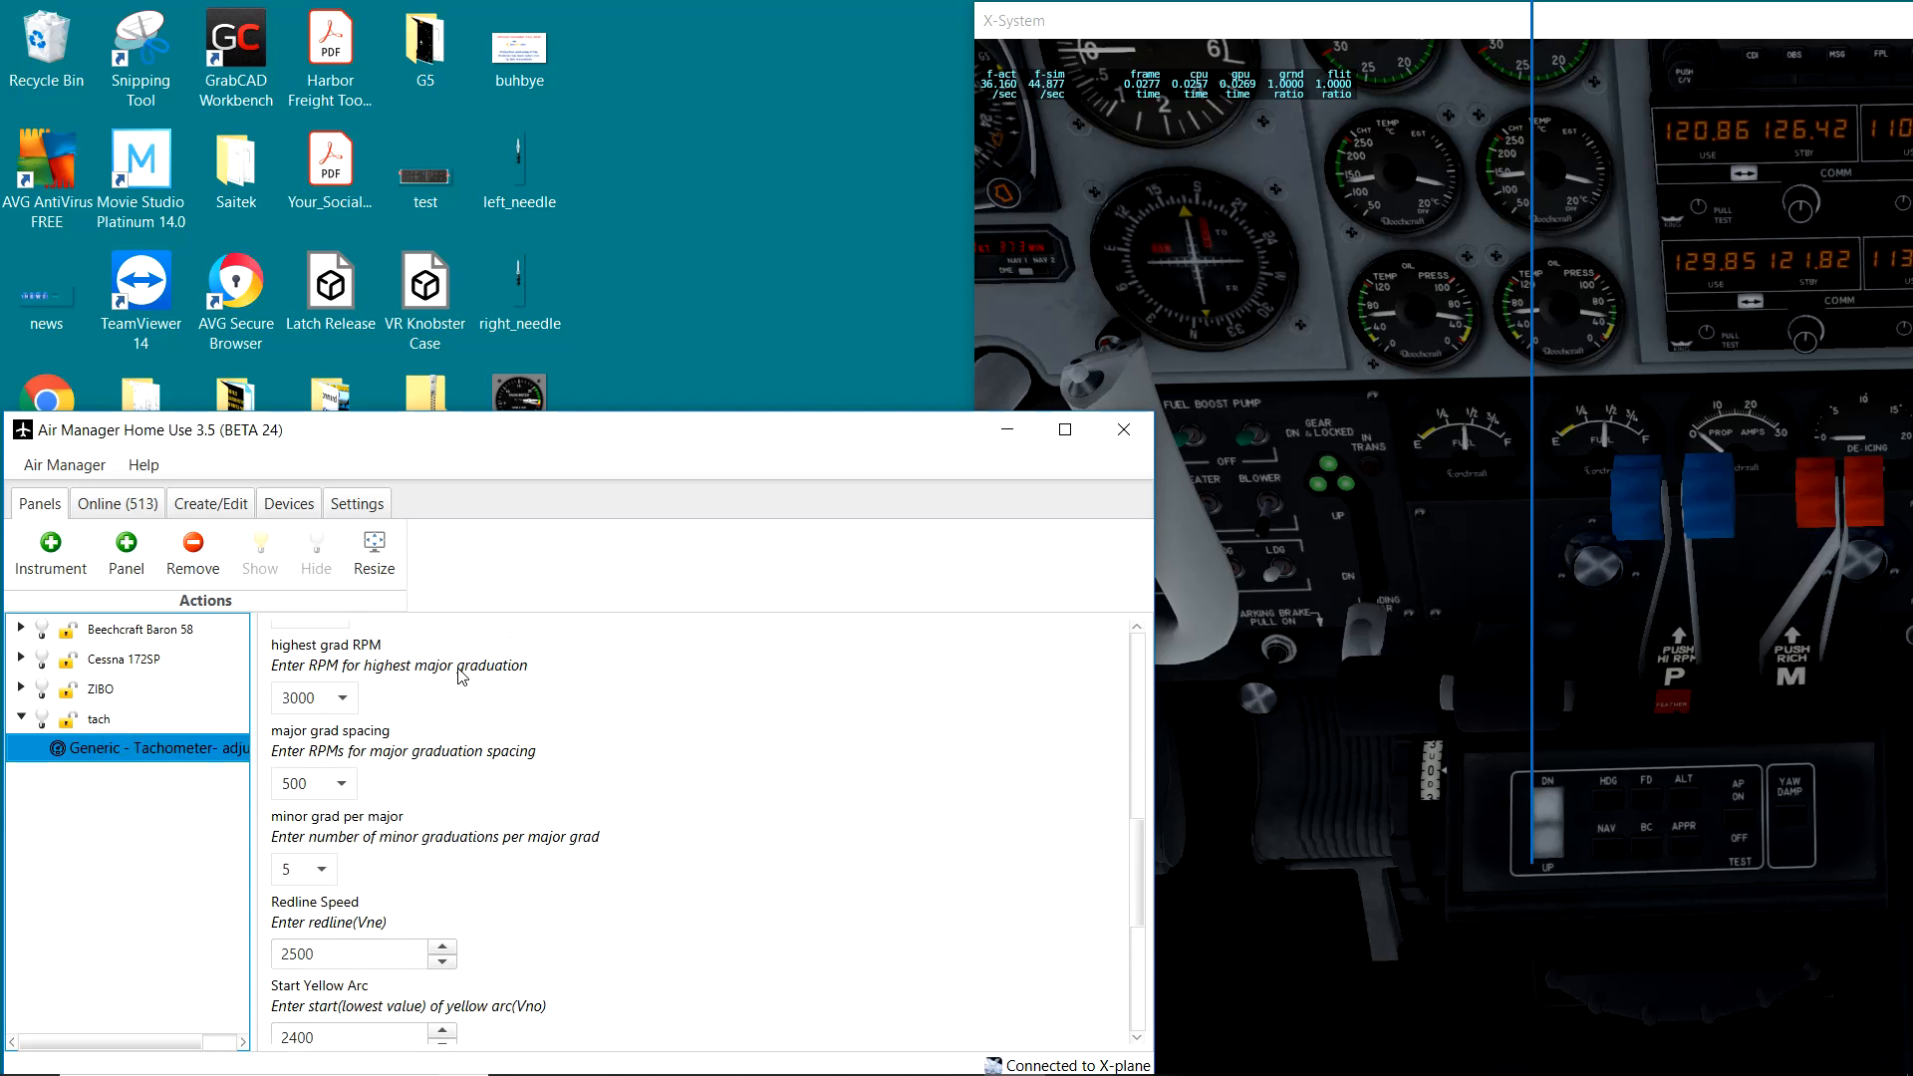
{"action": "scroll", "coordinate": [461, 676], "scroll_direction": "up", "scroll_amount": 5}
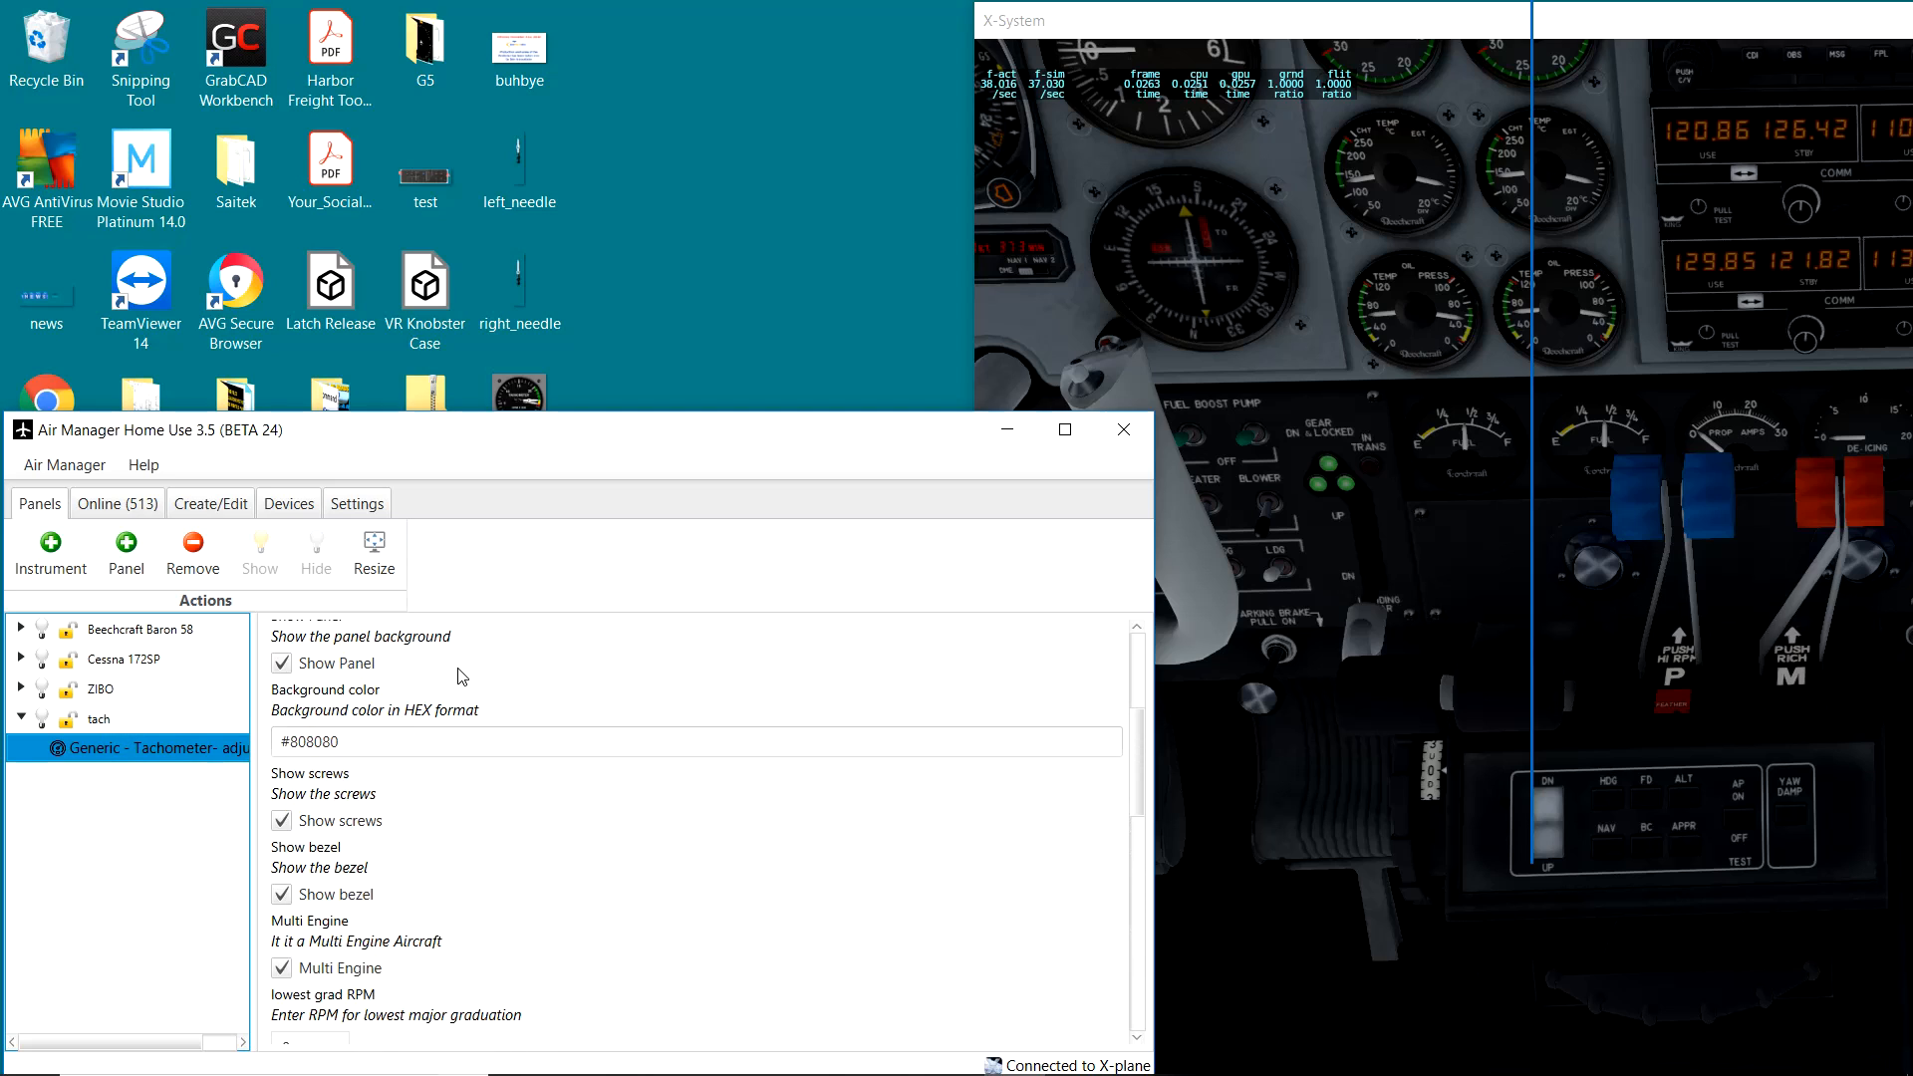
{"action": "scroll", "coordinate": [461, 676], "scroll_direction": "up", "scroll_amount": 2}
{"action": "scroll", "coordinate": [461, 677], "scroll_direction": "down", "scroll_amount": 2}
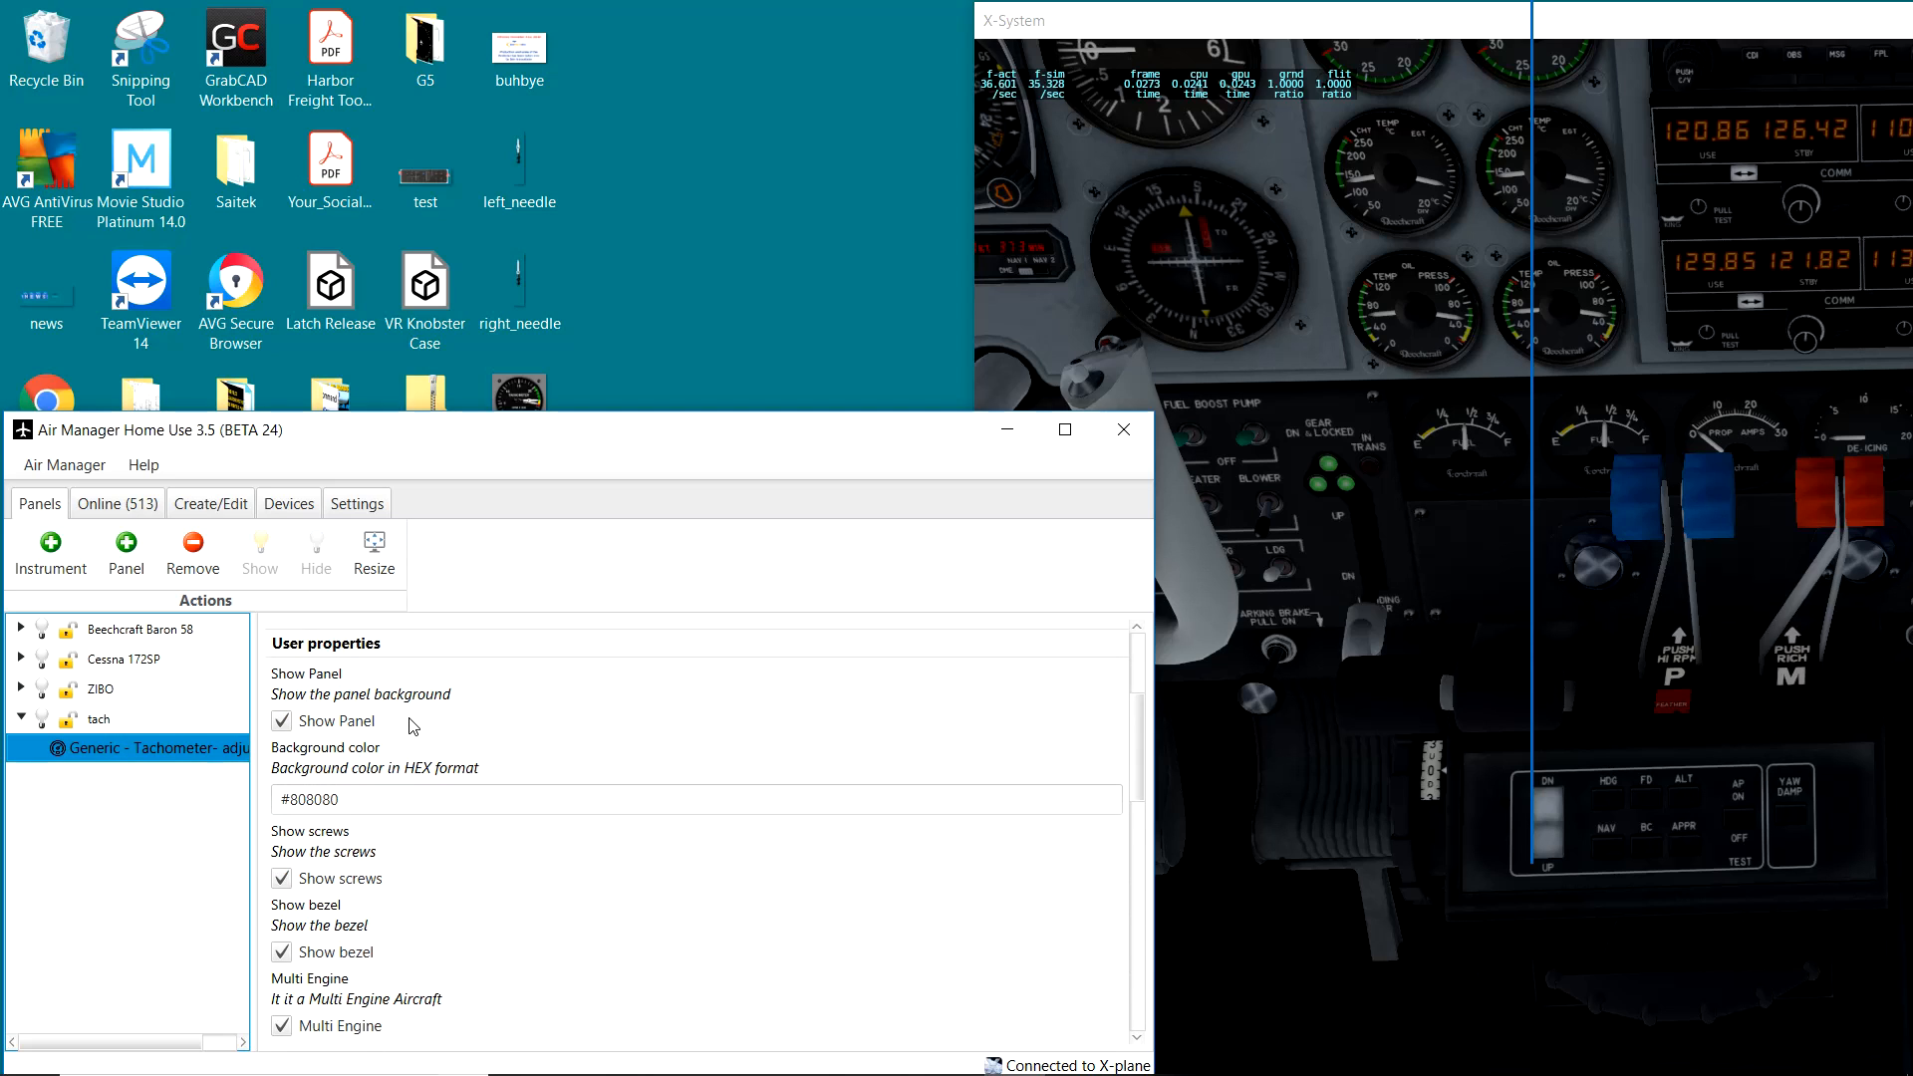
{"action": "scroll", "coordinate": [413, 725], "scroll_direction": "down", "scroll_amount": 1}
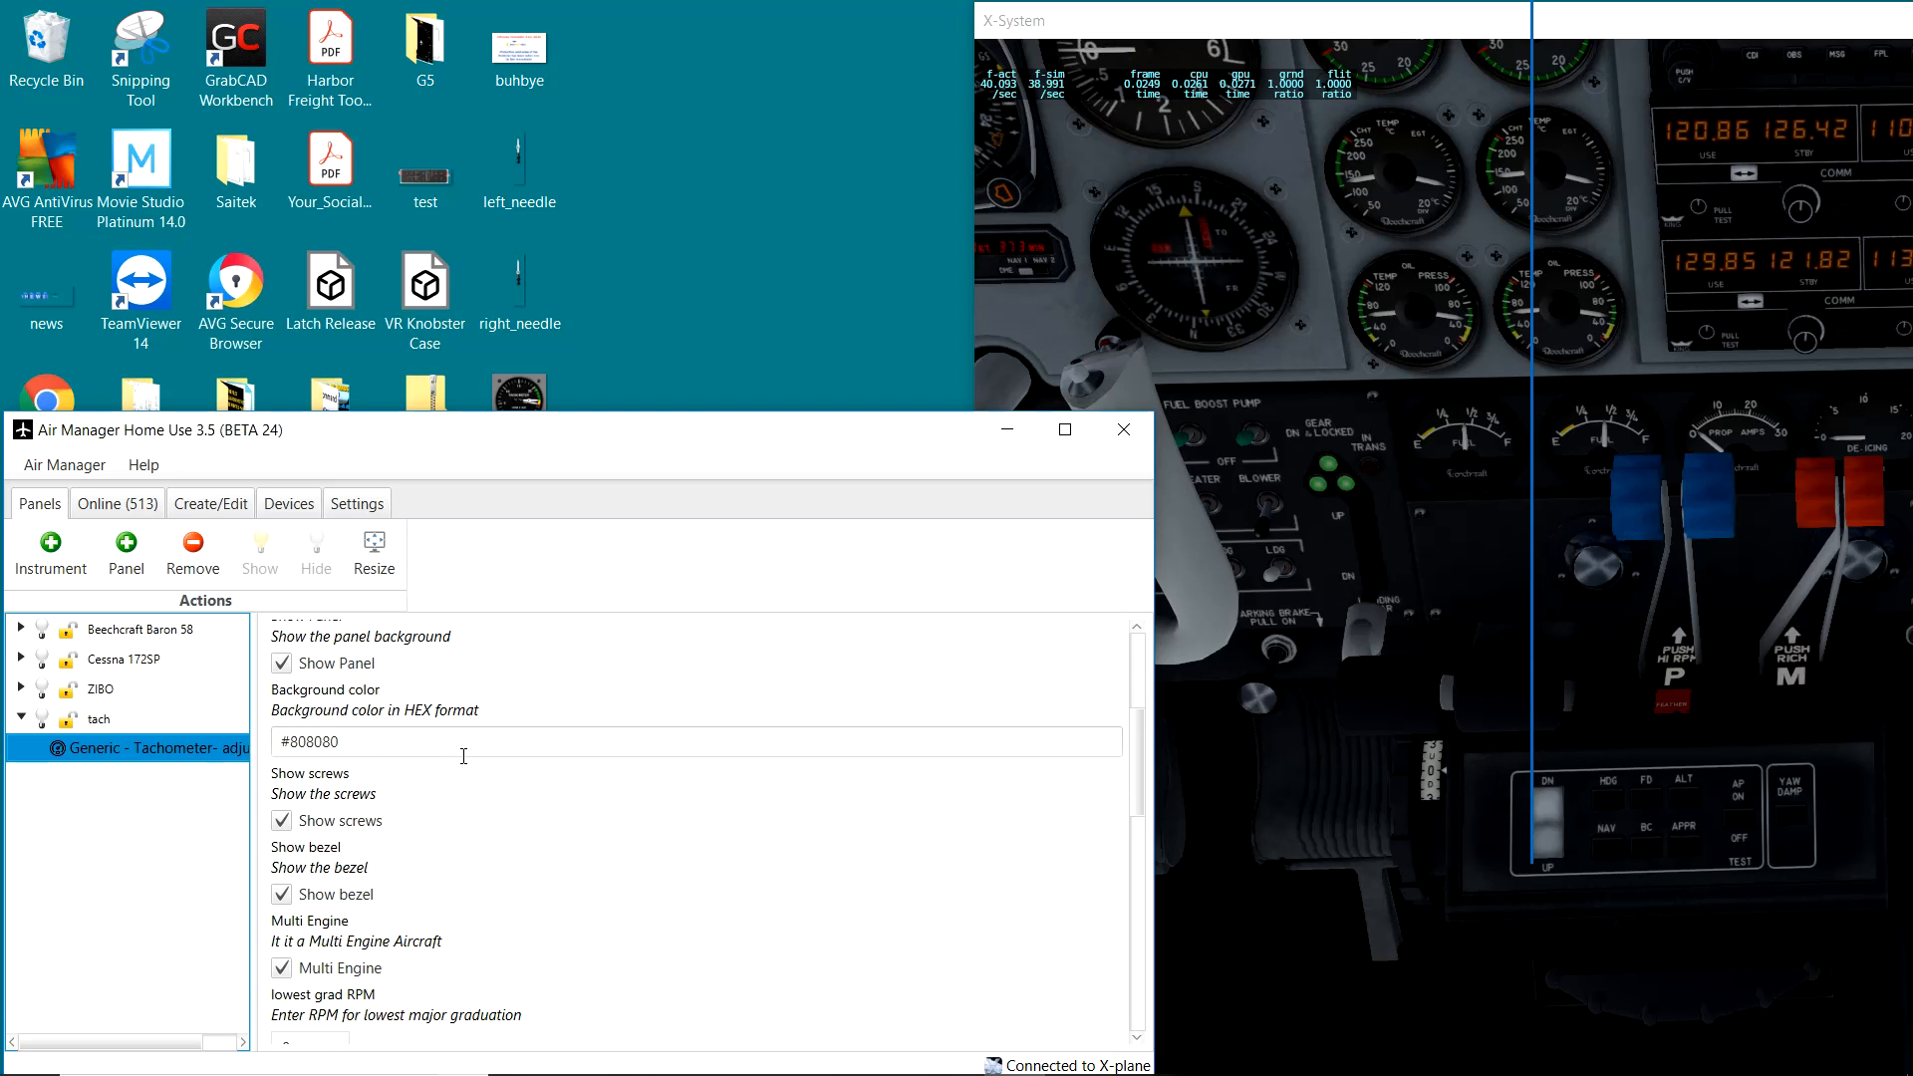
{"action": "scroll", "coordinate": [463, 755], "scroll_direction": "down", "scroll_amount": 1}
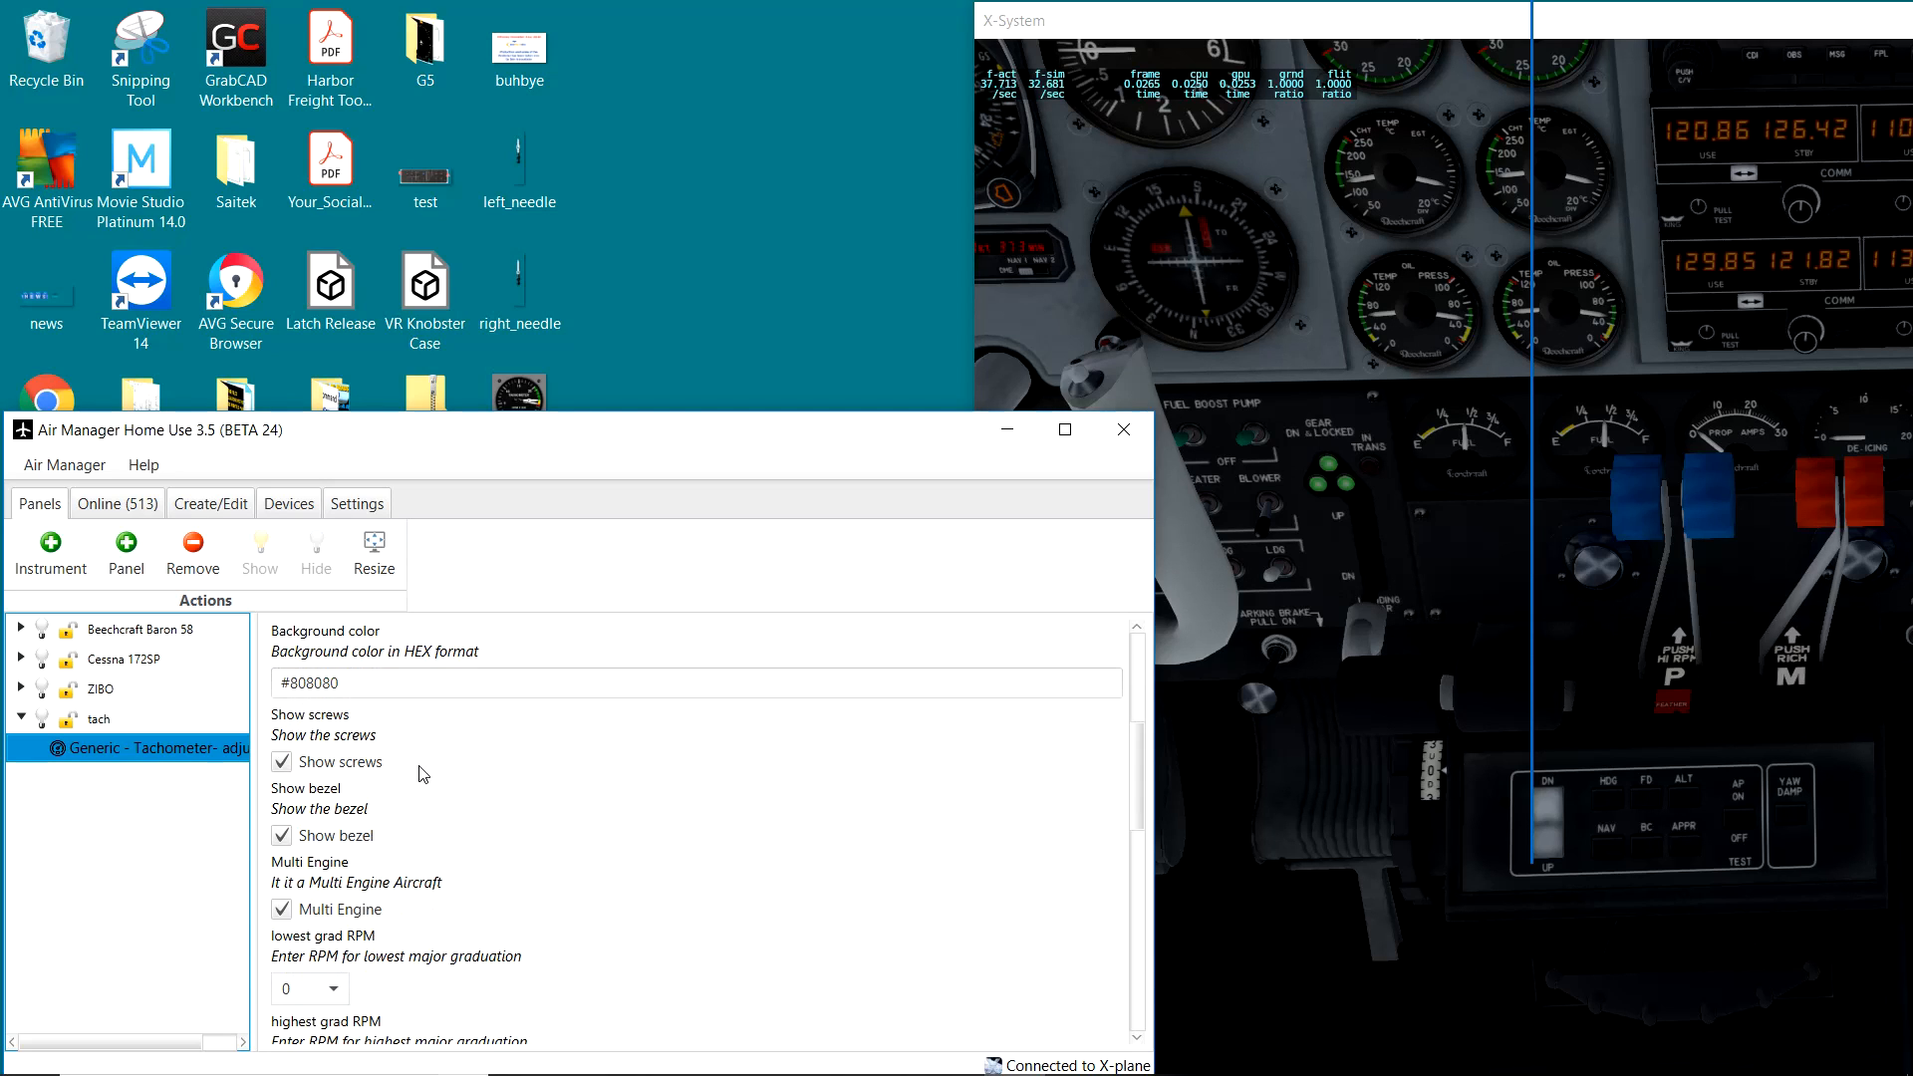
{"action": "scroll", "coordinate": [422, 773], "scroll_direction": "down", "scroll_amount": 1}
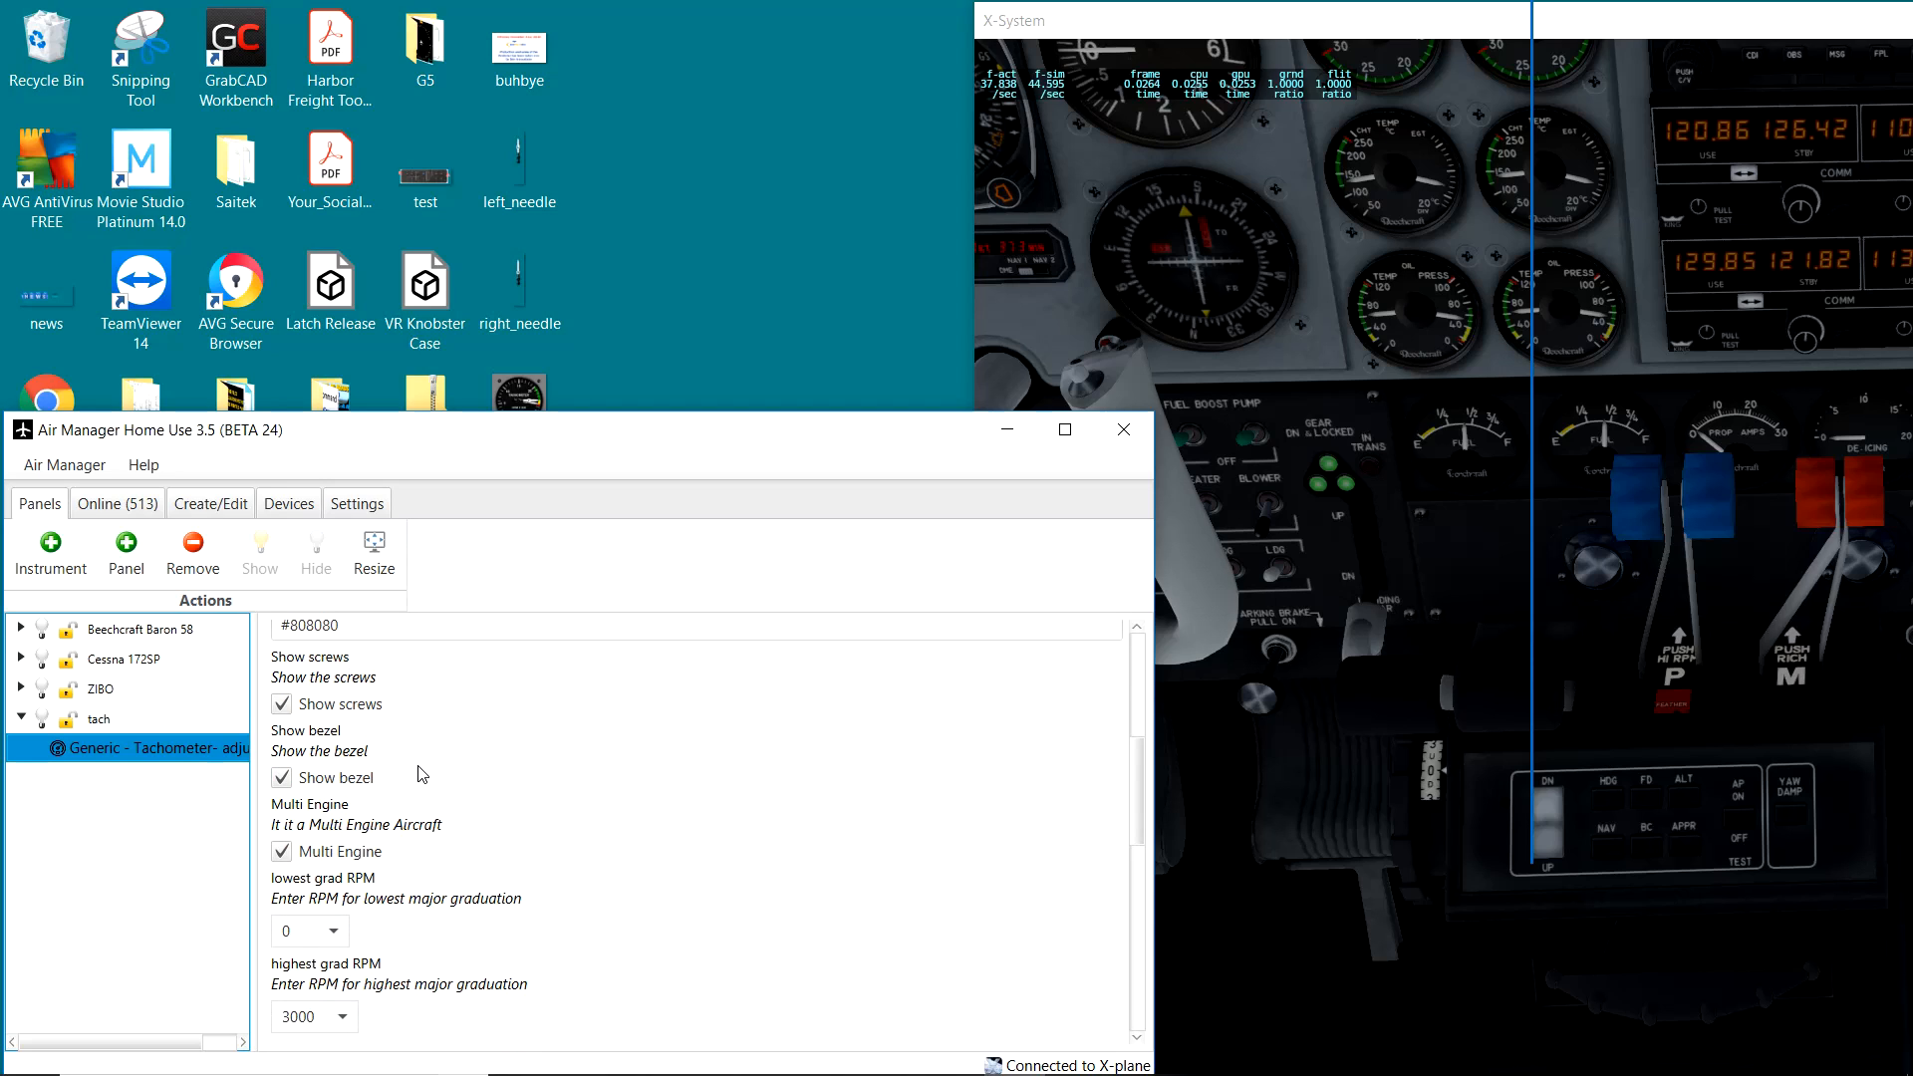
{"action": "scroll", "coordinate": [420, 773], "scroll_direction": "down", "scroll_amount": 1}
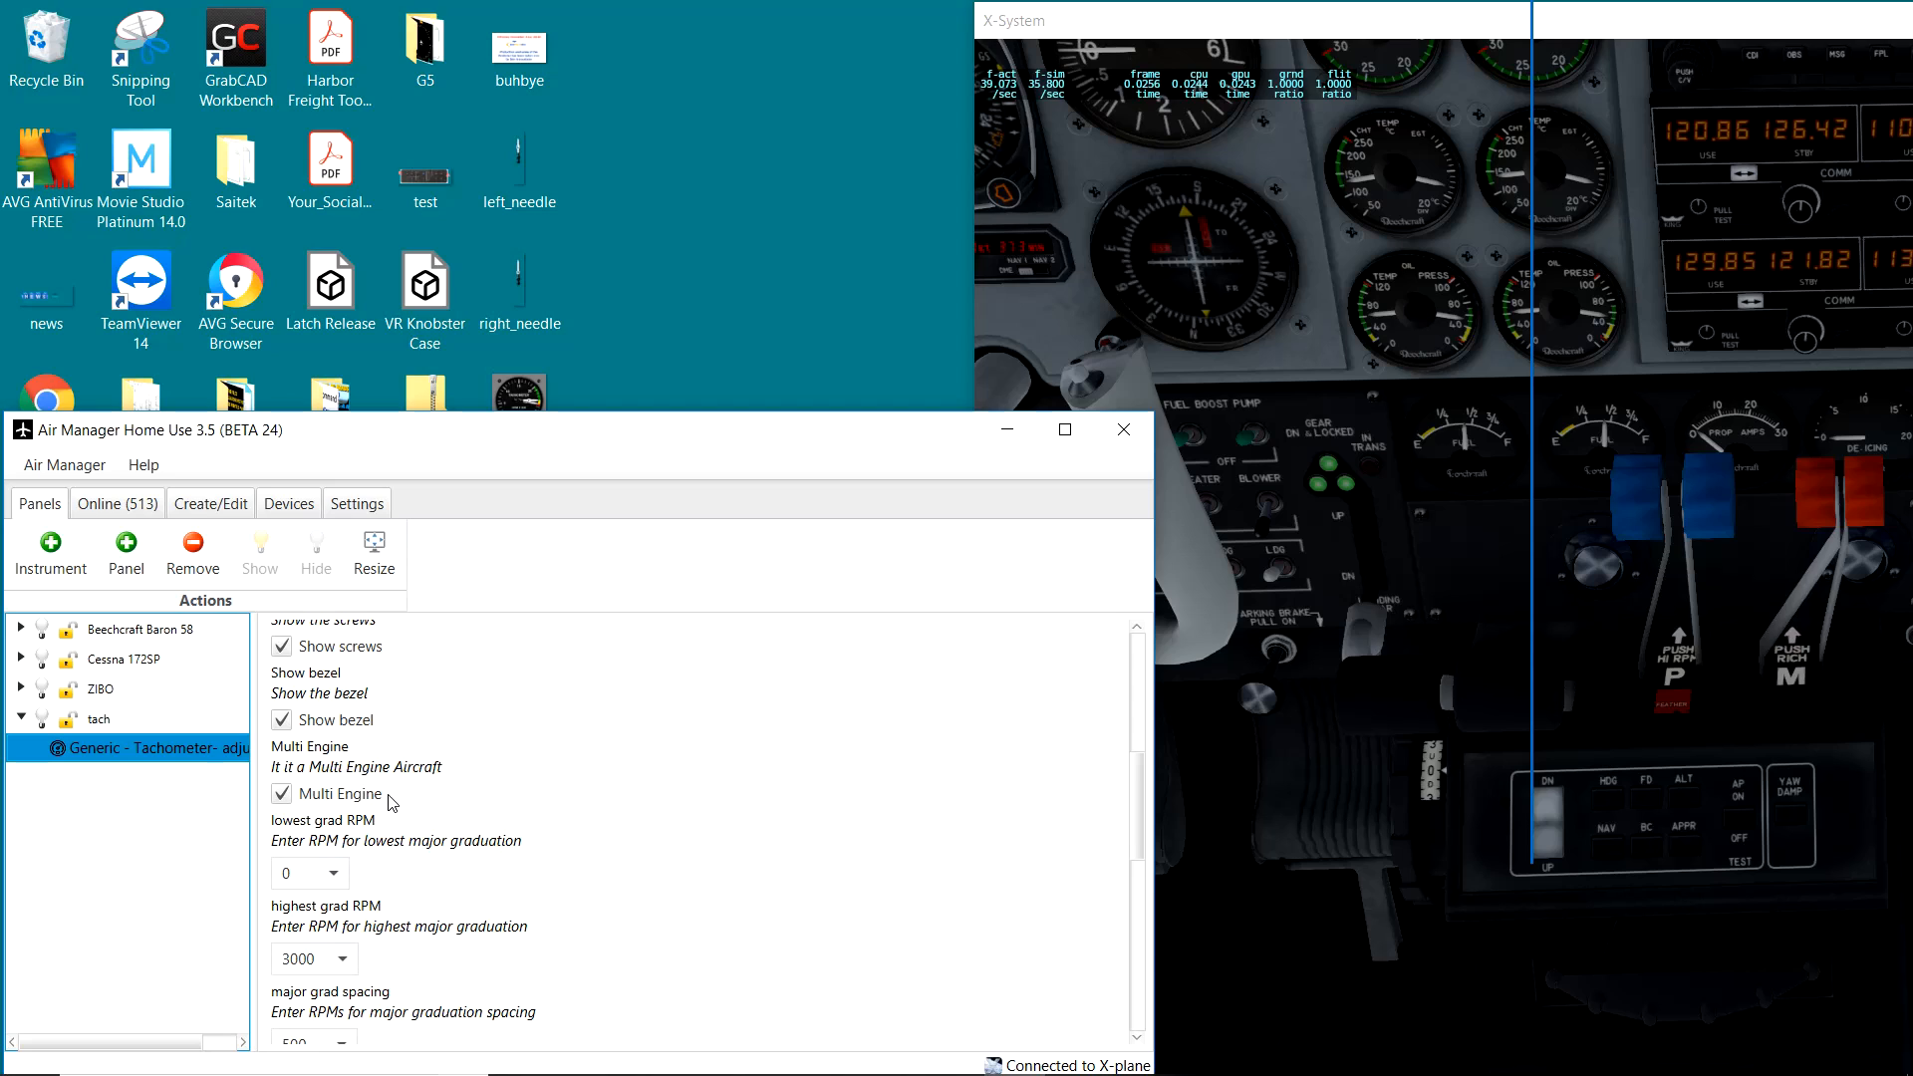
Step: Examine the tachometer's graduation settings, redline, yellow and green arc starts, and its position and size within the panel
{"action": "scroll", "coordinate": [381, 842], "scroll_direction": "down", "scroll_amount": 1}
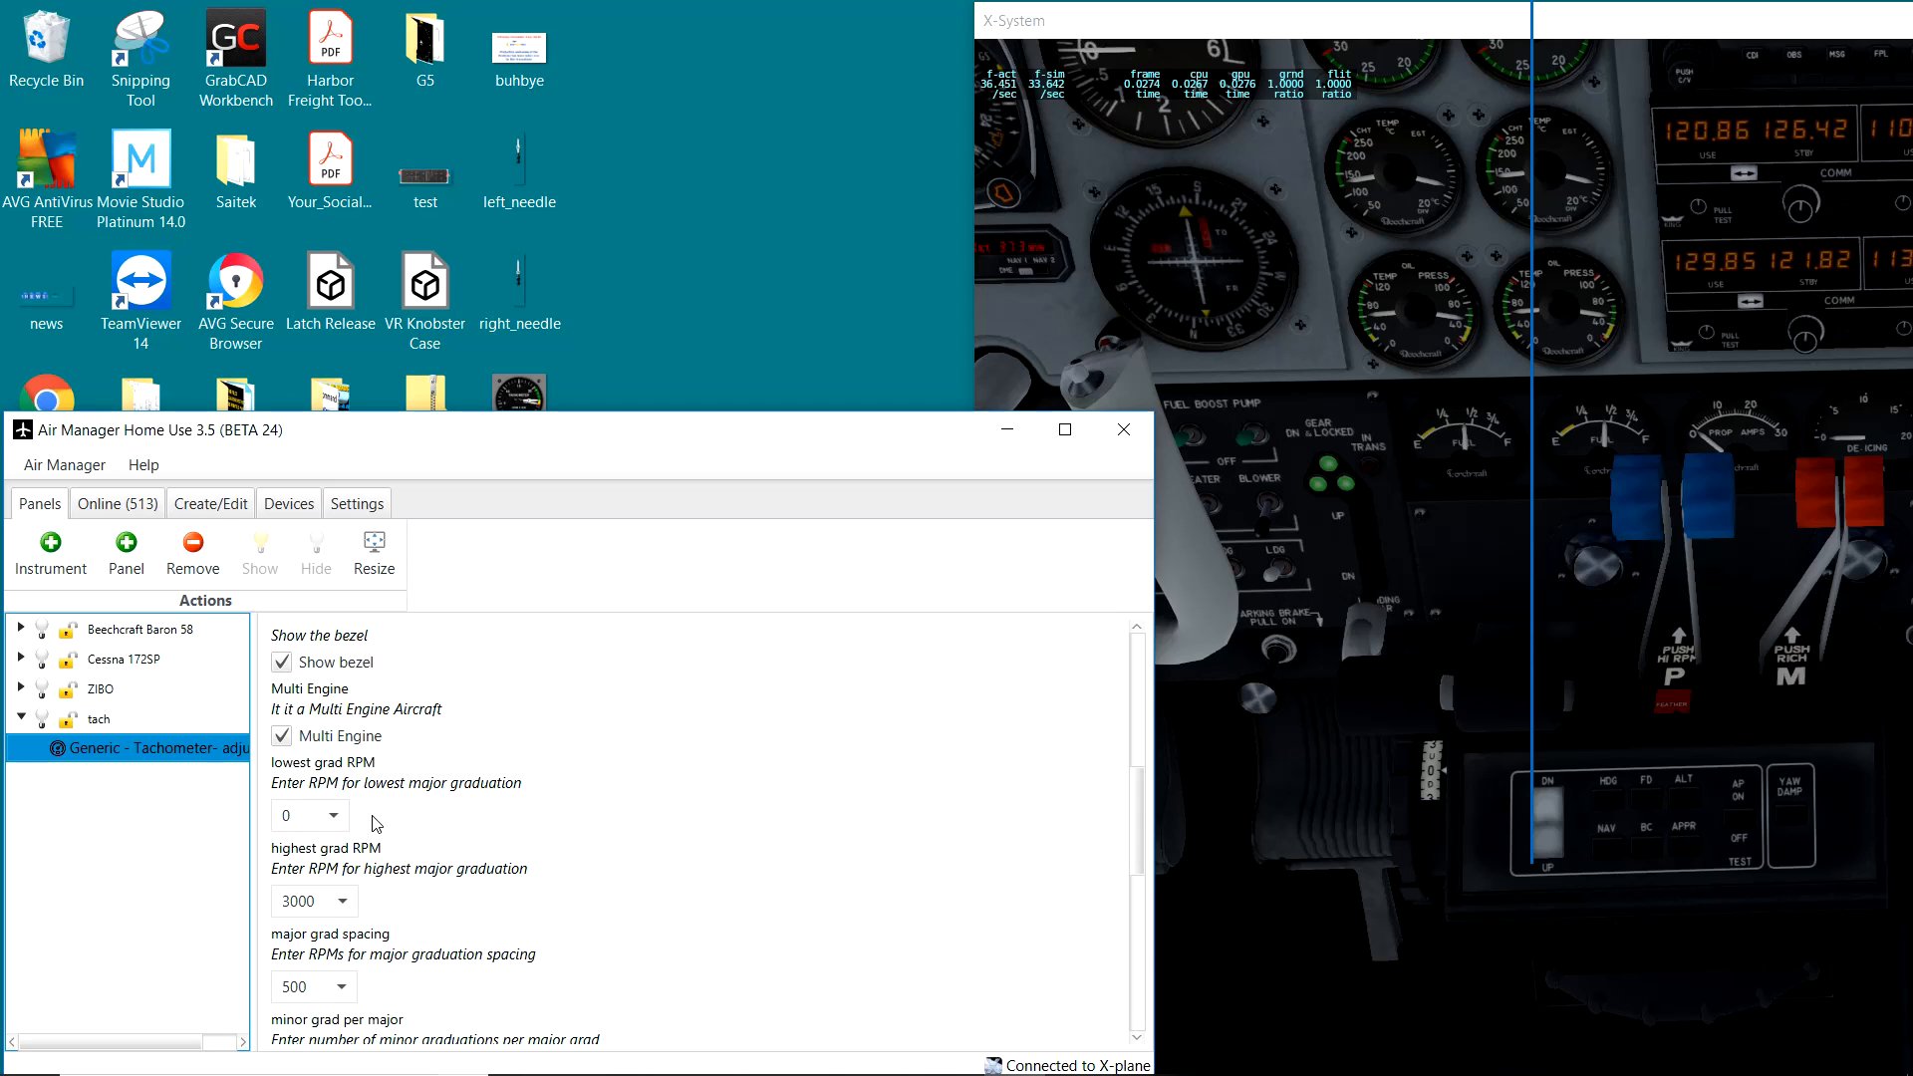
{"action": "scroll", "coordinate": [376, 827], "scroll_direction": "down", "scroll_amount": 1}
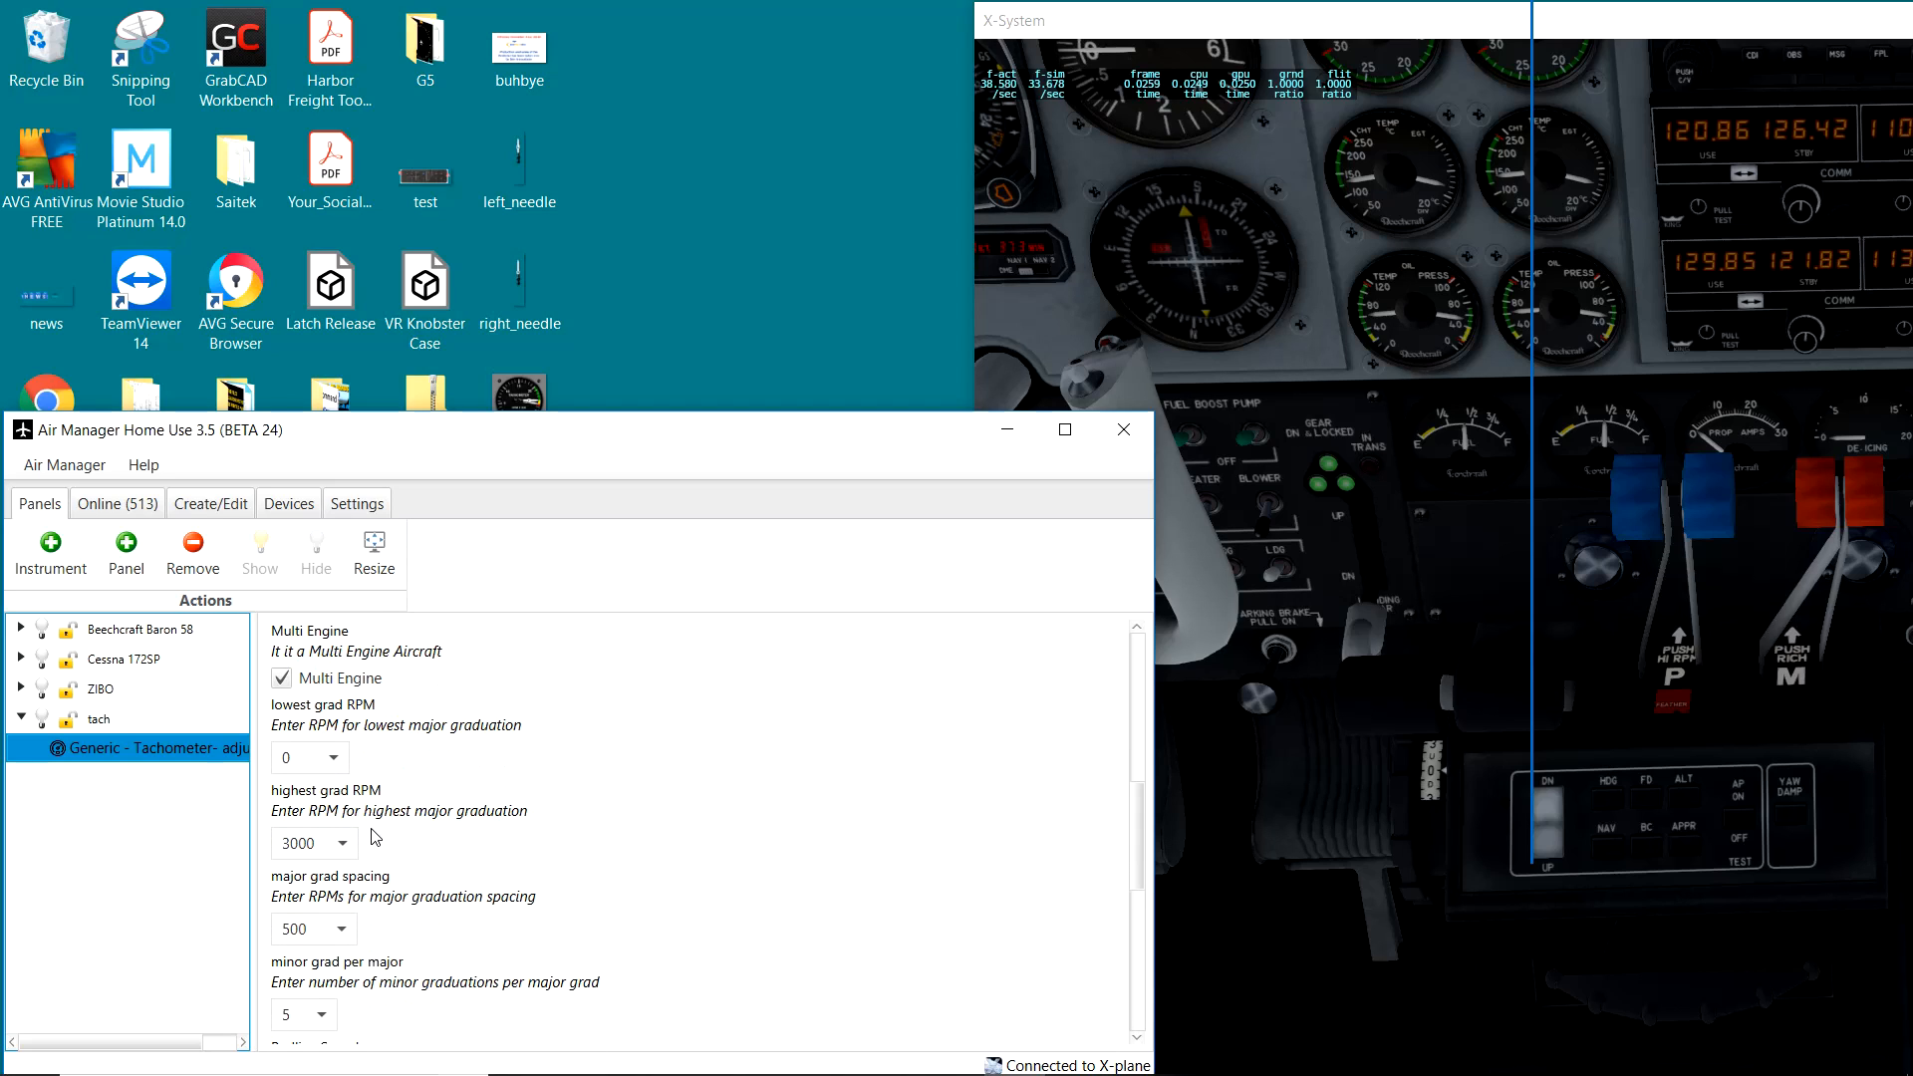
{"action": "scroll", "coordinate": [378, 835], "scroll_direction": "down", "scroll_amount": 1}
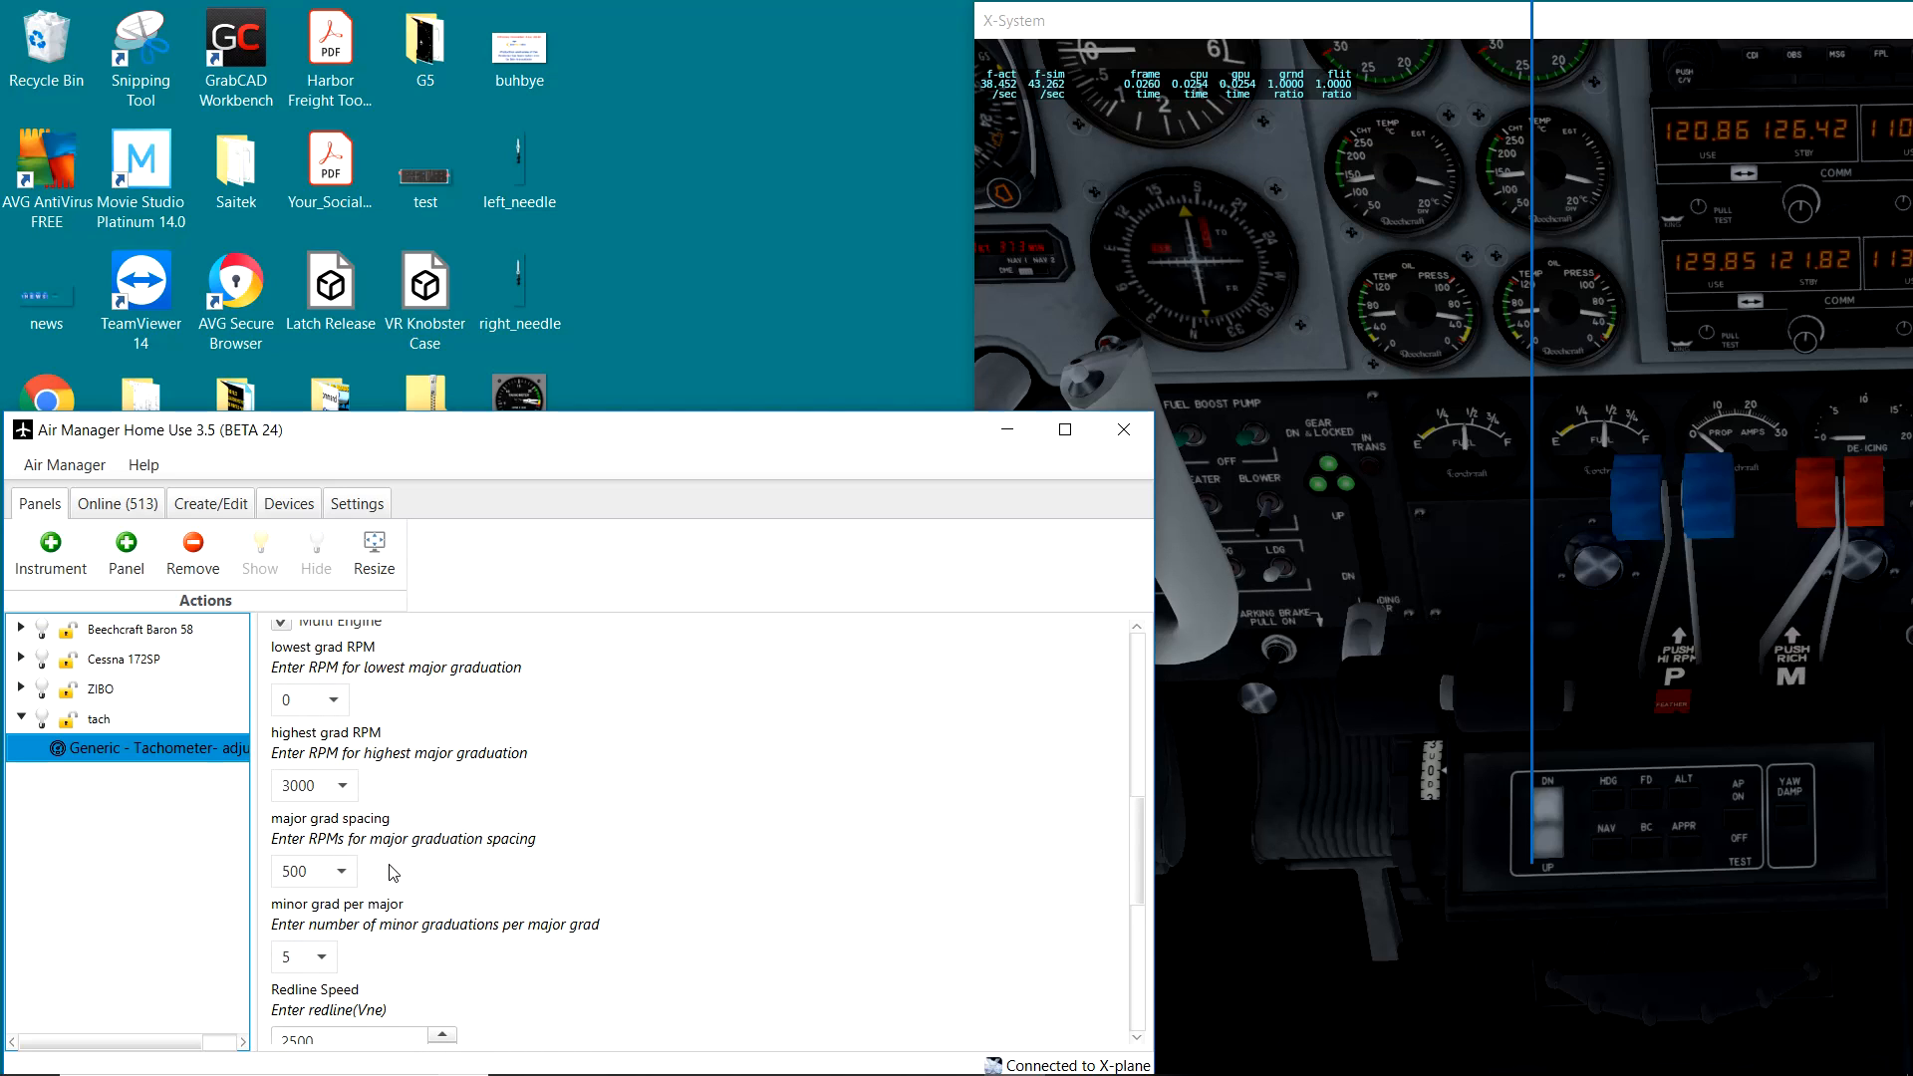
{"action": "scroll", "coordinate": [400, 875], "scroll_direction": "down", "scroll_amount": 1}
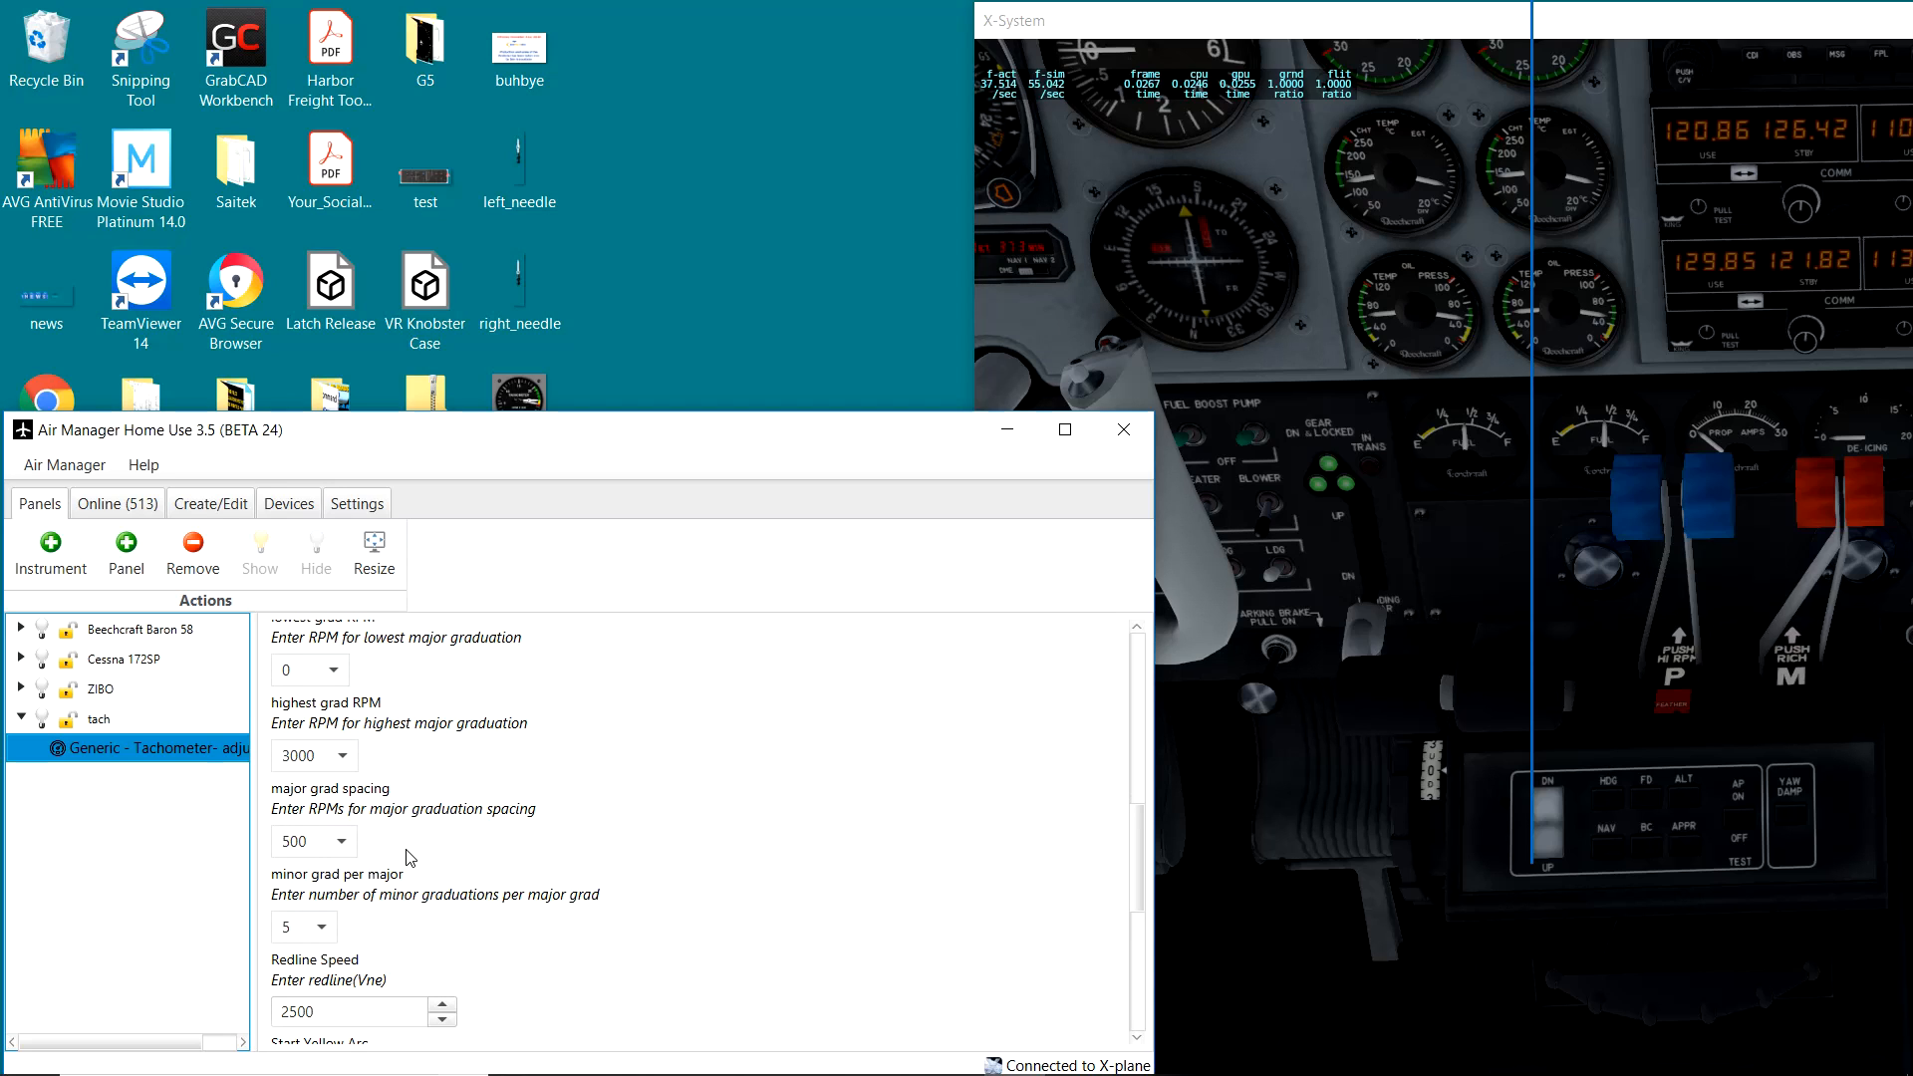
{"action": "scroll", "coordinate": [404, 859], "scroll_direction": "down", "scroll_amount": 2}
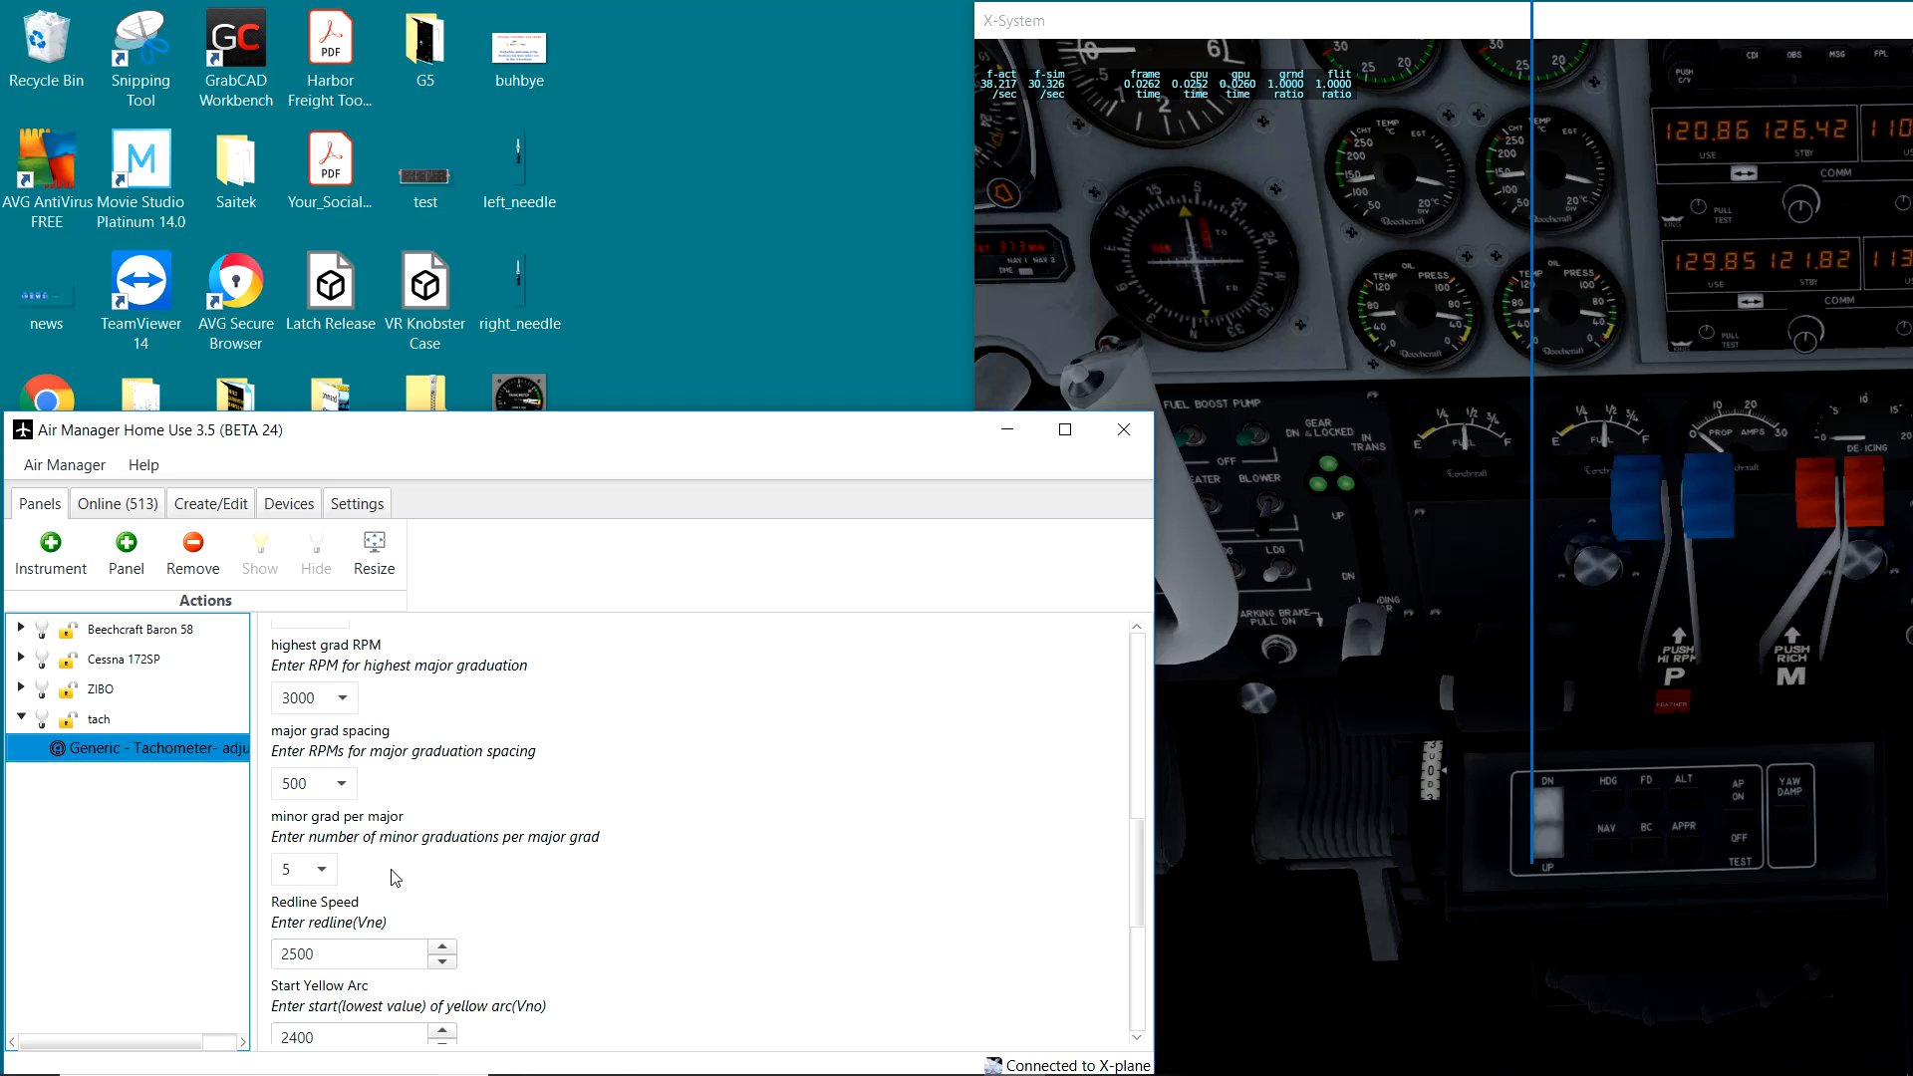
{"action": "scroll", "coordinate": [396, 876], "scroll_direction": "down", "scroll_amount": 3}
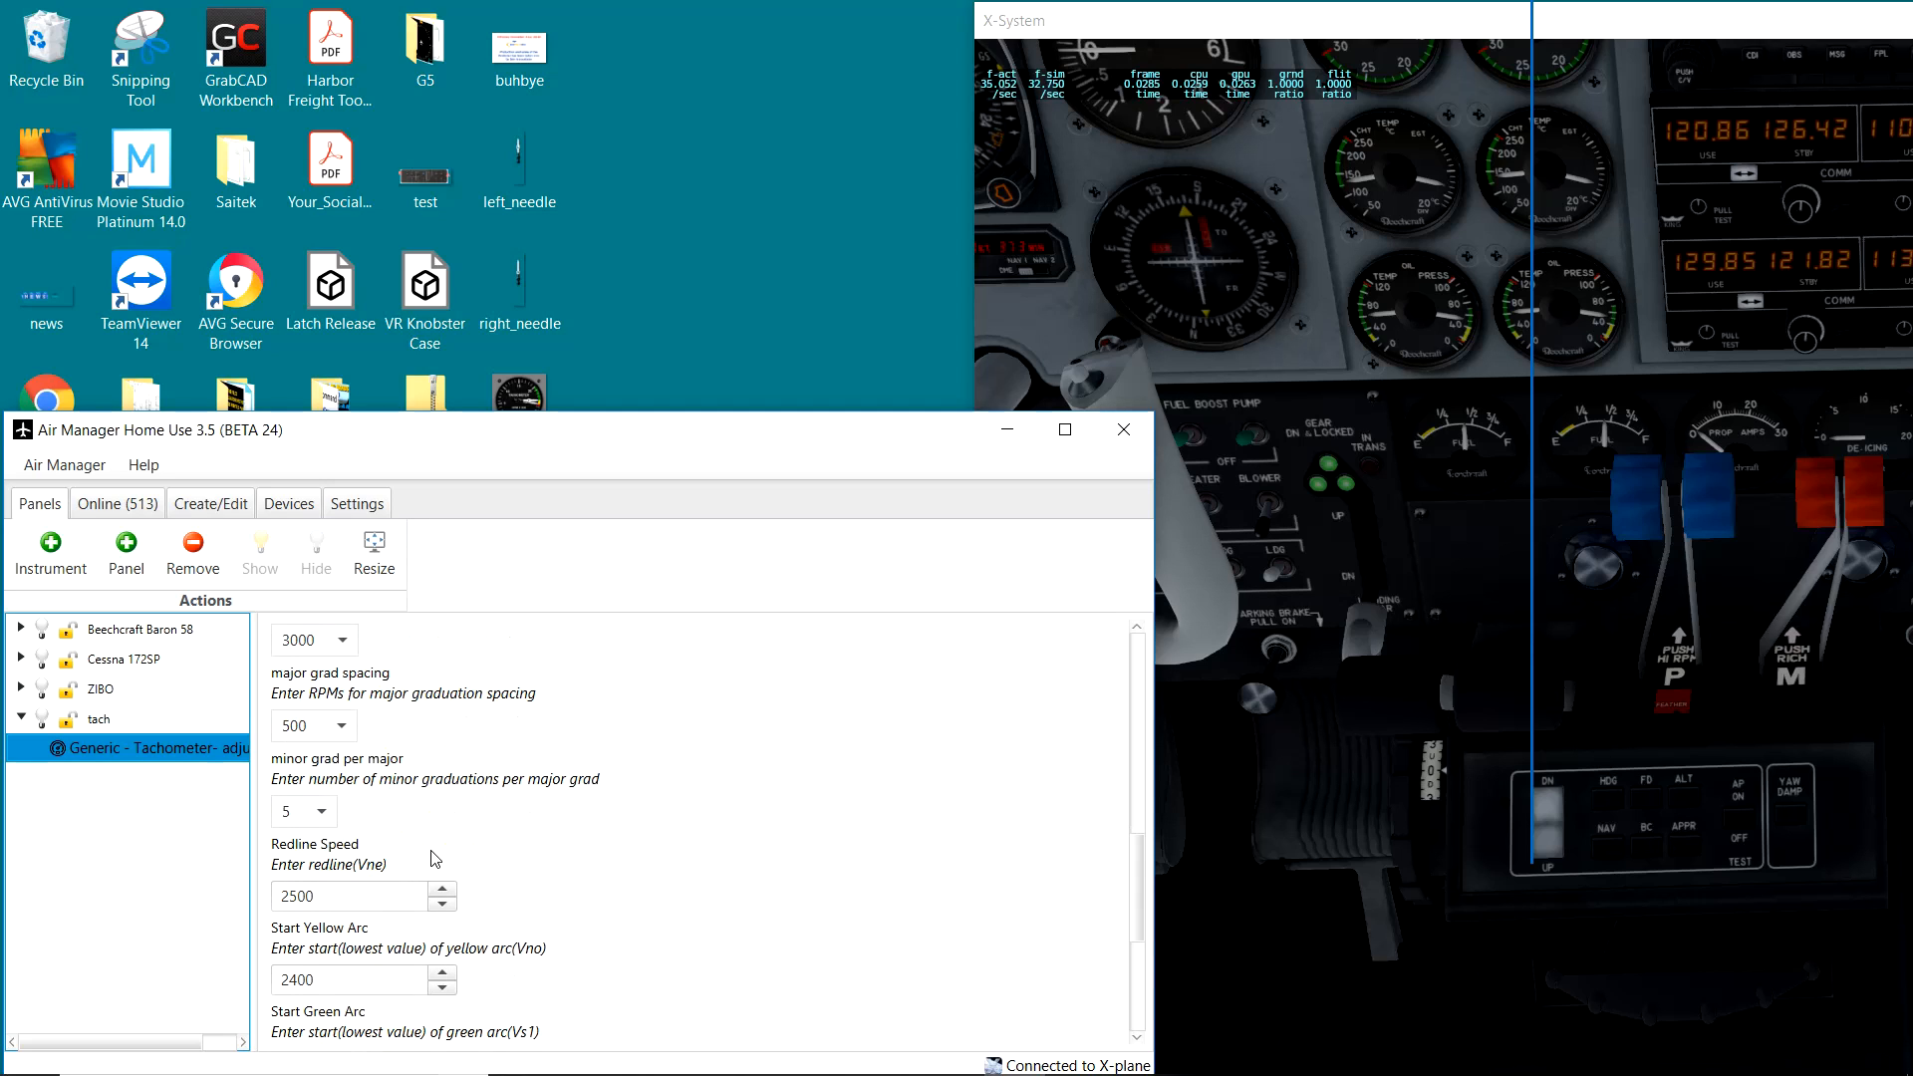
{"action": "scroll", "coordinate": [497, 867], "scroll_direction": "down", "scroll_amount": 4}
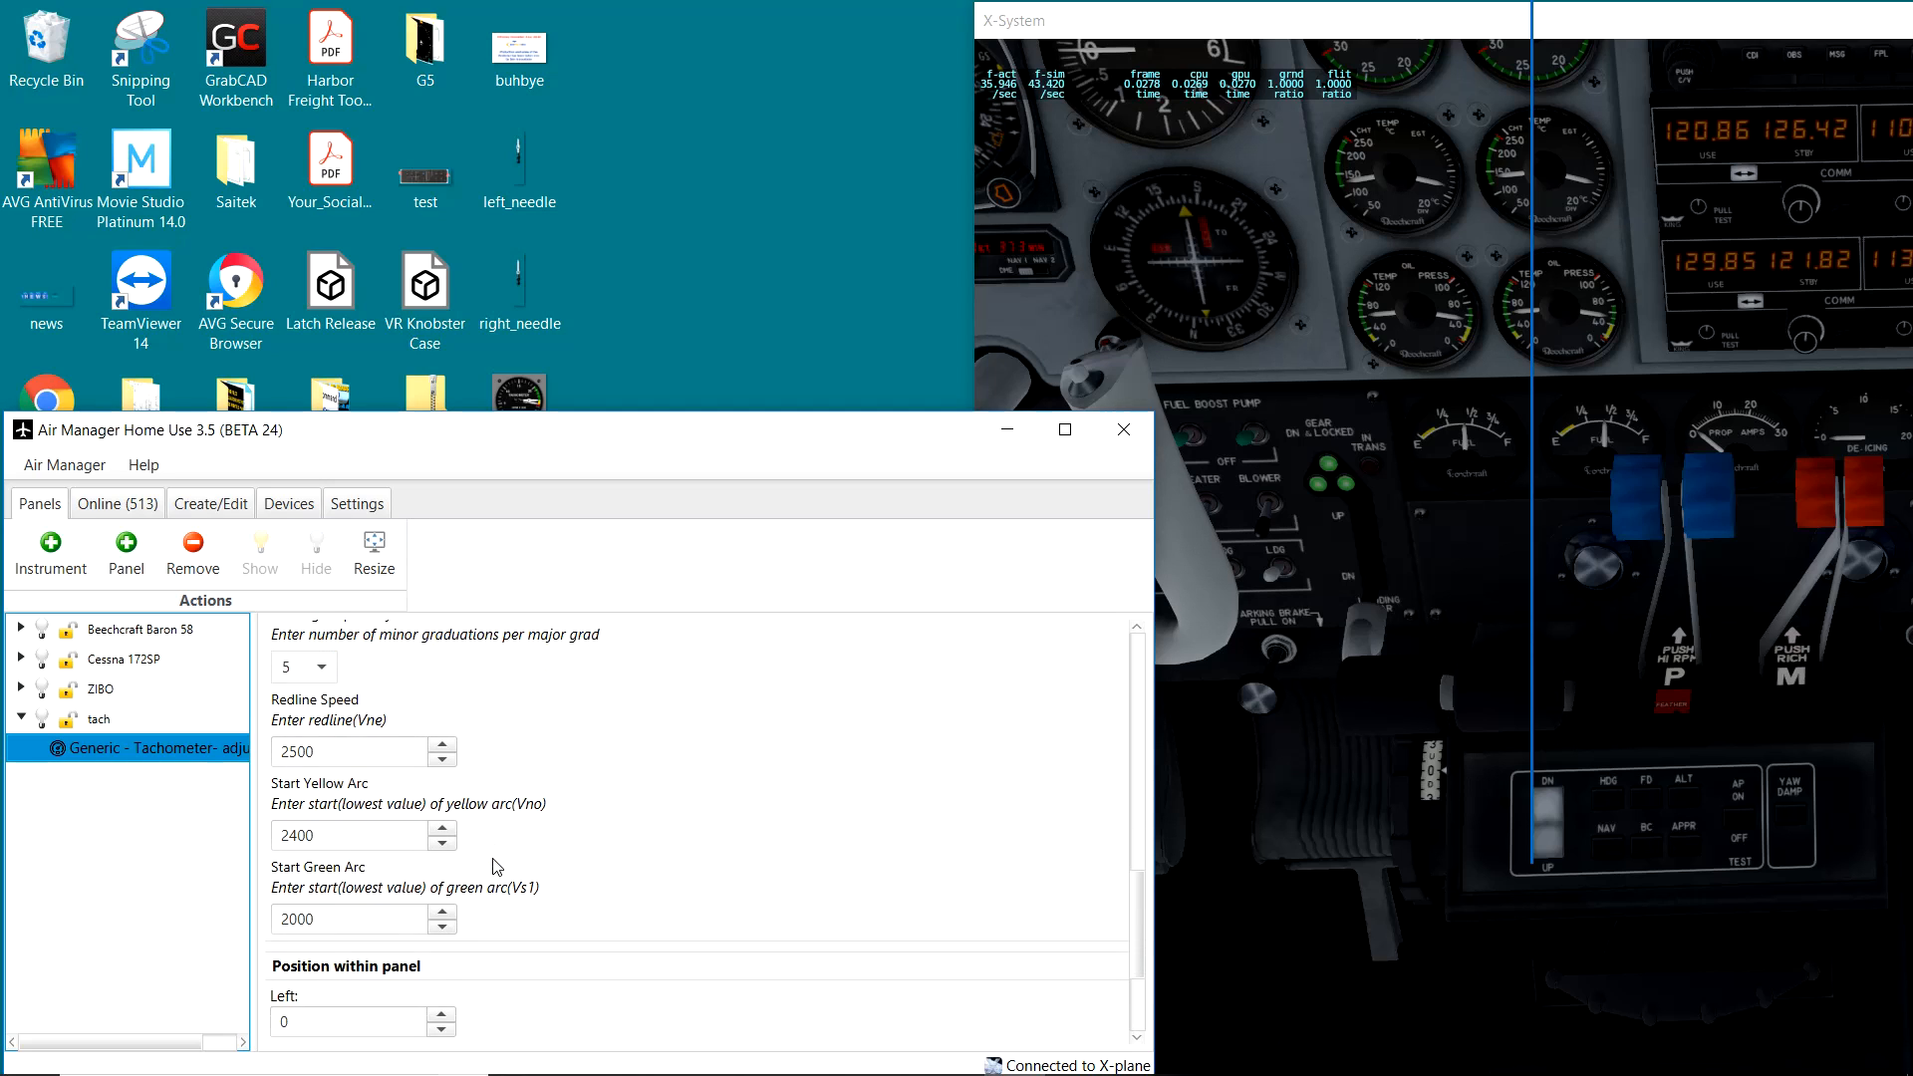
{"action": "scroll", "coordinate": [492, 845], "scroll_direction": "down", "scroll_amount": 1}
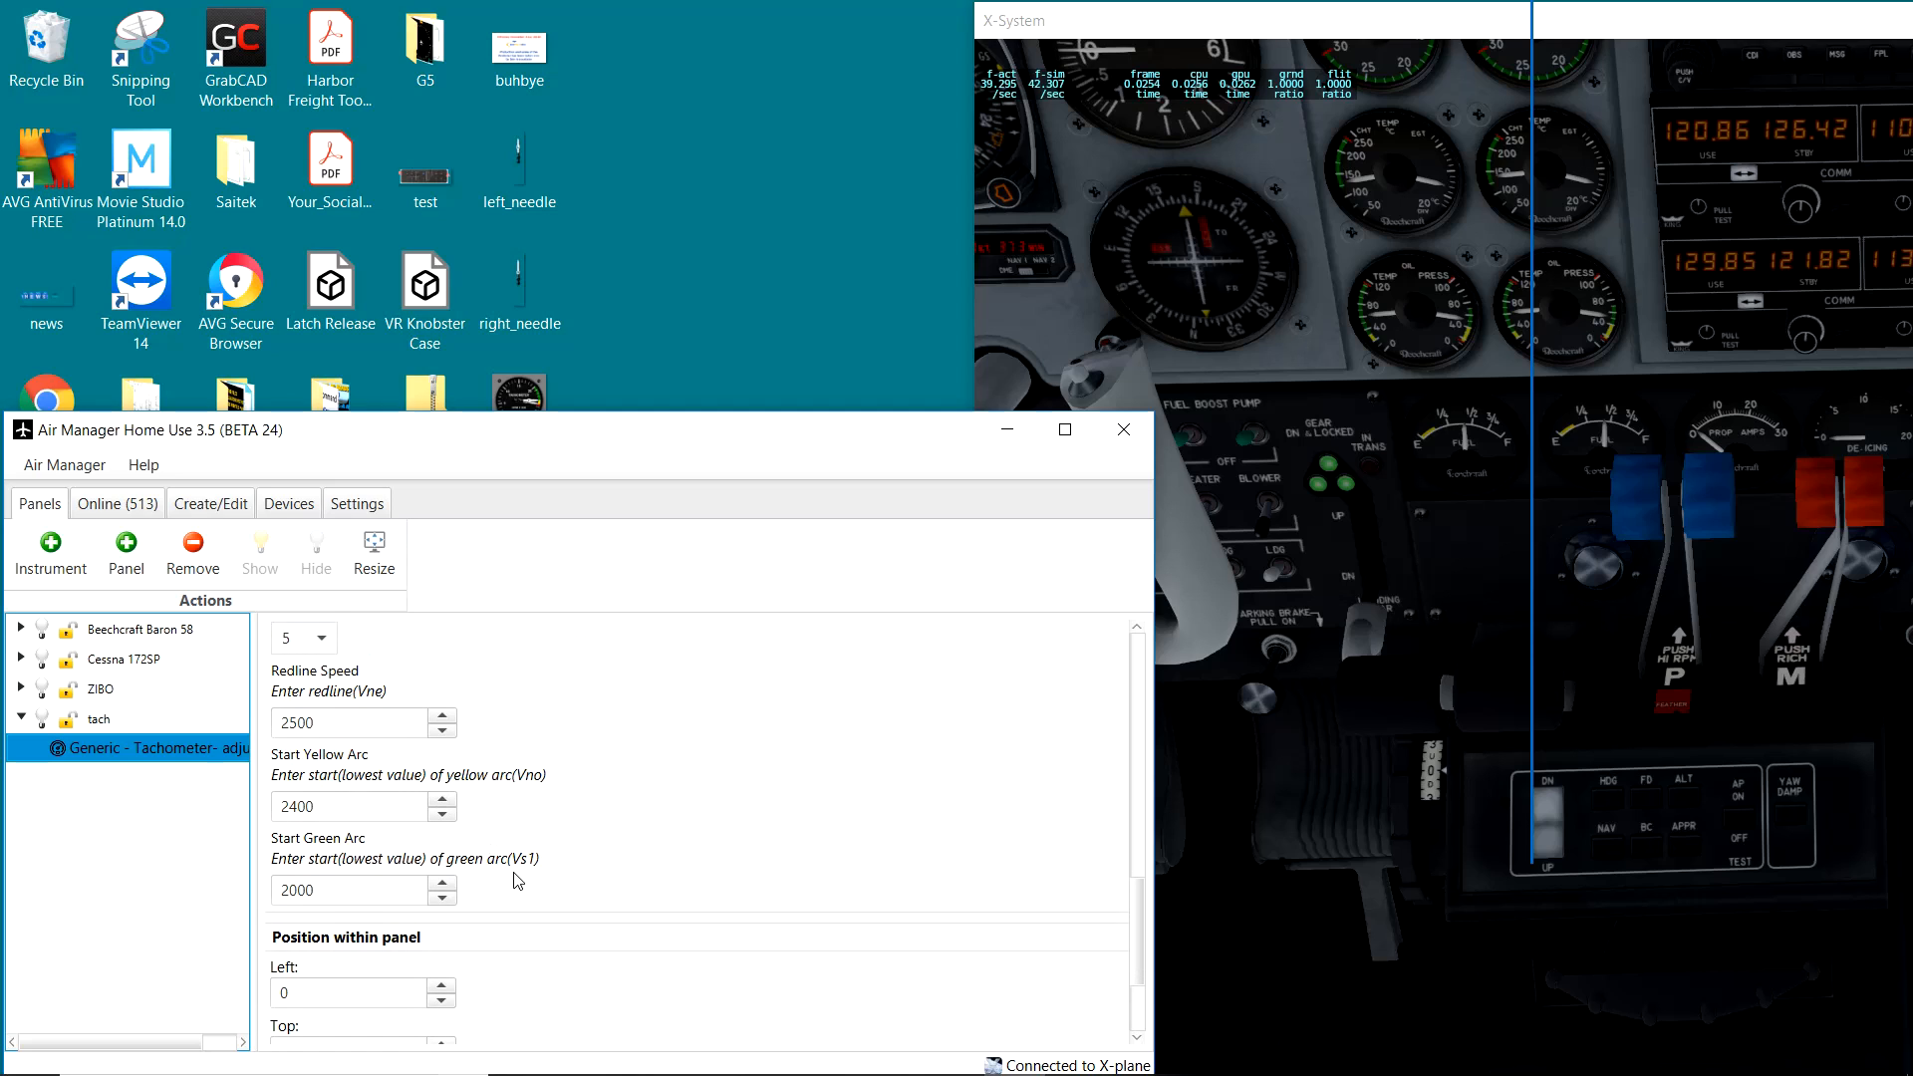
{"action": "scroll", "coordinate": [506, 891], "scroll_direction": "down", "scroll_amount": 1}
{"action": "scroll", "coordinate": [502, 887], "scroll_direction": "down", "scroll_amount": 5}
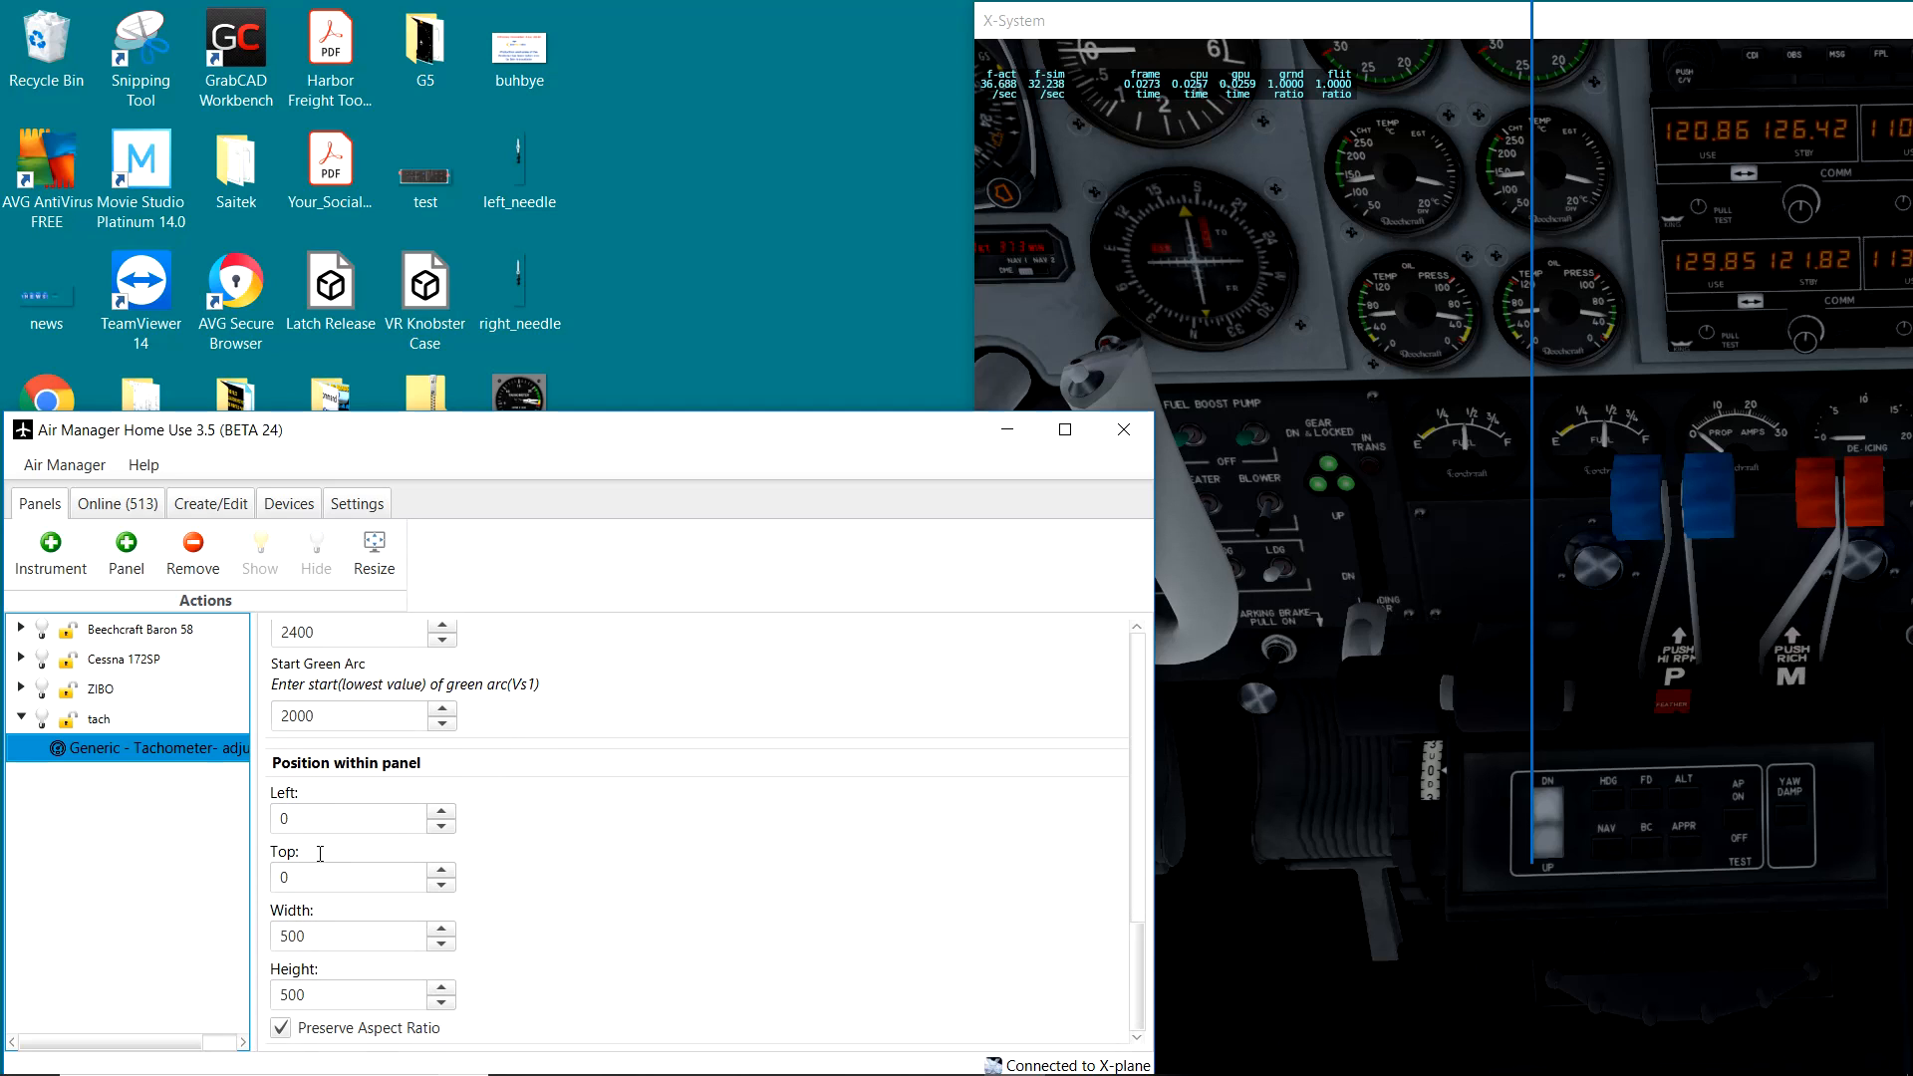
Step: Show the tach panel and test its needles by advancing the left engine's throttle in X-Plane and returning it to idle
{"action": "left_click", "coordinate": [42, 716]}
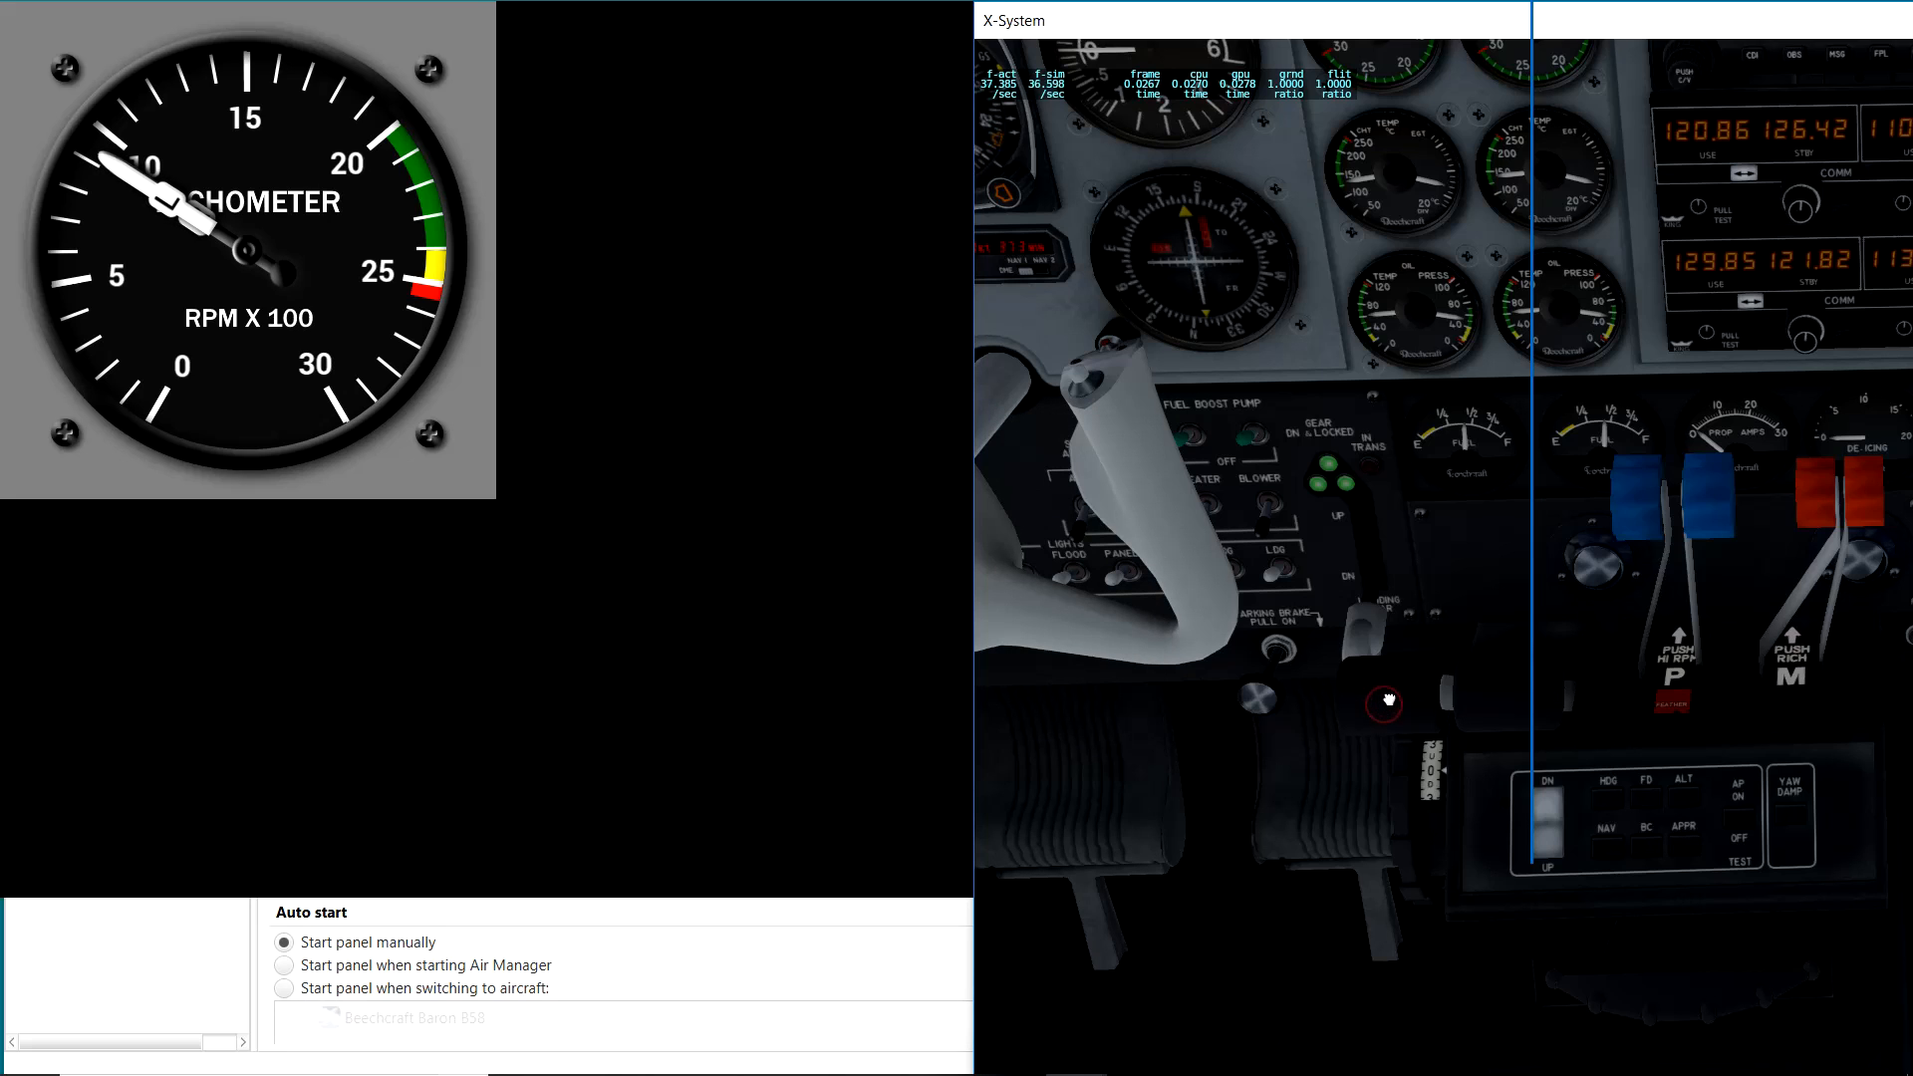
{"action": "left_click_drag", "start_coordinate": [1387, 702], "coordinate": [1392, 427]}
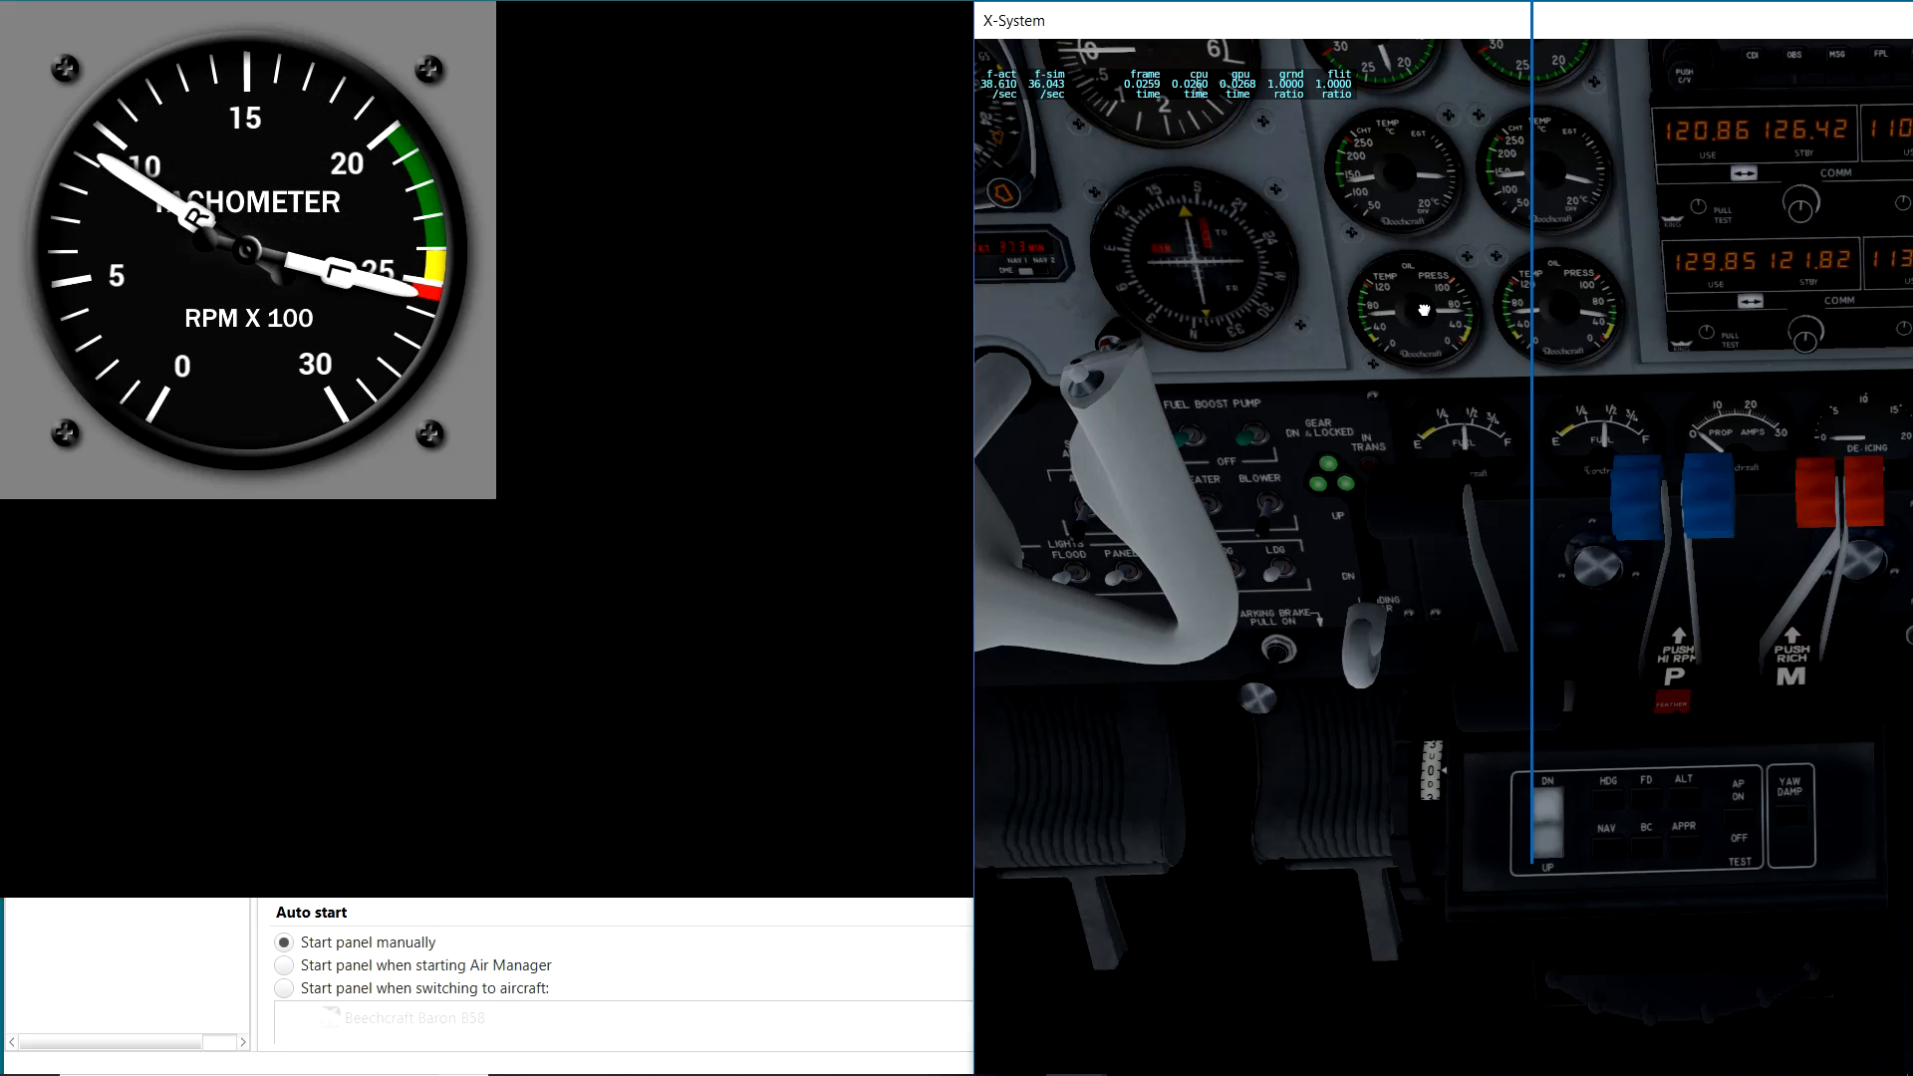
{"action": "left_click_drag", "start_coordinate": [1434, 445], "coordinate": [1490, 934]}
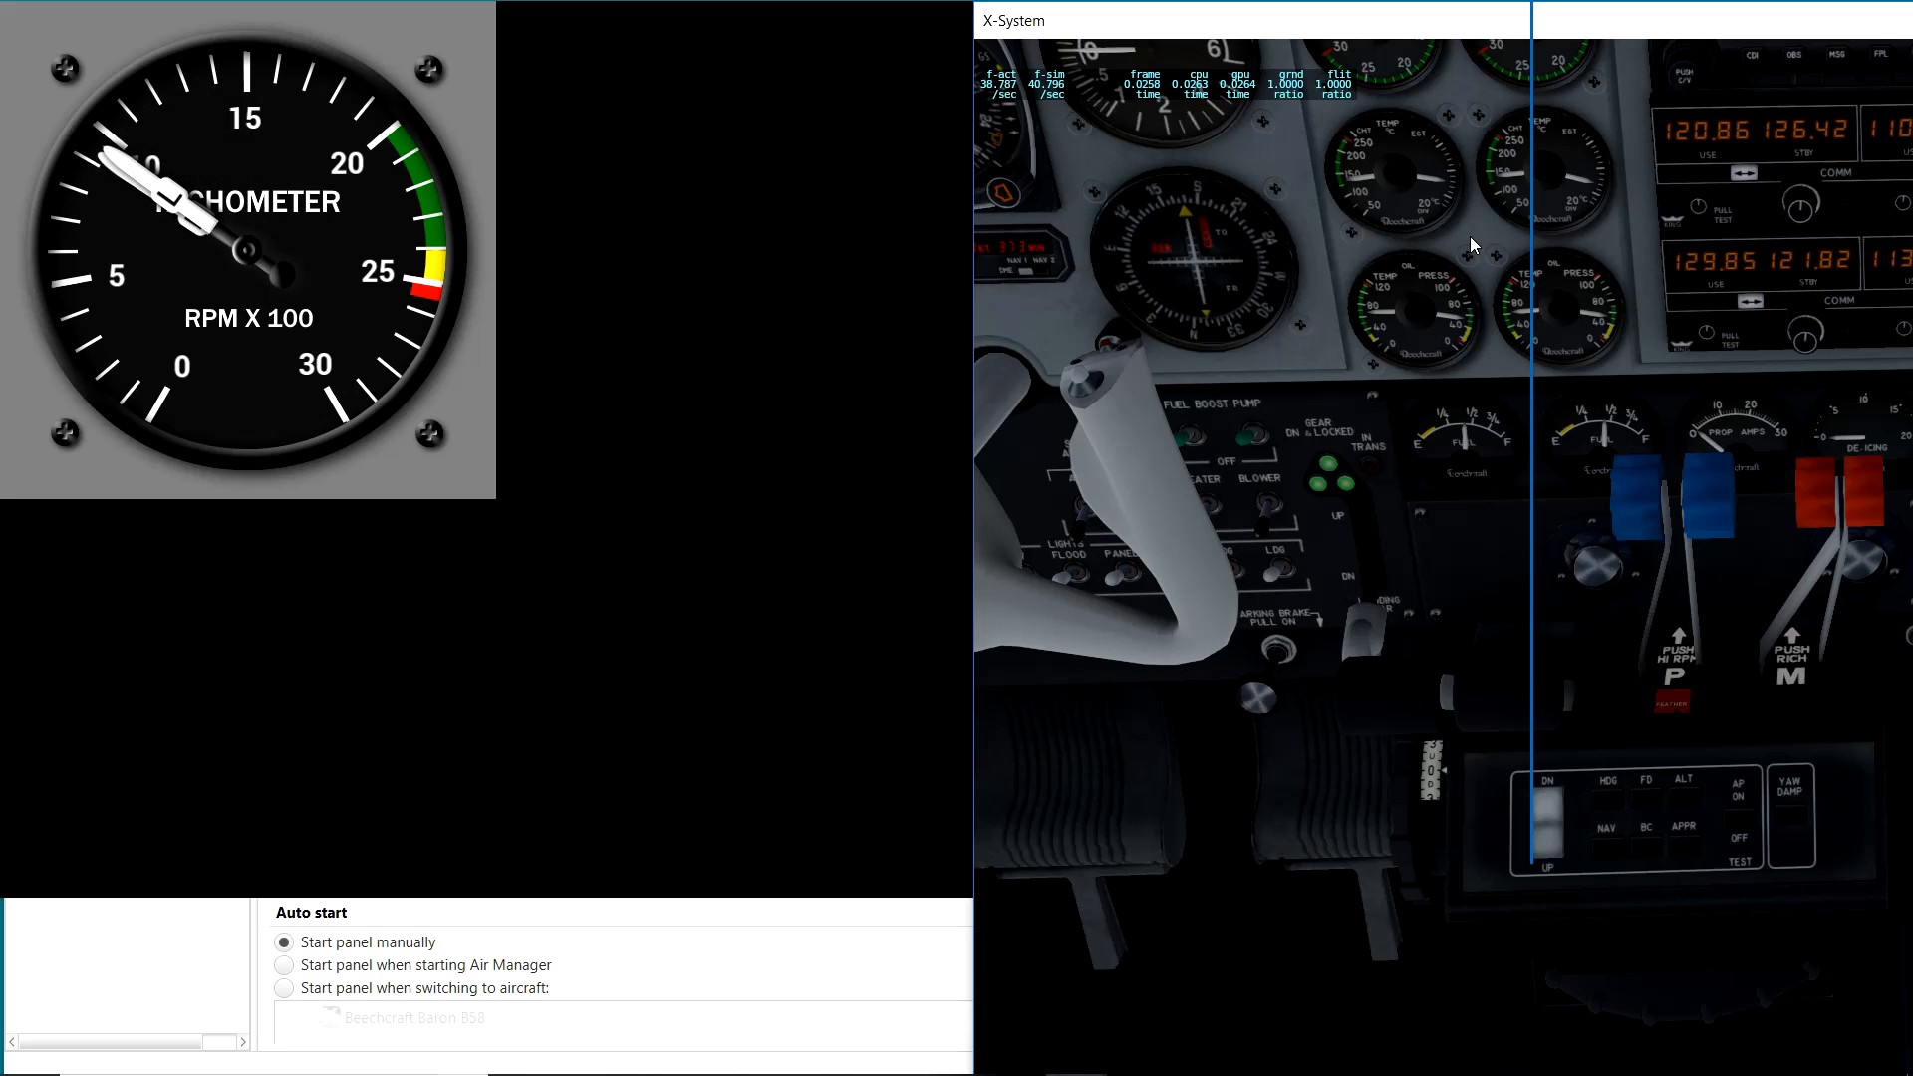
Step: Inspect the RPM gauges in the X-Plane cockpit for comparison, and close the displayed tach panel
{"action": "left_click_drag", "start_coordinate": [1470, 236], "coordinate": [1471, 192]}
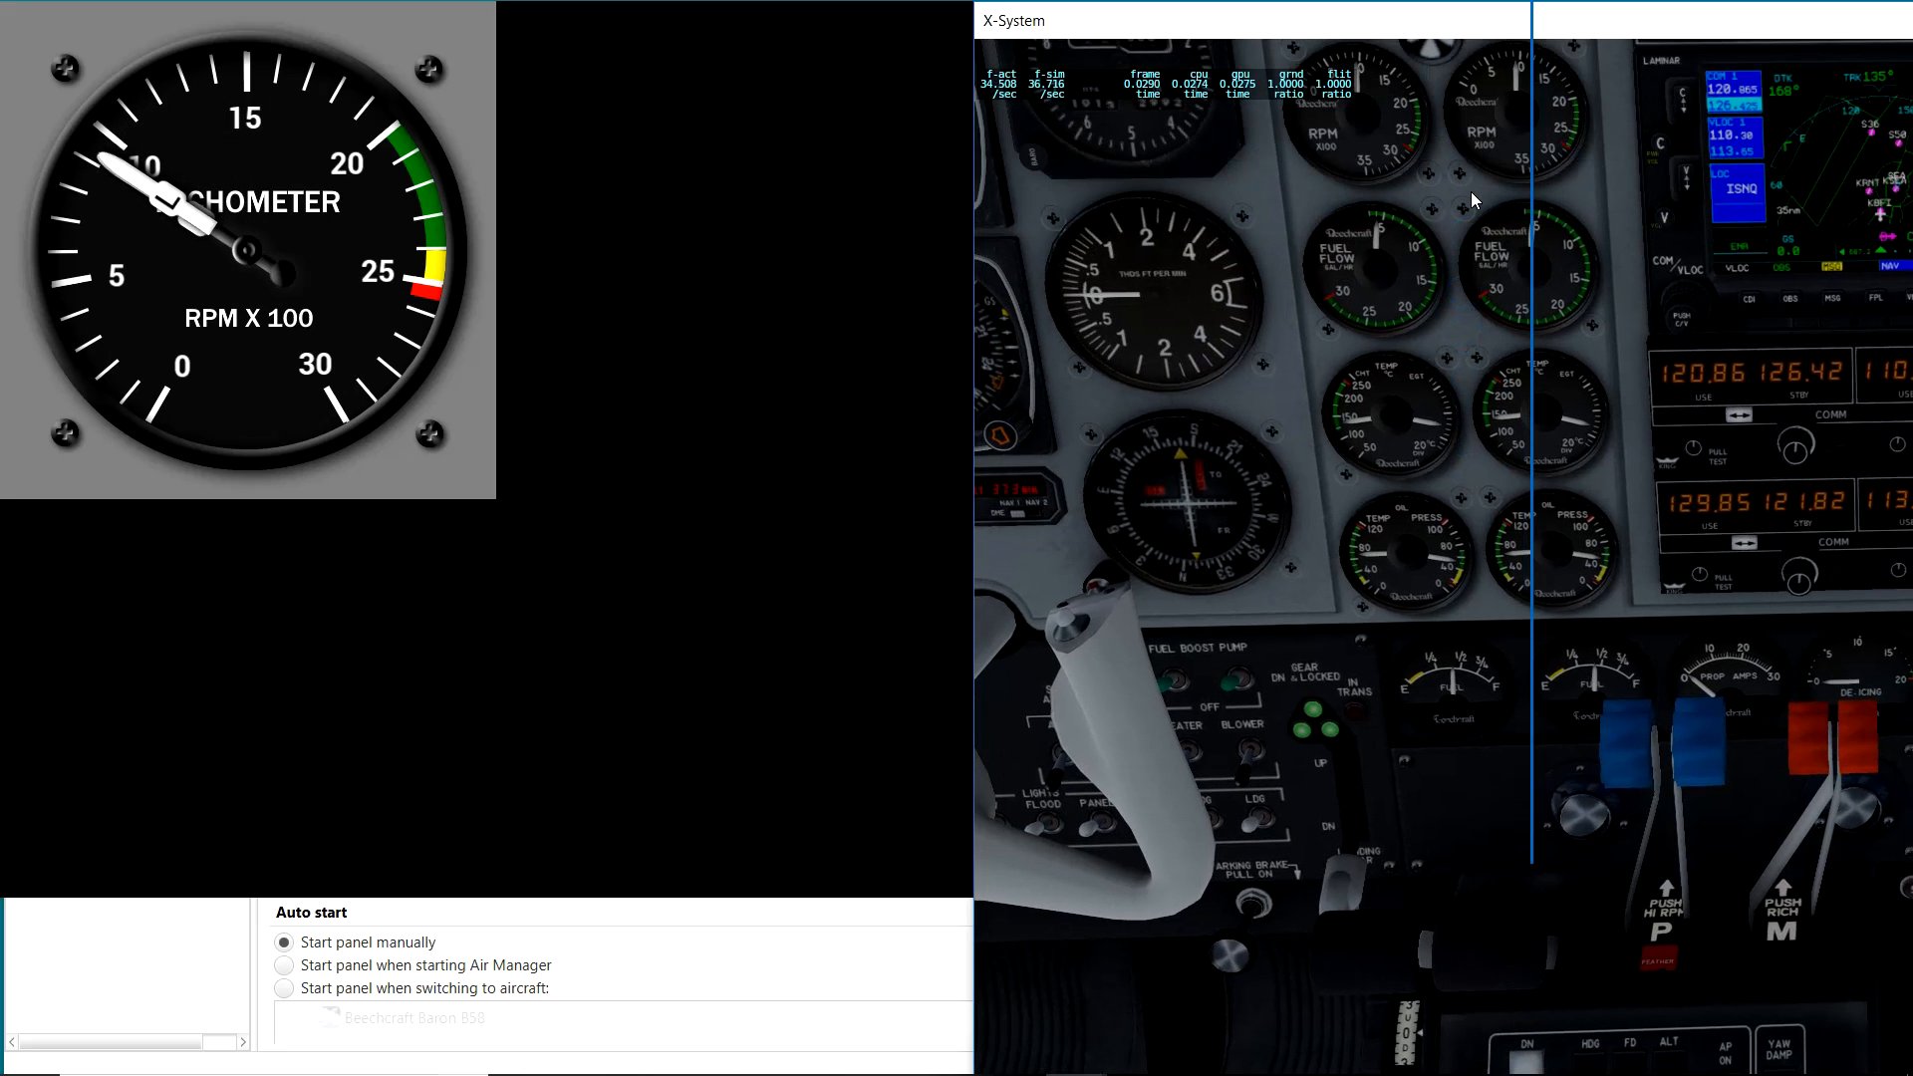
{"action": "scroll", "coordinate": [1413, 165], "scroll_direction": "up", "scroll_amount": 5}
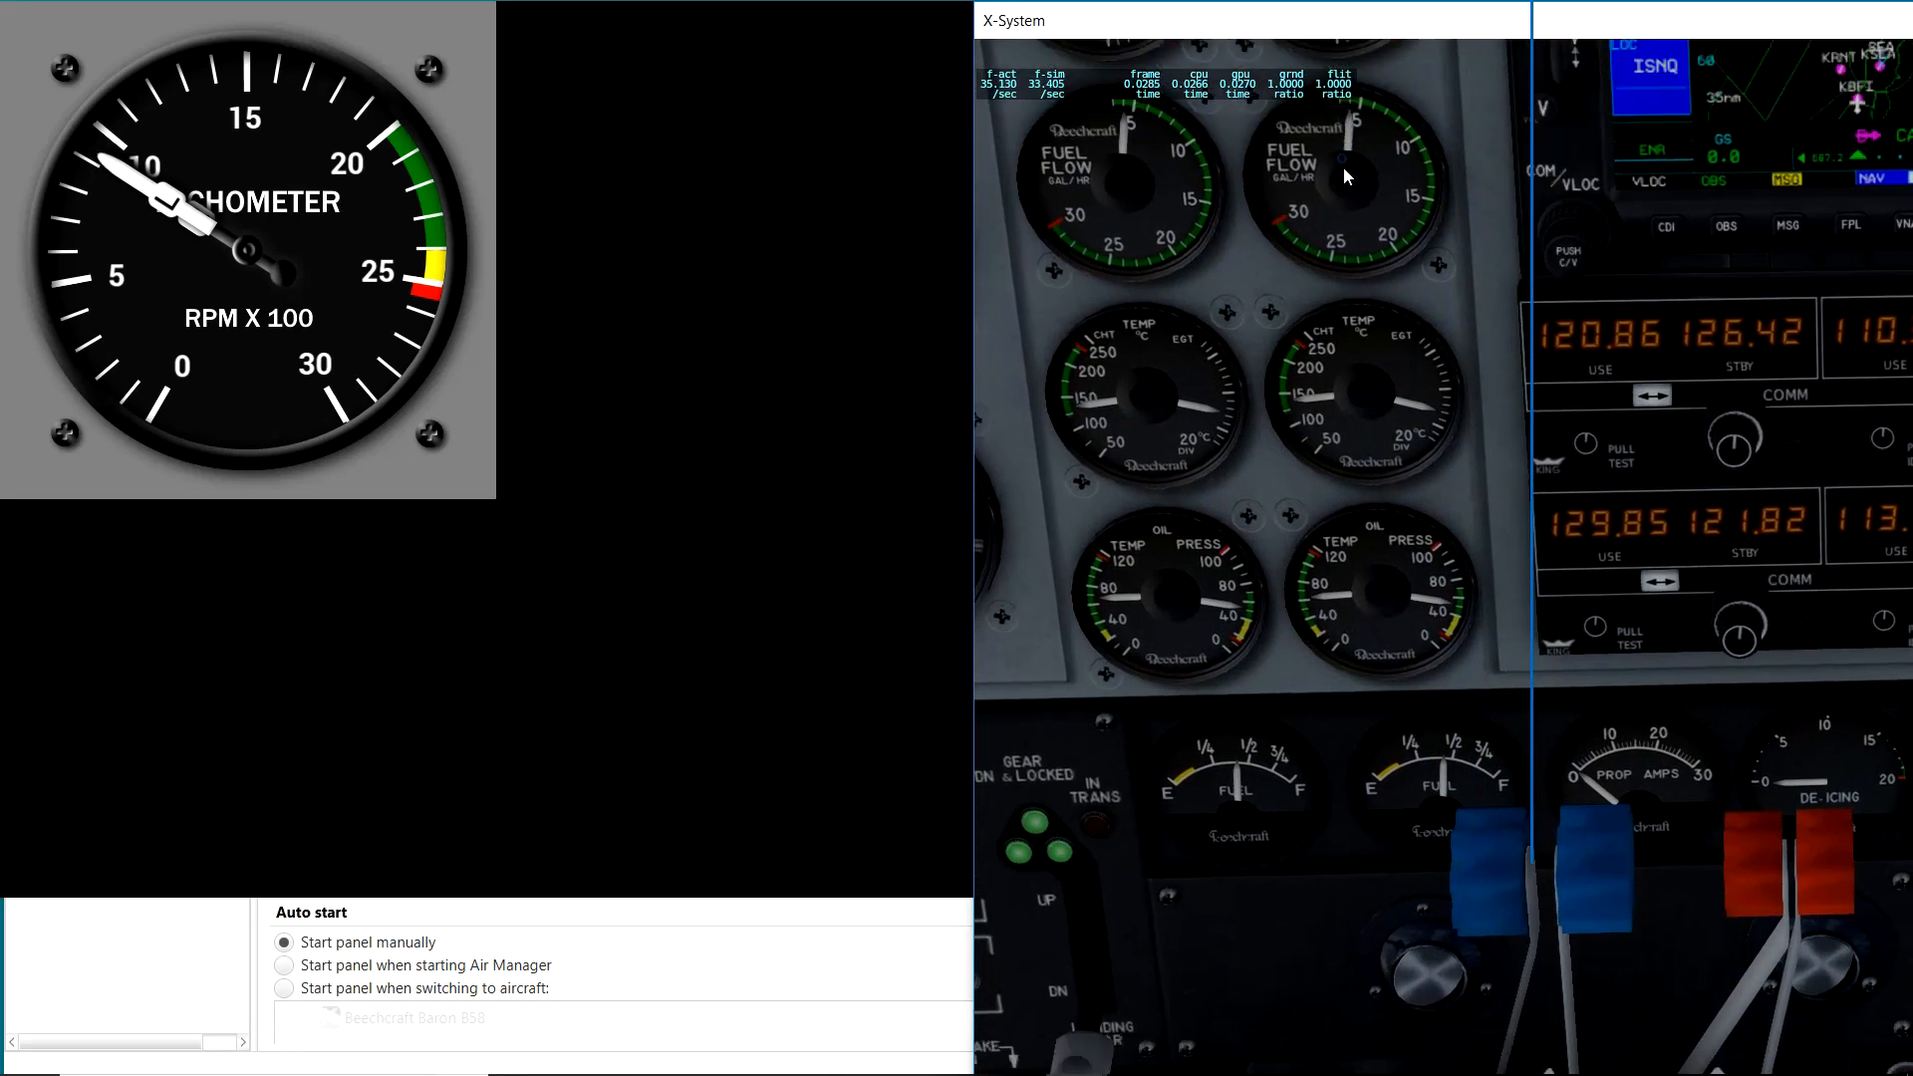
{"action": "left_click_drag", "start_coordinate": [1343, 166], "coordinate": [1306, 133]}
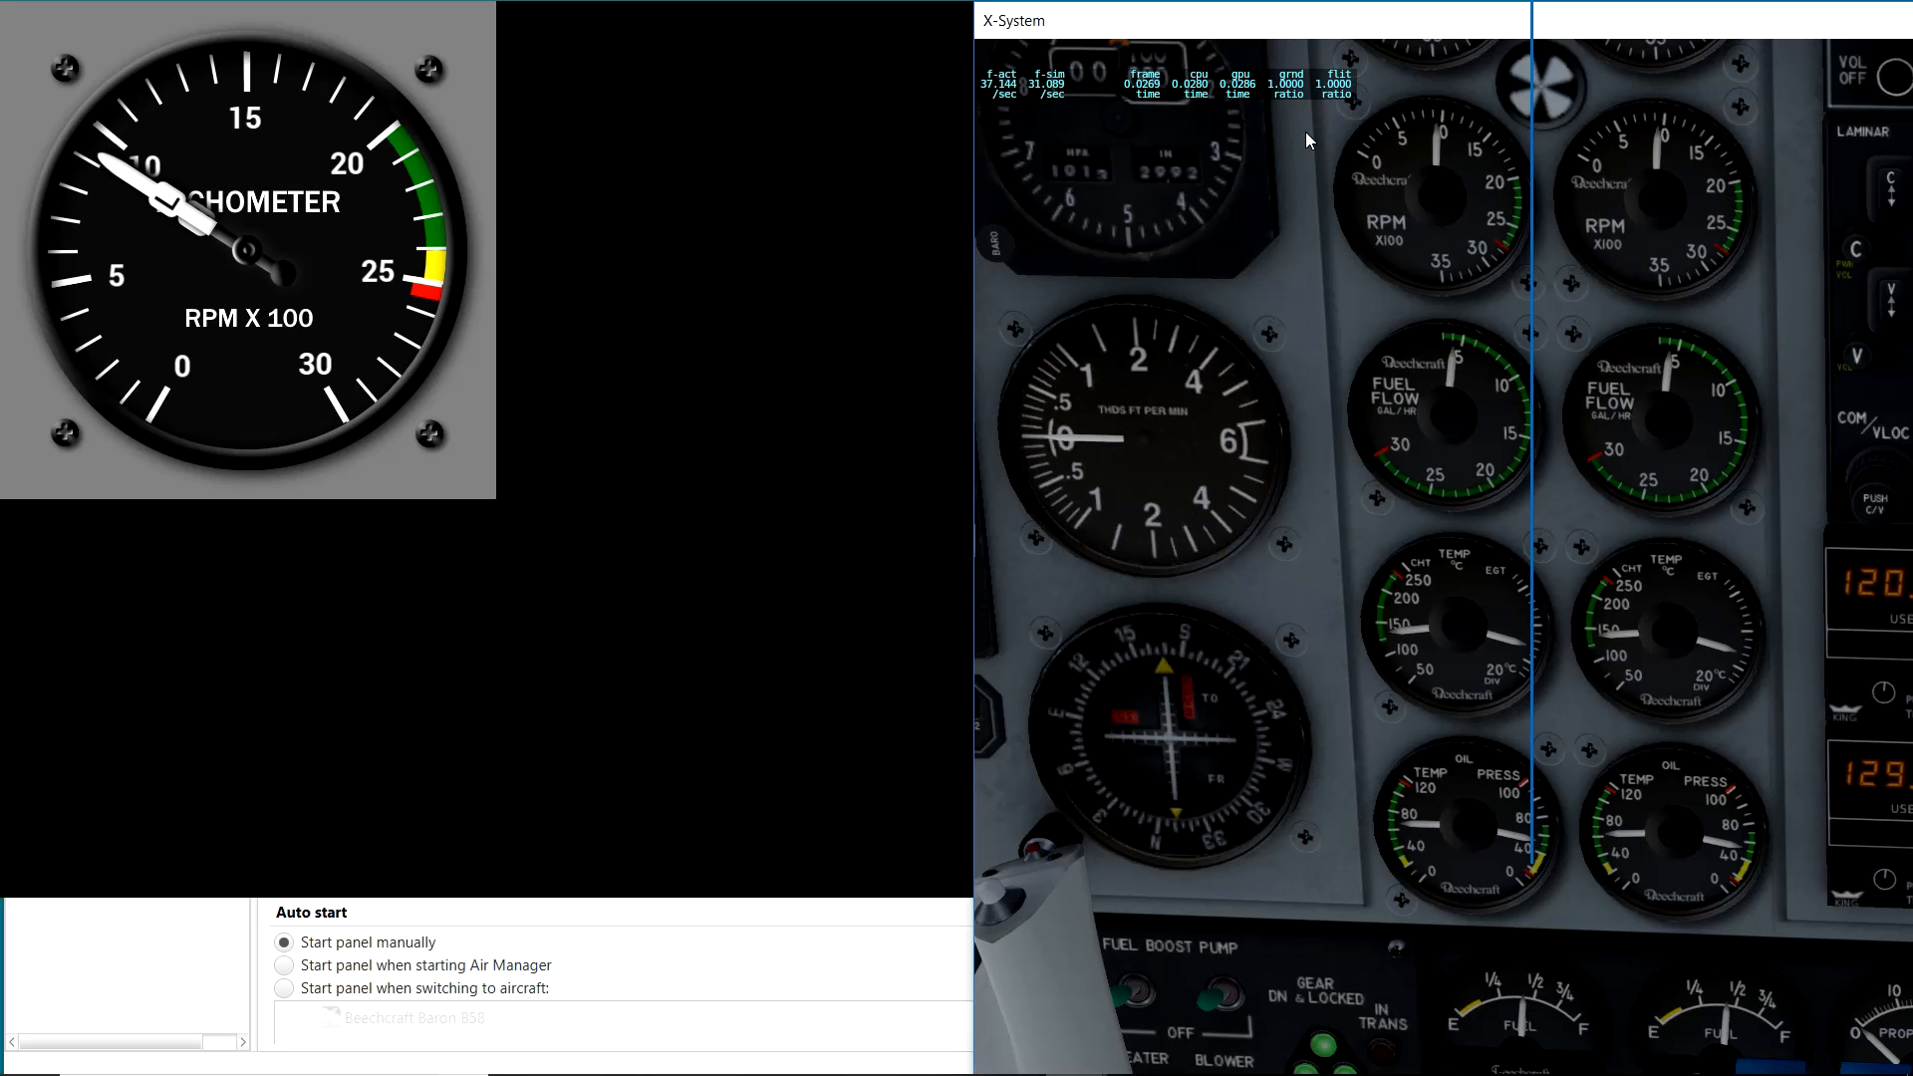
{"action": "left_click_drag", "start_coordinate": [1305, 134], "coordinate": [1318, 151]}
{"action": "right_click", "coordinate": [858, 522]}
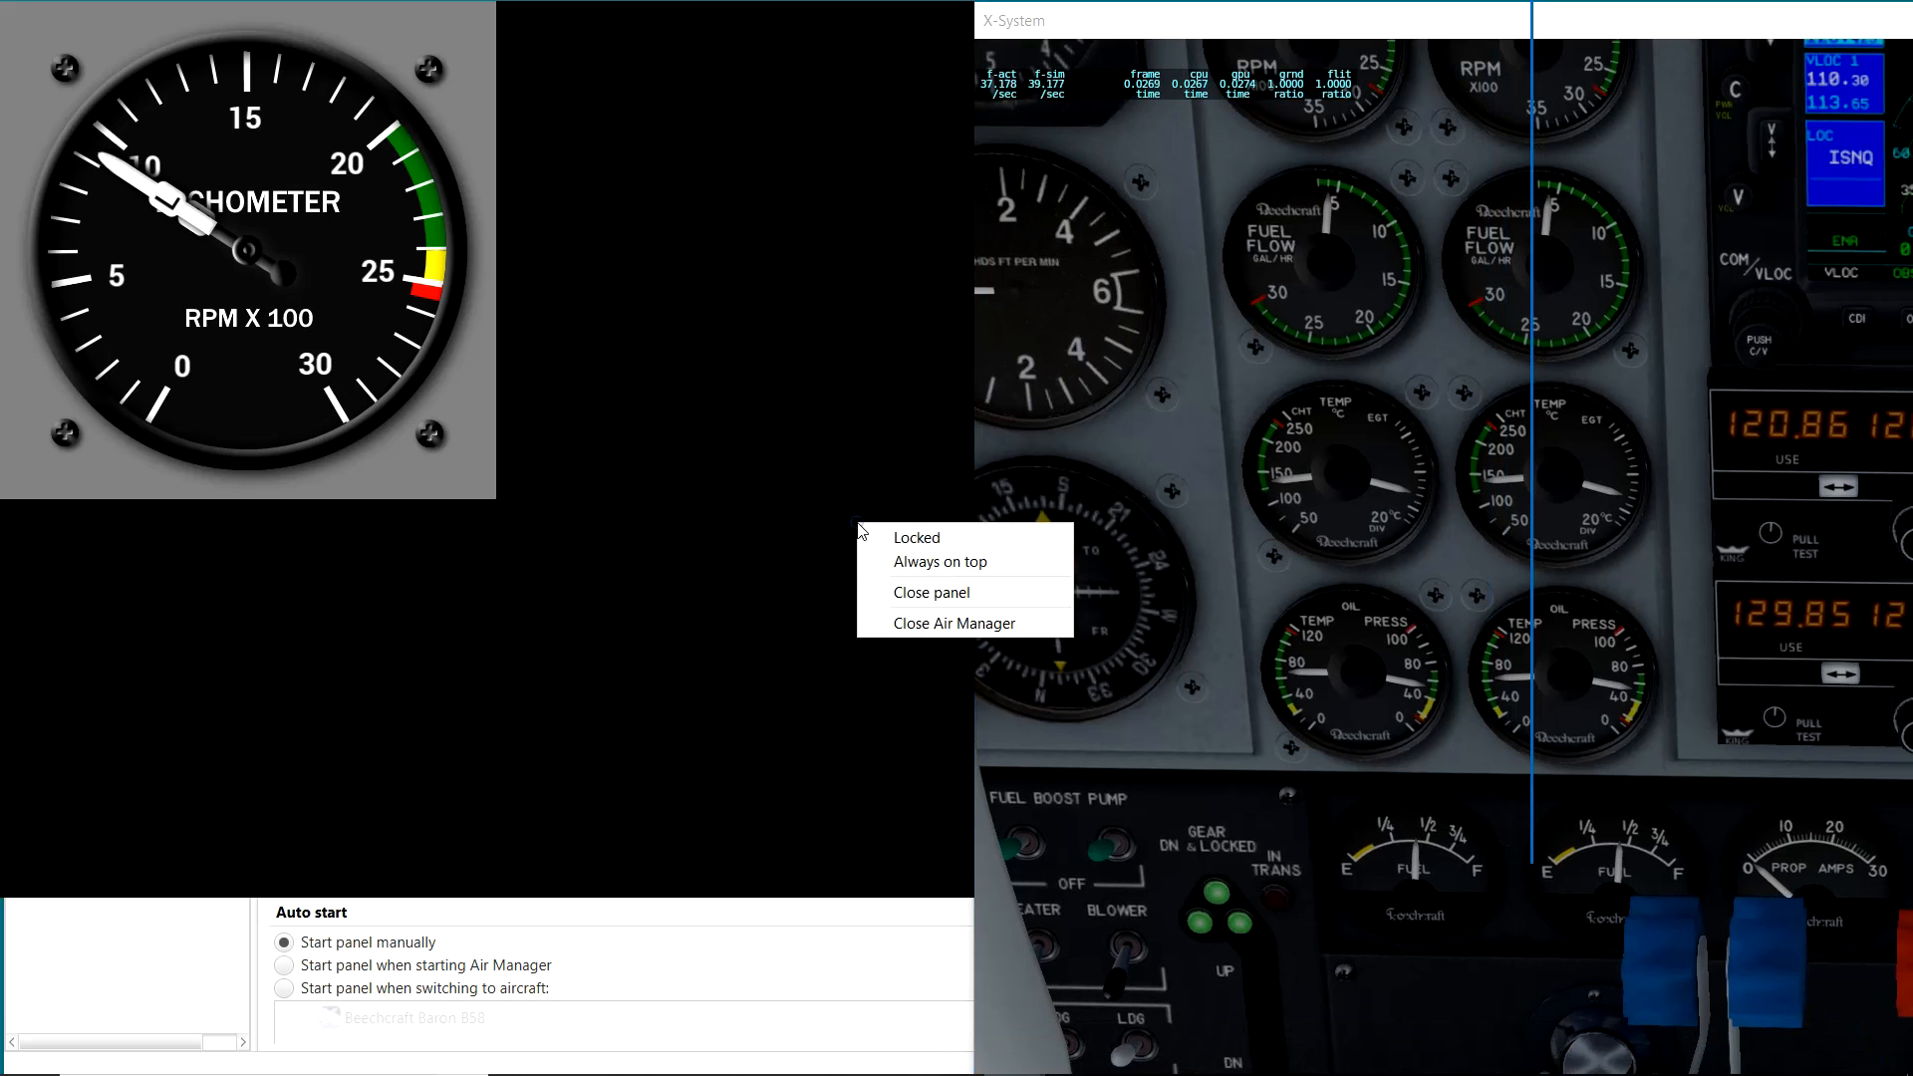
{"action": "left_click", "coordinate": [899, 593]}
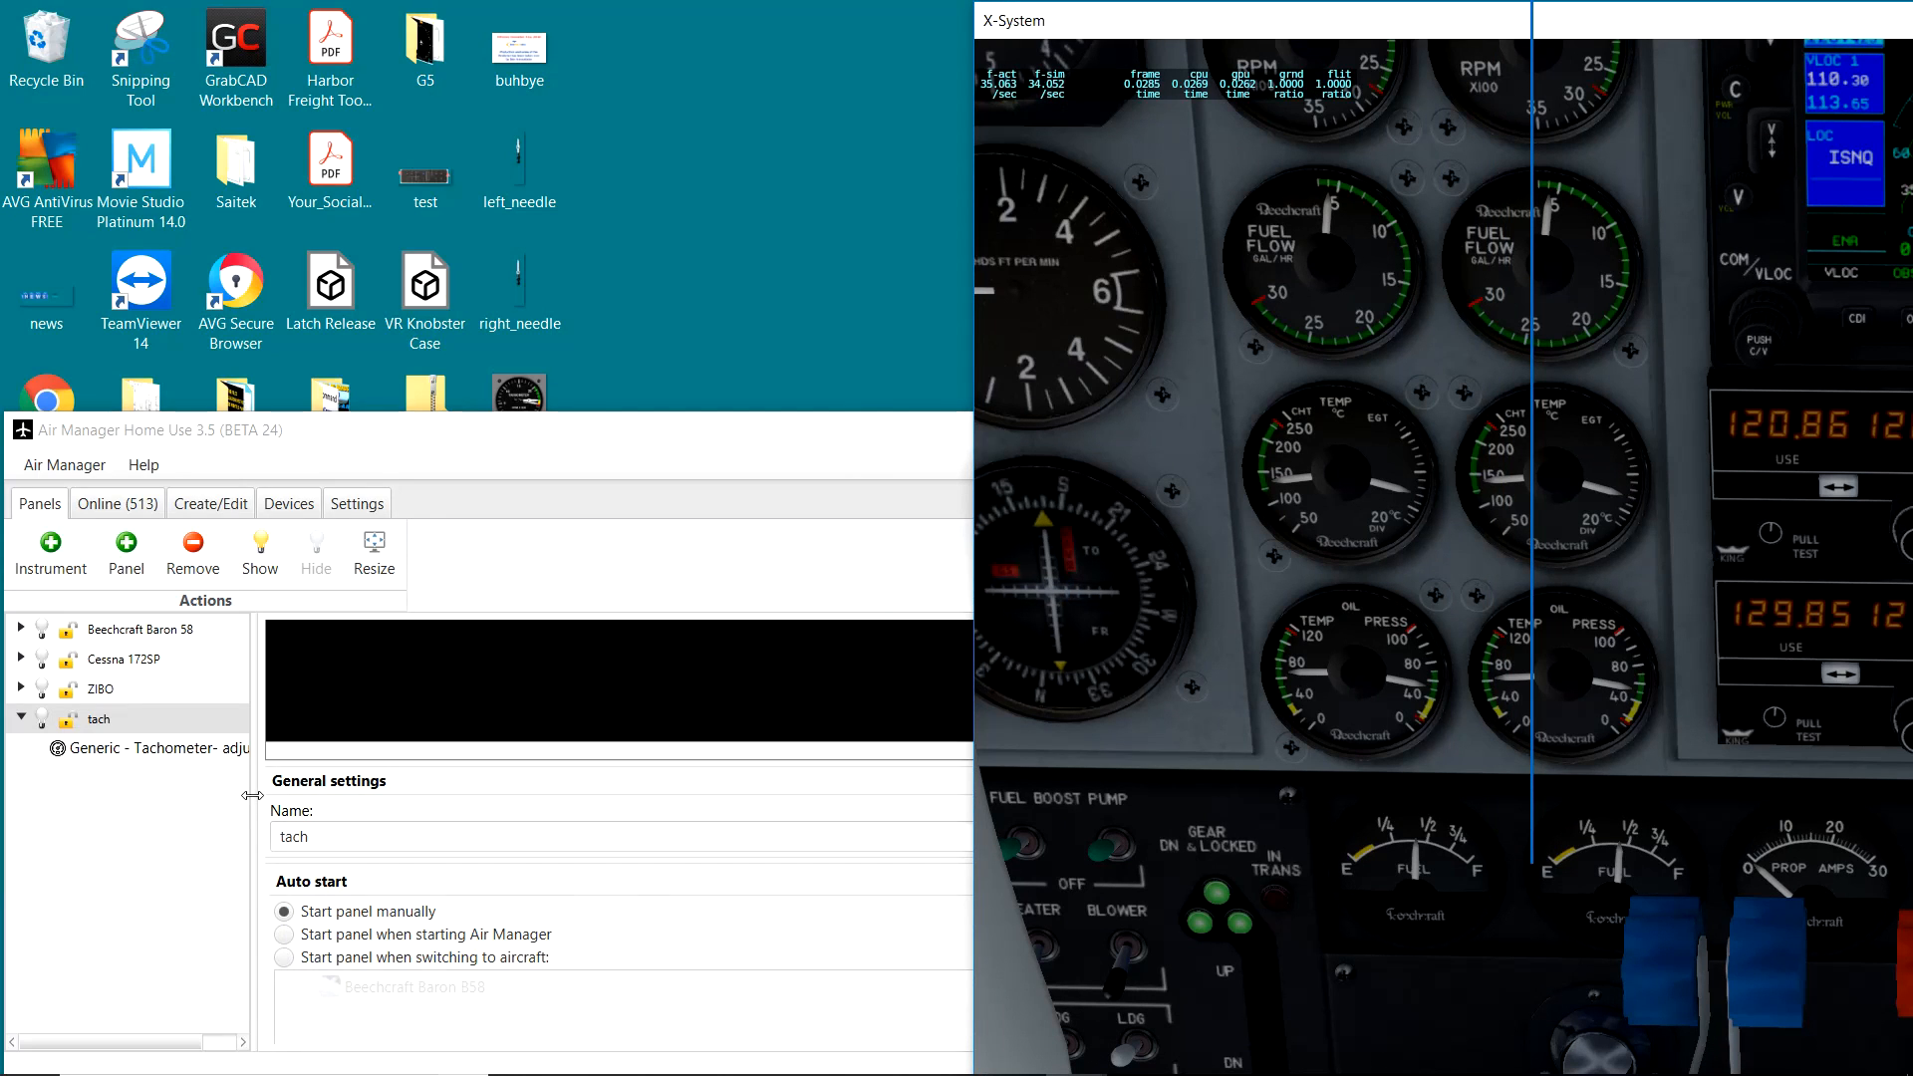
Step: Set the tachometer's redline speed to 2750 and its yellow arc start to 2750
{"action": "left_click", "coordinate": [213, 754]}
{"action": "scroll", "coordinate": [485, 725], "scroll_direction": "up", "scroll_amount": 1}
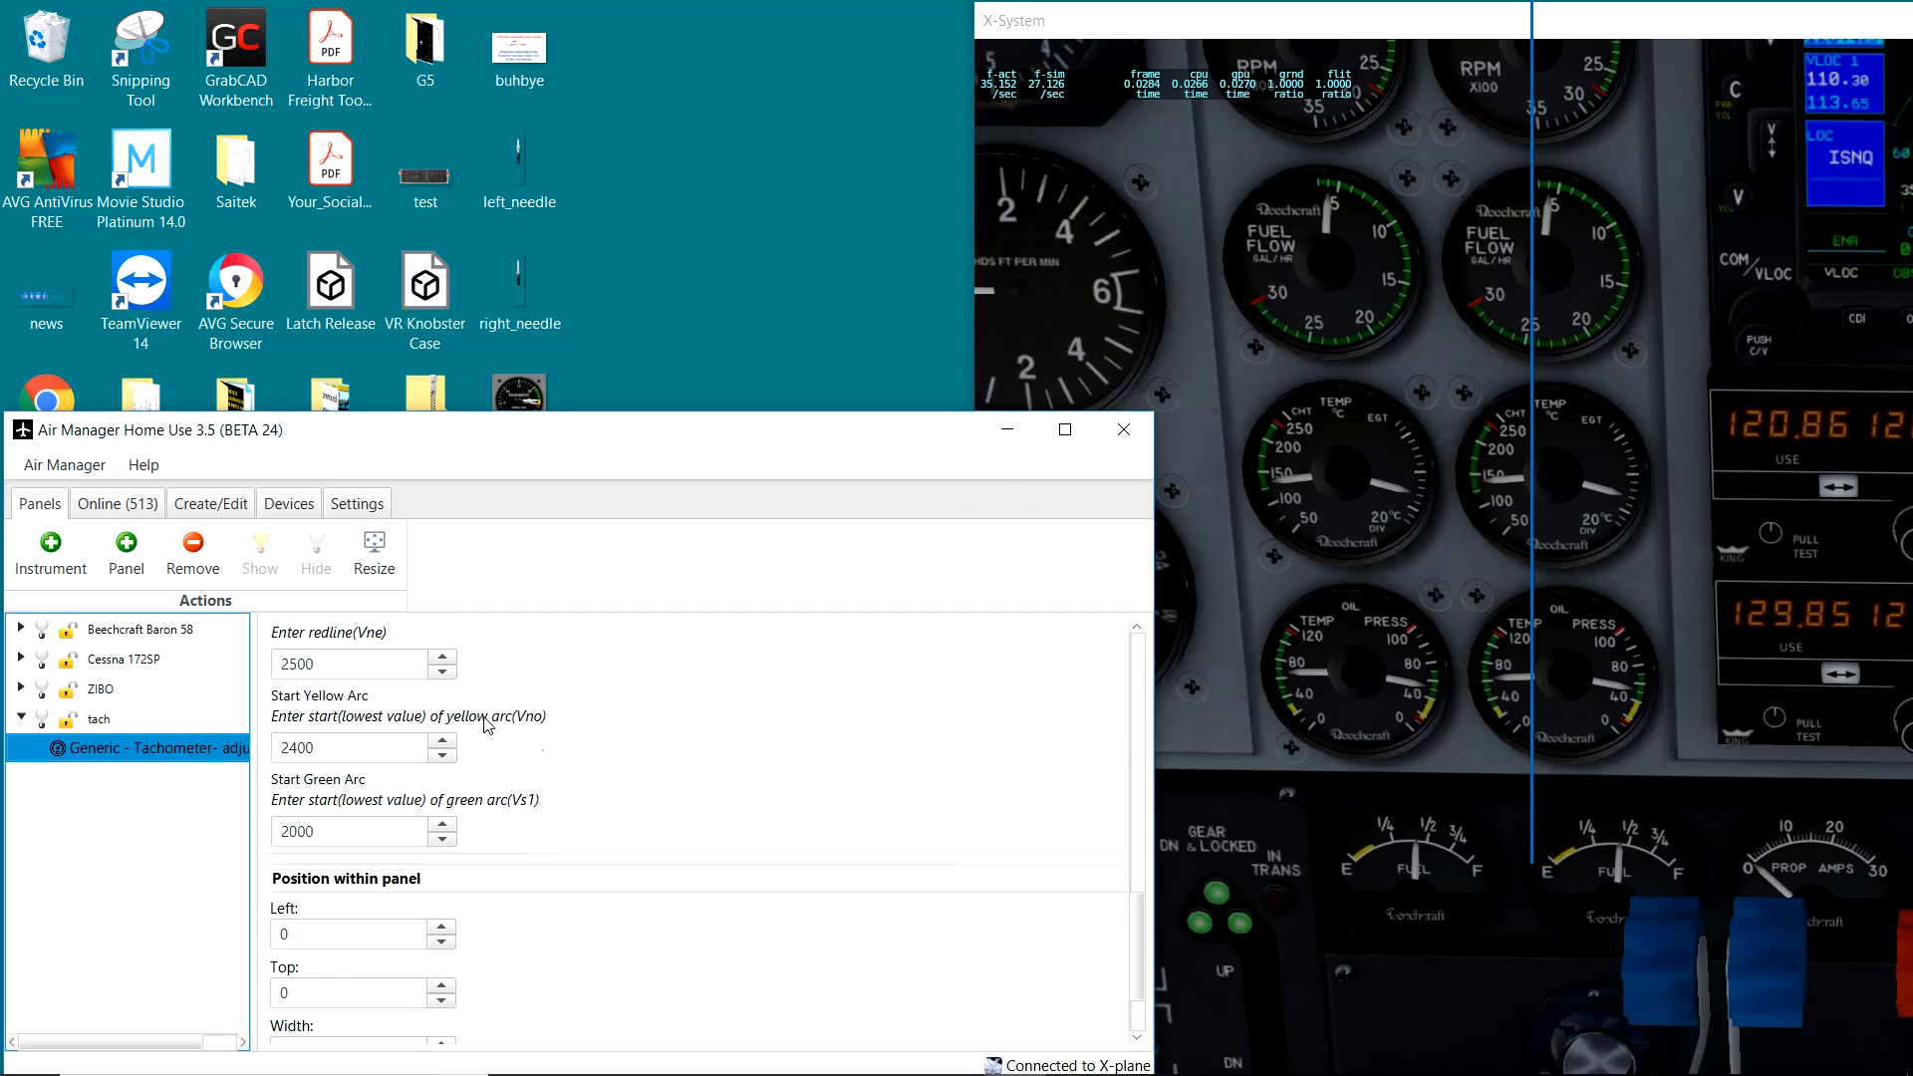
{"action": "scroll", "coordinate": [485, 726], "scroll_direction": "up", "scroll_amount": 1}
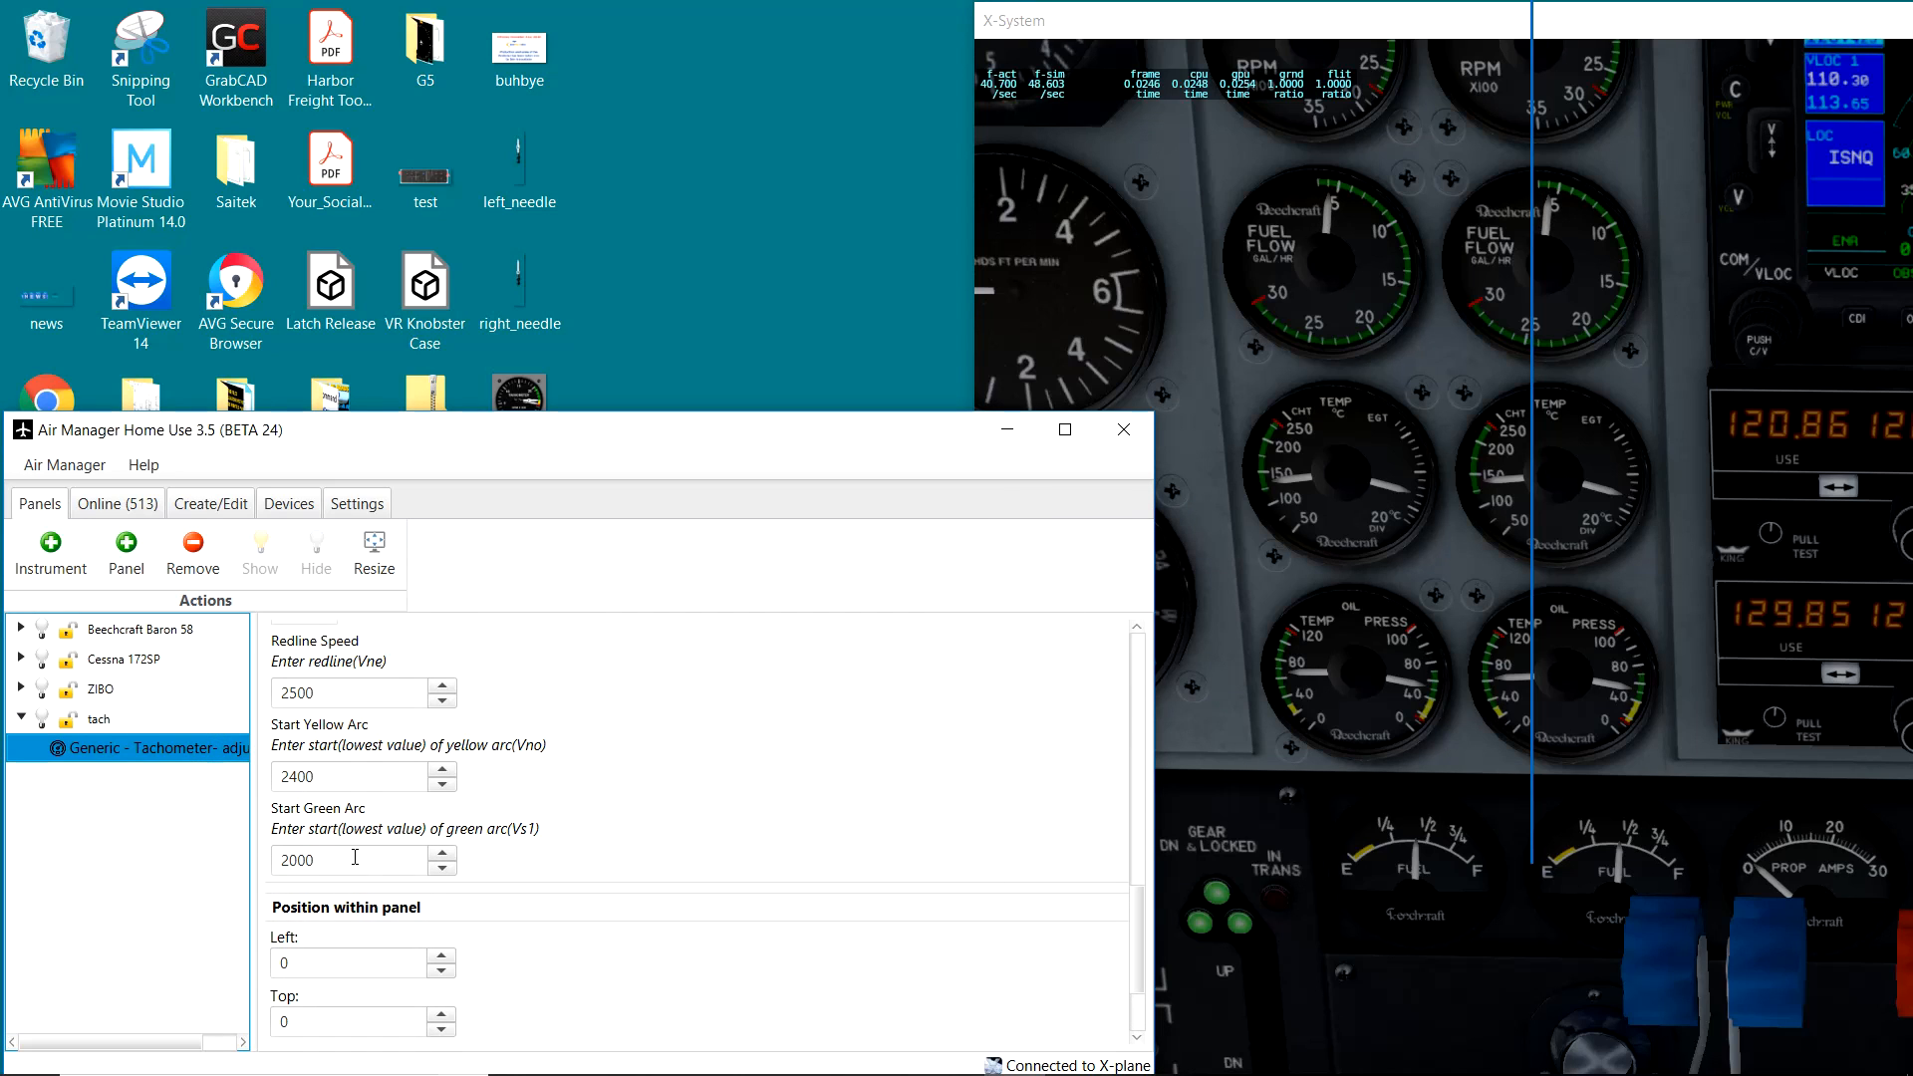
{"action": "double_click", "coordinate": [329, 695]}
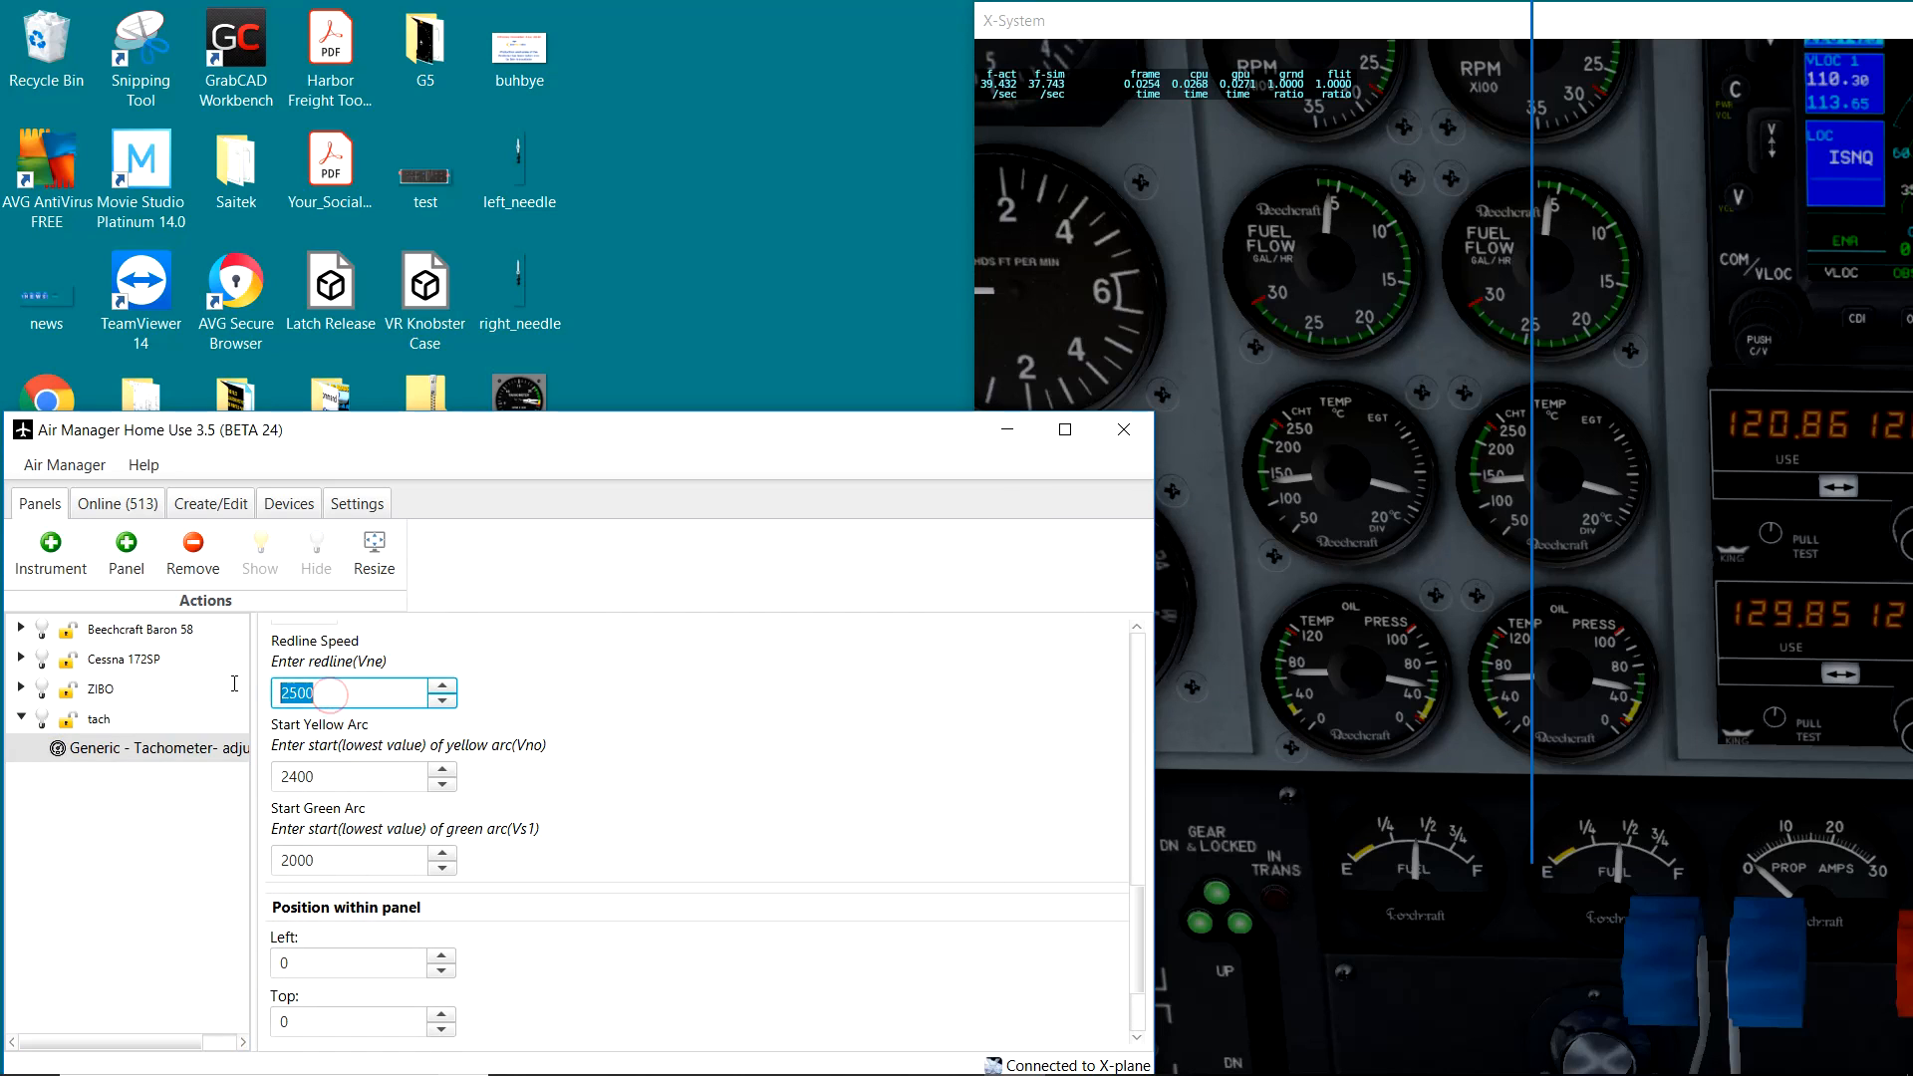
{"action": "type", "text": "2750"}
{"action": "double_click", "coordinate": [289, 775]}
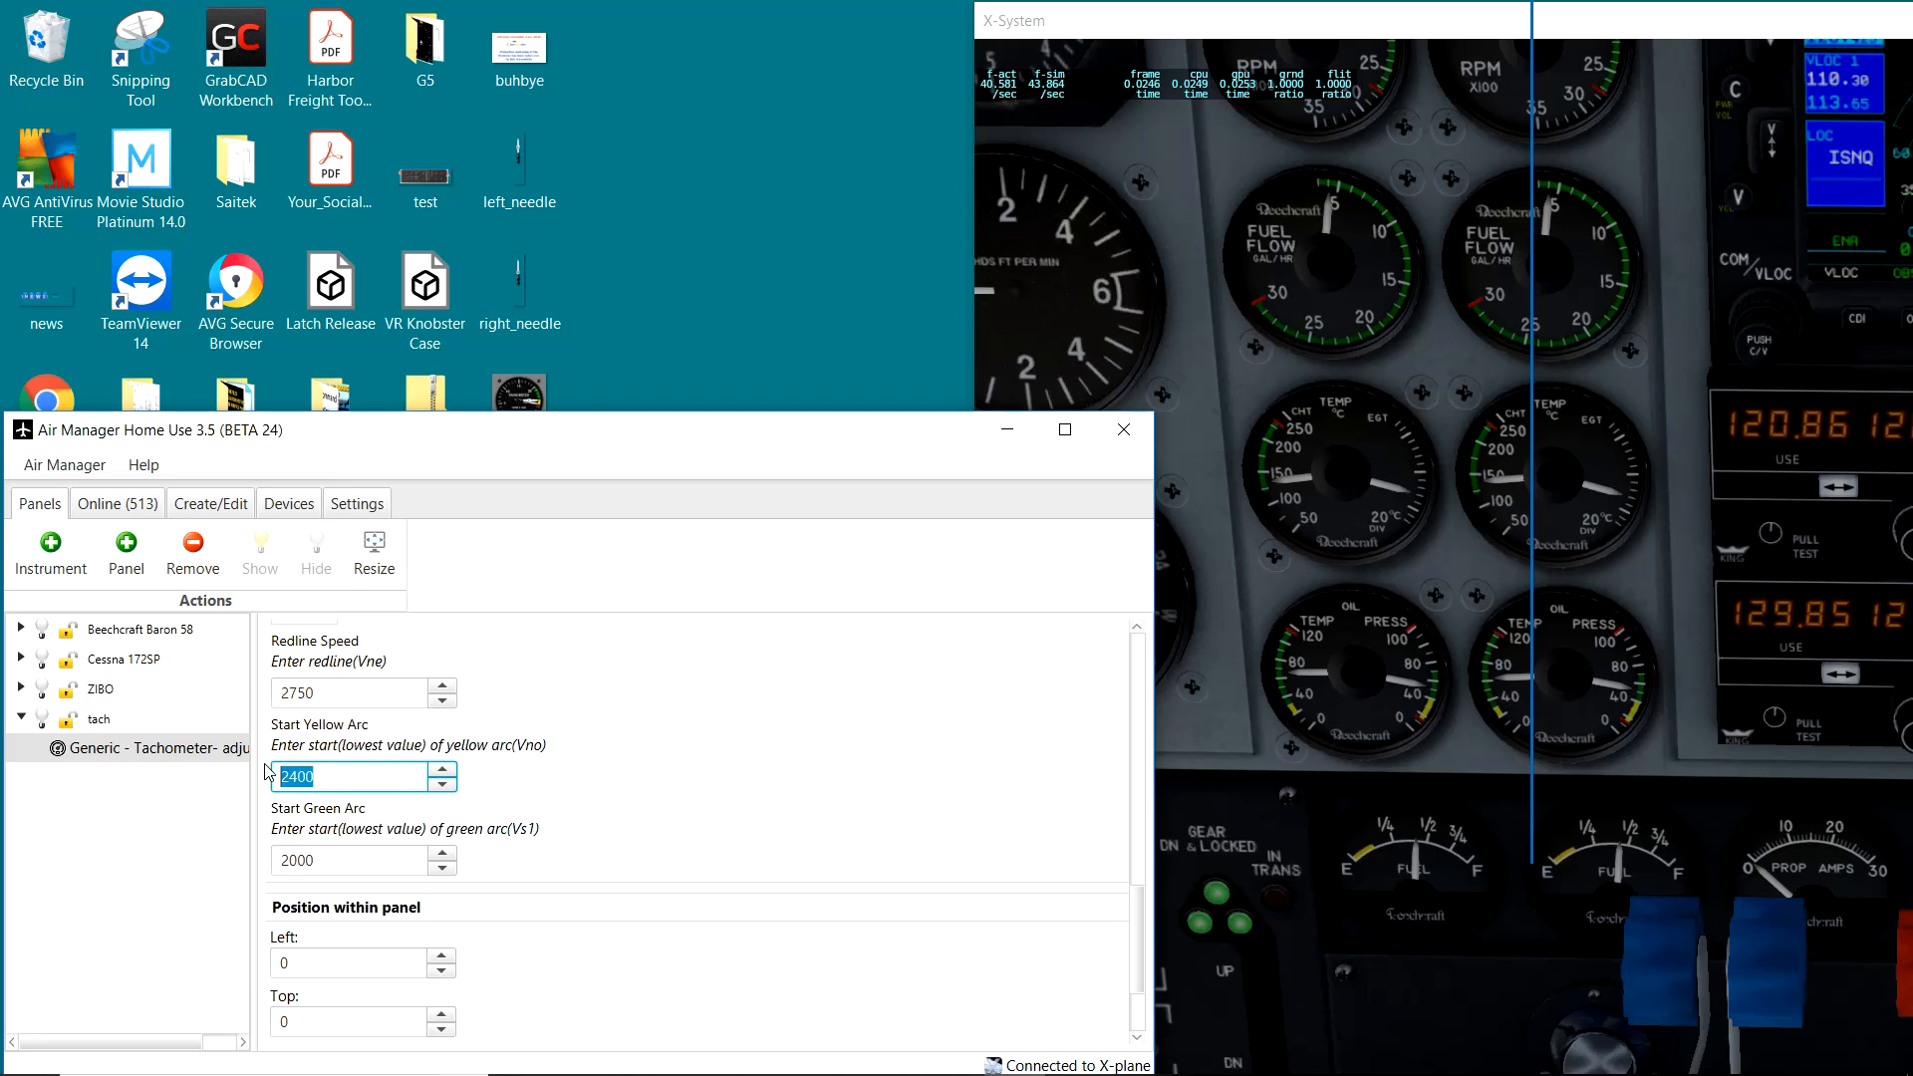
{"action": "type", "text": "275"}
Step: Check the tachometer's graduation settings against the cockpit gauges and set the highest major graduation to 3500 RPM
{"action": "left_click", "coordinate": [1325, 484]}
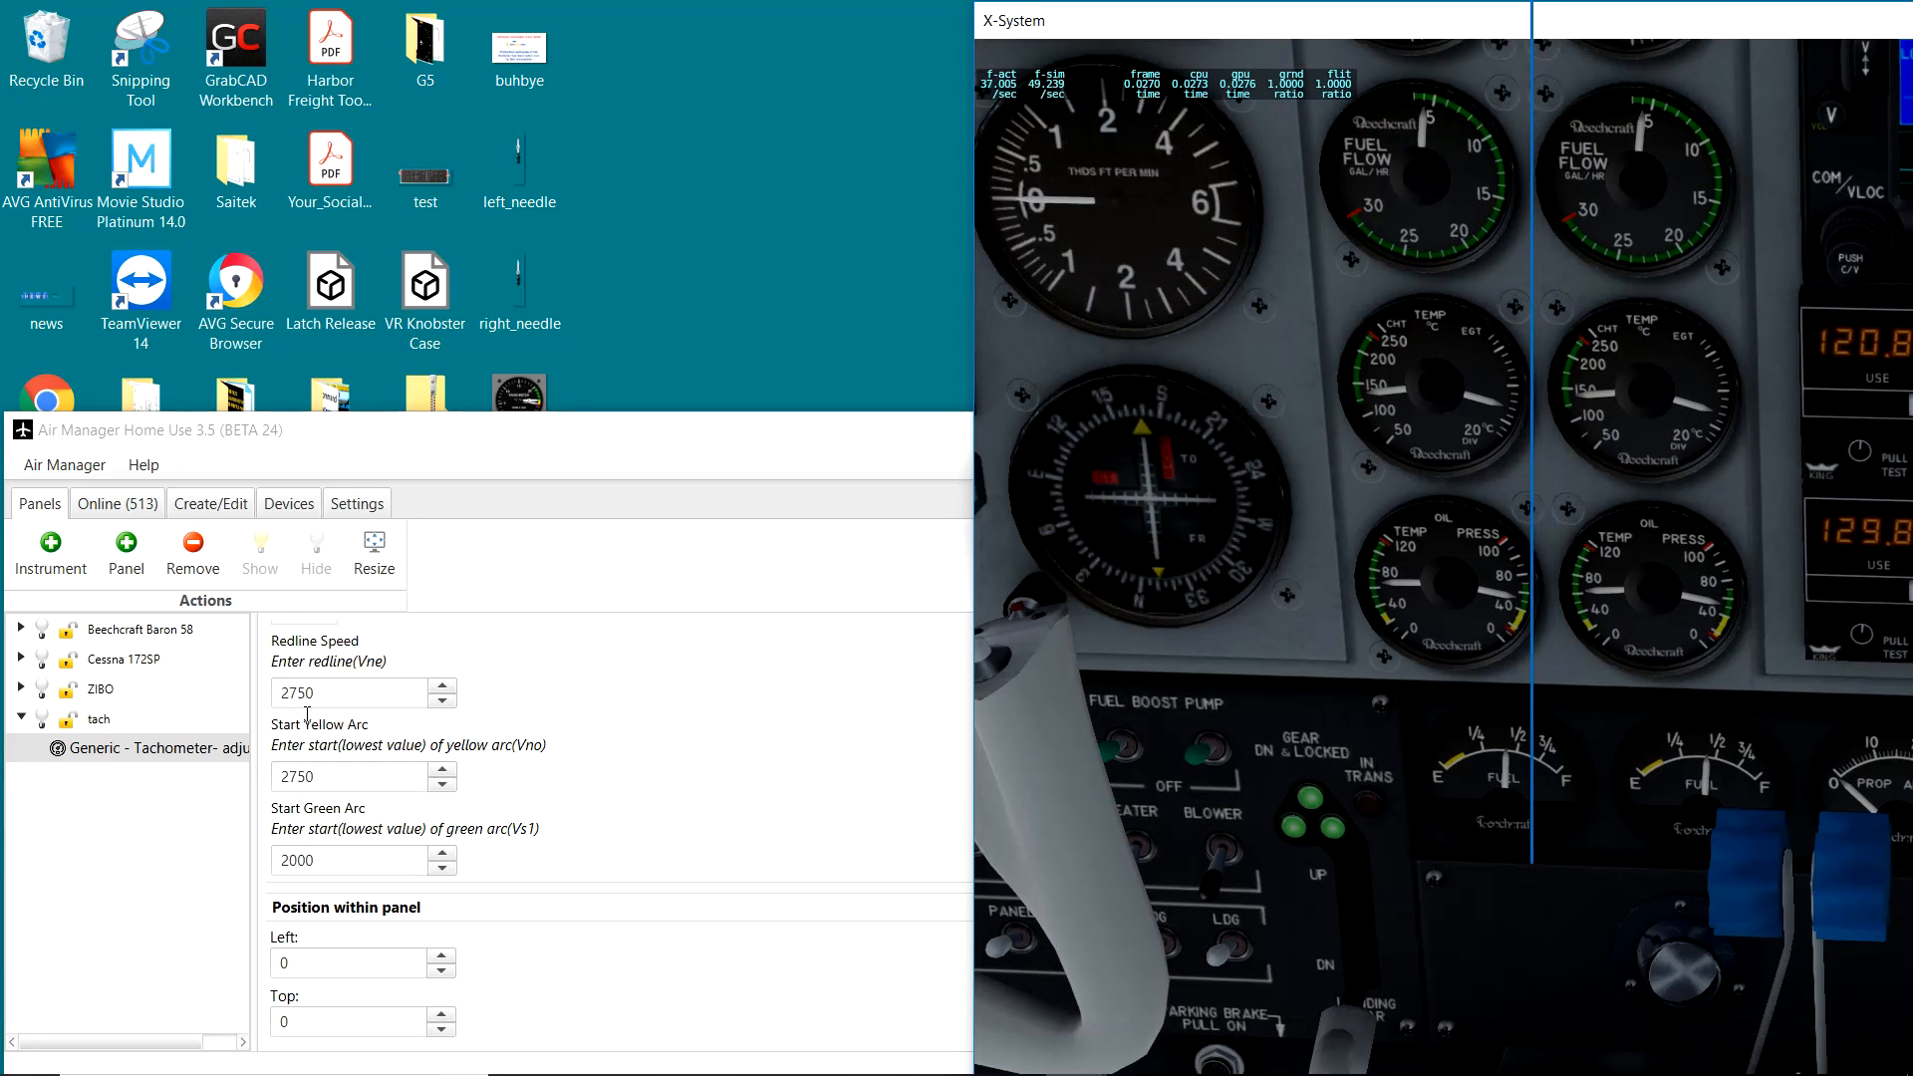
{"action": "scroll", "coordinate": [418, 754], "scroll_direction": "down", "scroll_amount": 5}
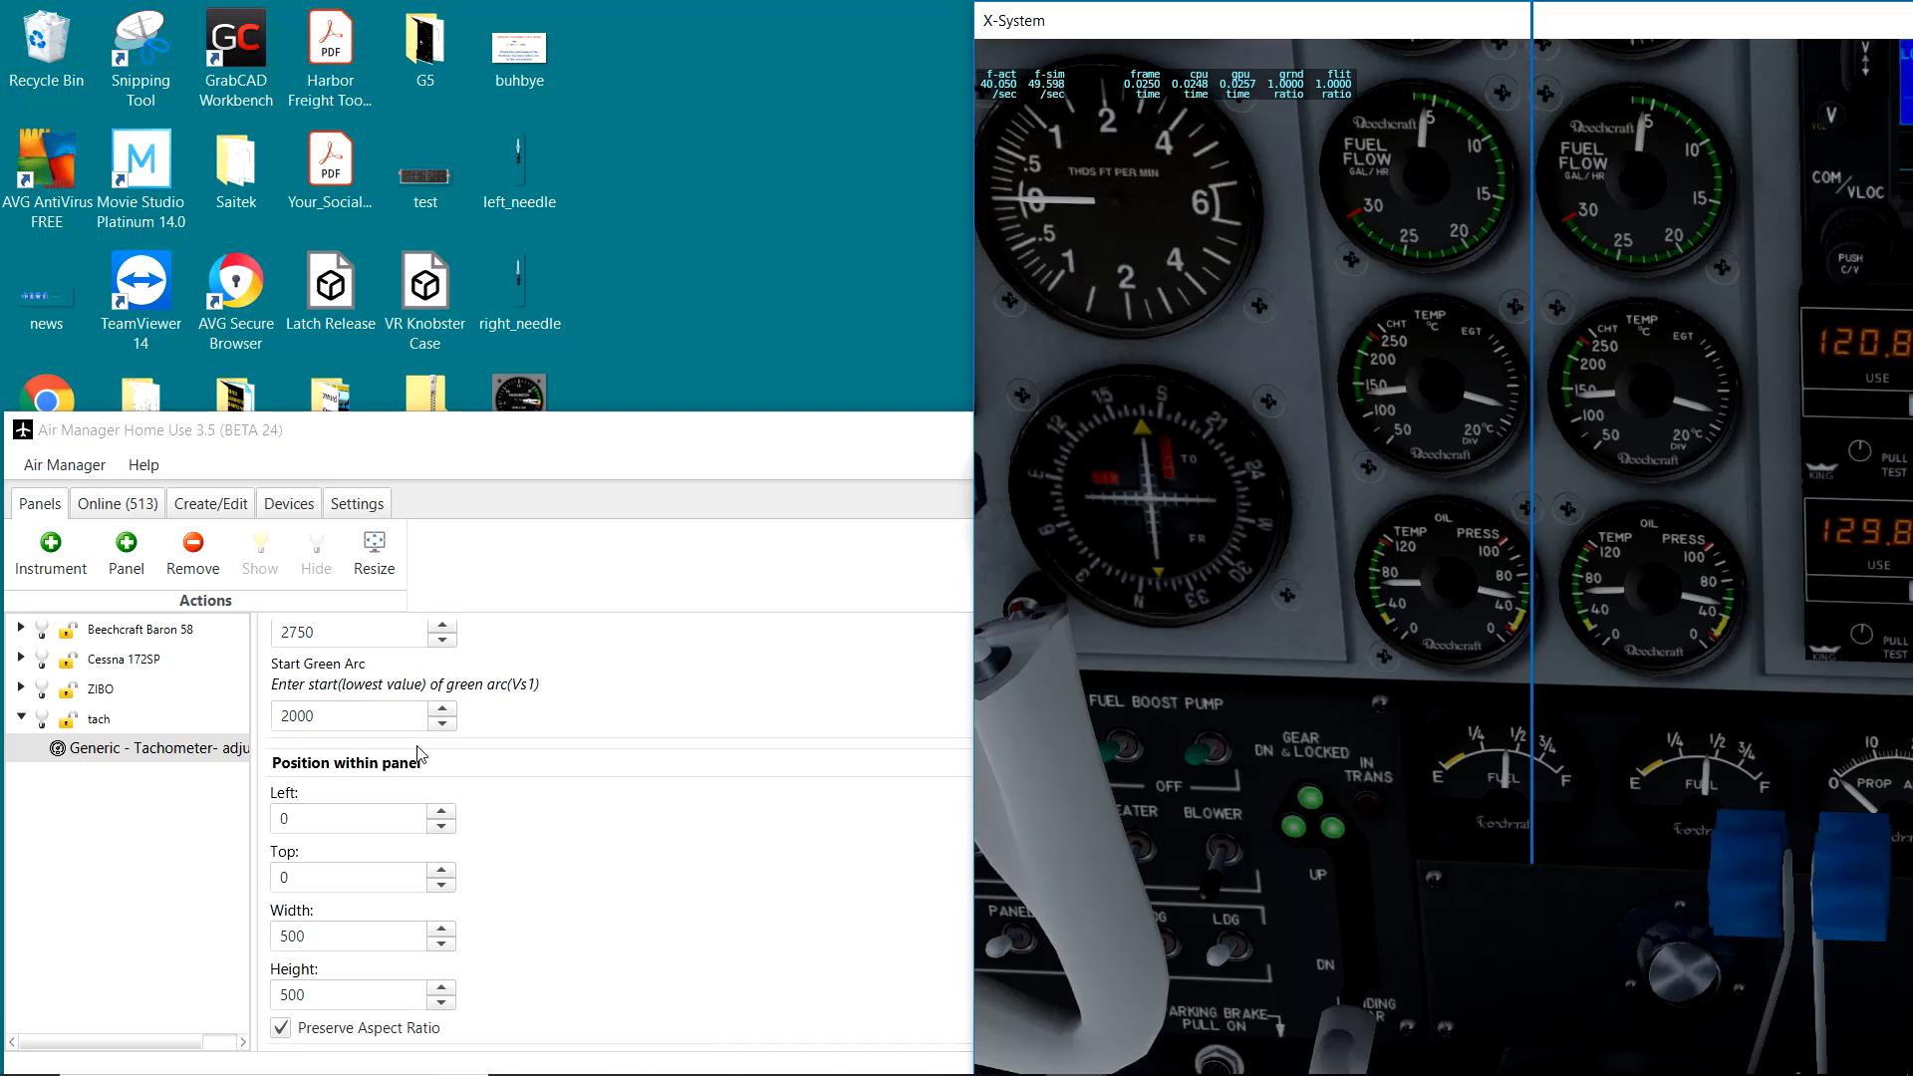
{"action": "scroll", "coordinate": [418, 754], "scroll_direction": "up", "scroll_amount": 10}
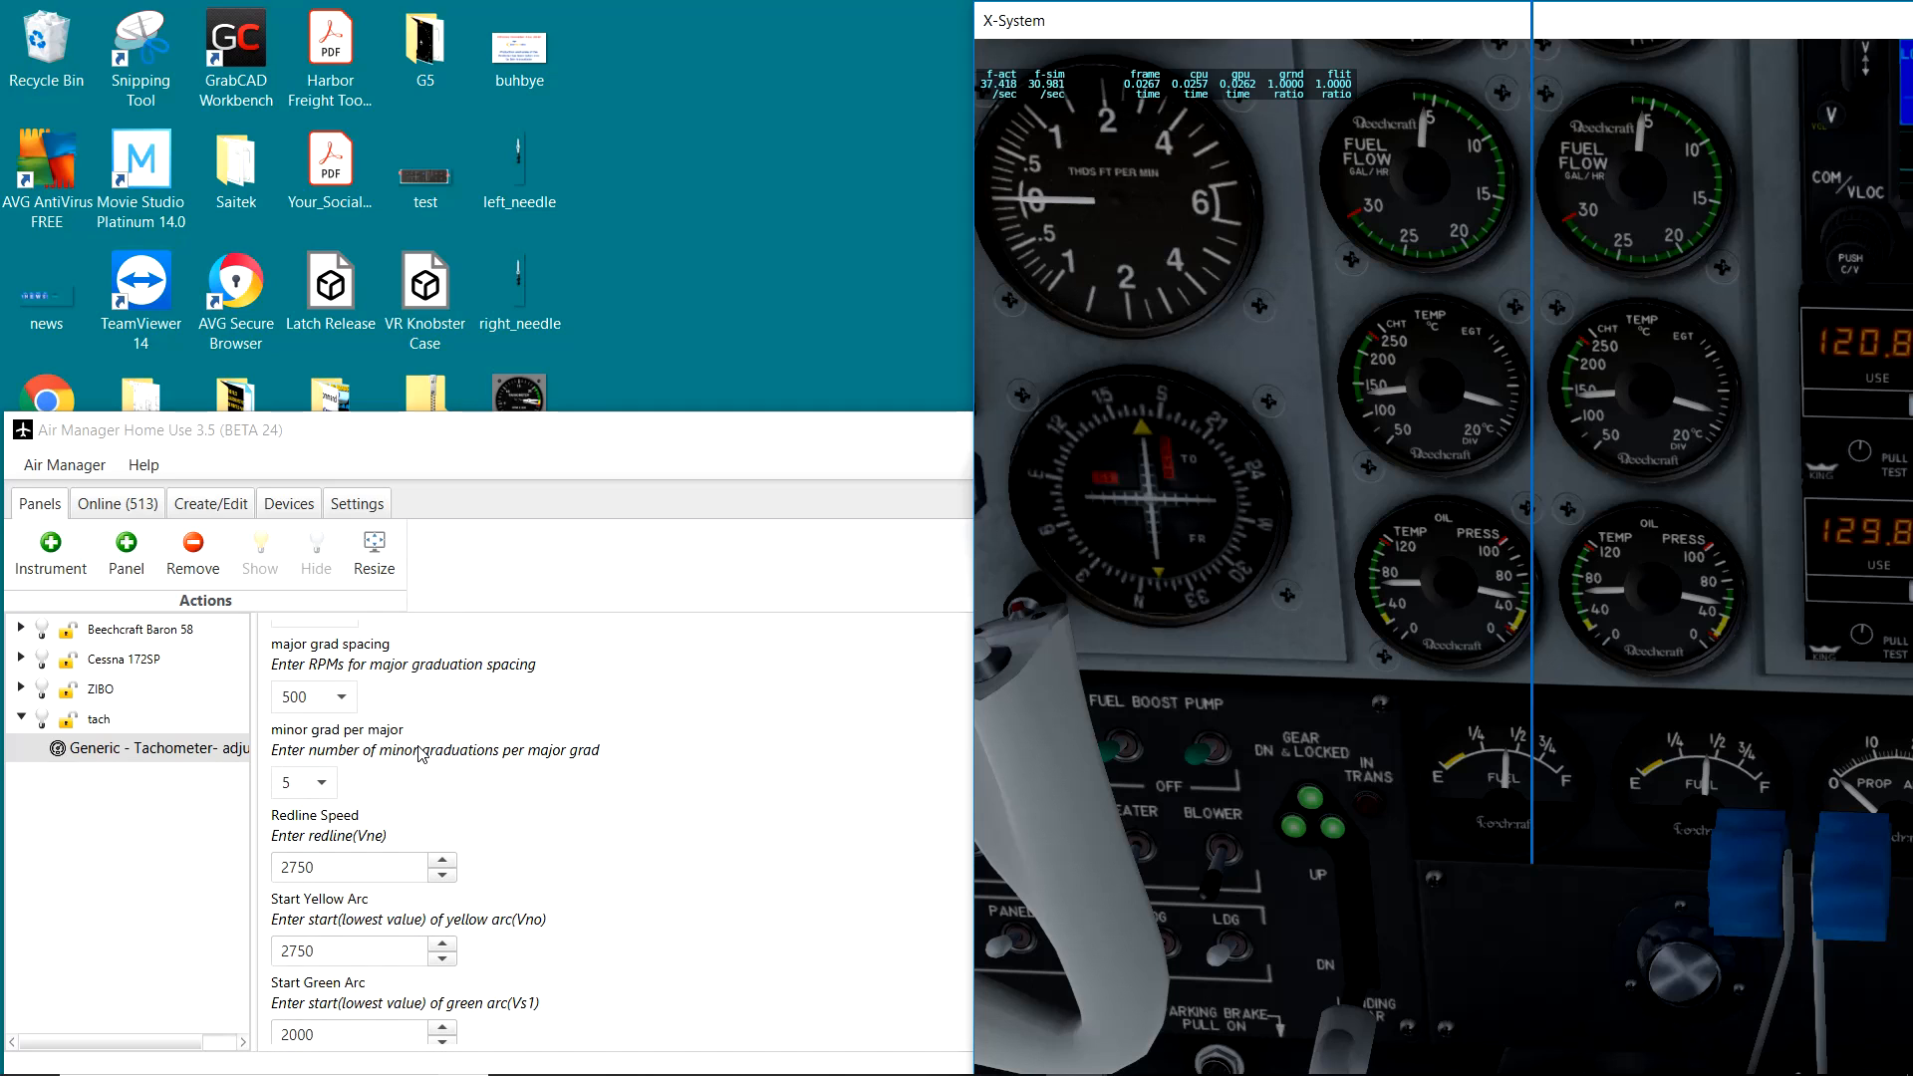
{"action": "scroll", "coordinate": [420, 754], "scroll_direction": "up", "scroll_amount": 8}
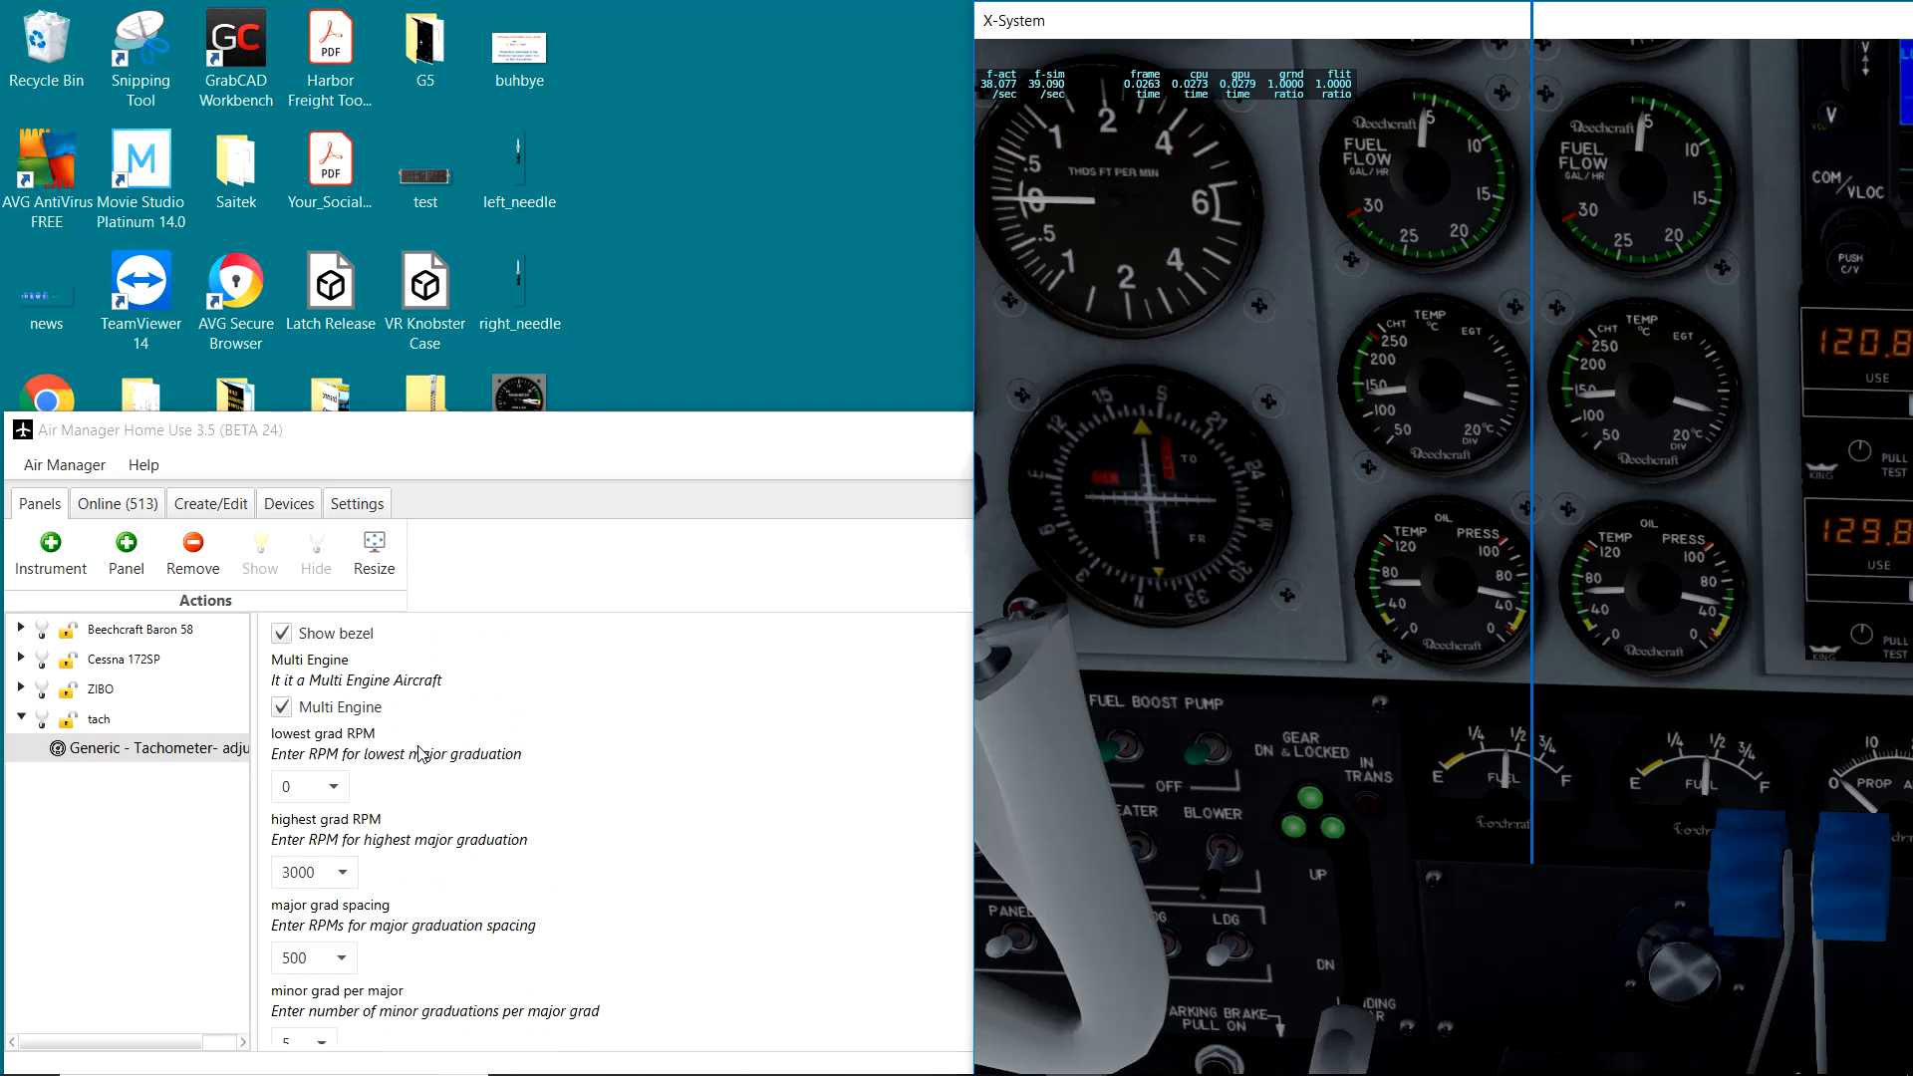
{"action": "scroll", "coordinate": [420, 754], "scroll_direction": "up", "scroll_amount": 4}
{"action": "scroll", "coordinate": [419, 754], "scroll_direction": "down", "scroll_amount": 4}
{"action": "scroll", "coordinate": [419, 755], "scroll_direction": "down", "scroll_amount": 2}
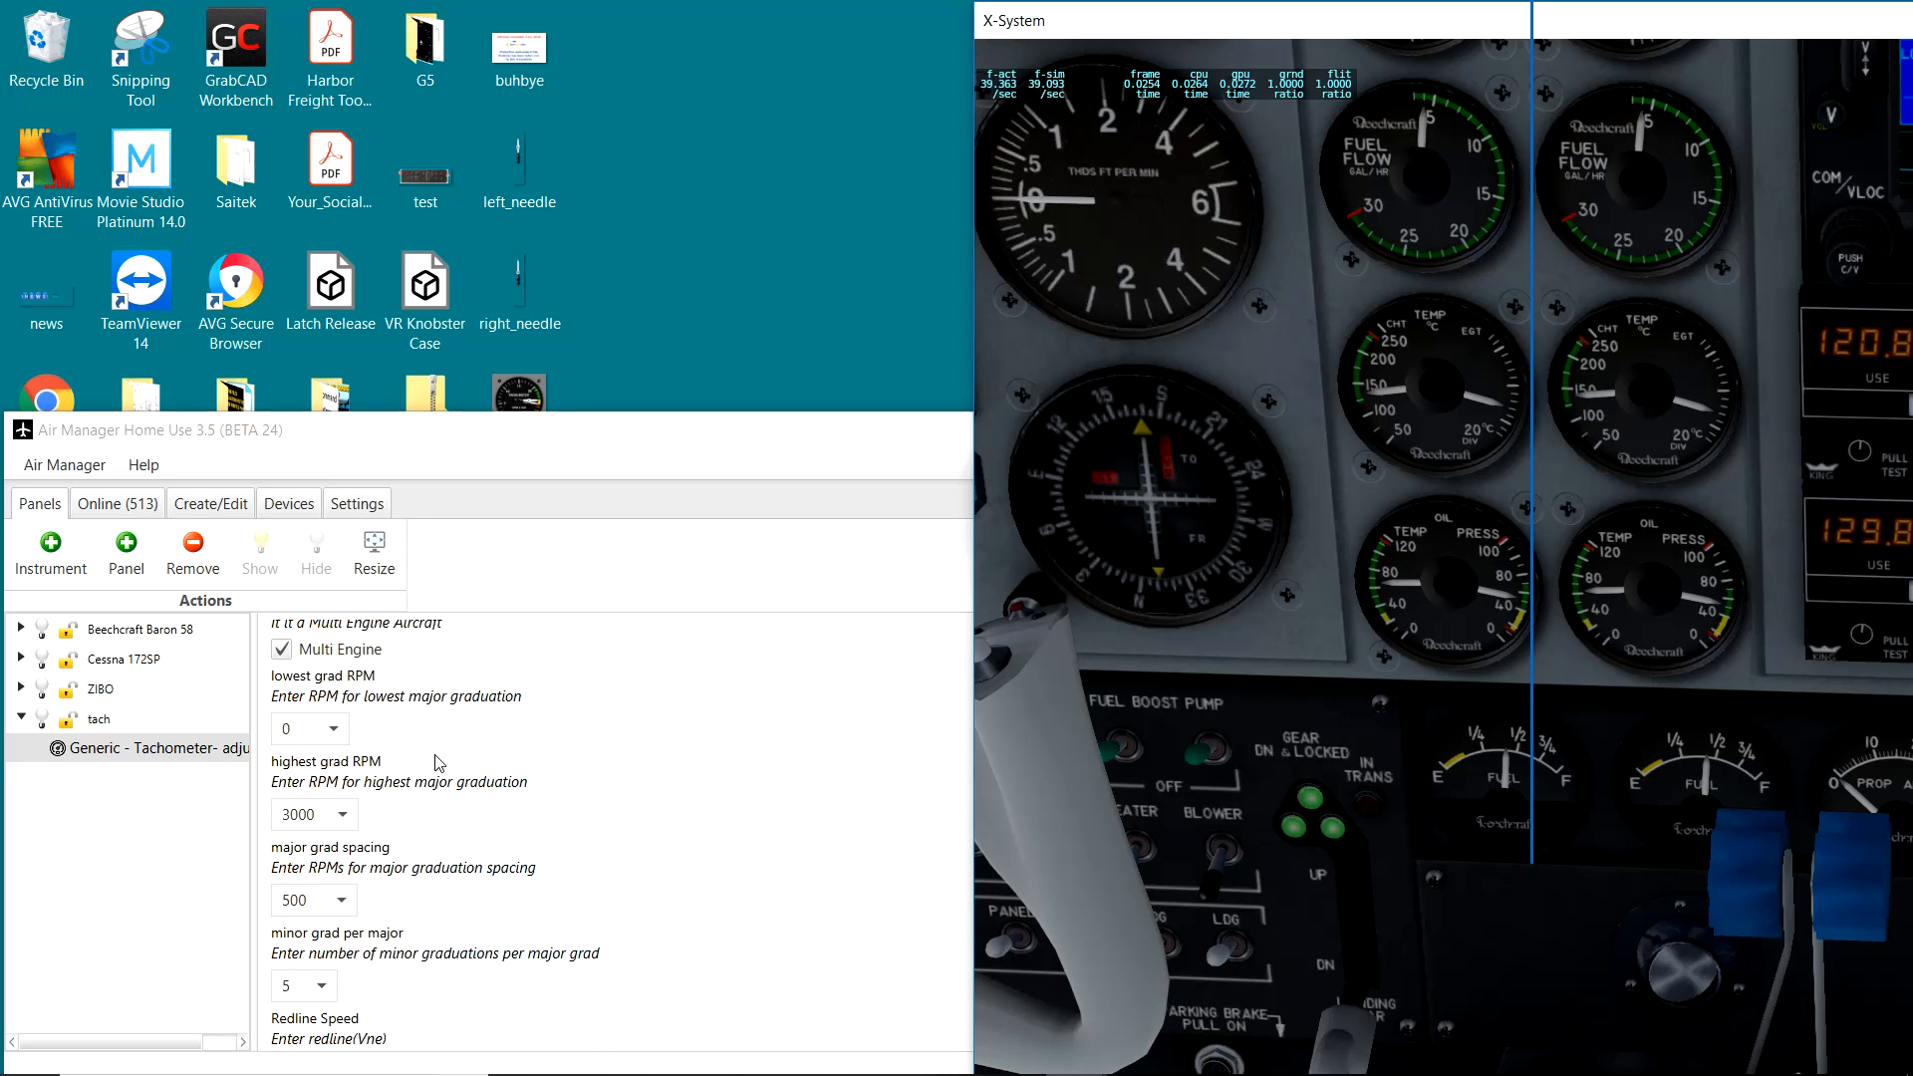
{"action": "mouse_move", "coordinate": [1587, 576]}
{"action": "left_mouse_down"}
{"action": "mouse_move", "coordinate": [1598, 534]}
{"action": "mouse_move", "coordinate": [1576, 579]}
{"action": "left_mouse_up"}
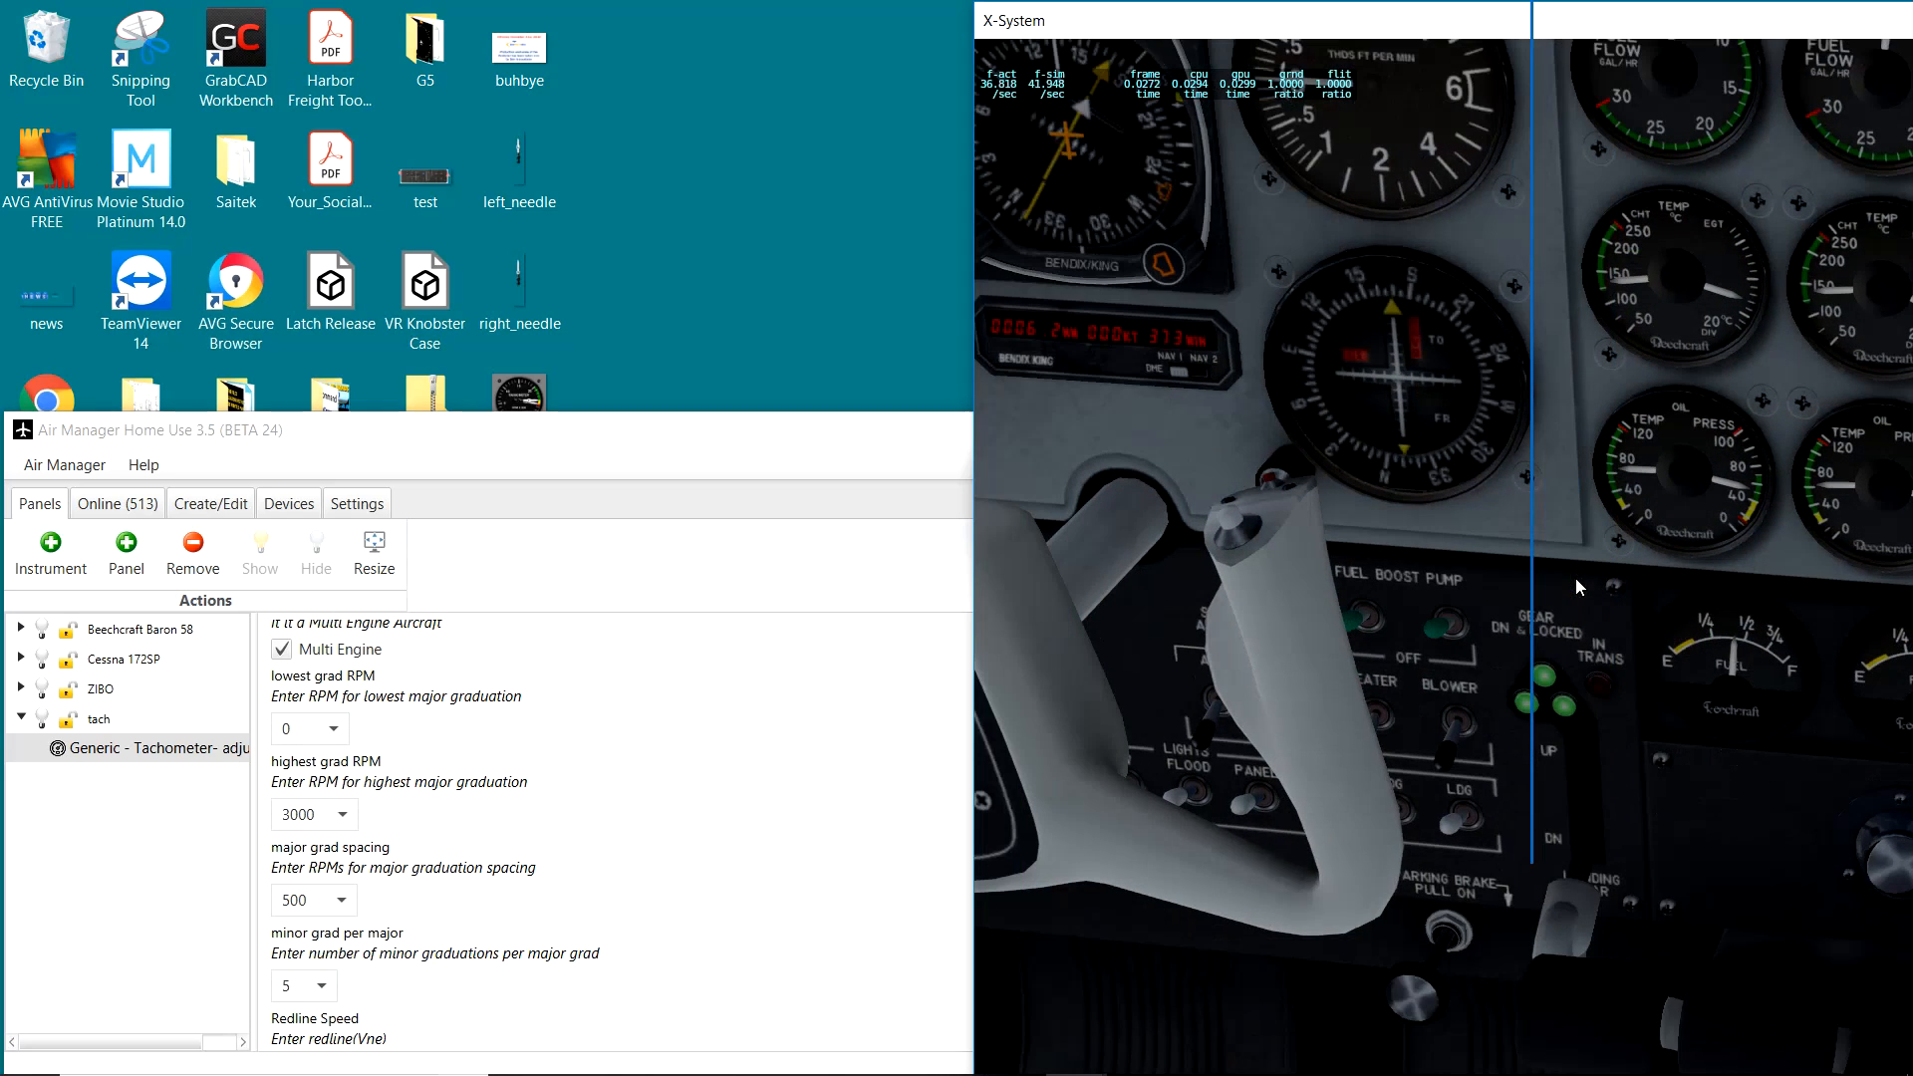
{"action": "left_click", "coordinate": [344, 815]}
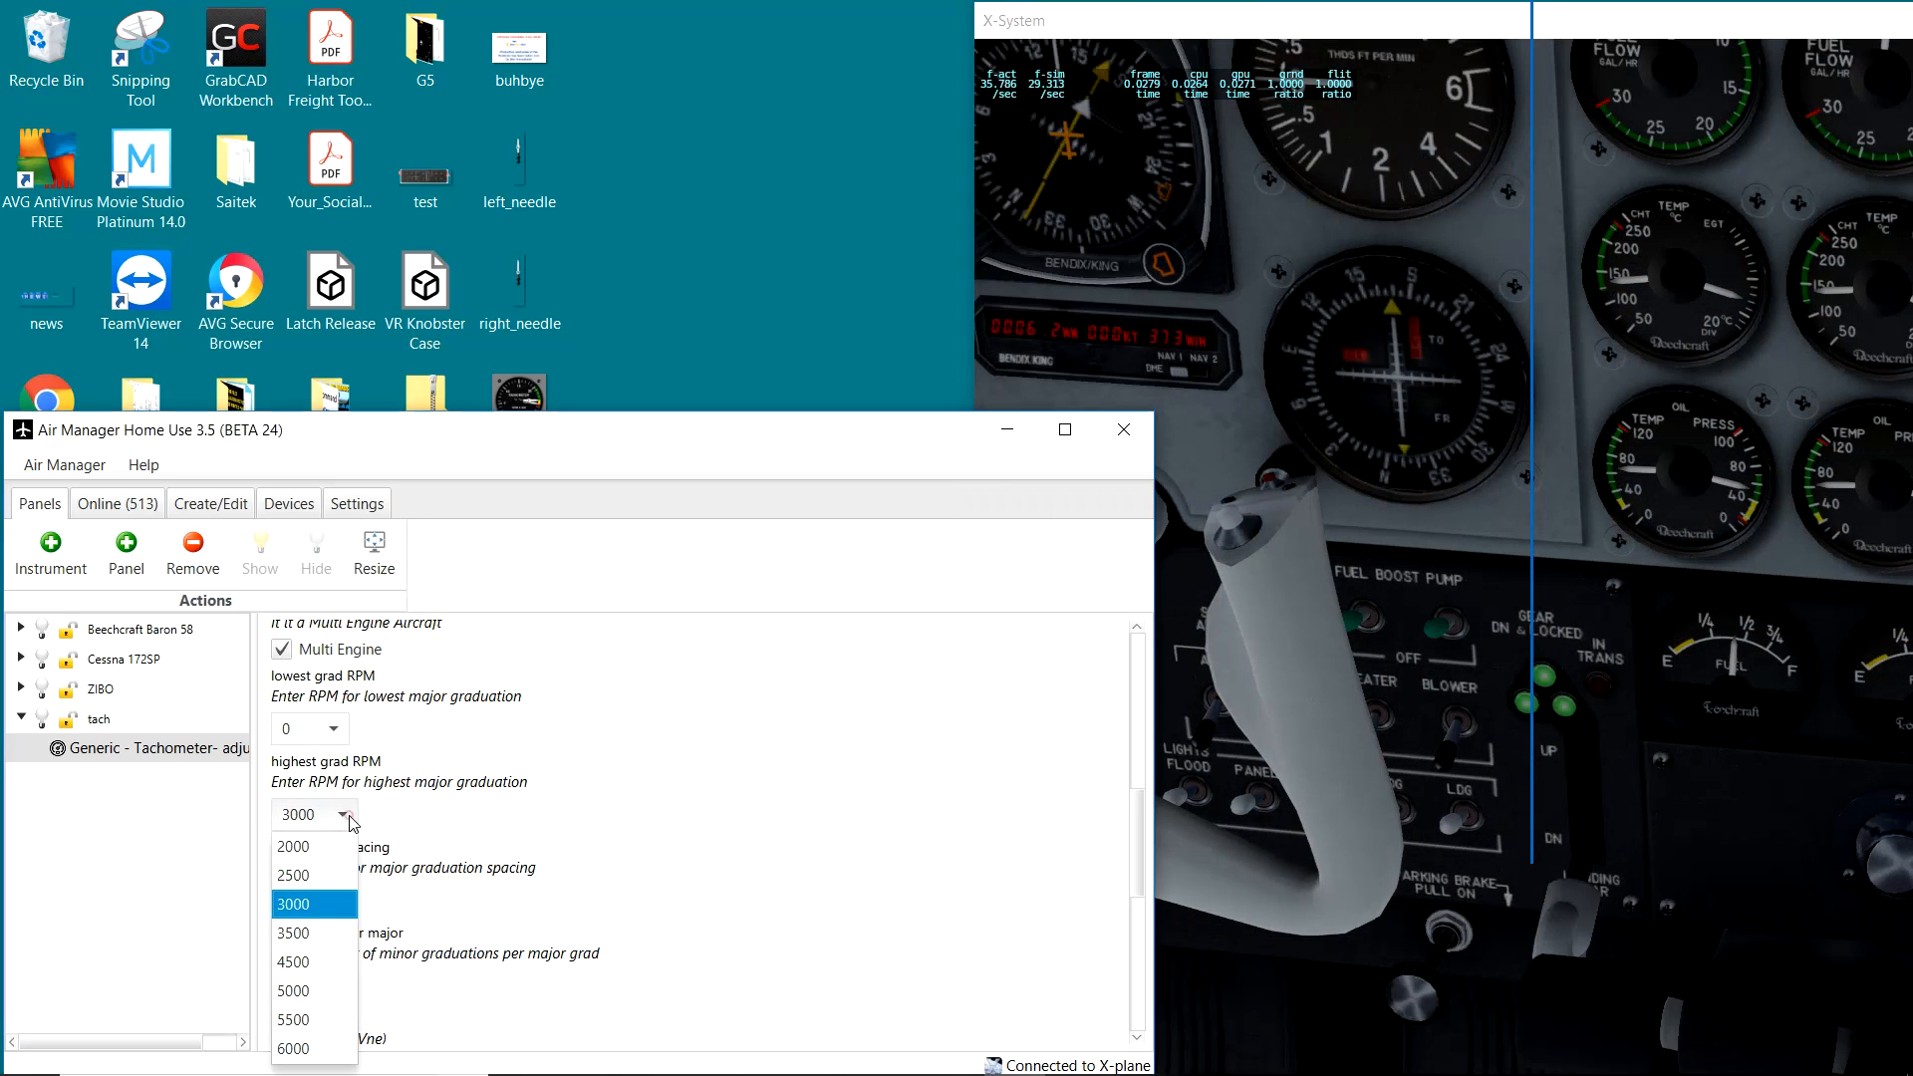
{"action": "left_click", "coordinate": [300, 932]}
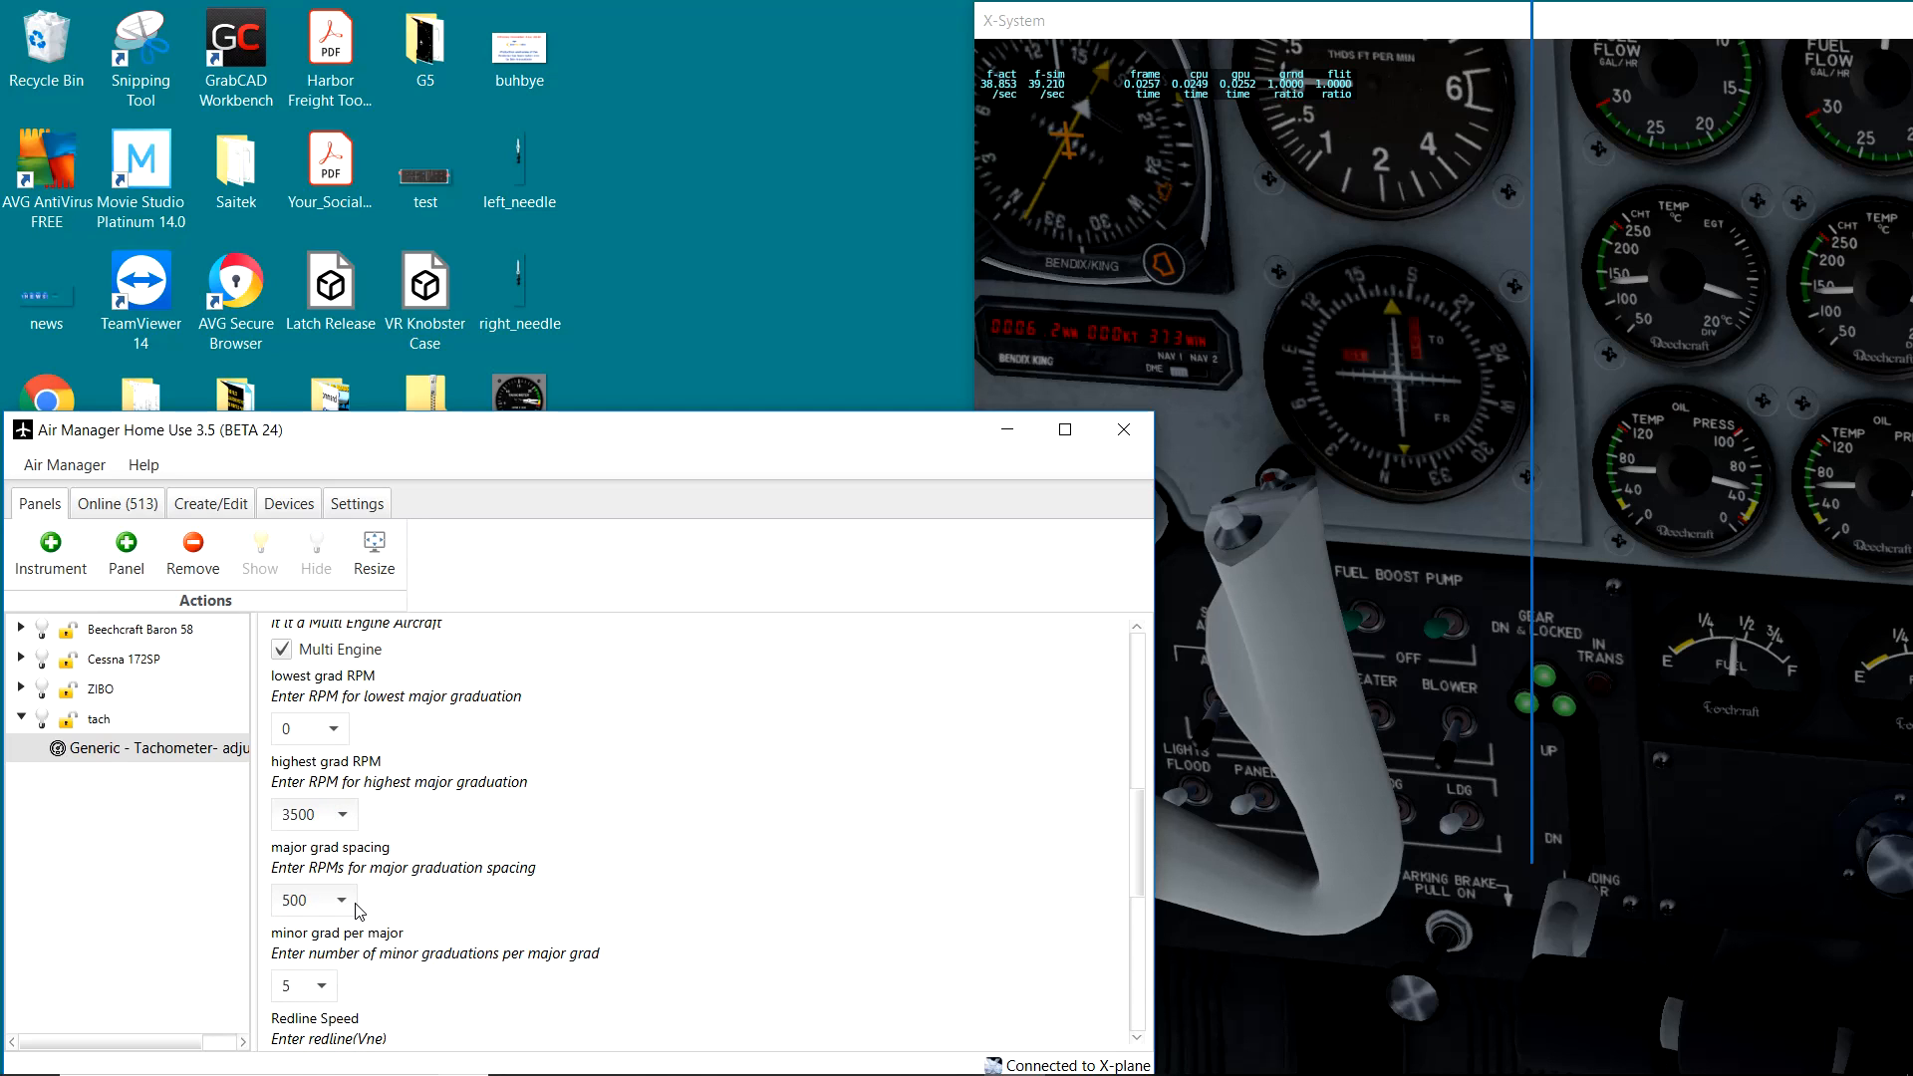
Step: Compare the RPM gauges in the X-Plane cockpit with the tachometer's graduation, redline and arc settings
{"action": "left_click_drag", "start_coordinate": [1589, 433], "coordinate": [1615, 359]}
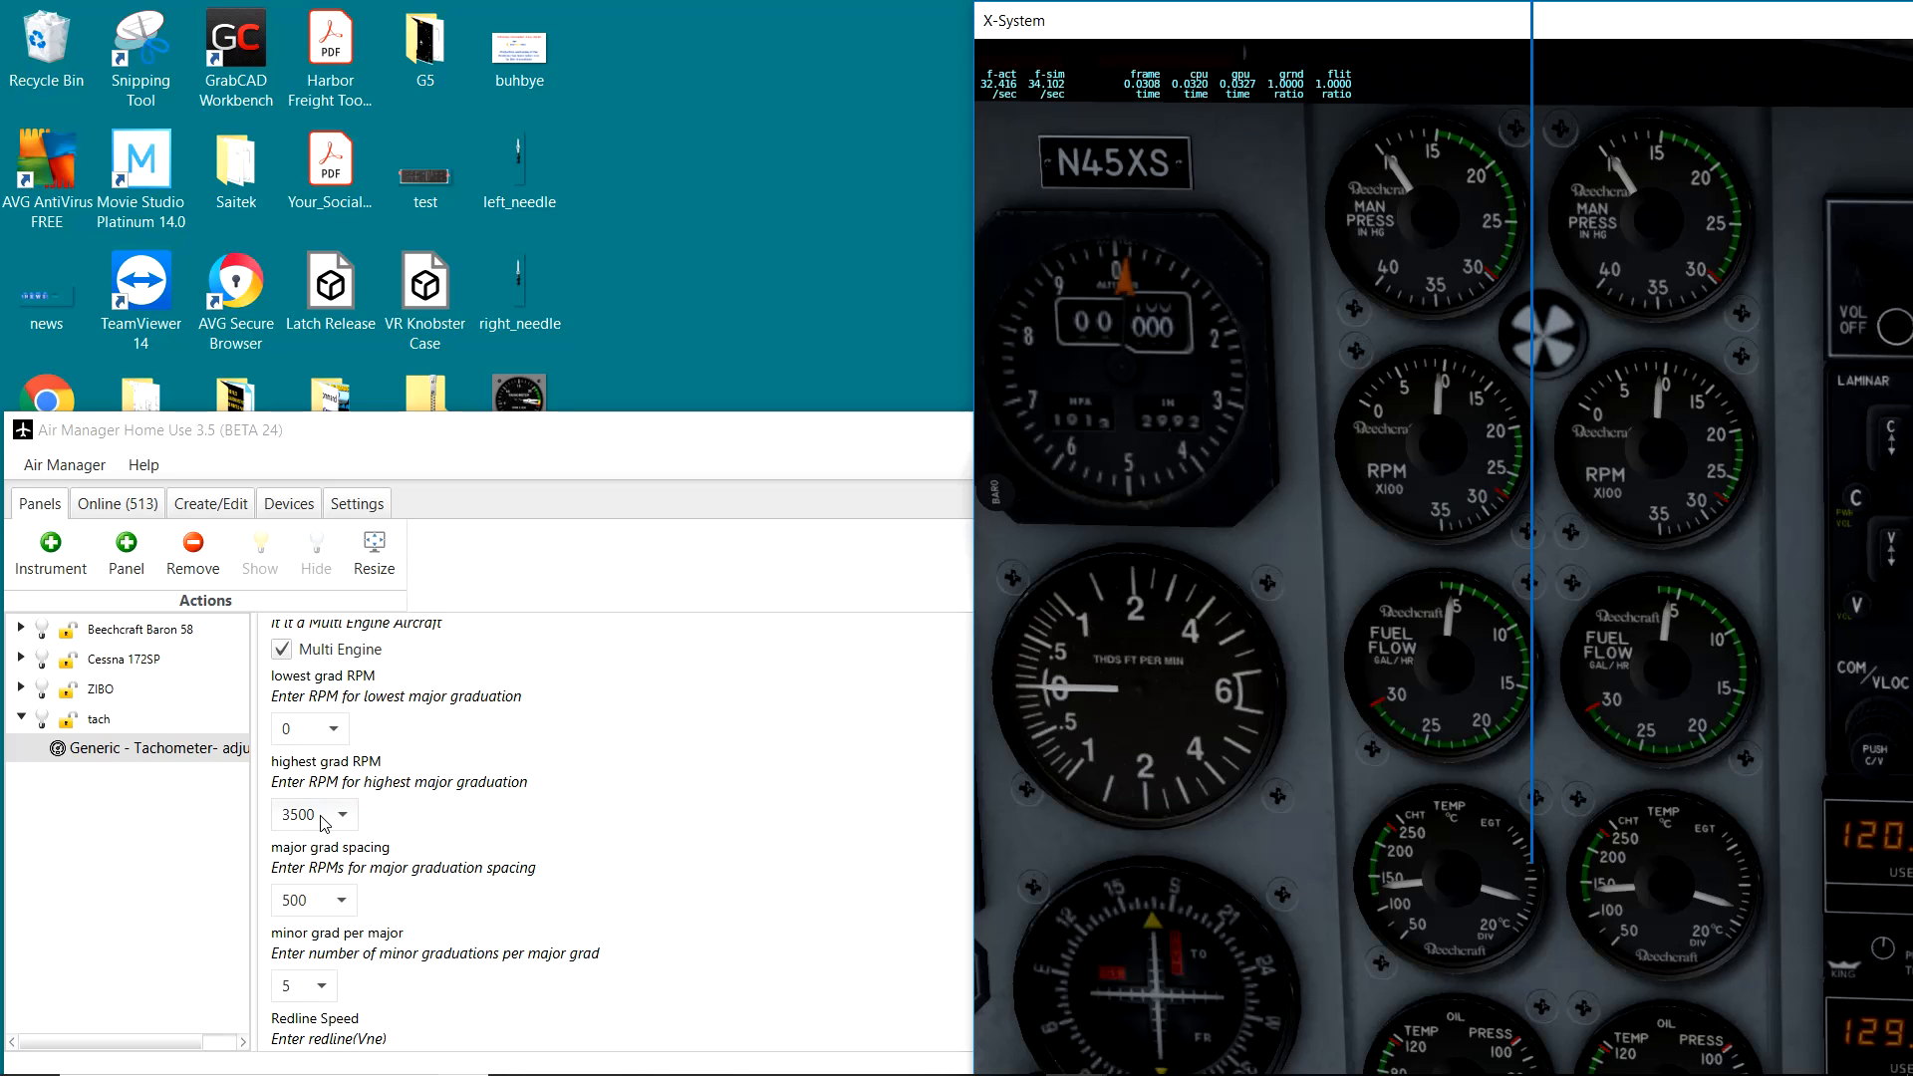
{"action": "left_click", "coordinate": [528, 757]}
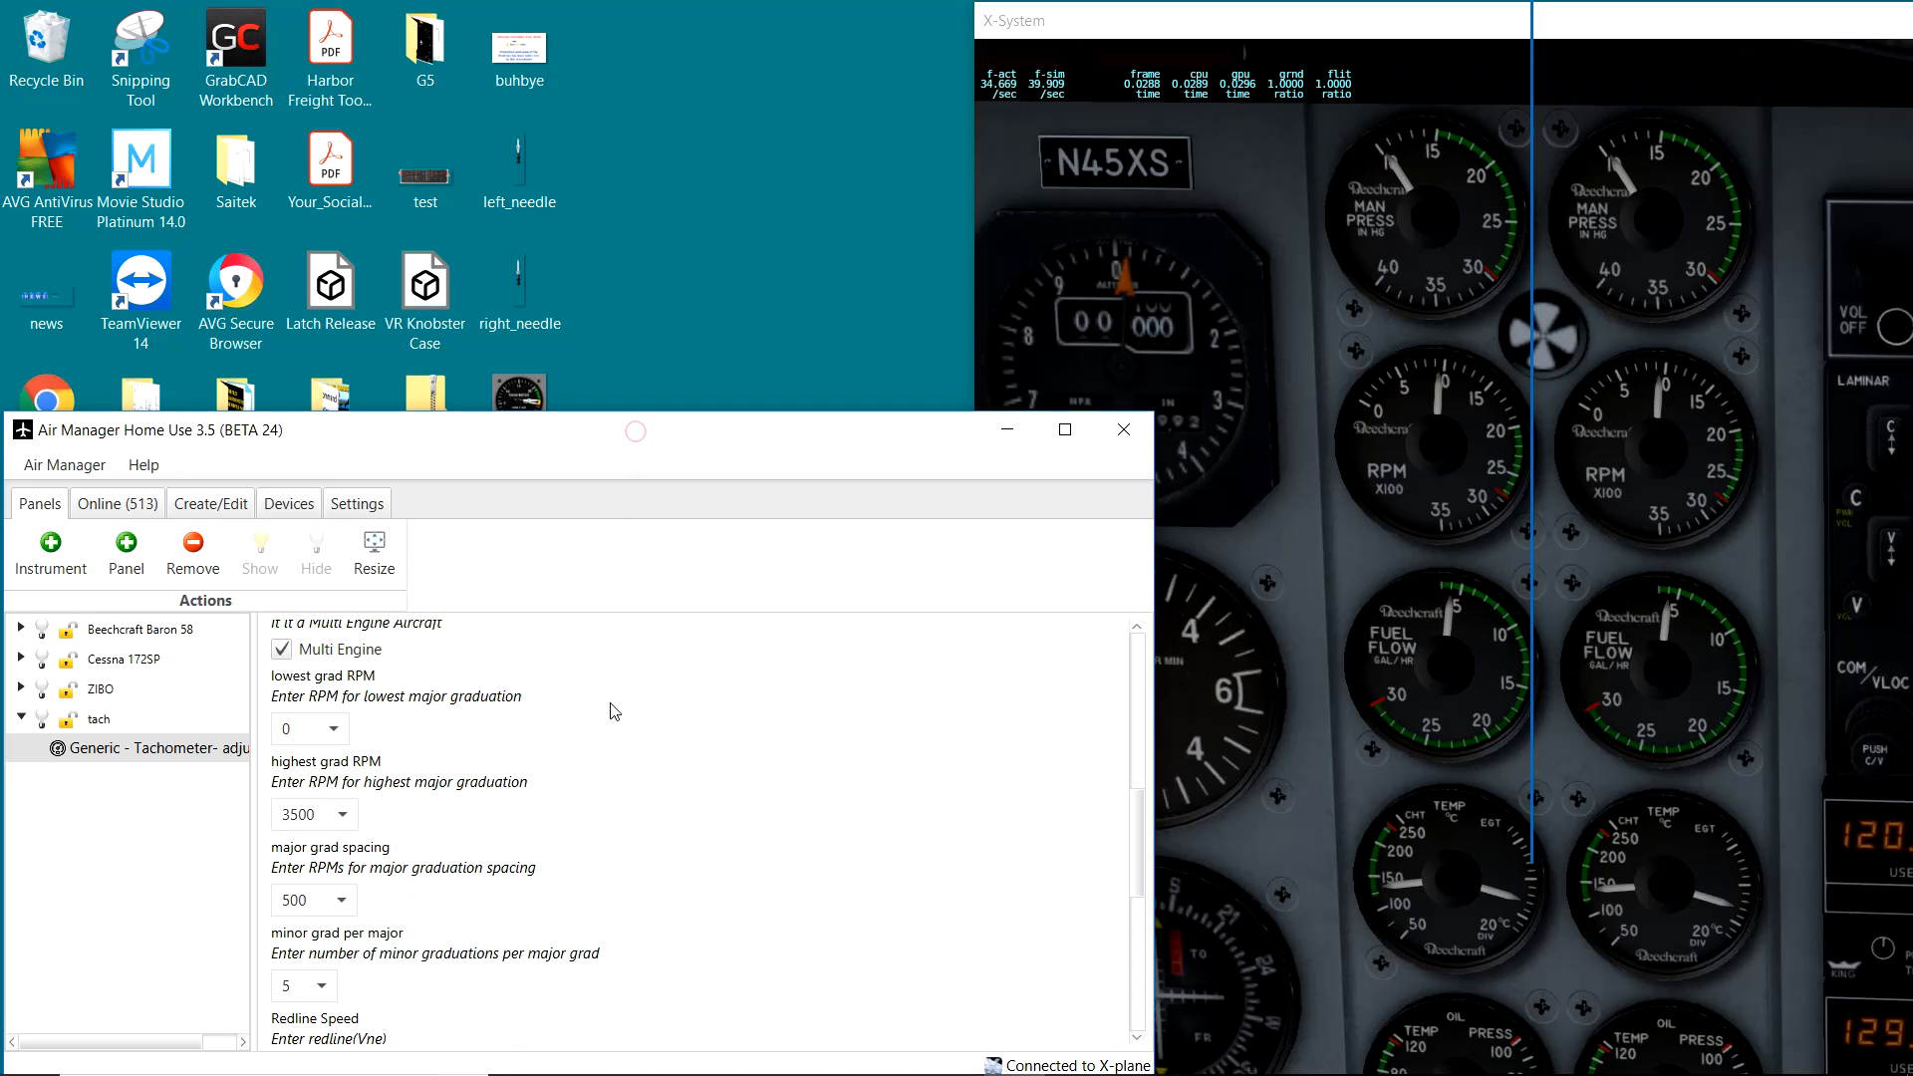
{"action": "scroll", "coordinate": [611, 841], "scroll_direction": "down", "scroll_amount": 4}
{"action": "scroll", "coordinate": [612, 844], "scroll_direction": "down", "scroll_amount": 2}
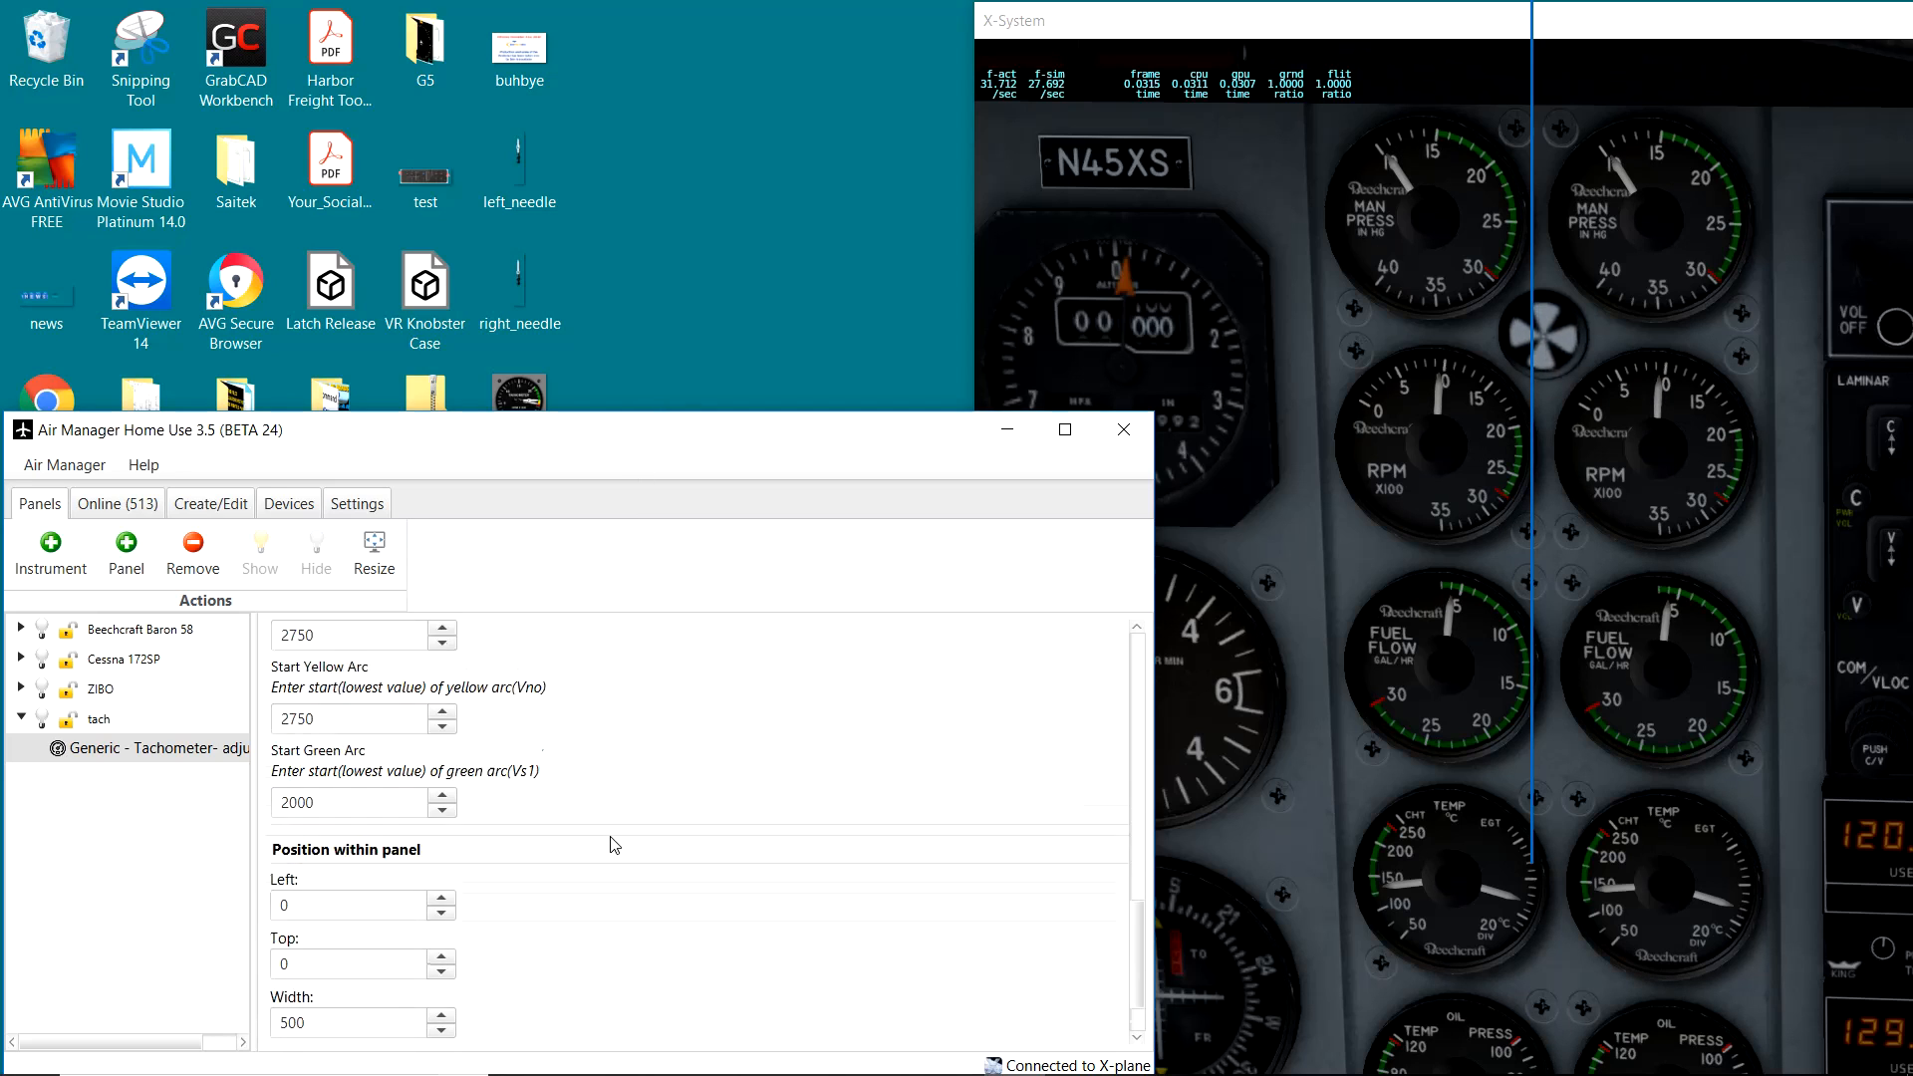
Step: Show the tach panel and test its needles by advancing the throttles in X-Plane and returning them to idle
{"action": "left_click", "coordinate": [43, 721]}
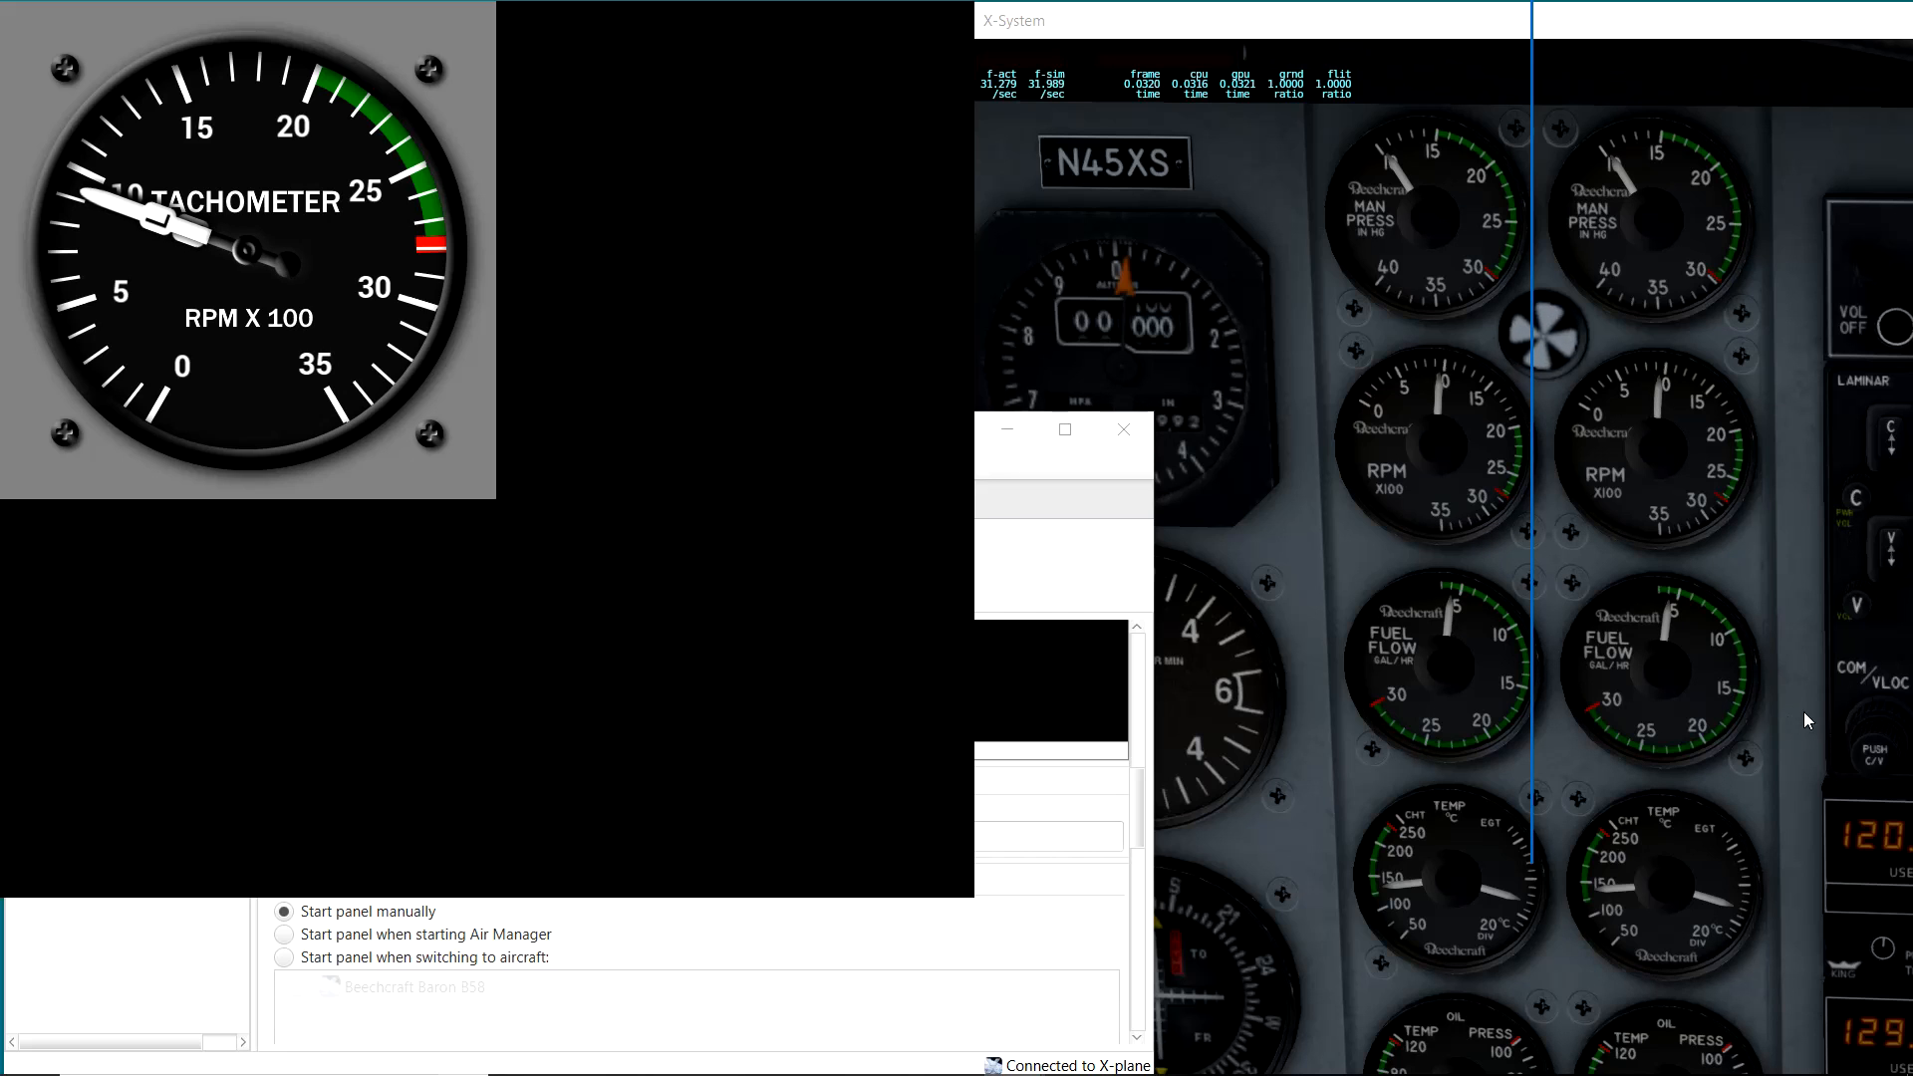
{"action": "left_click", "coordinate": [1353, 632]}
{"action": "left_click_drag", "start_coordinate": [1377, 727], "coordinate": [1394, 832]}
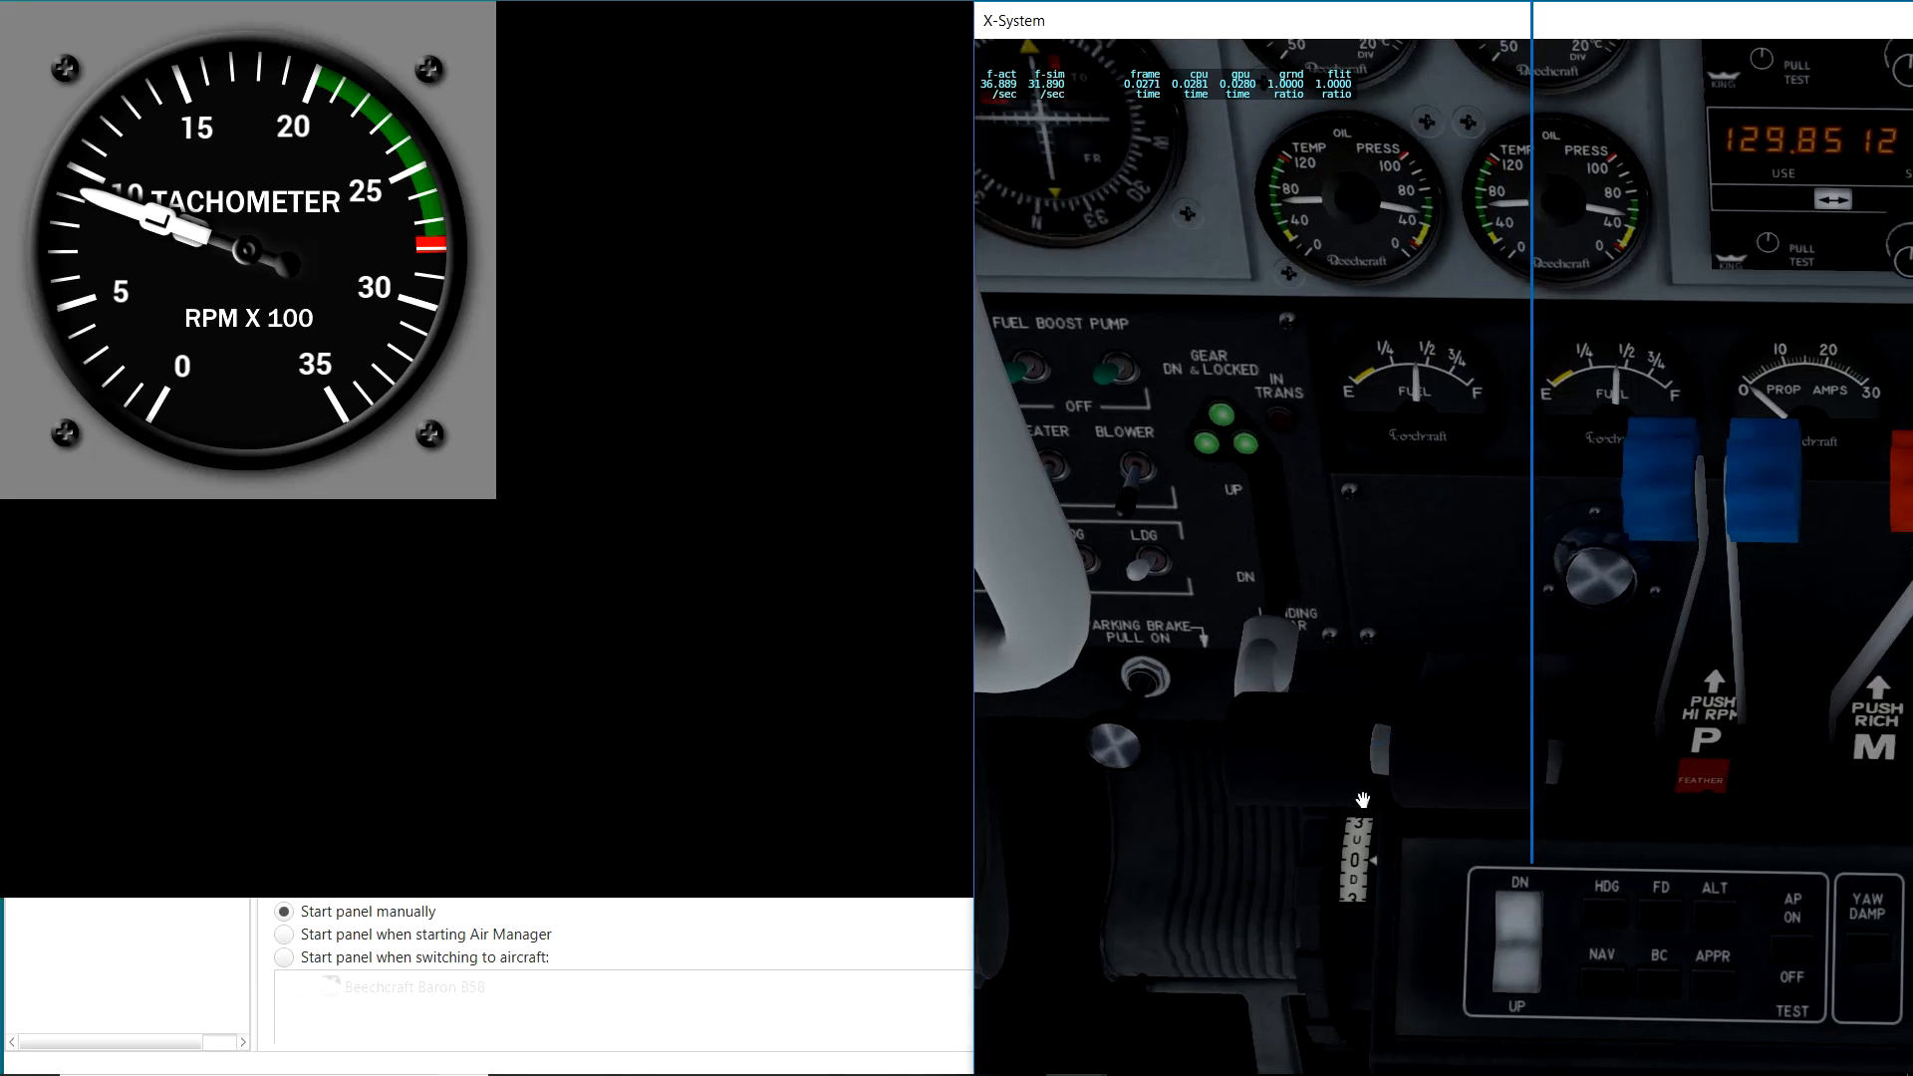
{"action": "left_click_drag", "start_coordinate": [1356, 771], "coordinate": [1310, 946]}
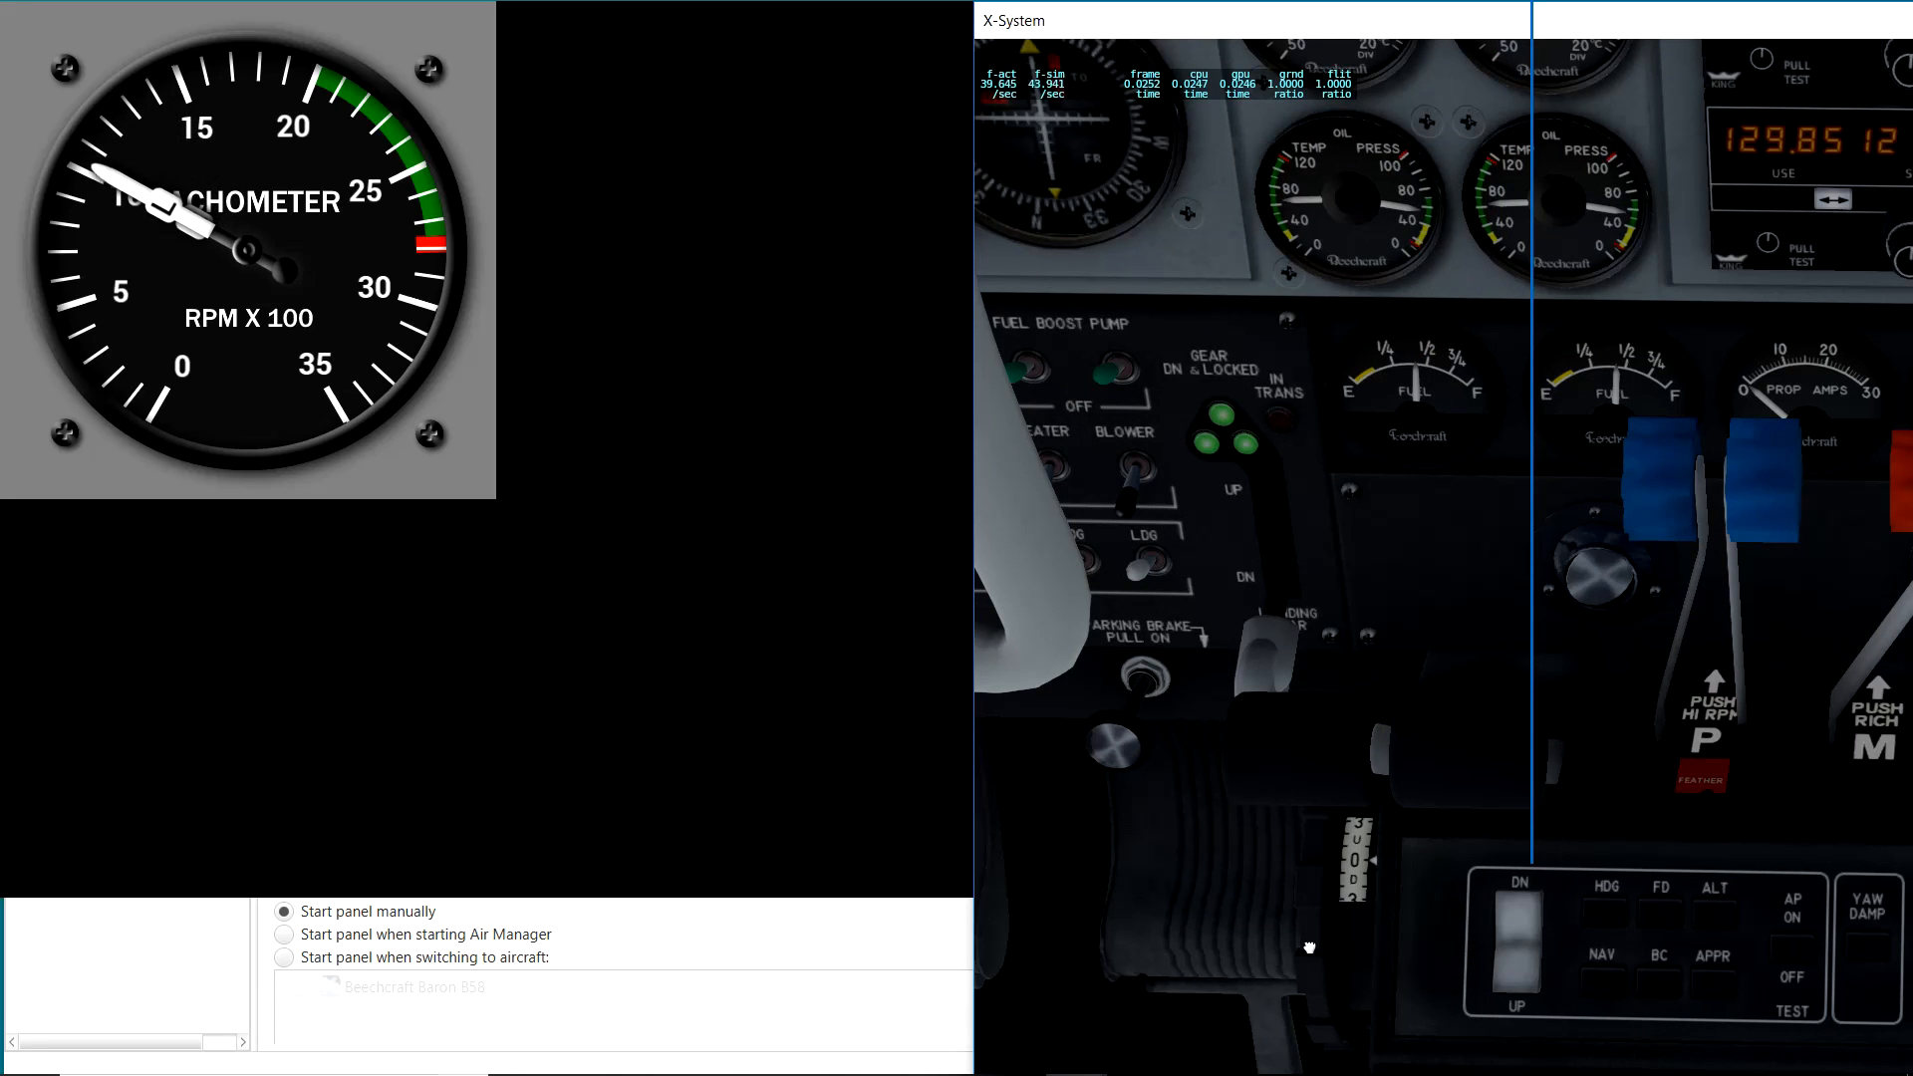
Step: Examine the tach panel's window preferences and the tachometer's position and size within the panel
{"action": "left_click", "coordinate": [918, 977]}
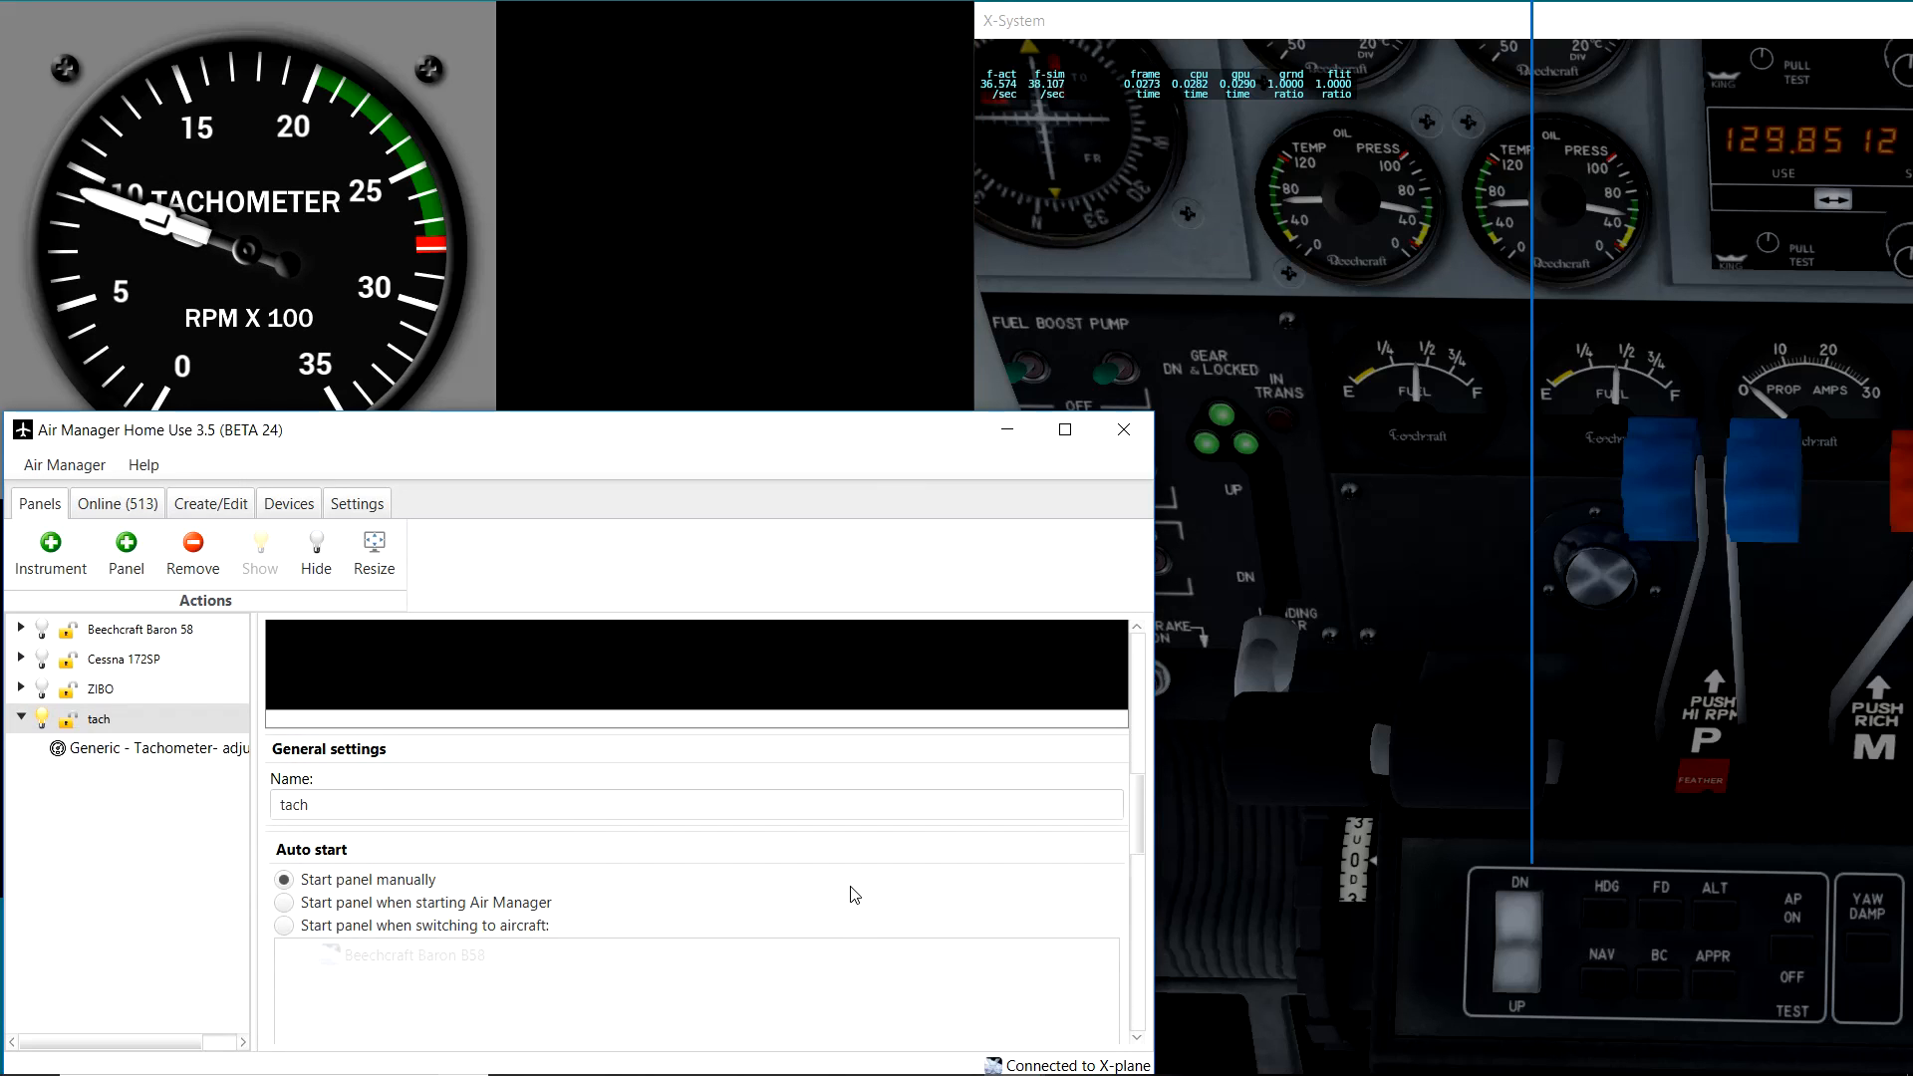
{"action": "scroll", "coordinate": [854, 895], "scroll_direction": "down", "scroll_amount": 6}
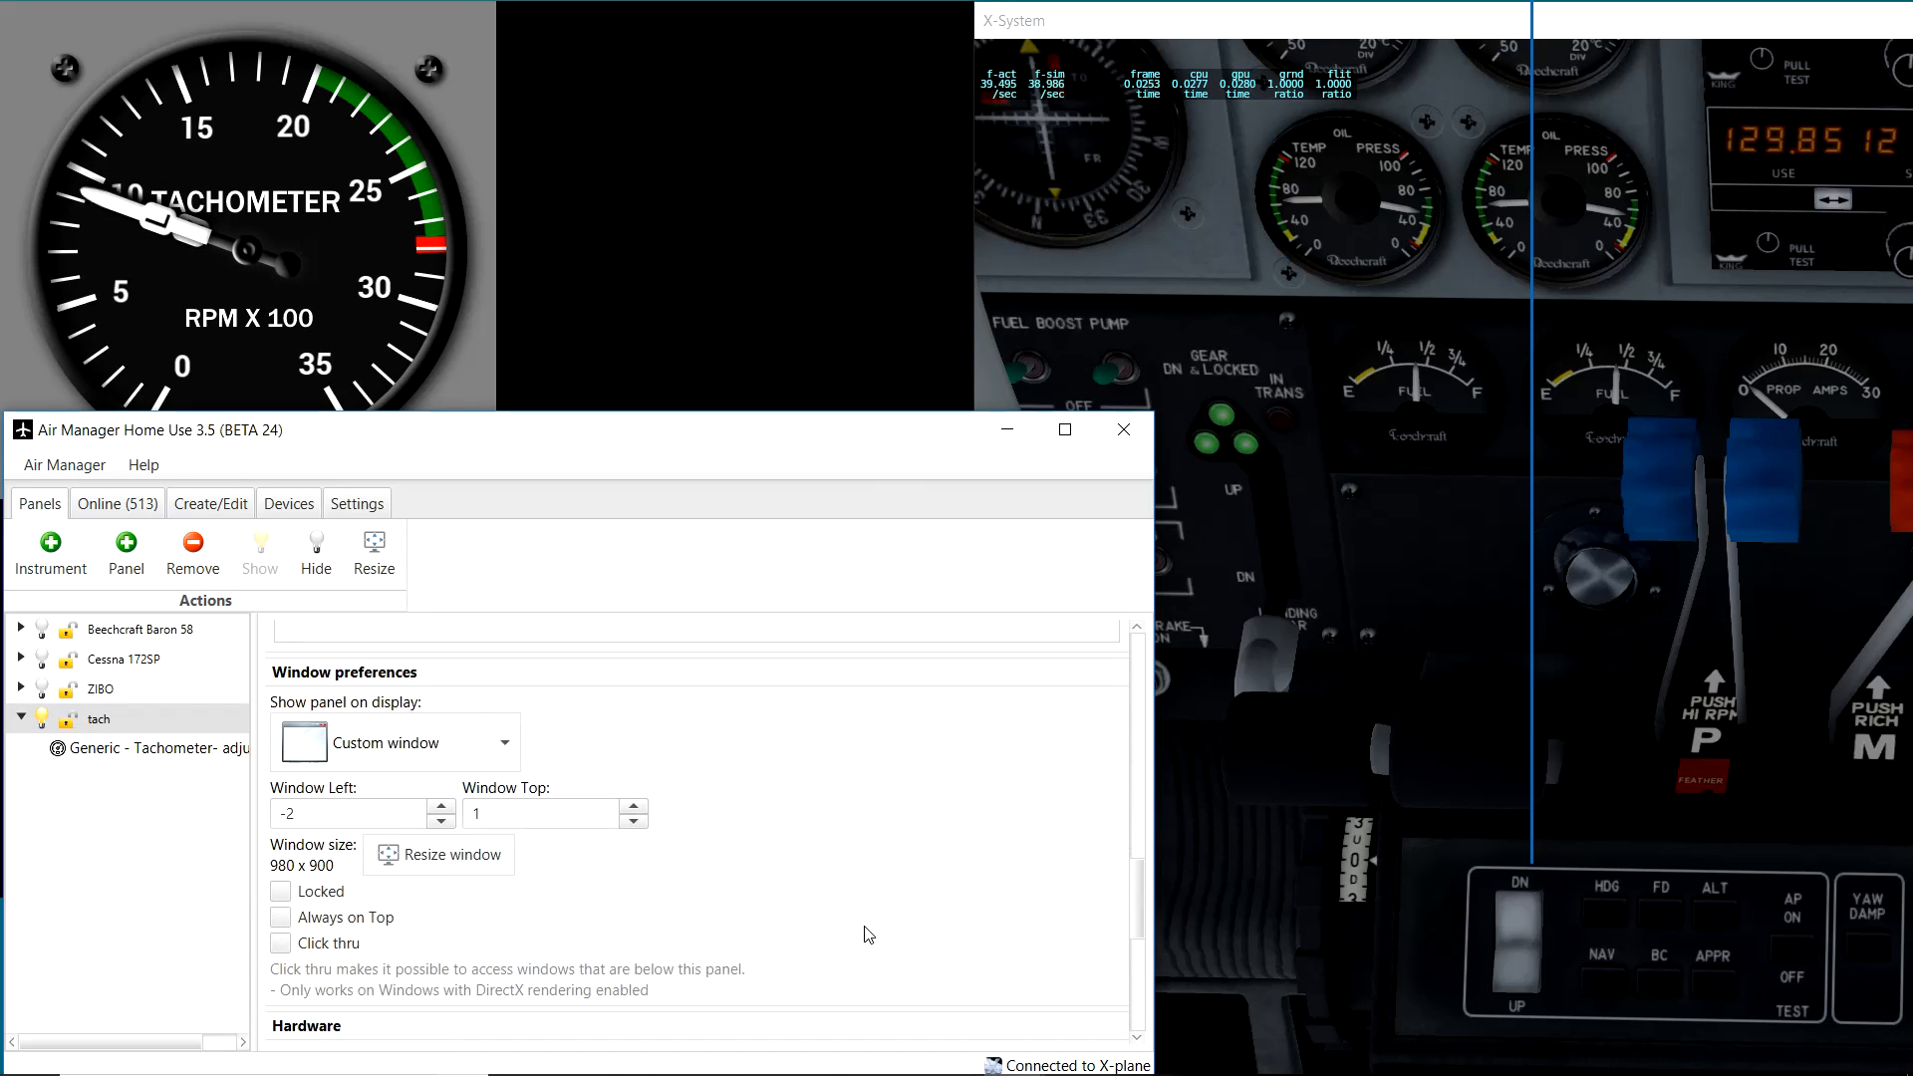
{"action": "scroll", "coordinate": [868, 934], "scroll_direction": "down", "scroll_amount": 3}
{"action": "scroll", "coordinate": [869, 941], "scroll_direction": "up", "scroll_amount": 4}
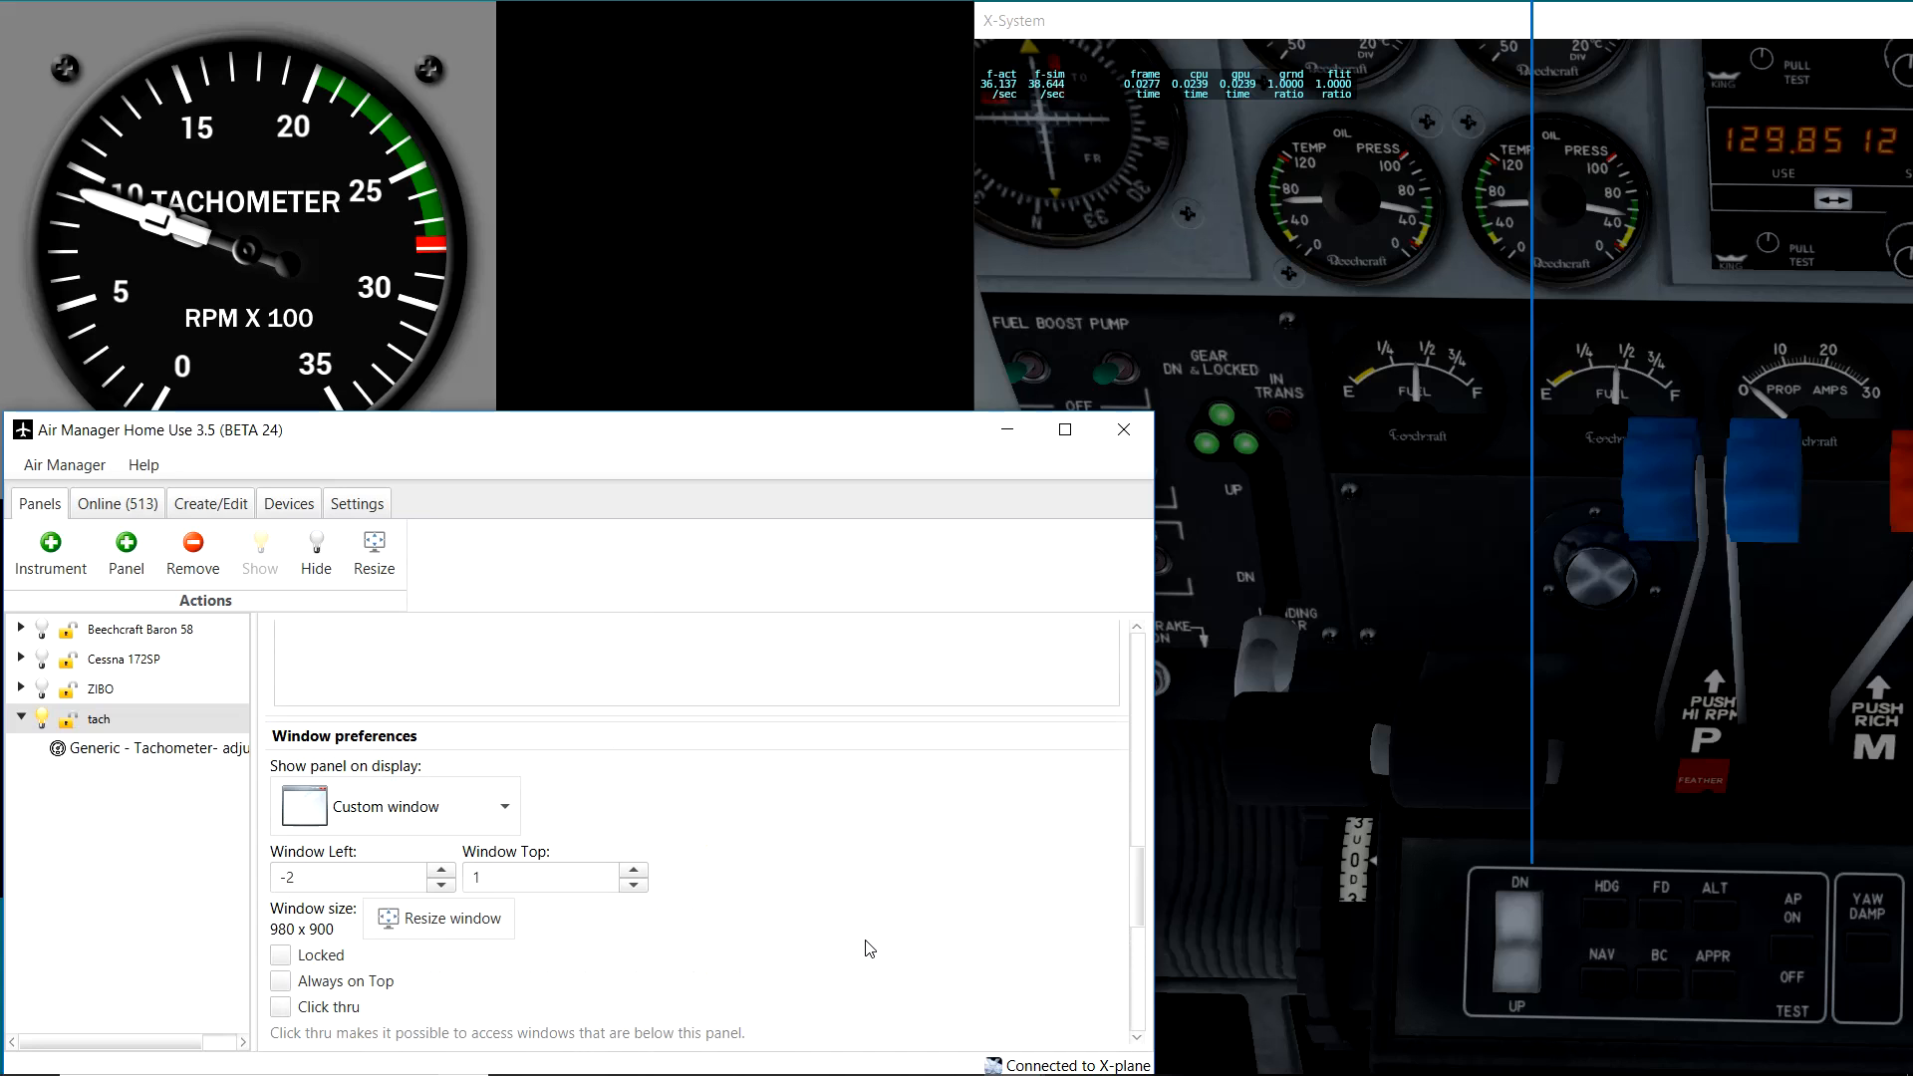
{"action": "scroll", "coordinate": [868, 947], "scroll_direction": "up", "scroll_amount": 4}
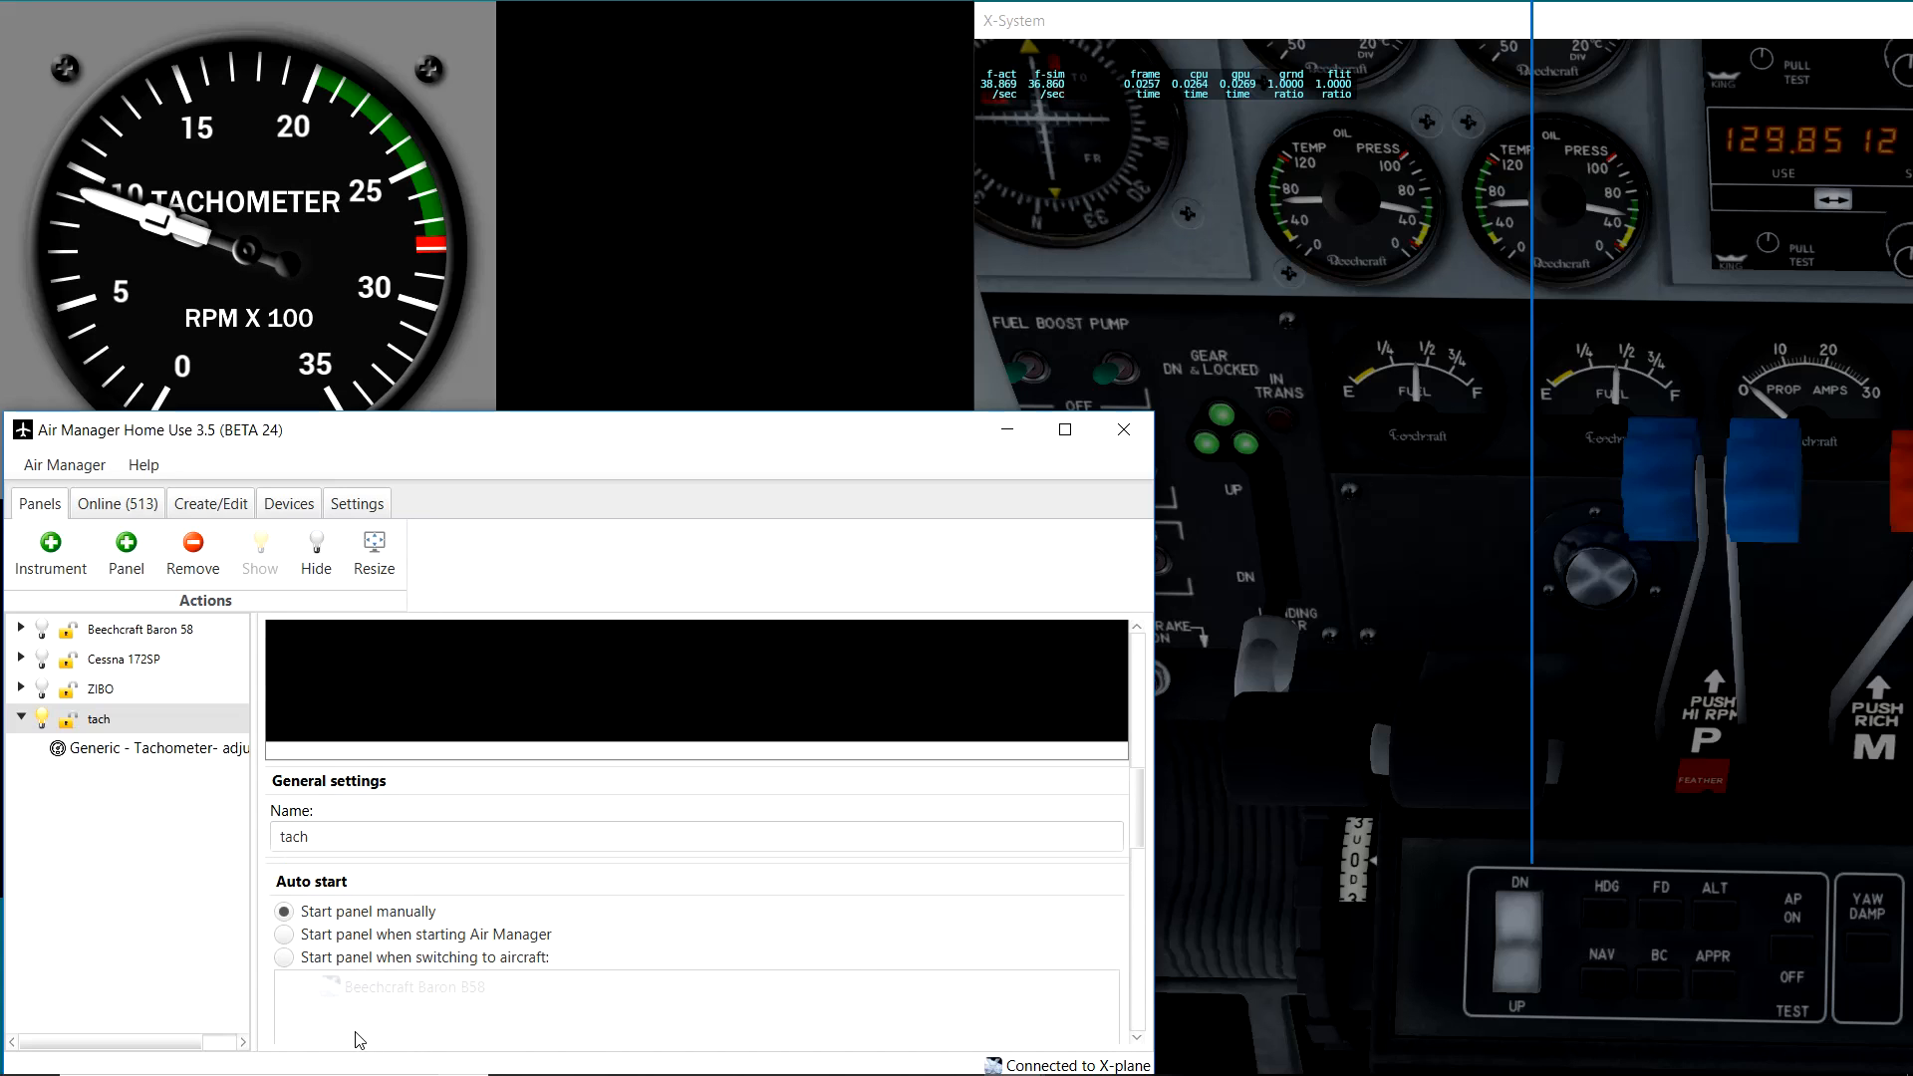
{"action": "left_click", "coordinate": [192, 746]}
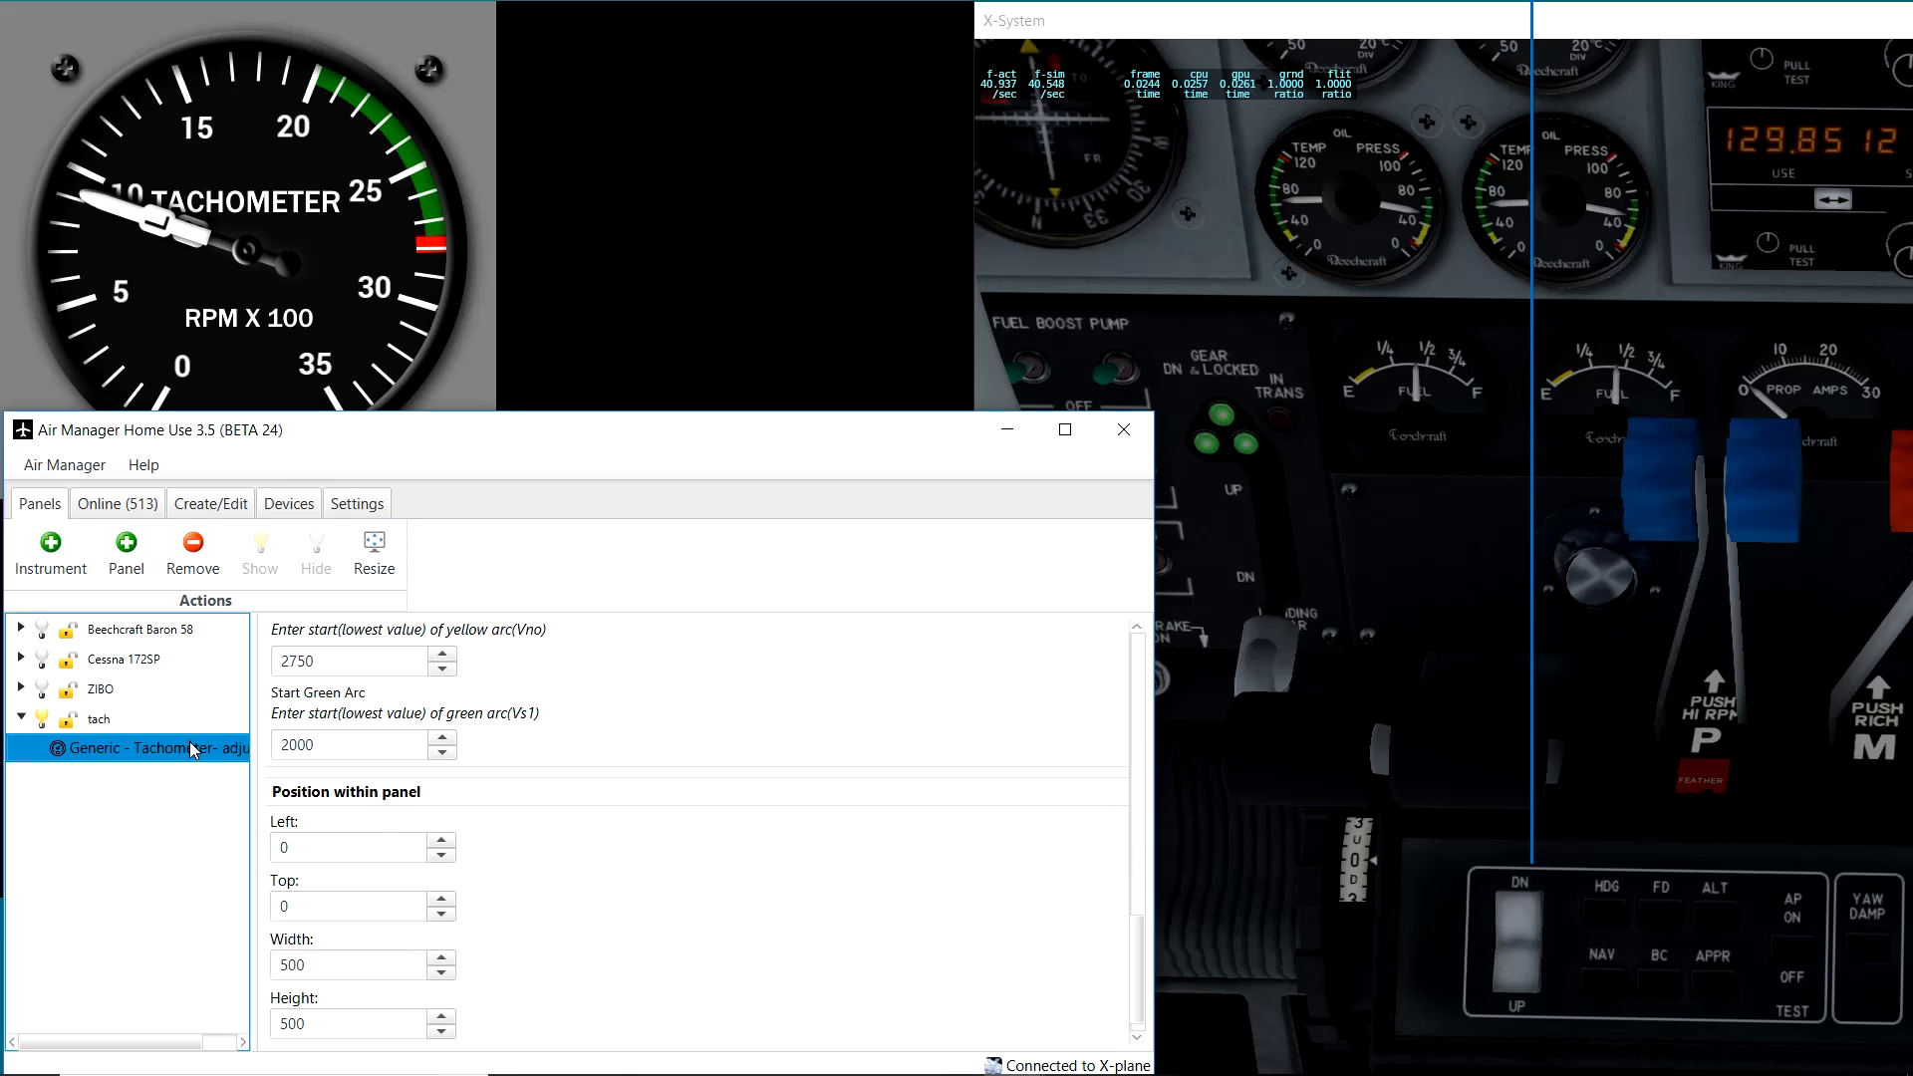
{"action": "scroll", "coordinate": [472, 779], "scroll_direction": "down", "scroll_amount": 1}
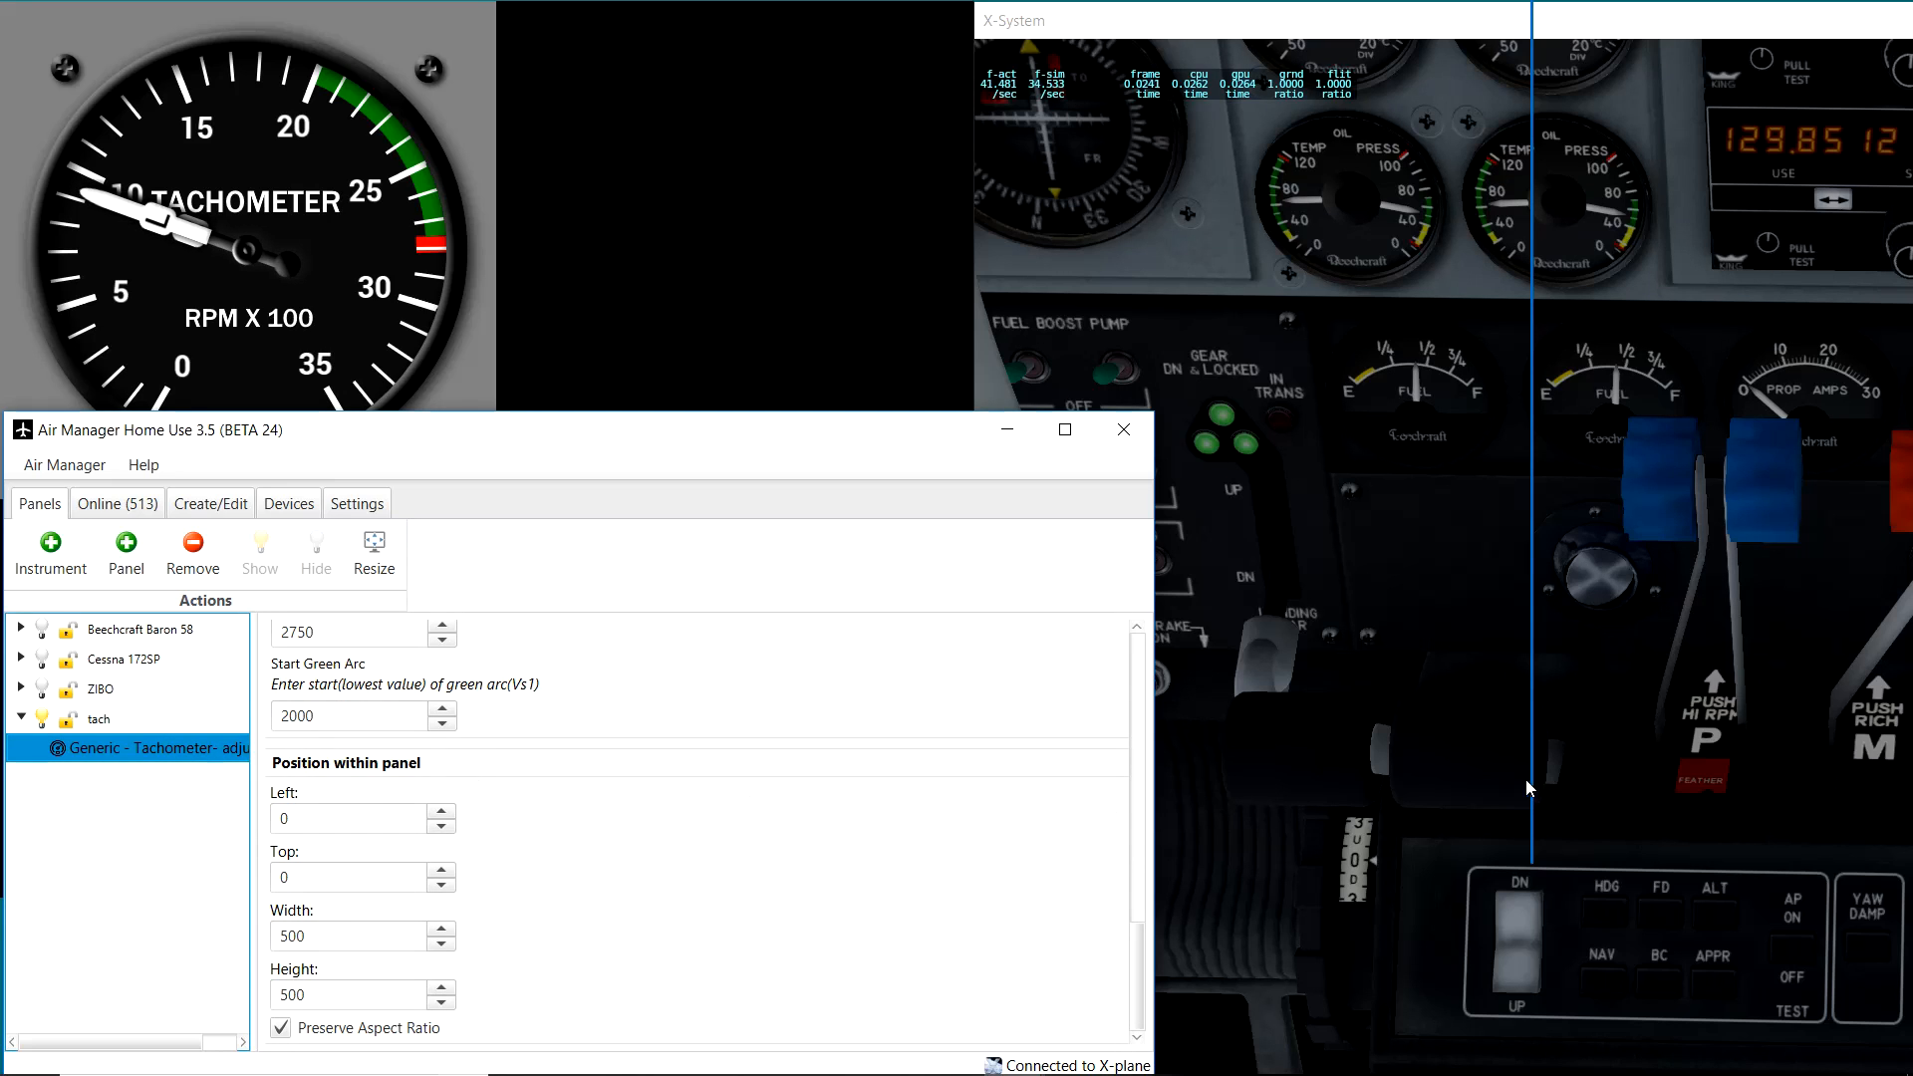
Step: Test the tachometer's two needles by advancing the right engine's throttle in X-Plane and pulling the throttles back to idle
{"action": "left_click", "coordinate": [1497, 769]}
{"action": "left_click_drag", "start_coordinate": [1490, 765], "coordinate": [1511, 819]}
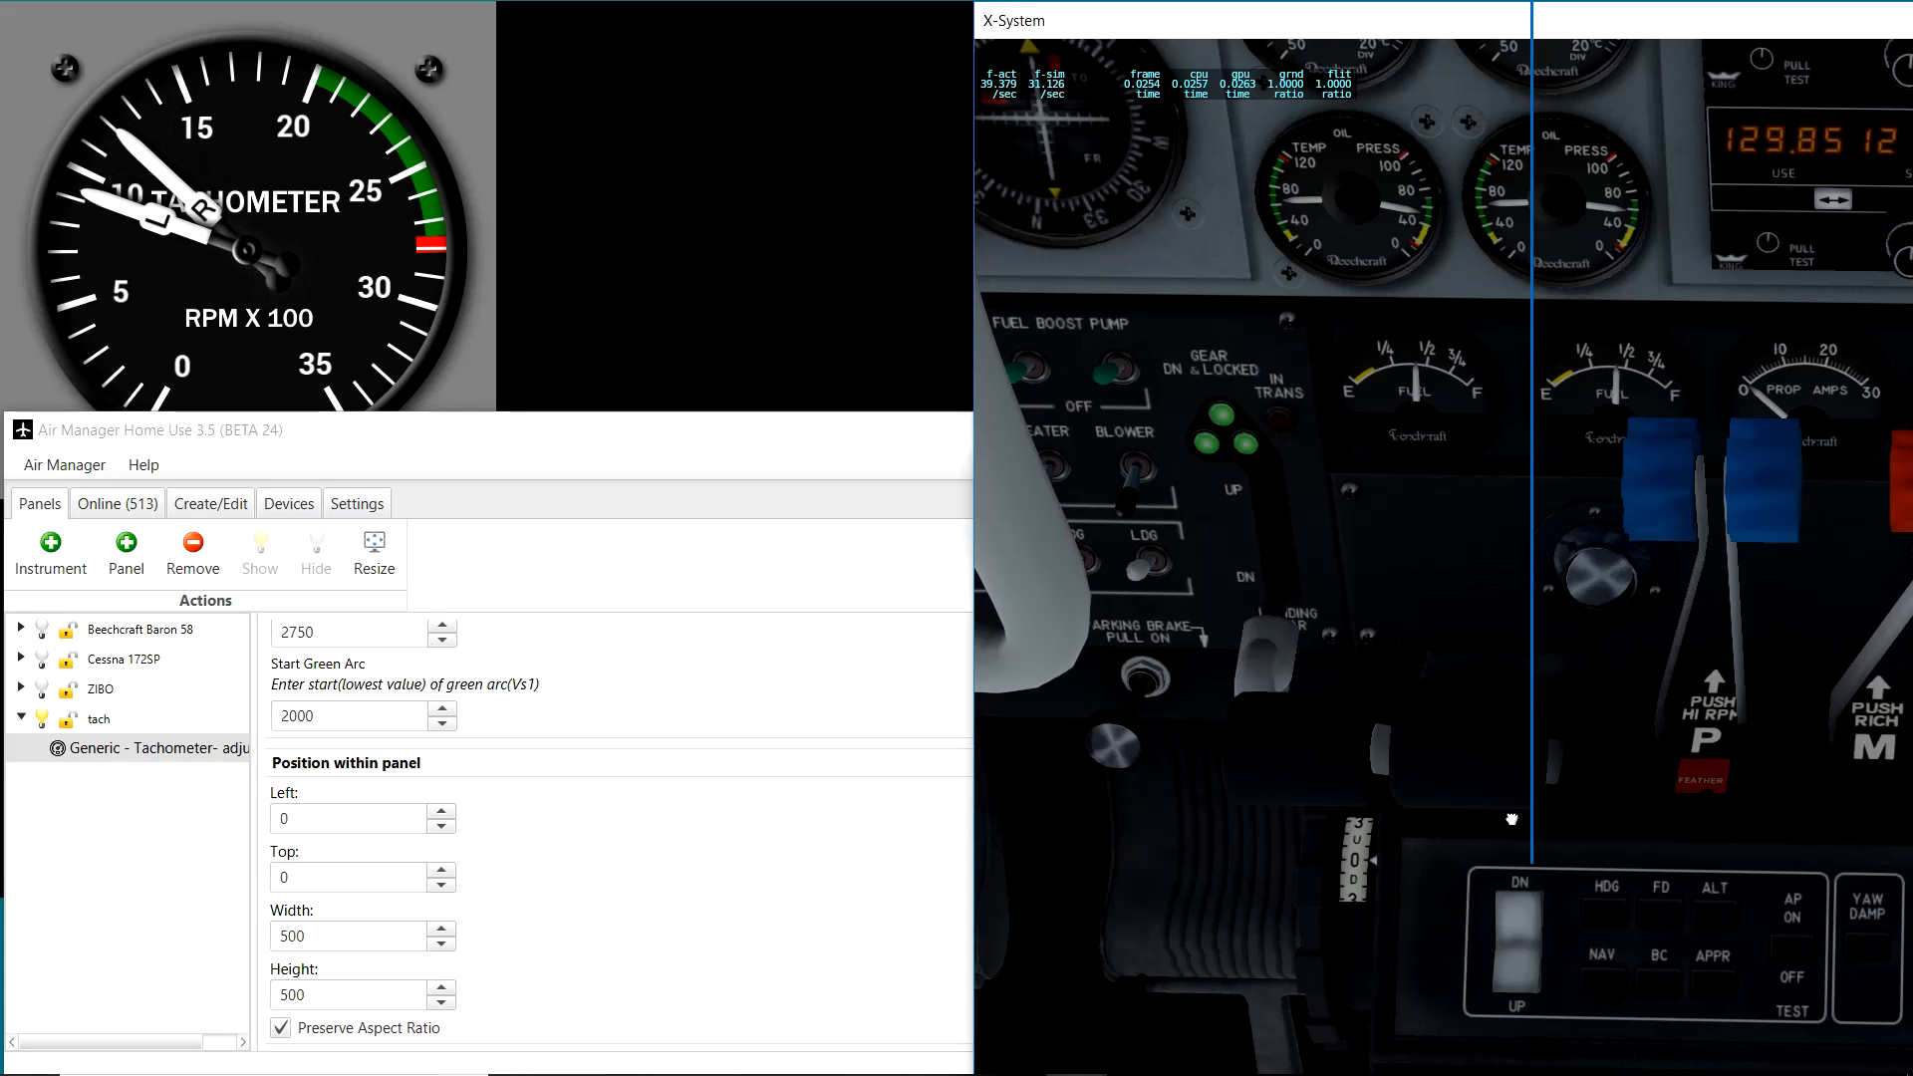
{"action": "left_click_drag", "start_coordinate": [1320, 774], "coordinate": [1321, 990]}
Step: Turn off the tachometer's Multi Engine option in Air Manager
{"action": "scroll", "coordinate": [852, 903], "scroll_direction": "up", "scroll_amount": 8}
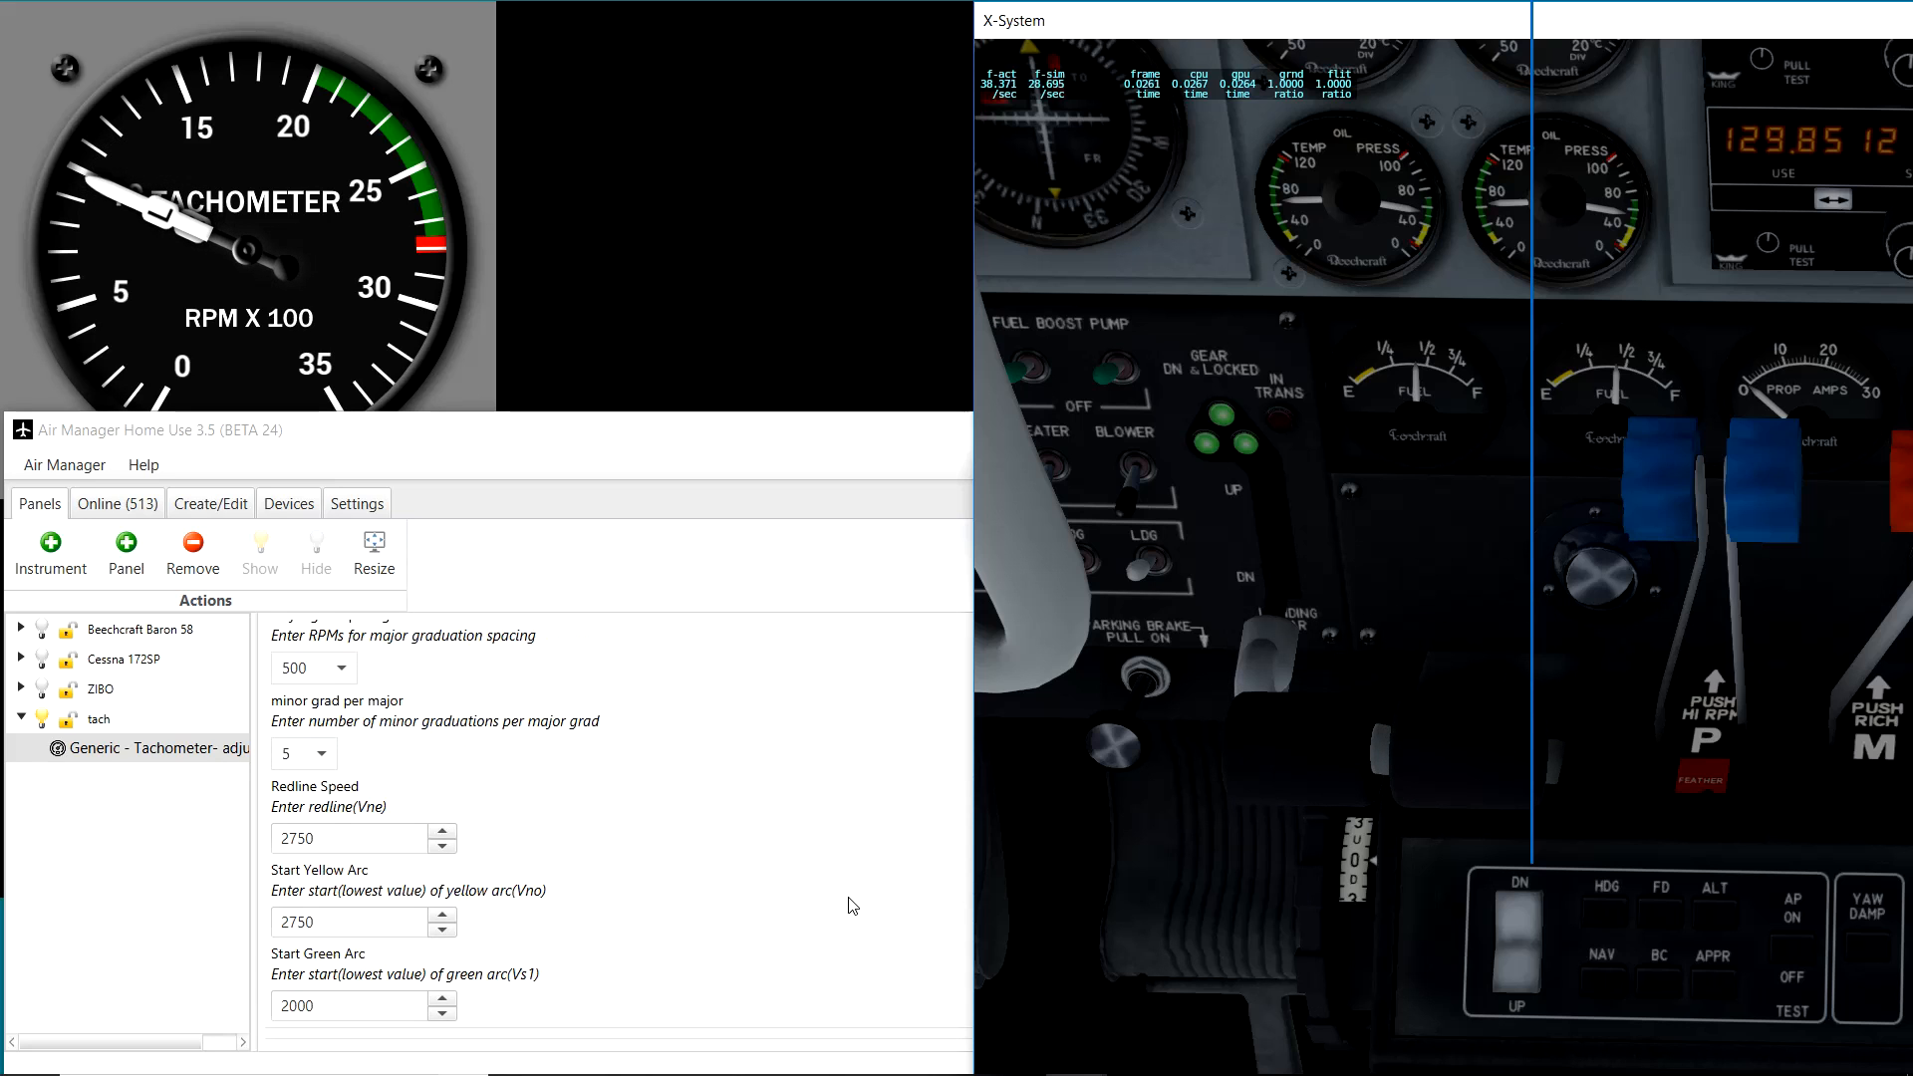
{"action": "scroll", "coordinate": [851, 903], "scroll_direction": "up", "scroll_amount": 3}
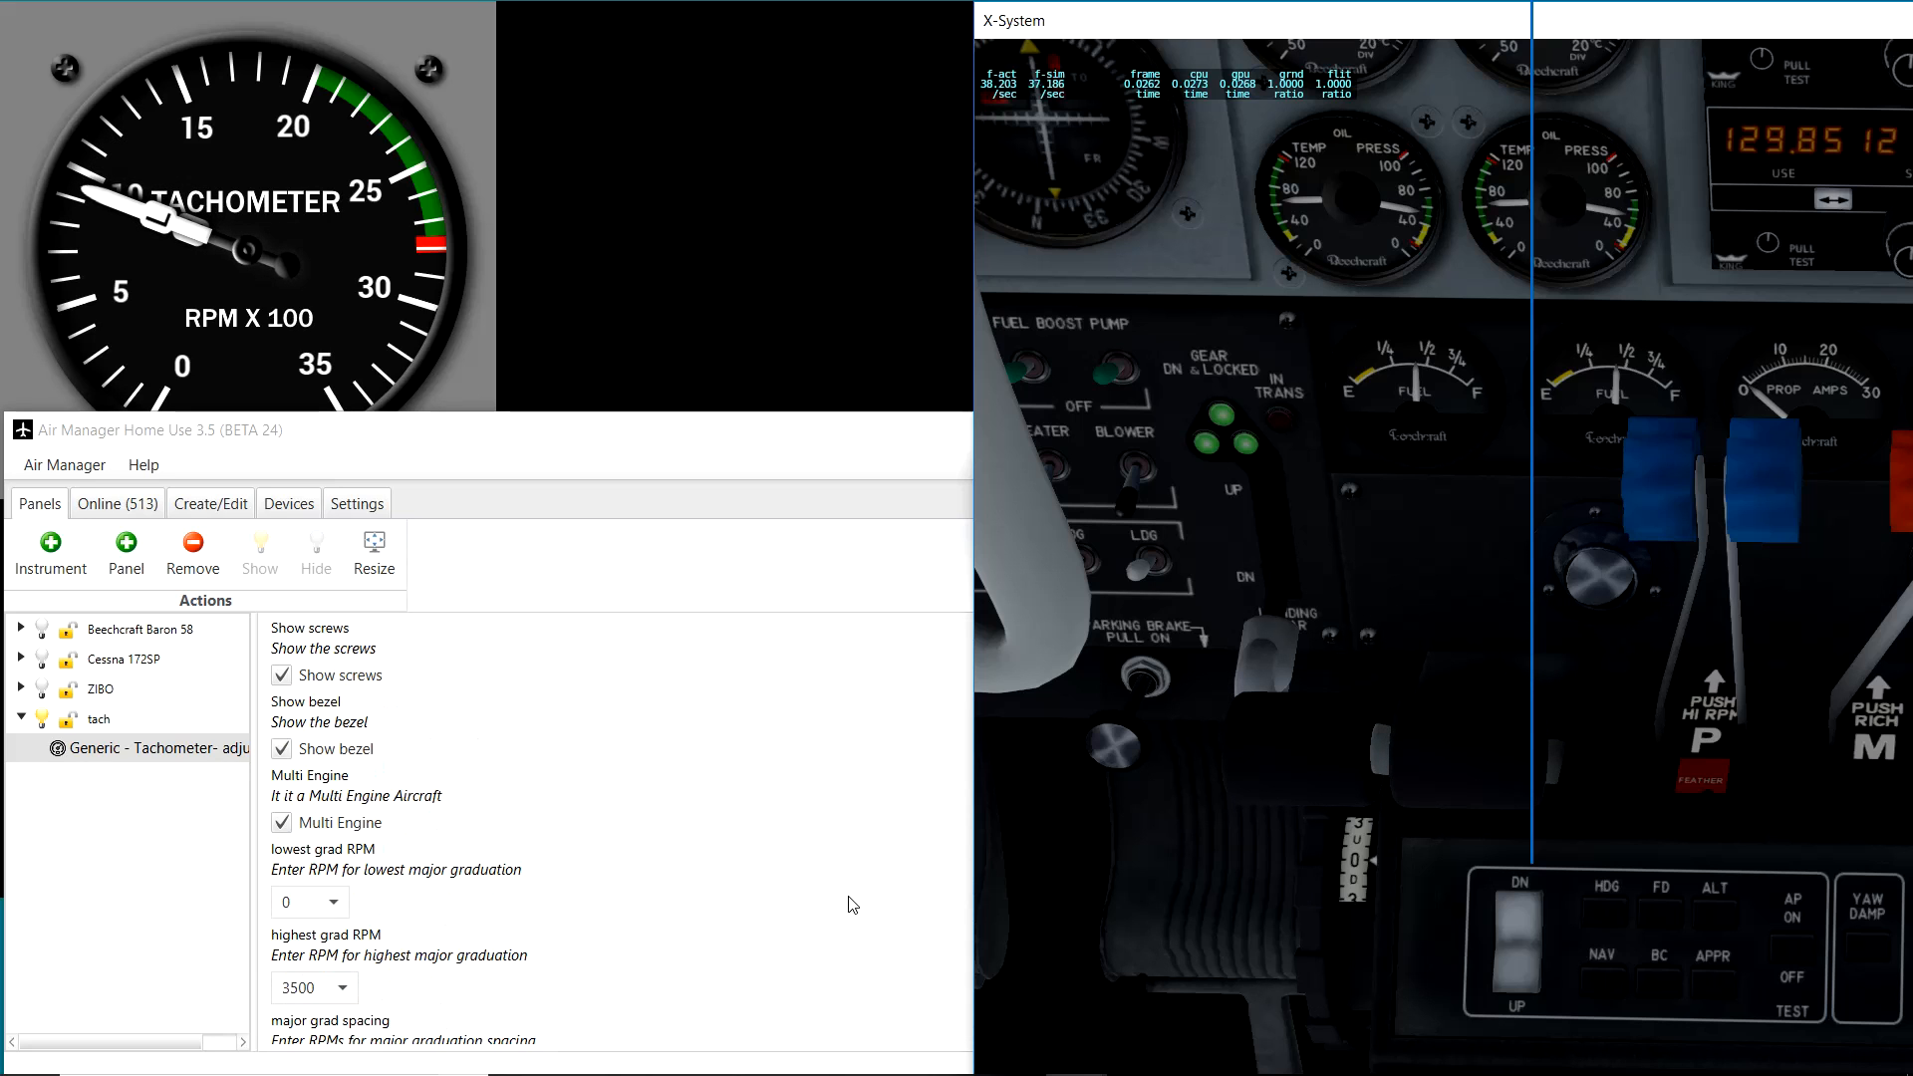
{"action": "left_click", "coordinate": [282, 831]}
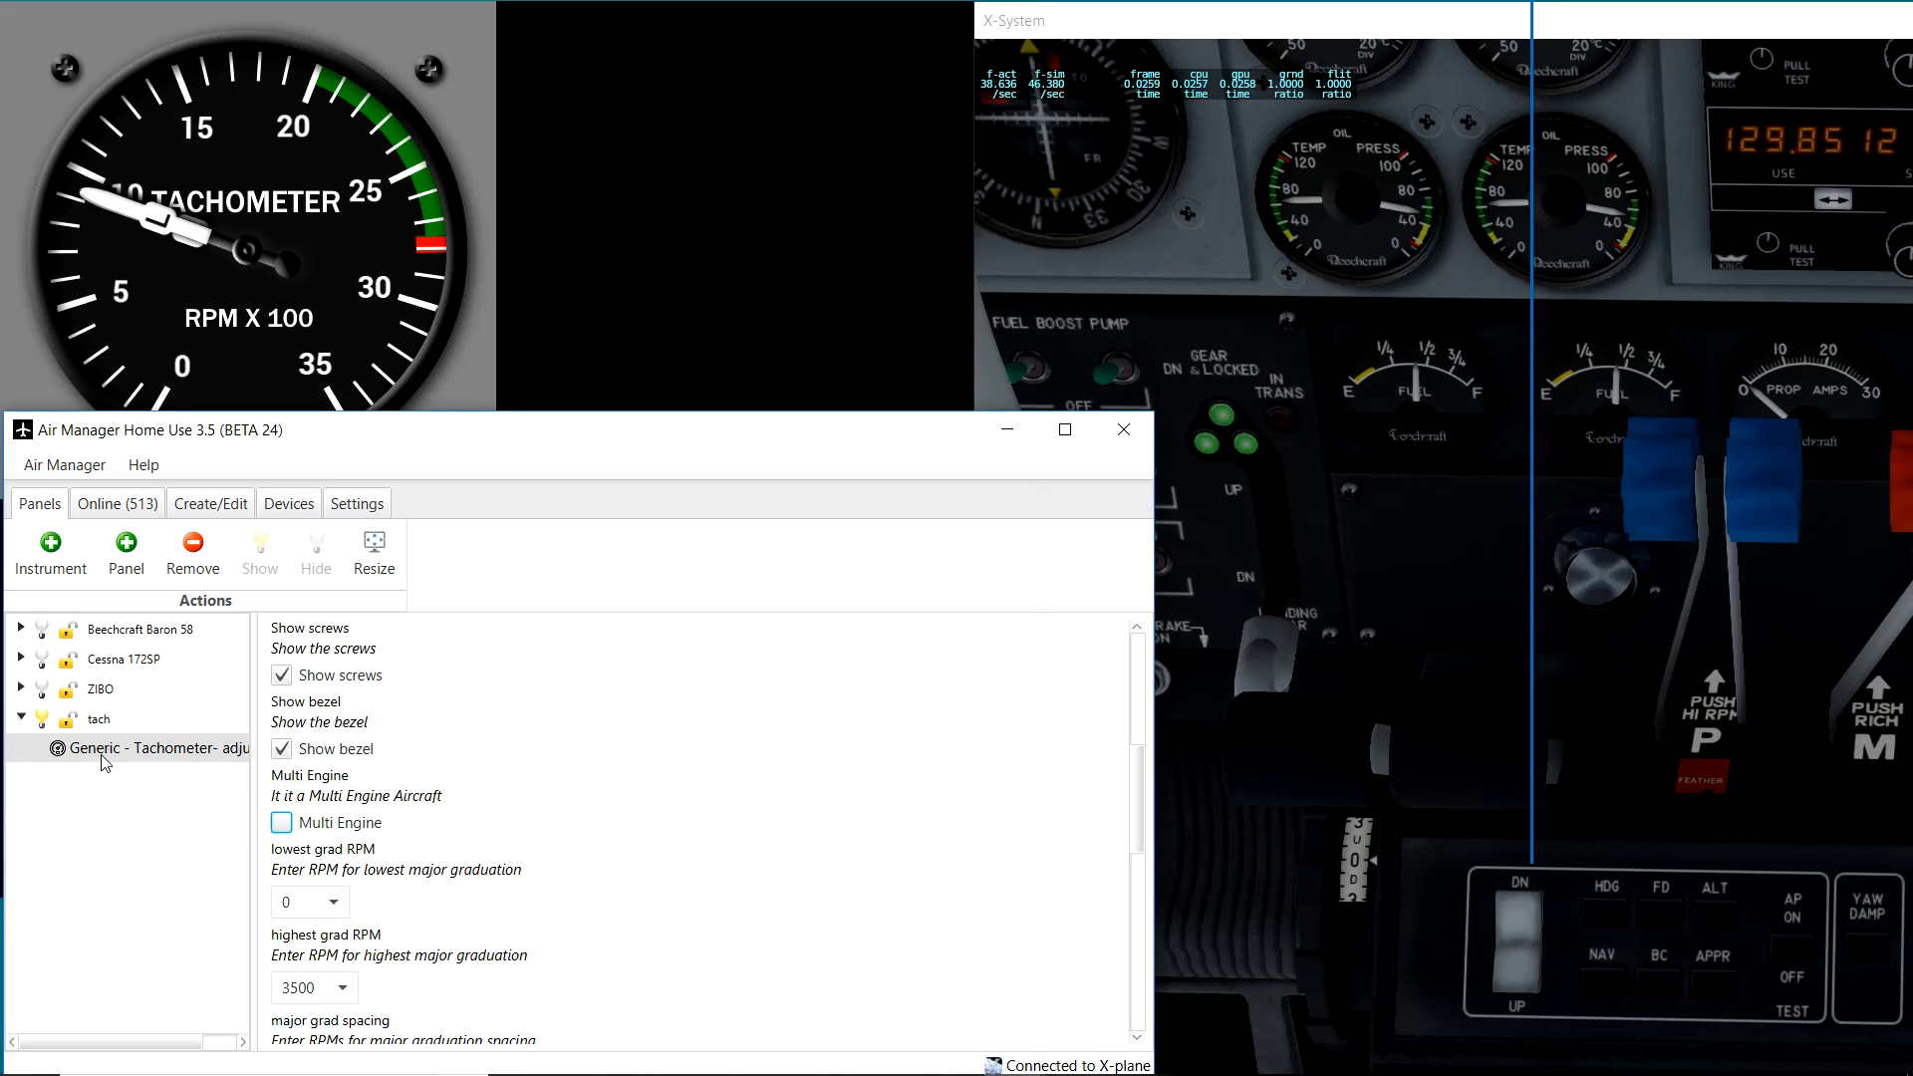
Step: Reload the tach panel and test its single needle by moving the throttle in X-Plane, ending back in Air Manager
{"action": "double_click", "coordinate": [42, 716]}
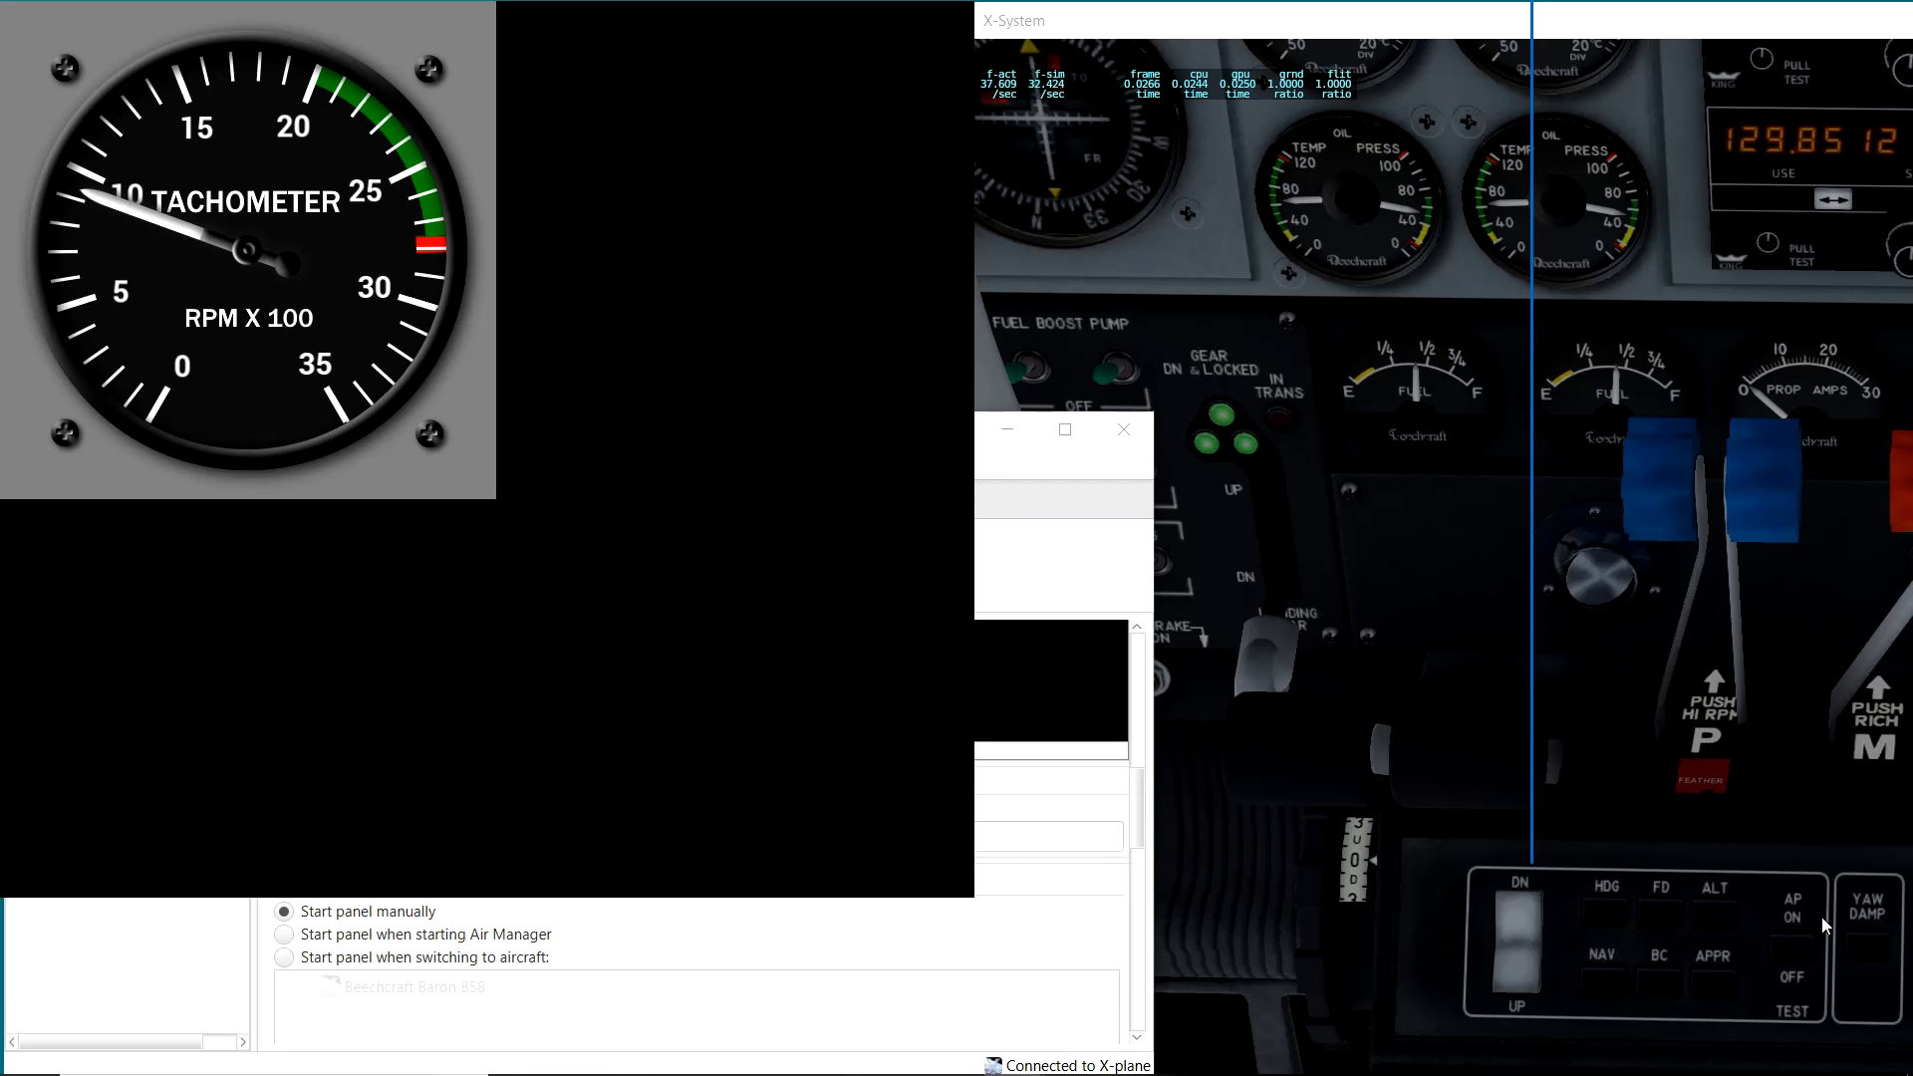
{"action": "left_click_drag", "start_coordinate": [1306, 763], "coordinate": [1358, 1012]}
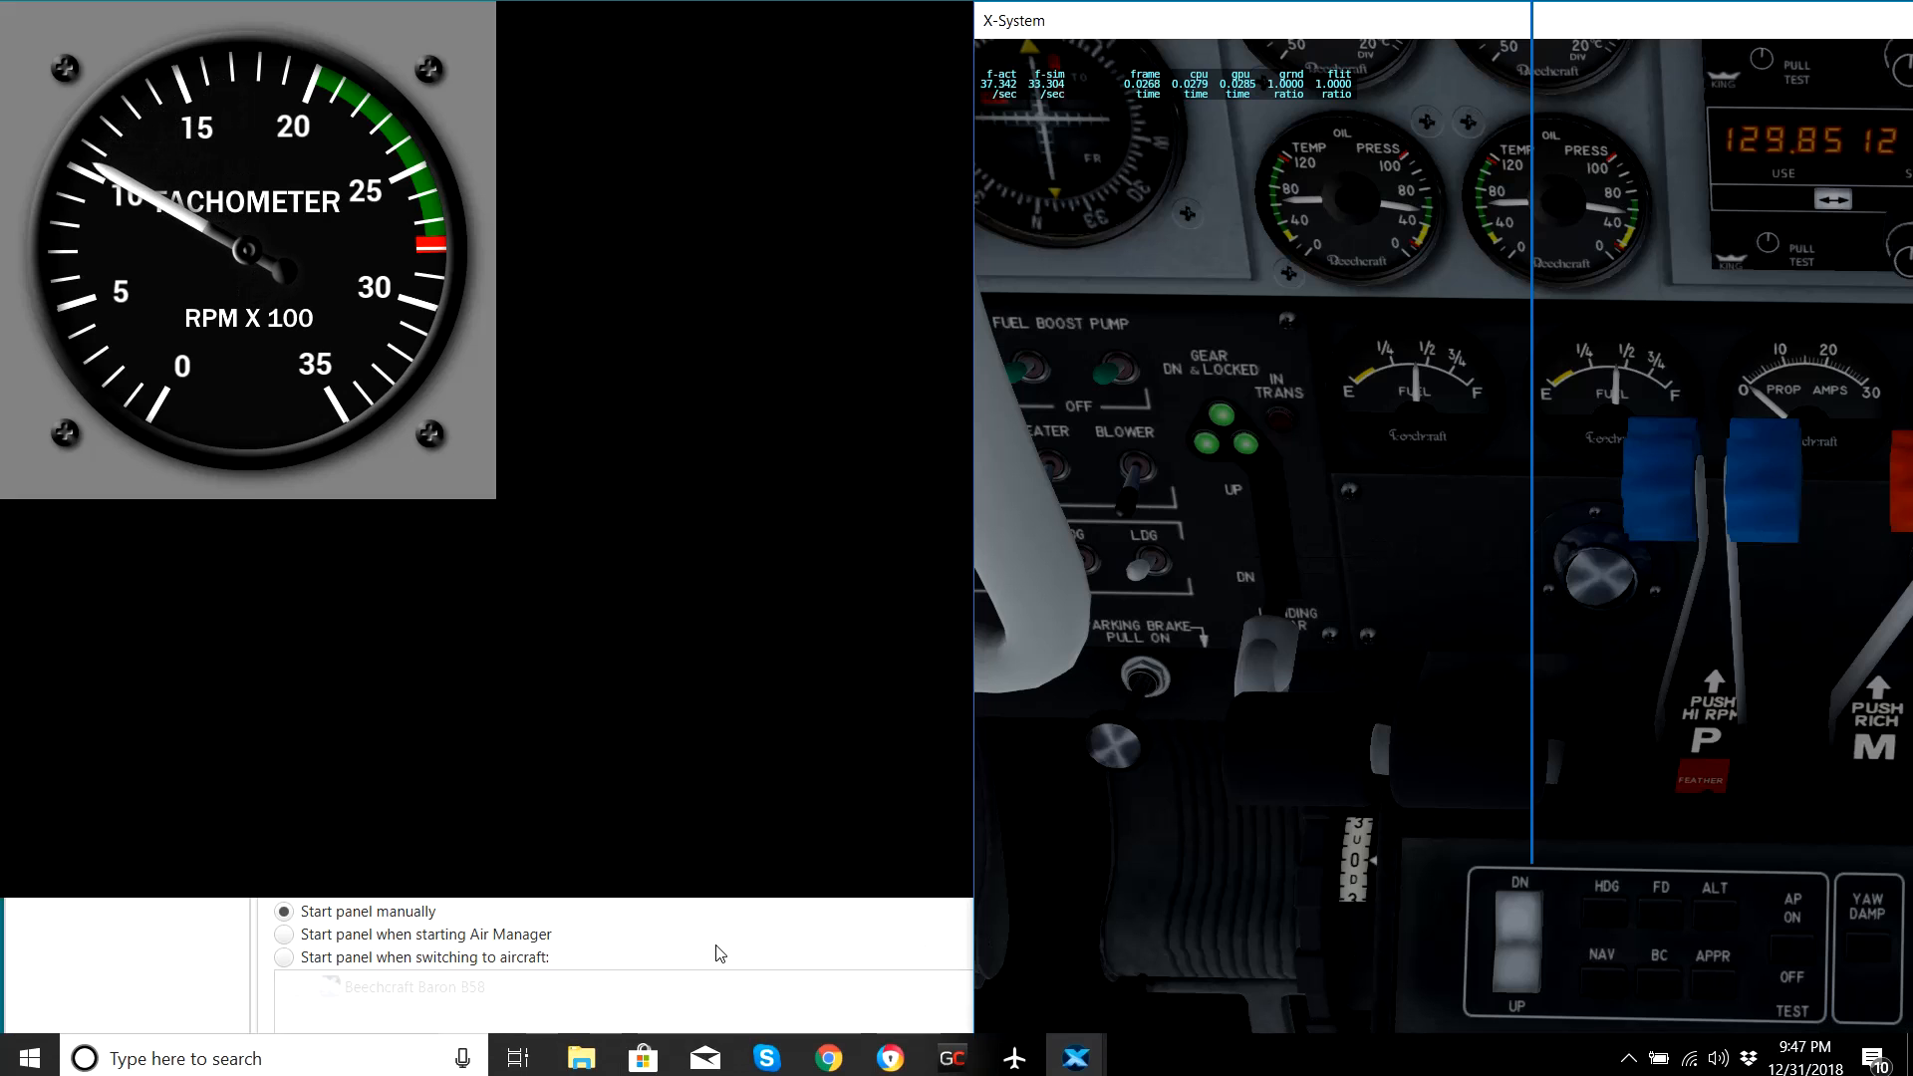
{"action": "left_click", "coordinate": [717, 947]}
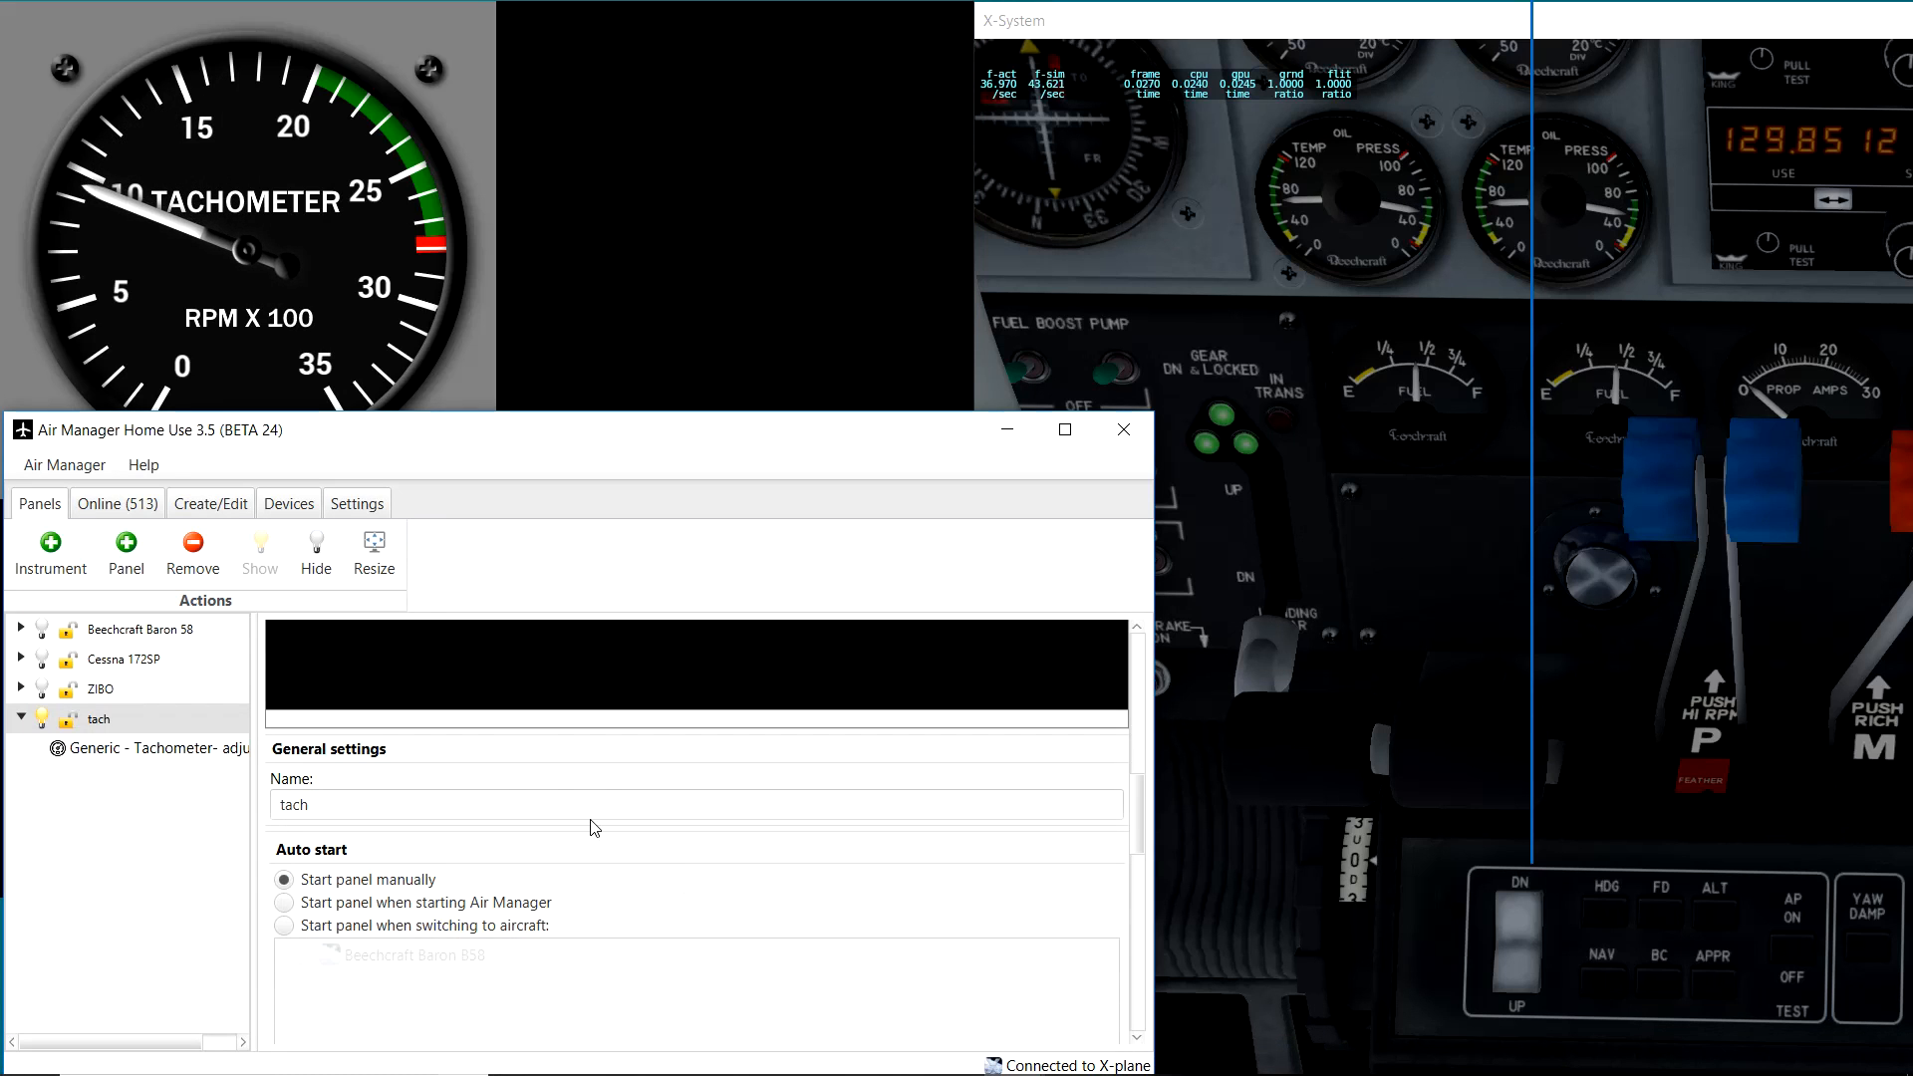
Step: Set the tachometer's number of minor graduations per major graduation to 2
{"action": "left_click", "coordinate": [159, 748]}
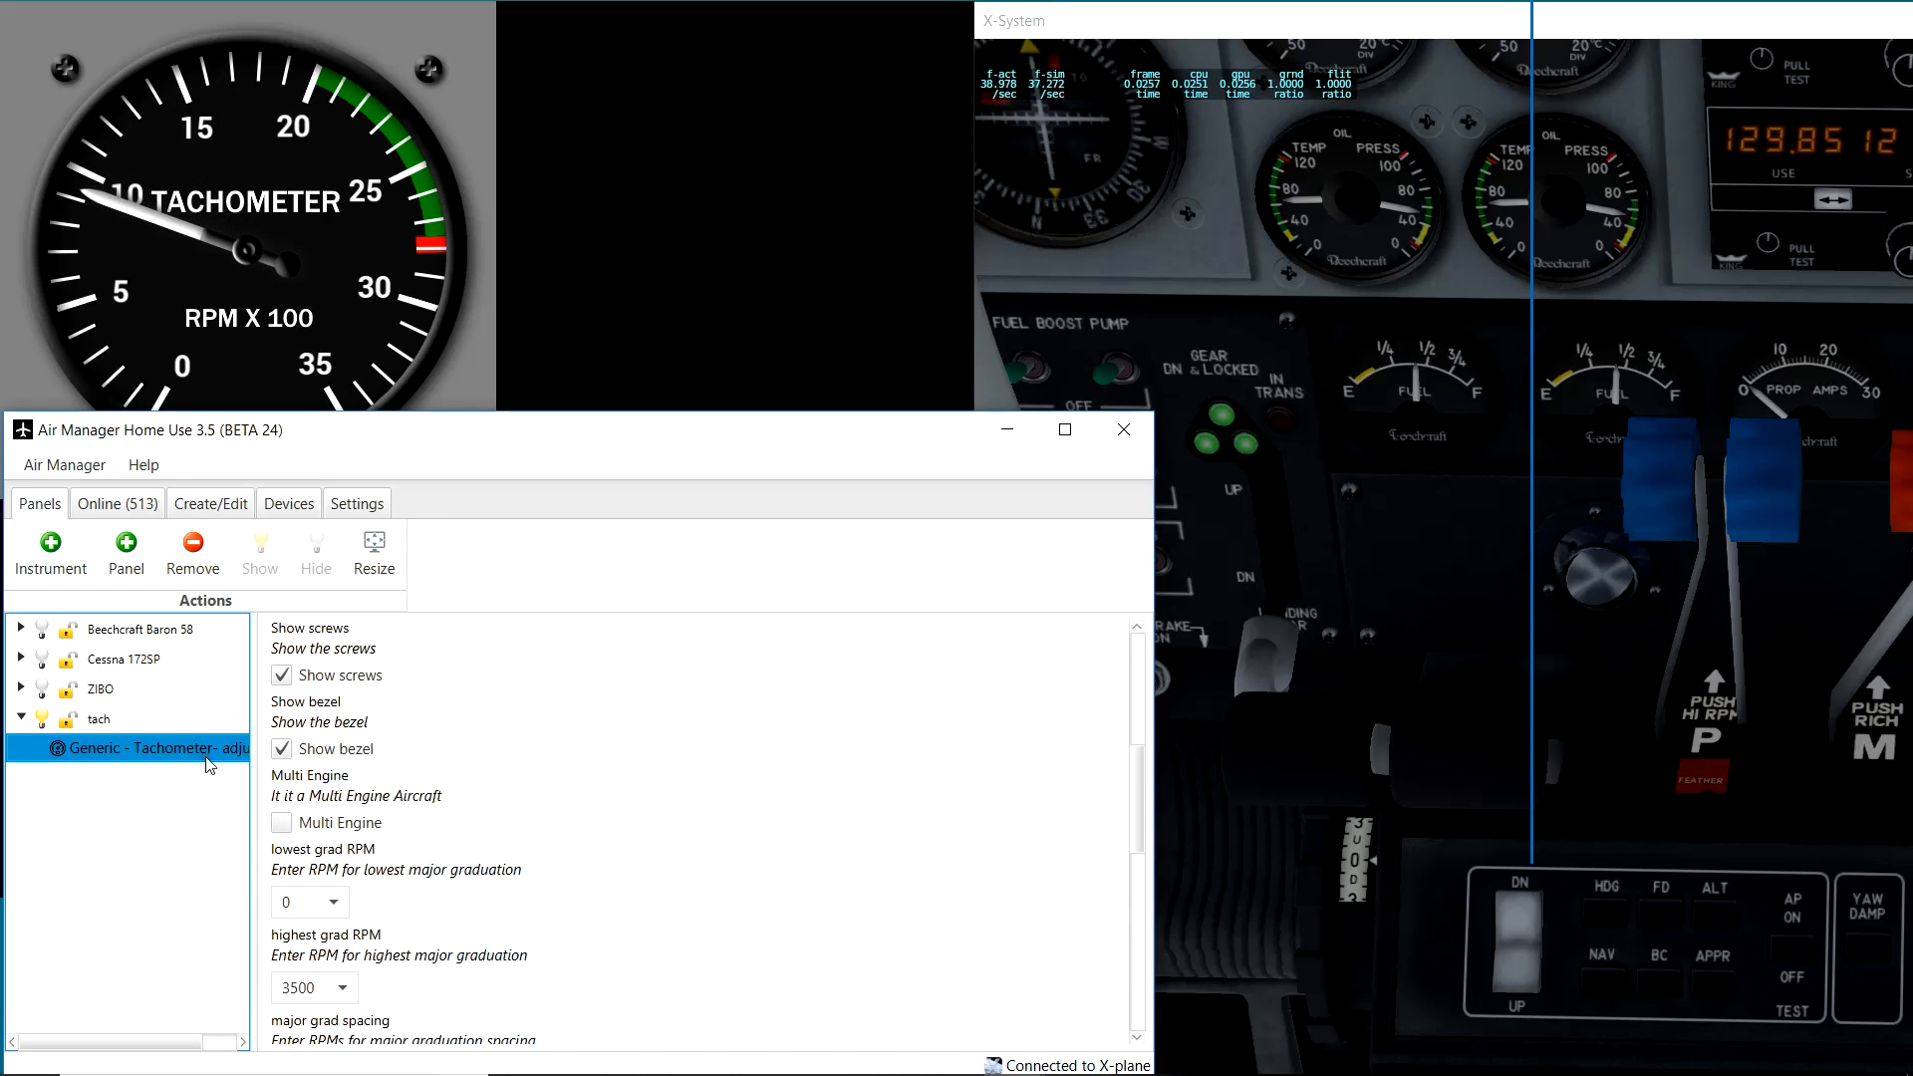
{"action": "scroll", "coordinate": [662, 727], "scroll_direction": "down", "scroll_amount": 8}
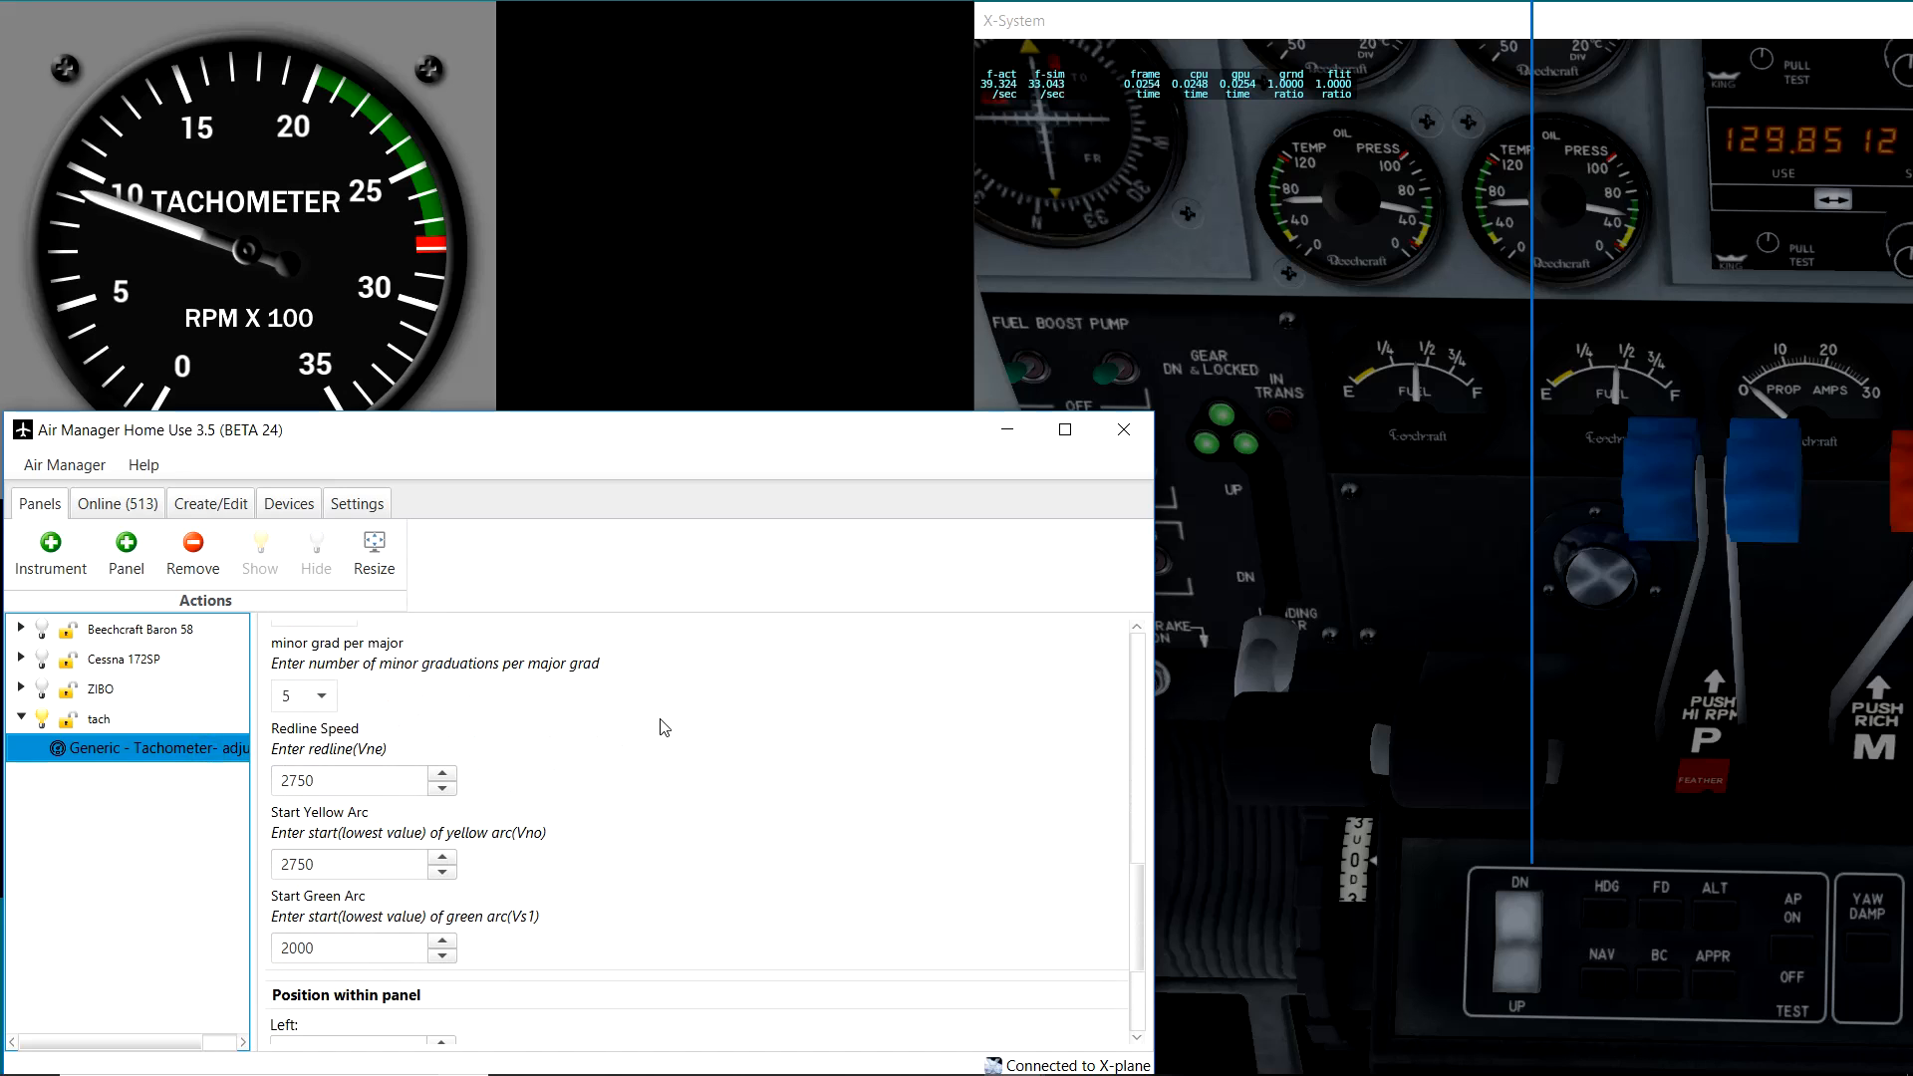
{"action": "left_click", "coordinate": [321, 697]}
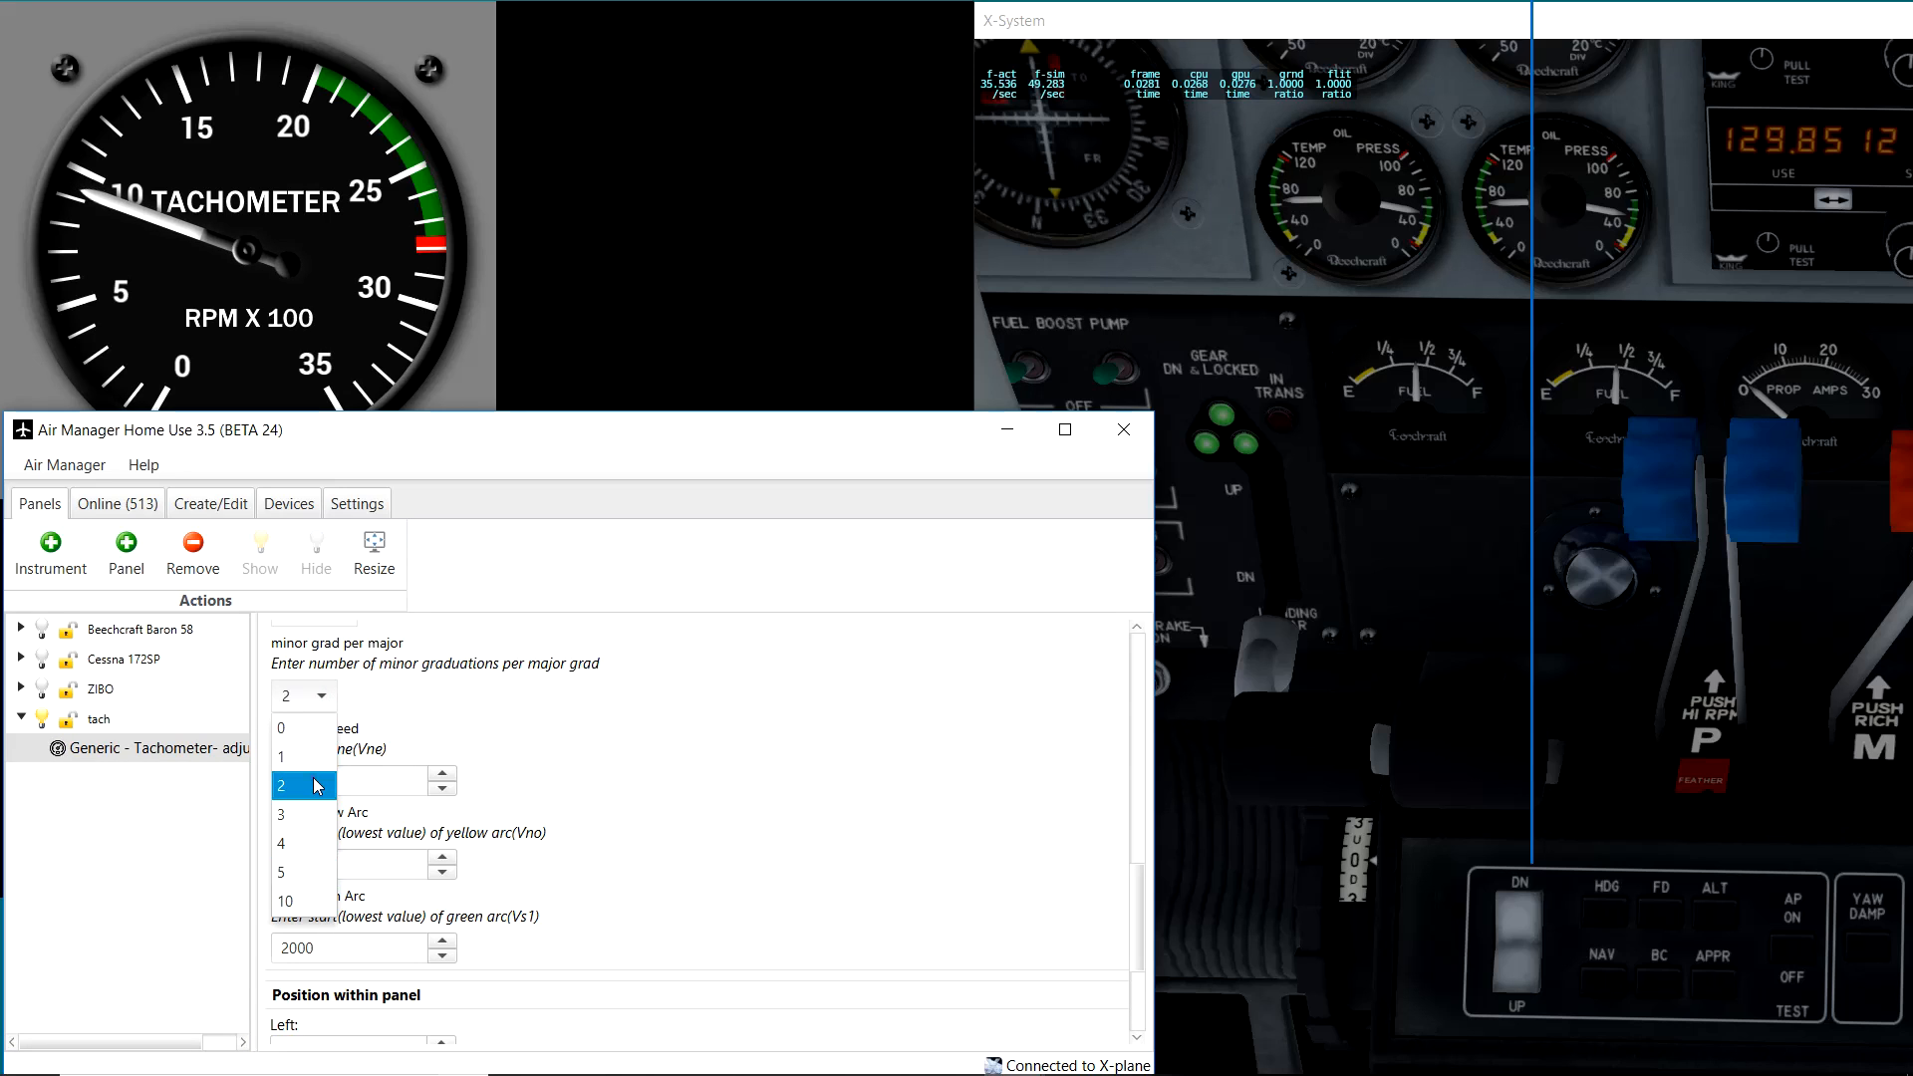
{"action": "left_click", "coordinate": [302, 786]}
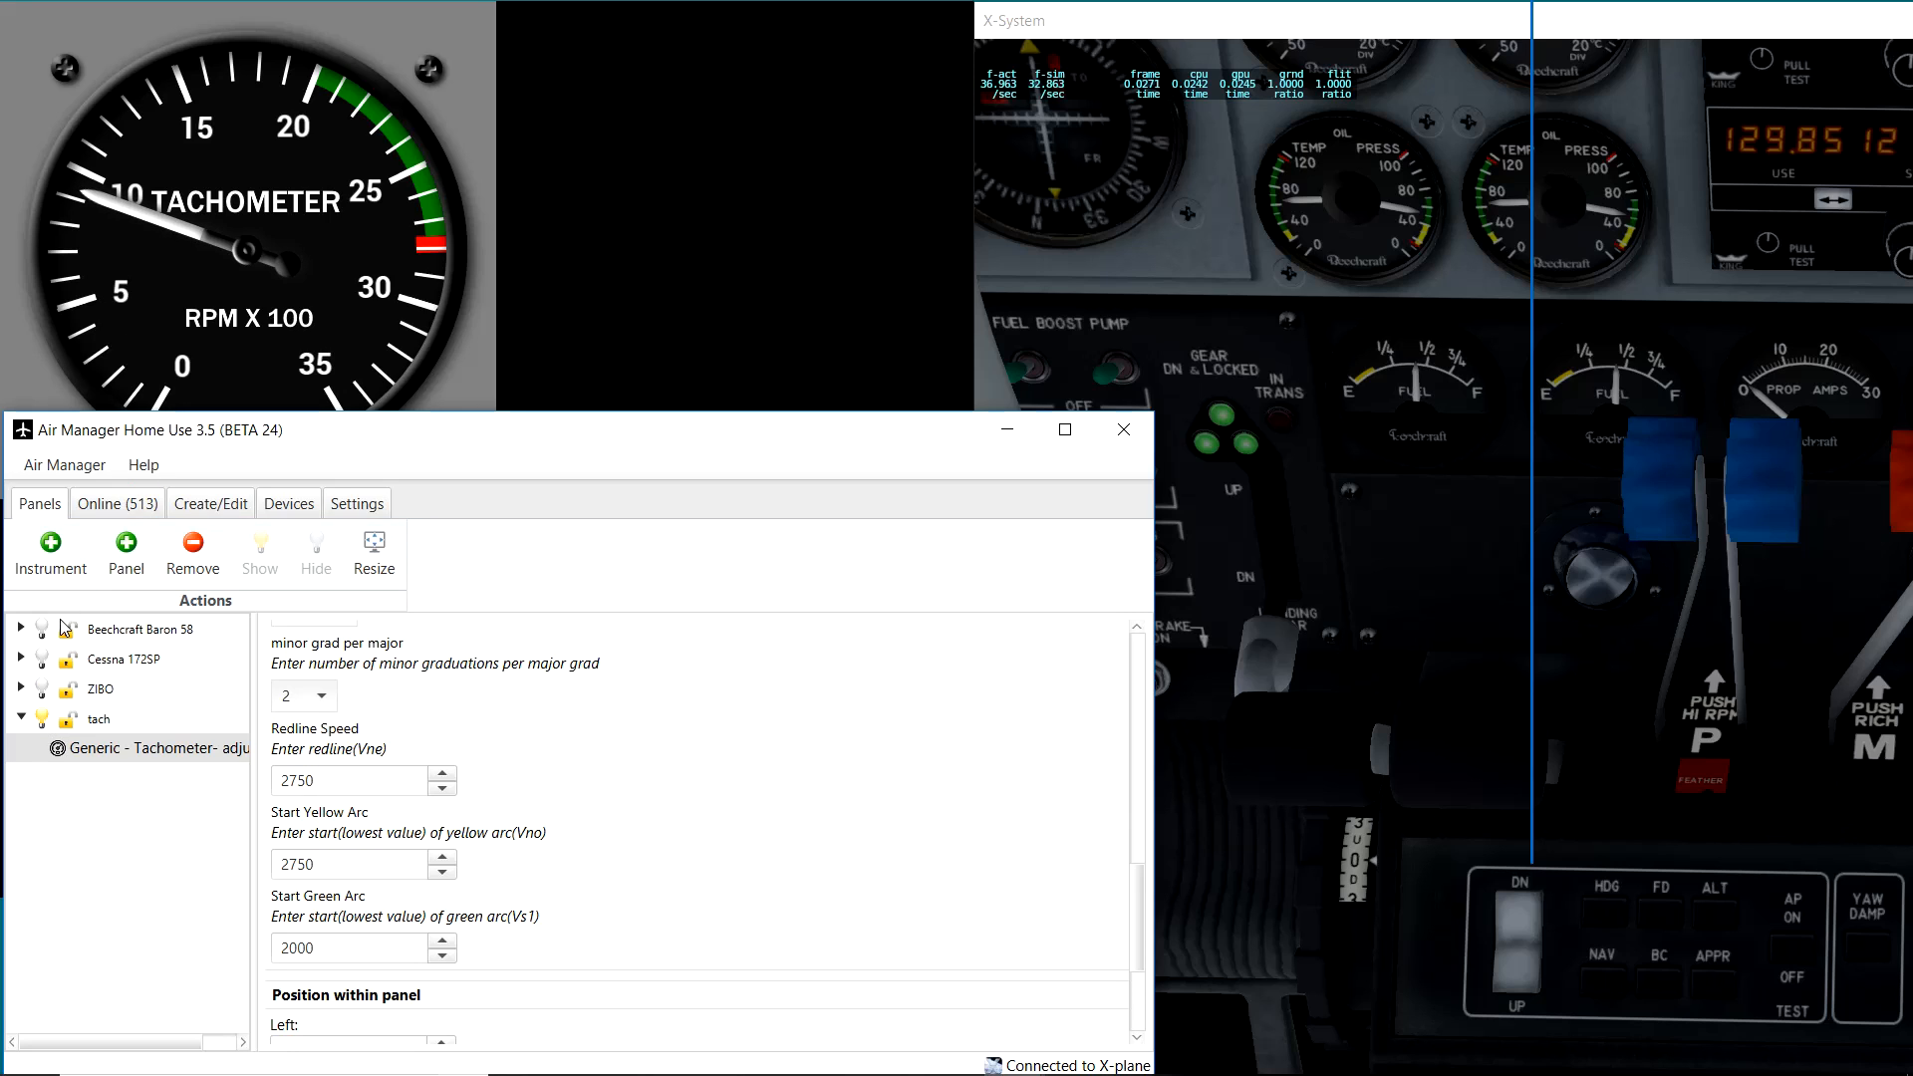
Step: Reload the tach panel to apply the new minor graduation setting and return to Air Manager
{"action": "left_click", "coordinate": [39, 713]}
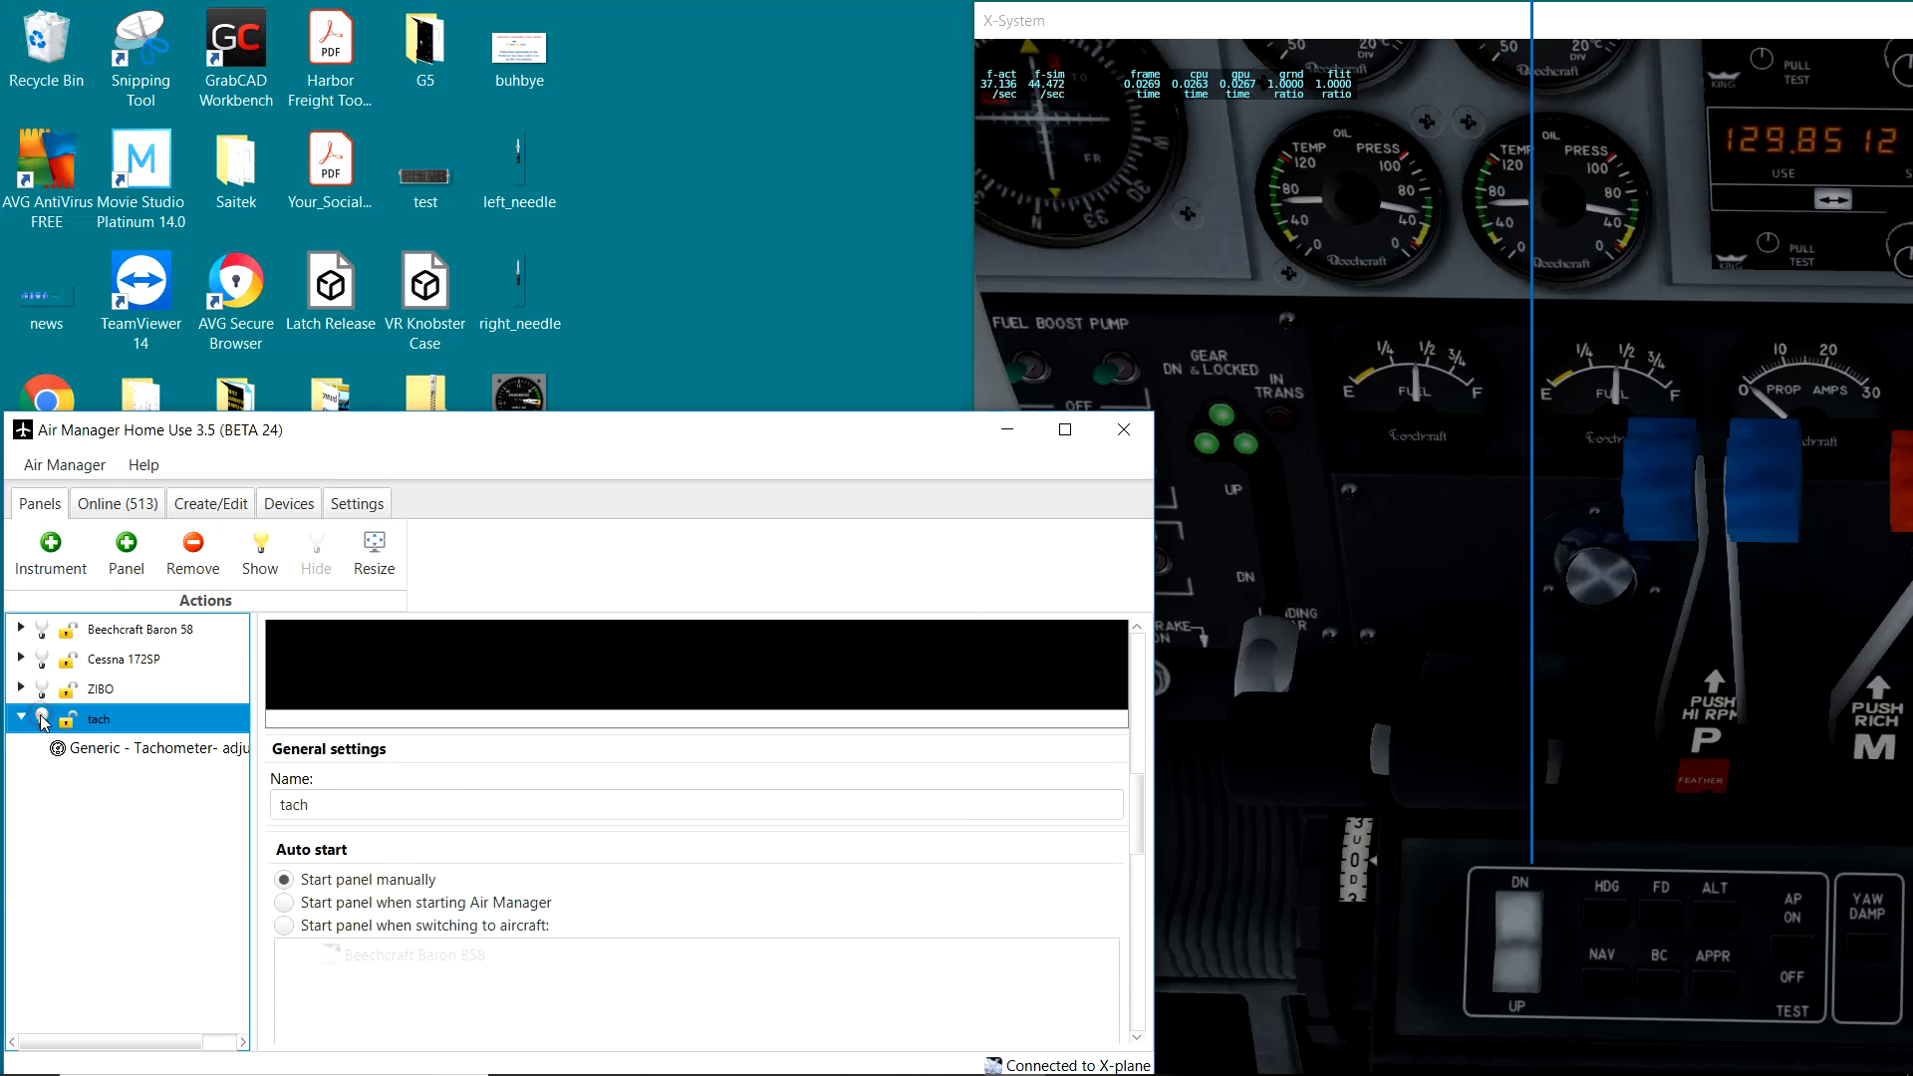
{"action": "left_click", "coordinate": [40, 714]}
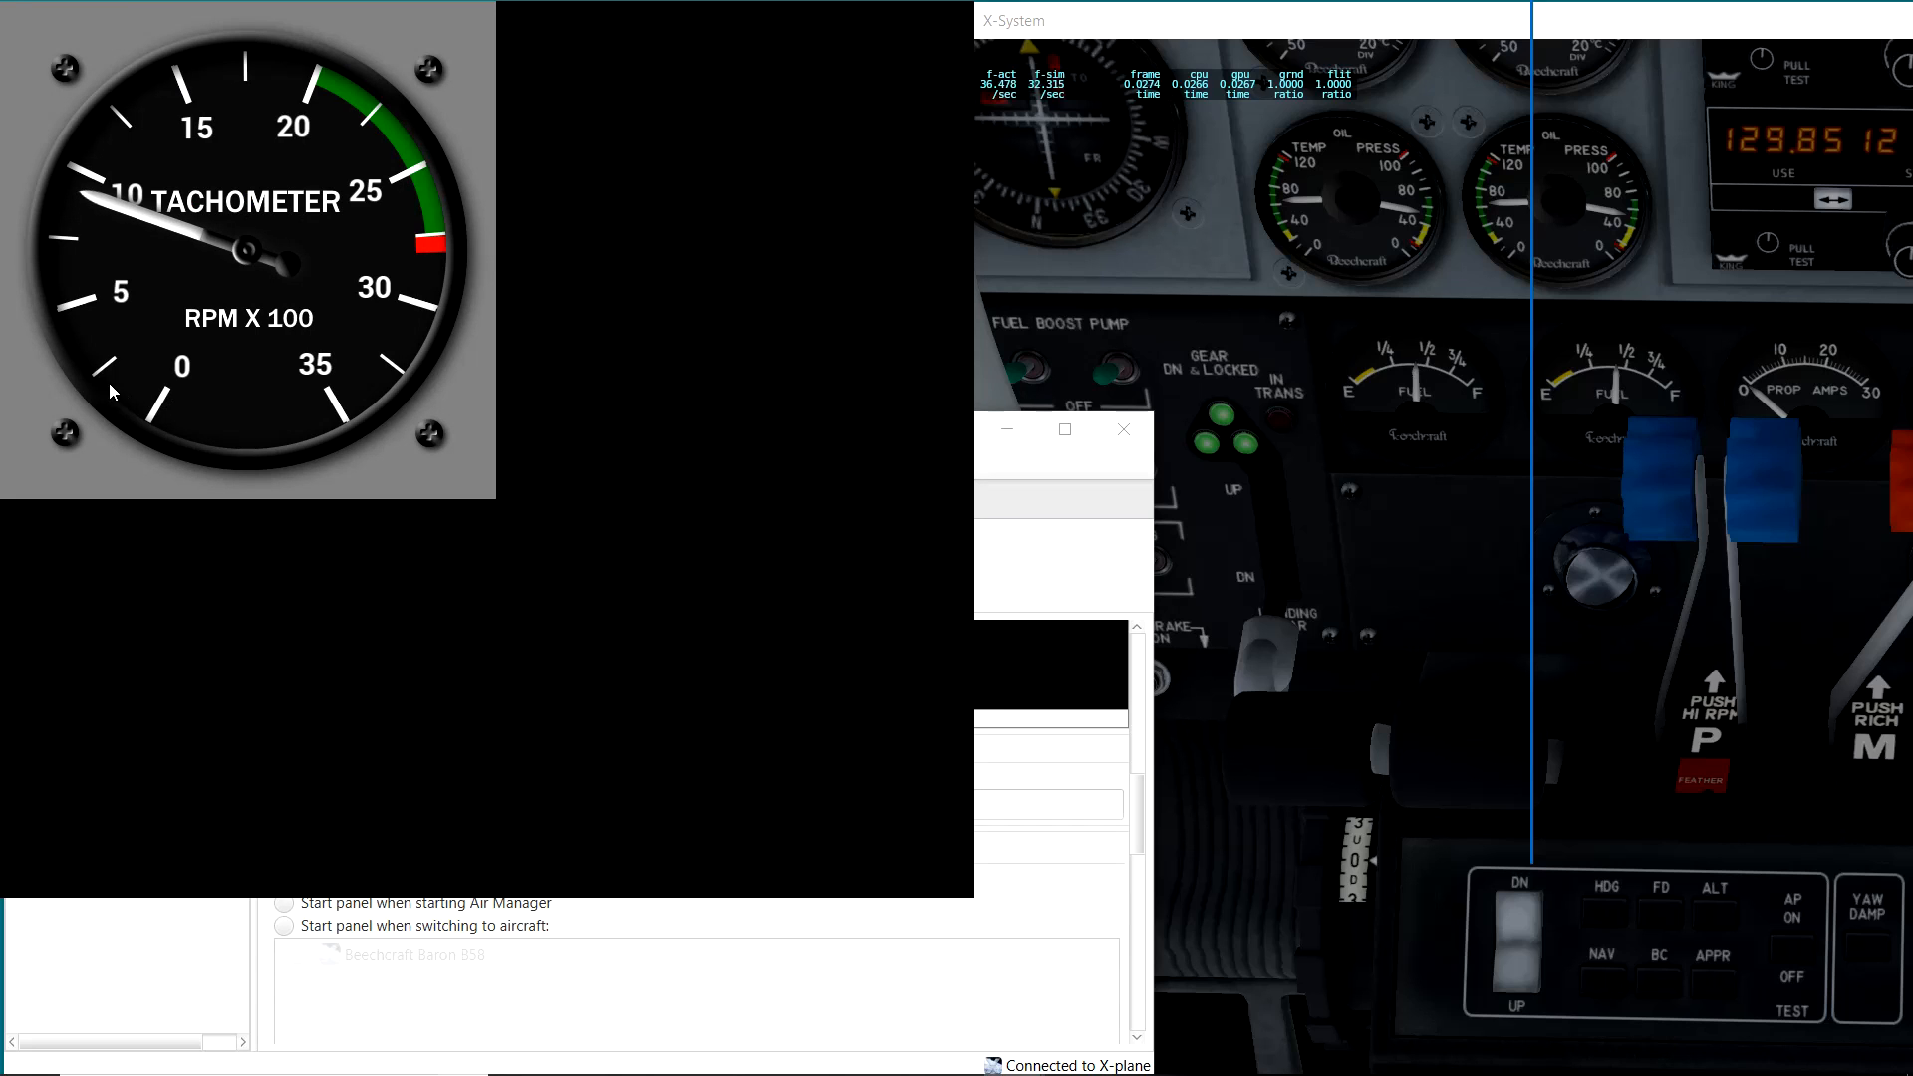
{"action": "left_click", "coordinate": [426, 928]}
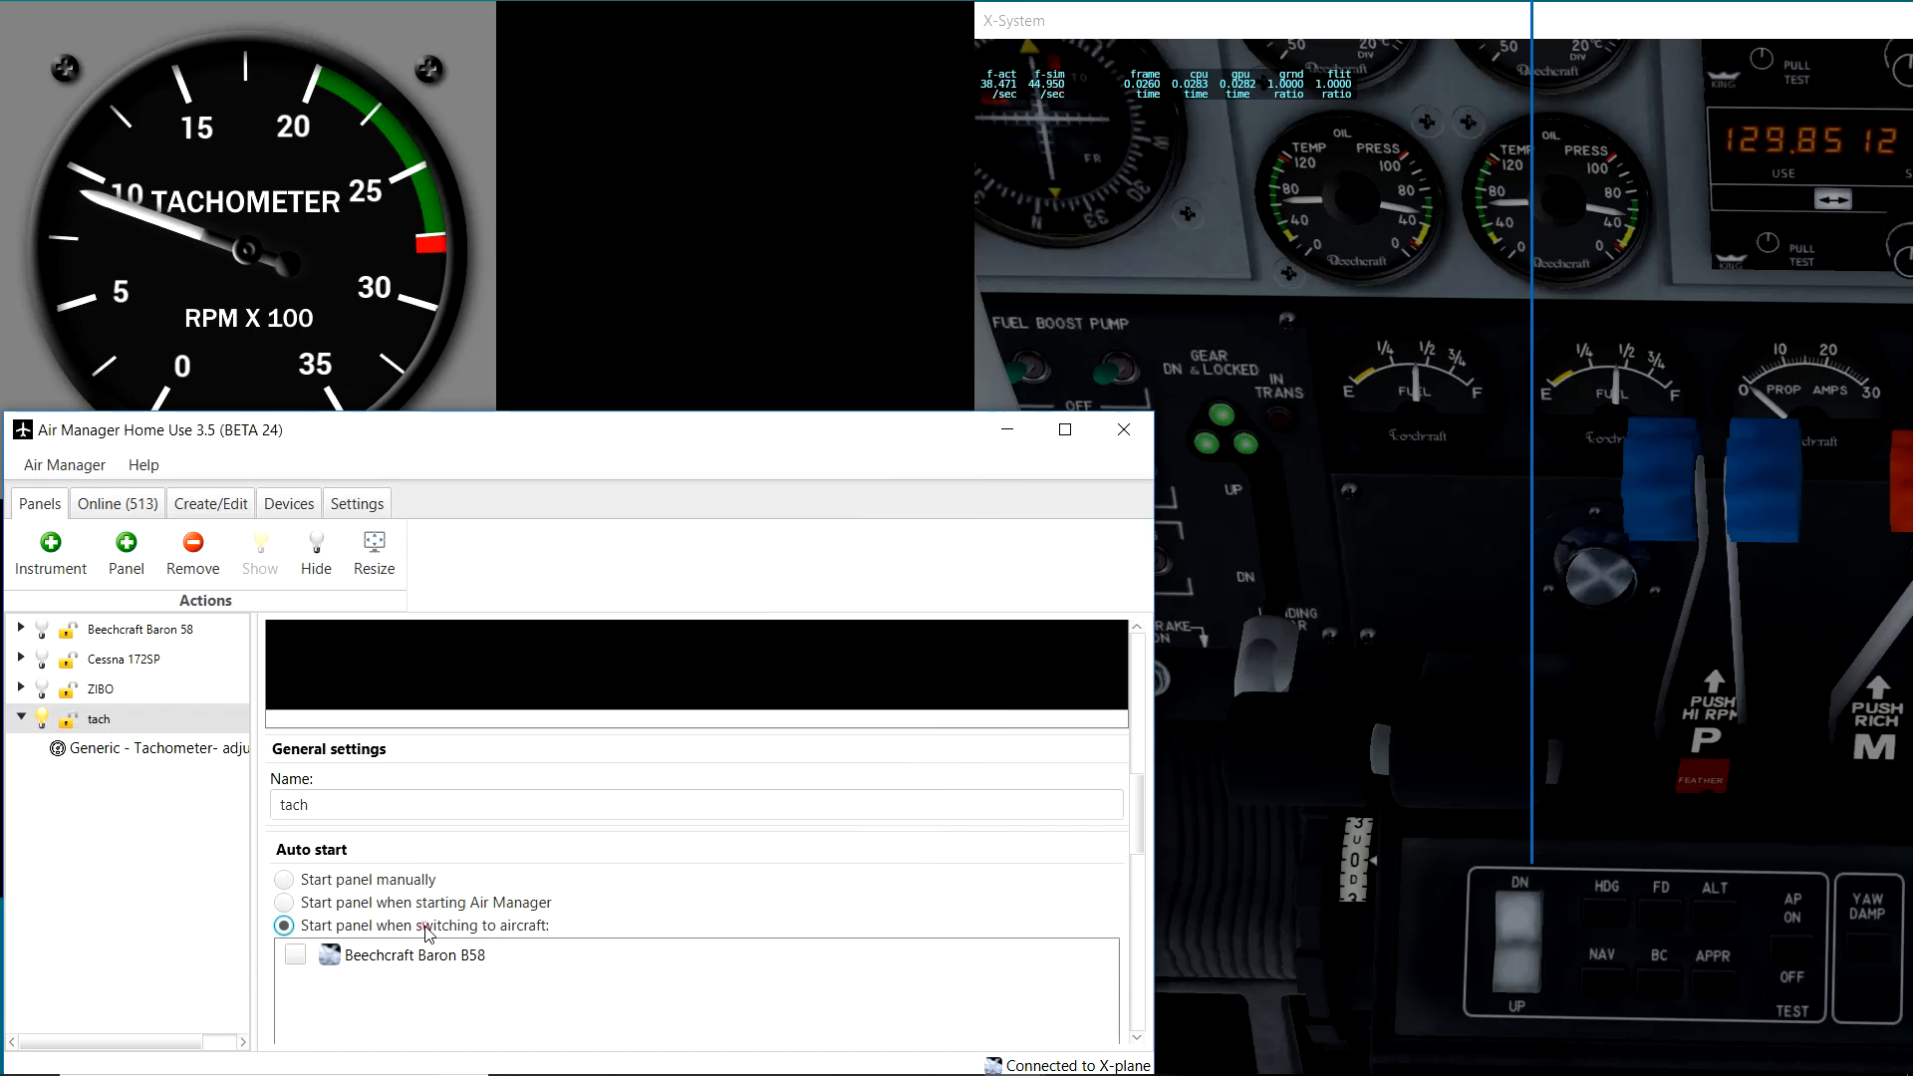
Step: Set the tachometer's minor graduations per major graduation to 10 and reload the tach panel, ending back in Air Manager
{"action": "left_click", "coordinate": [99, 748]}
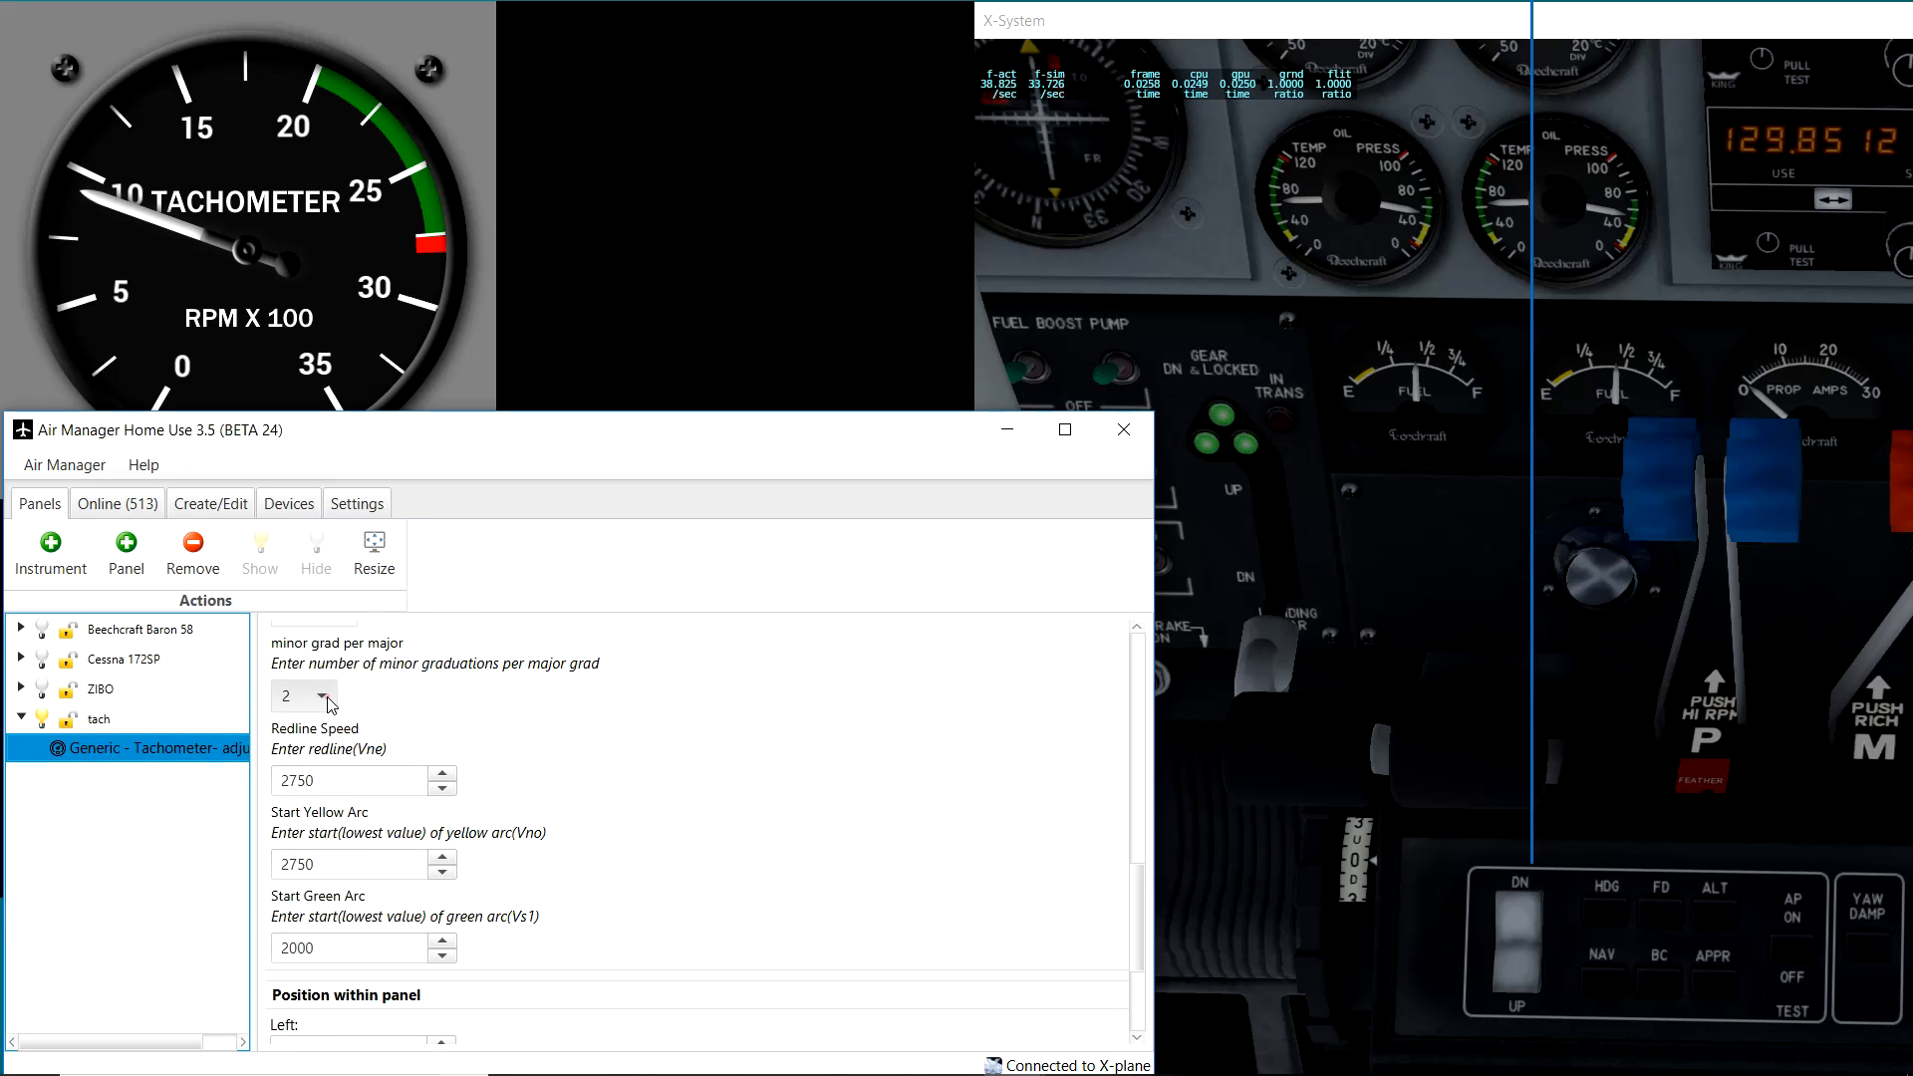
{"action": "left_click", "coordinate": [325, 697]}
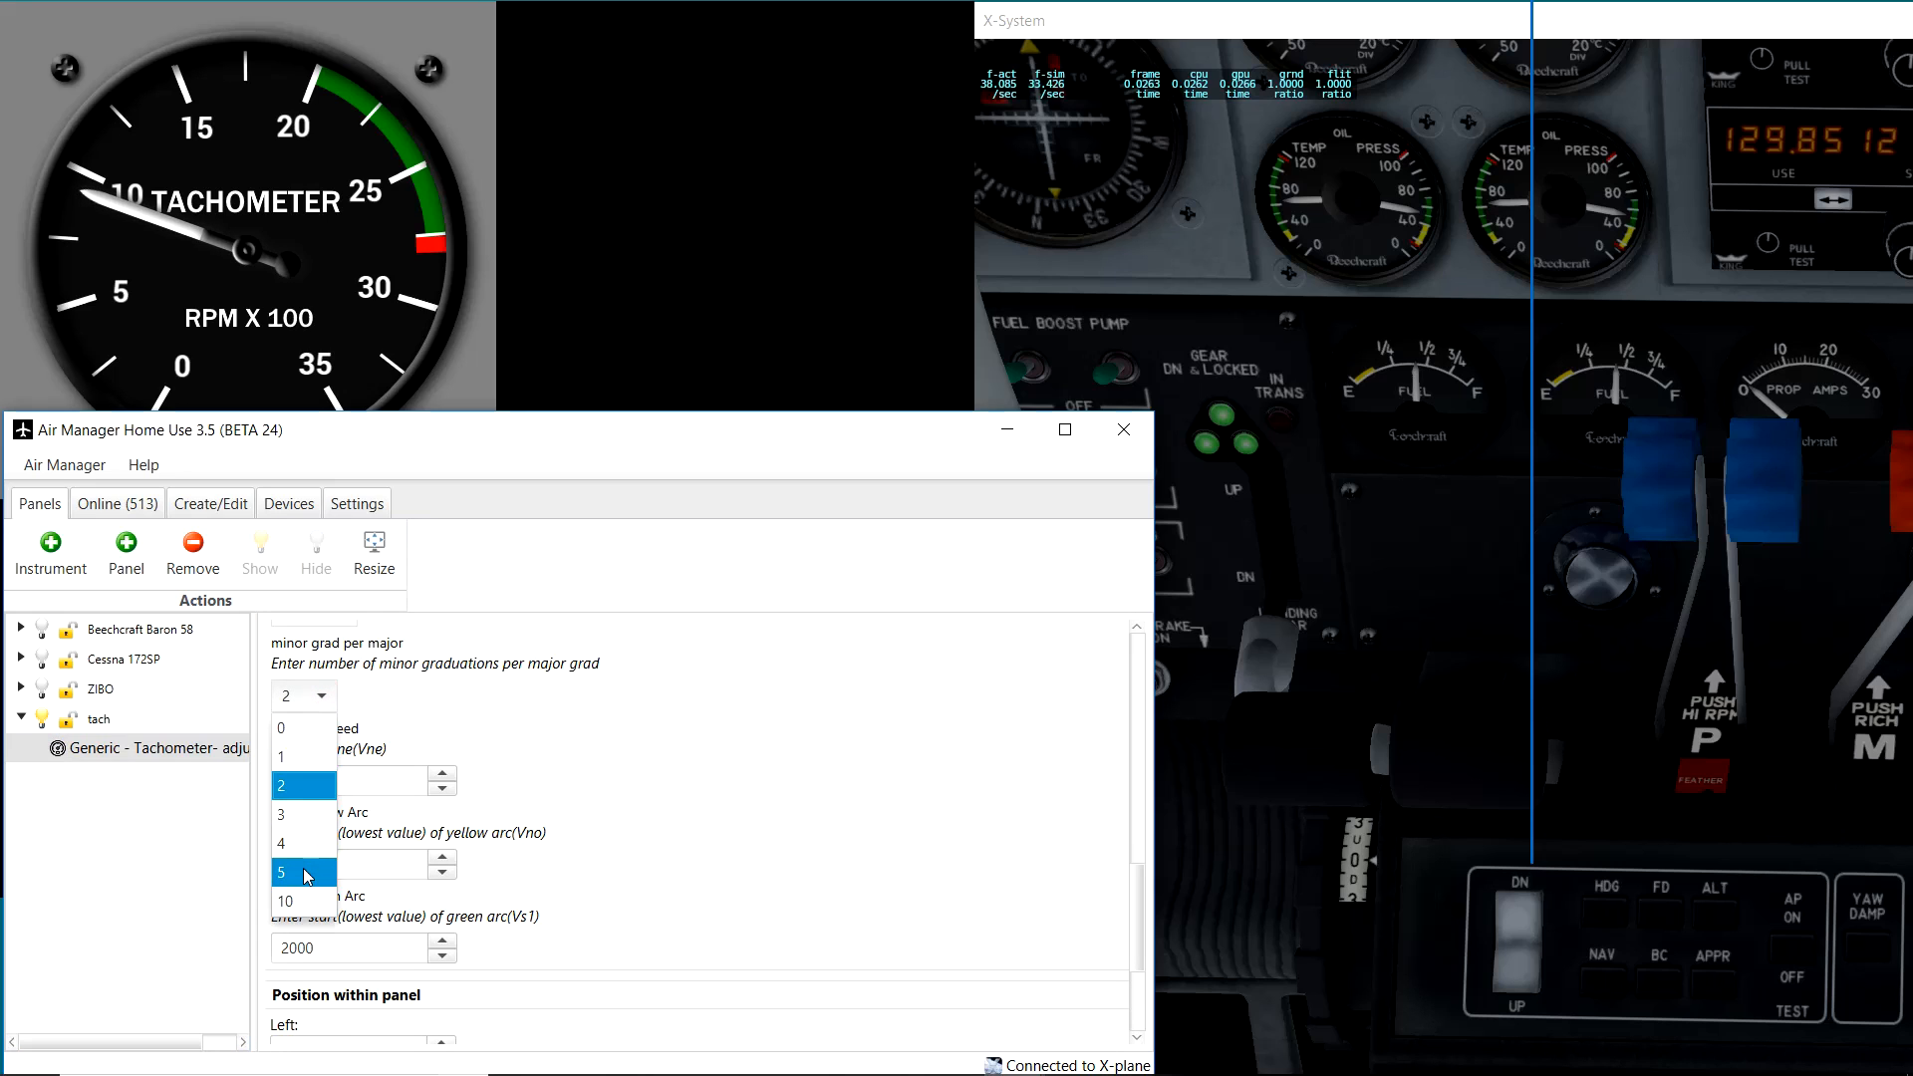
{"action": "left_click", "coordinate": [316, 901]}
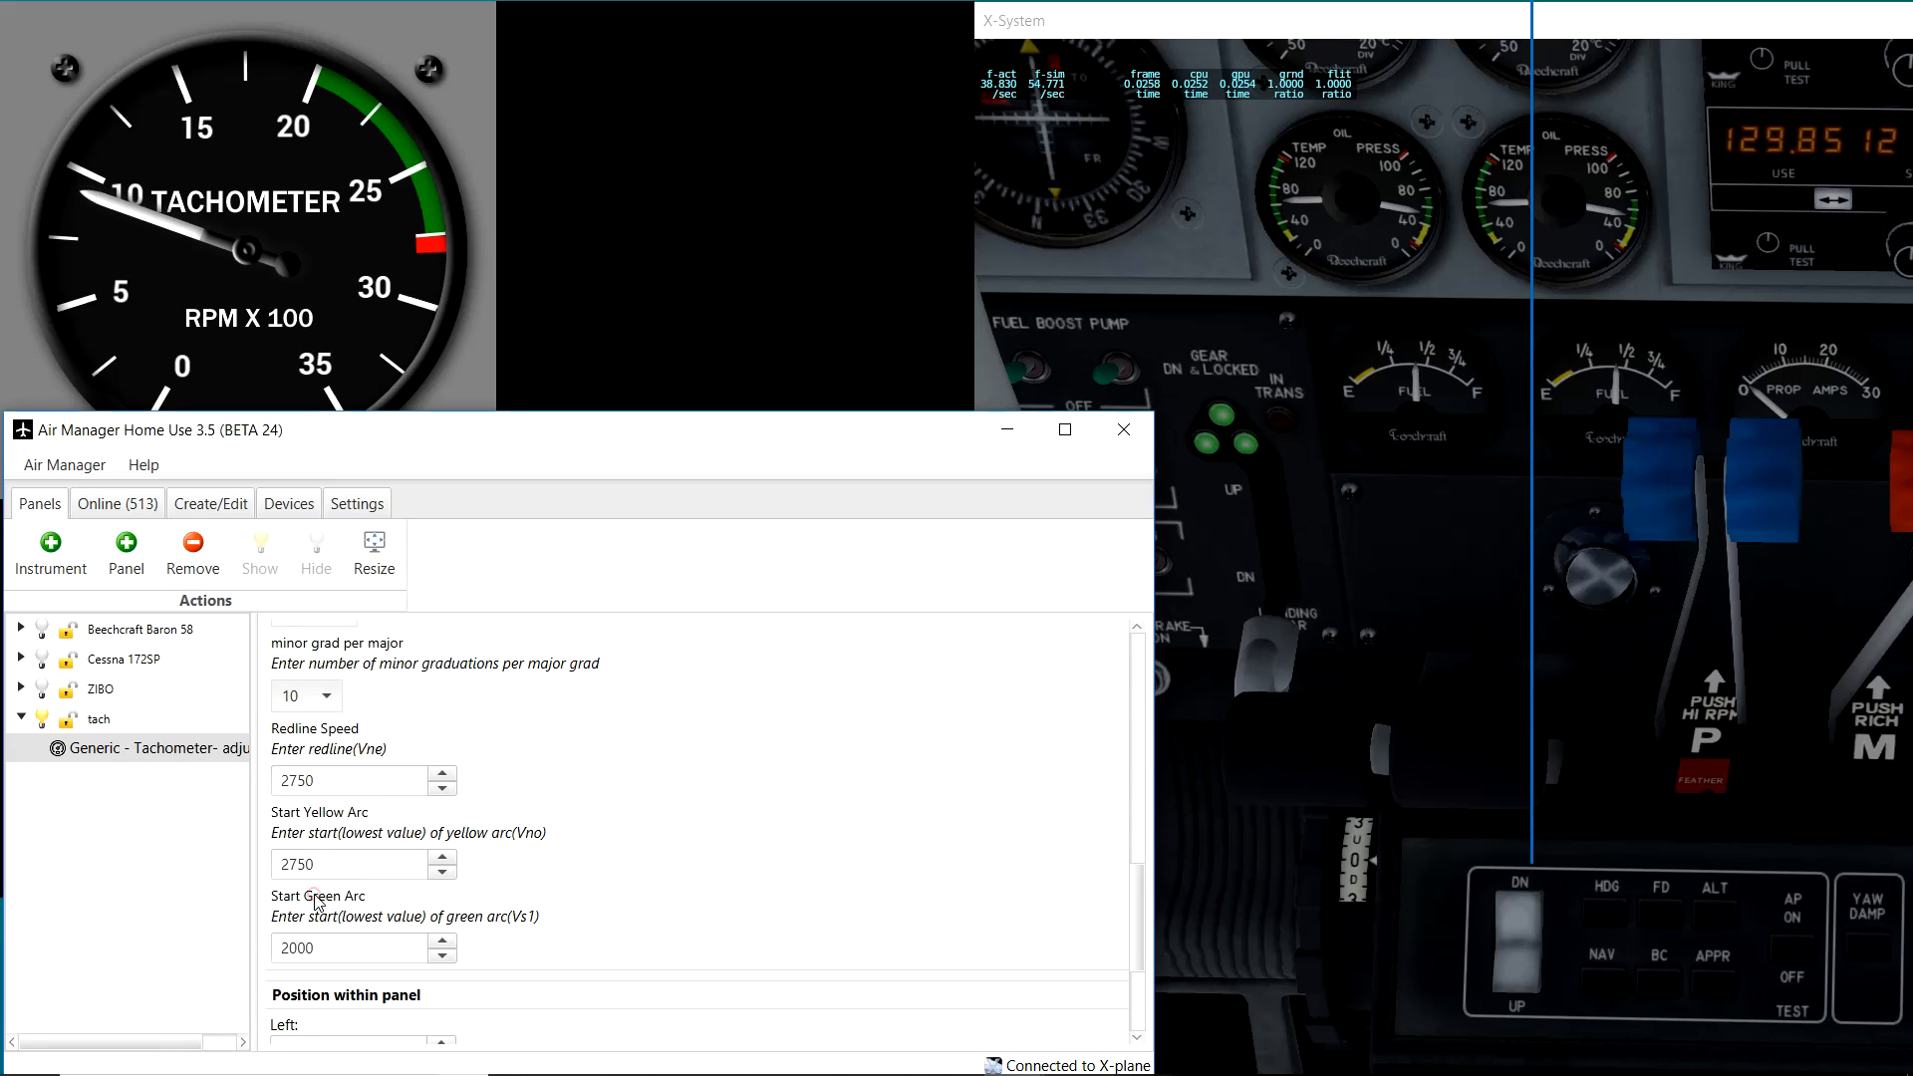
{"action": "left_click", "coordinate": [59, 716]}
{"action": "left_click", "coordinate": [42, 718]}
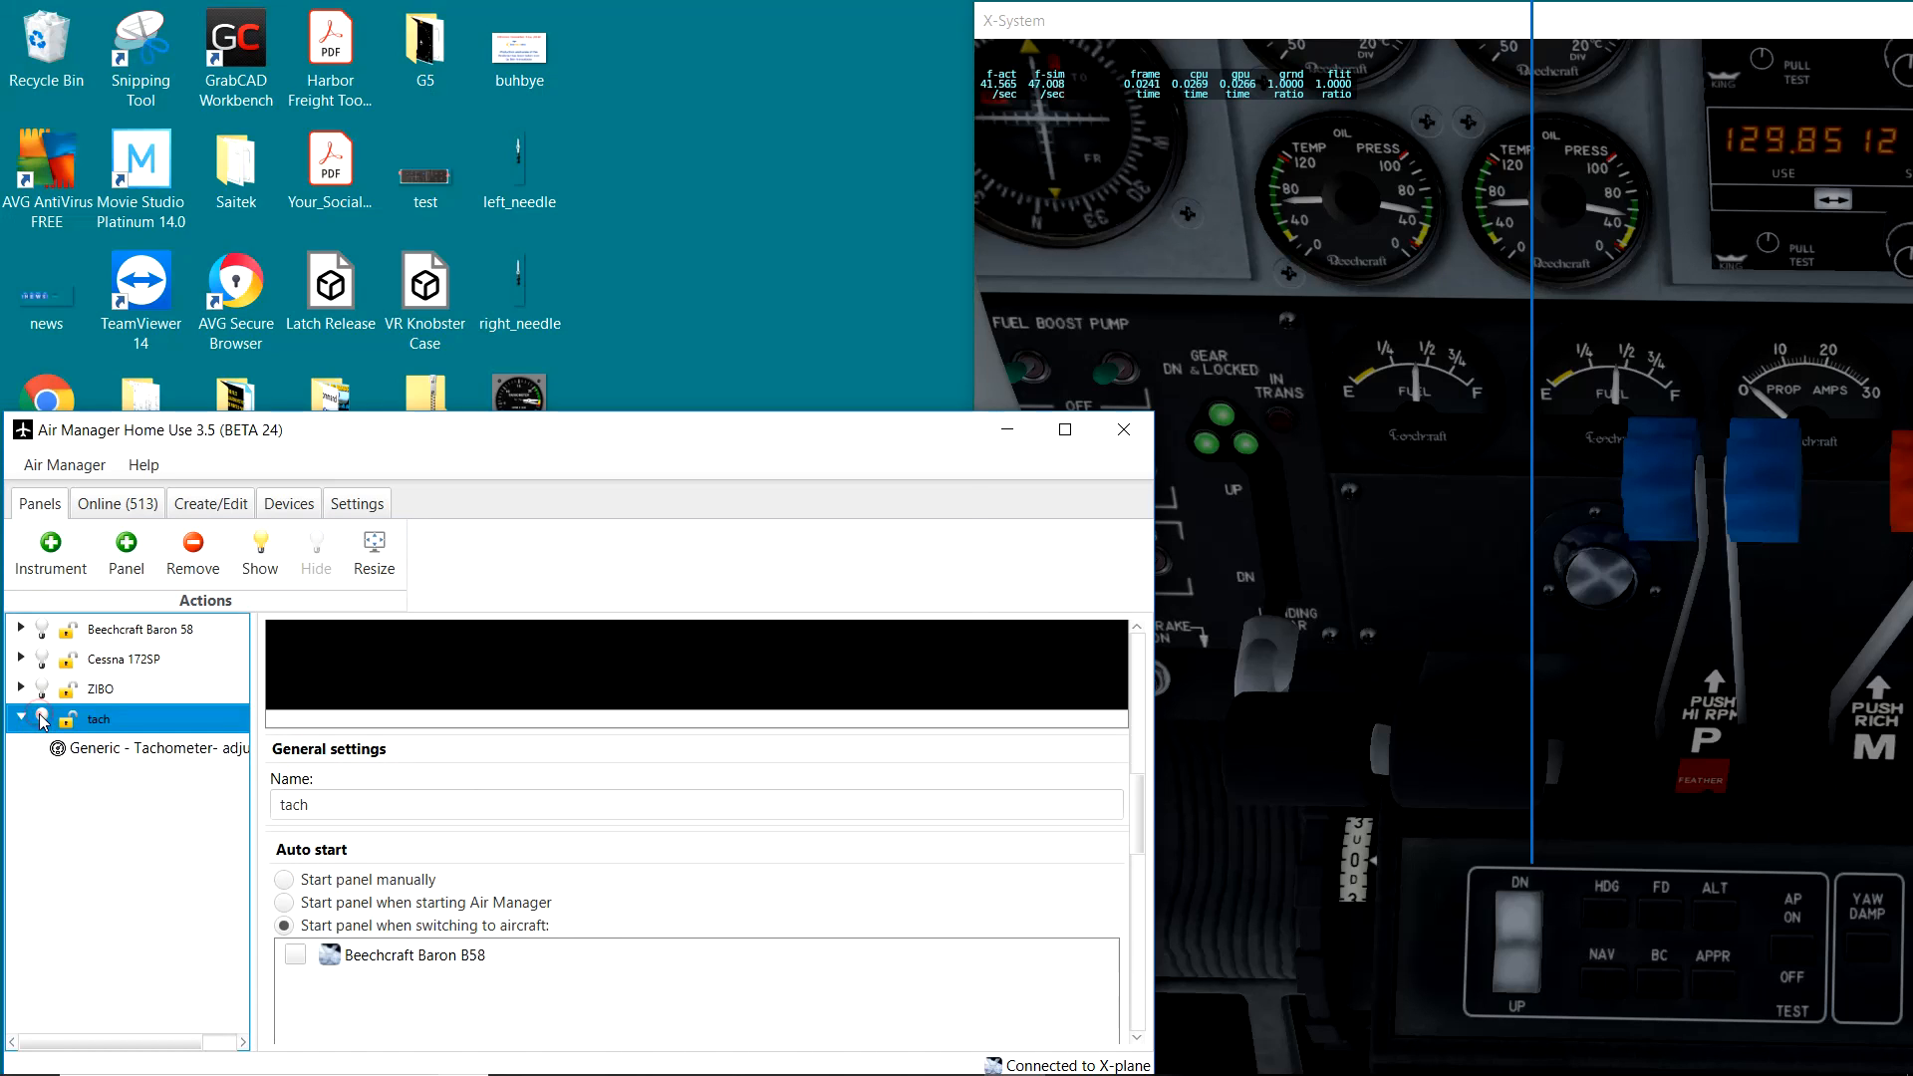
{"action": "left_click", "coordinate": [42, 718]}
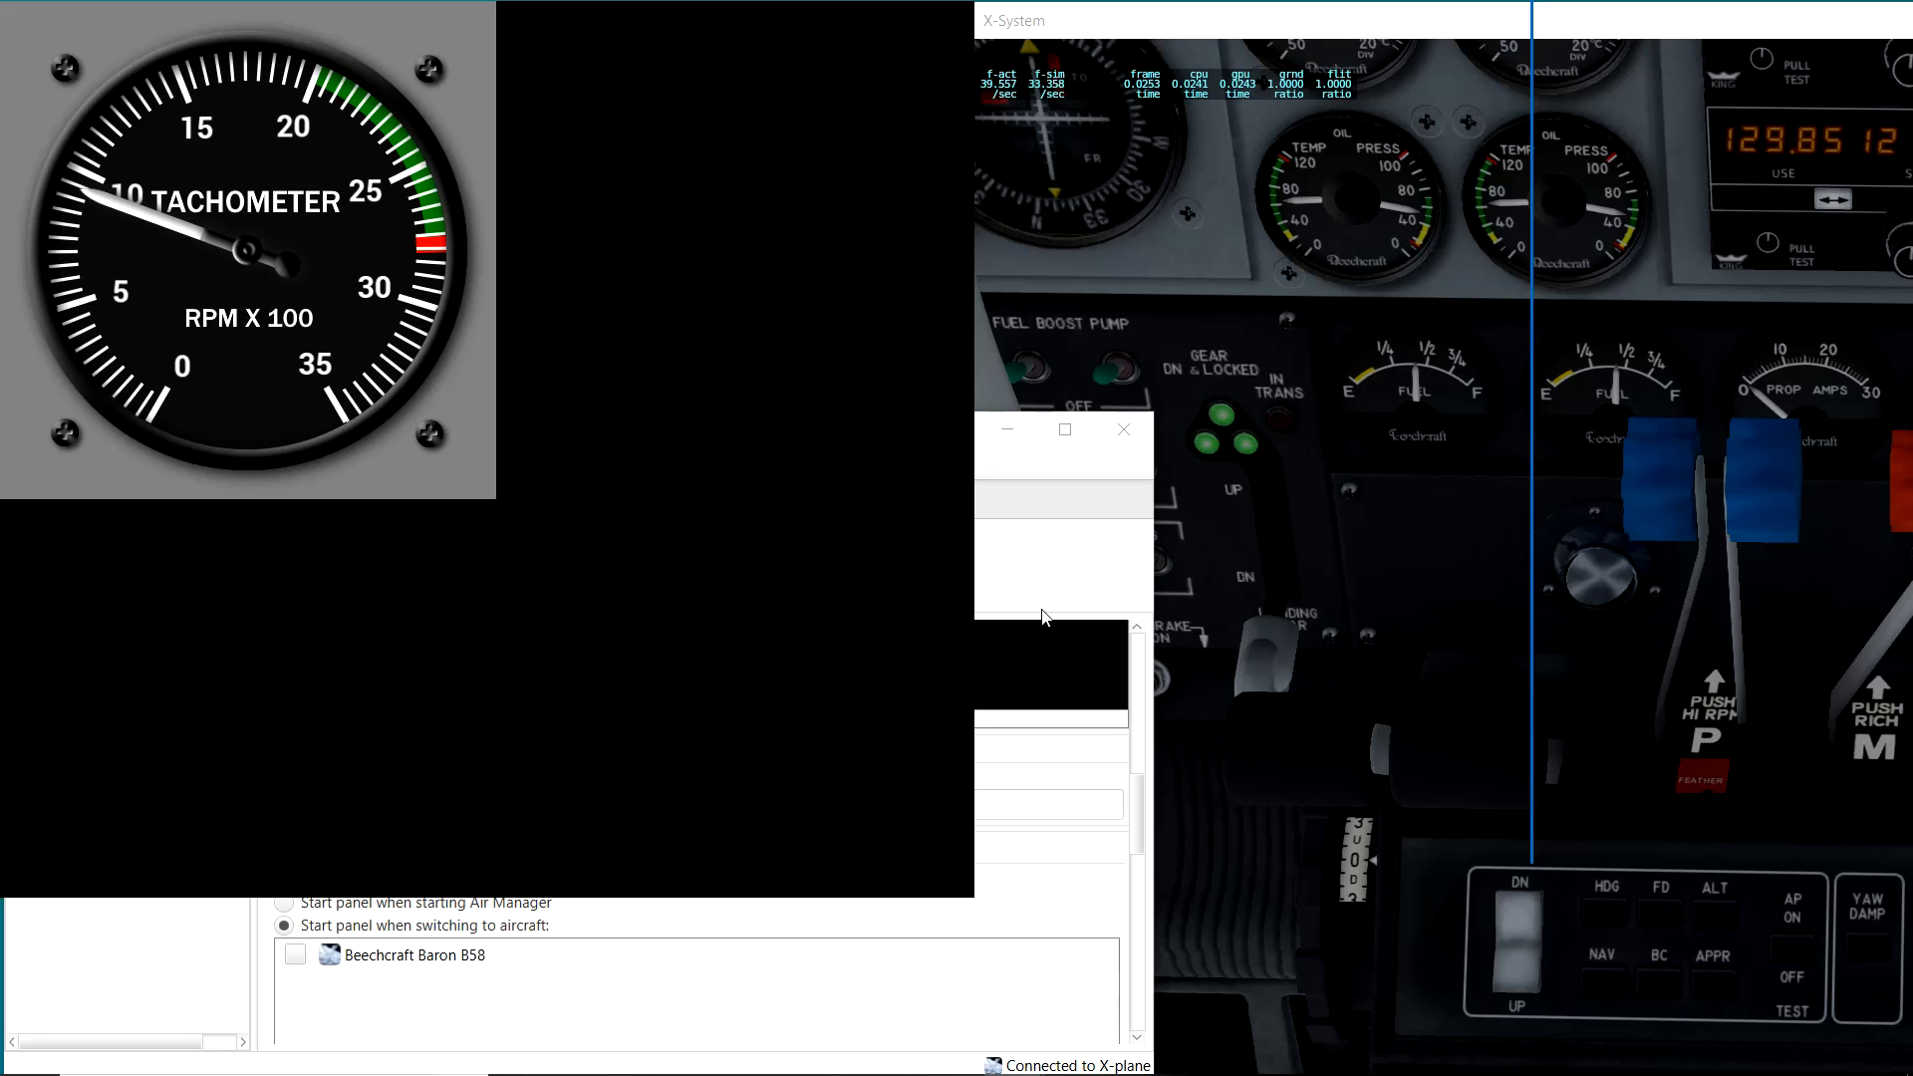
{"action": "left_click", "coordinate": [631, 1008]}
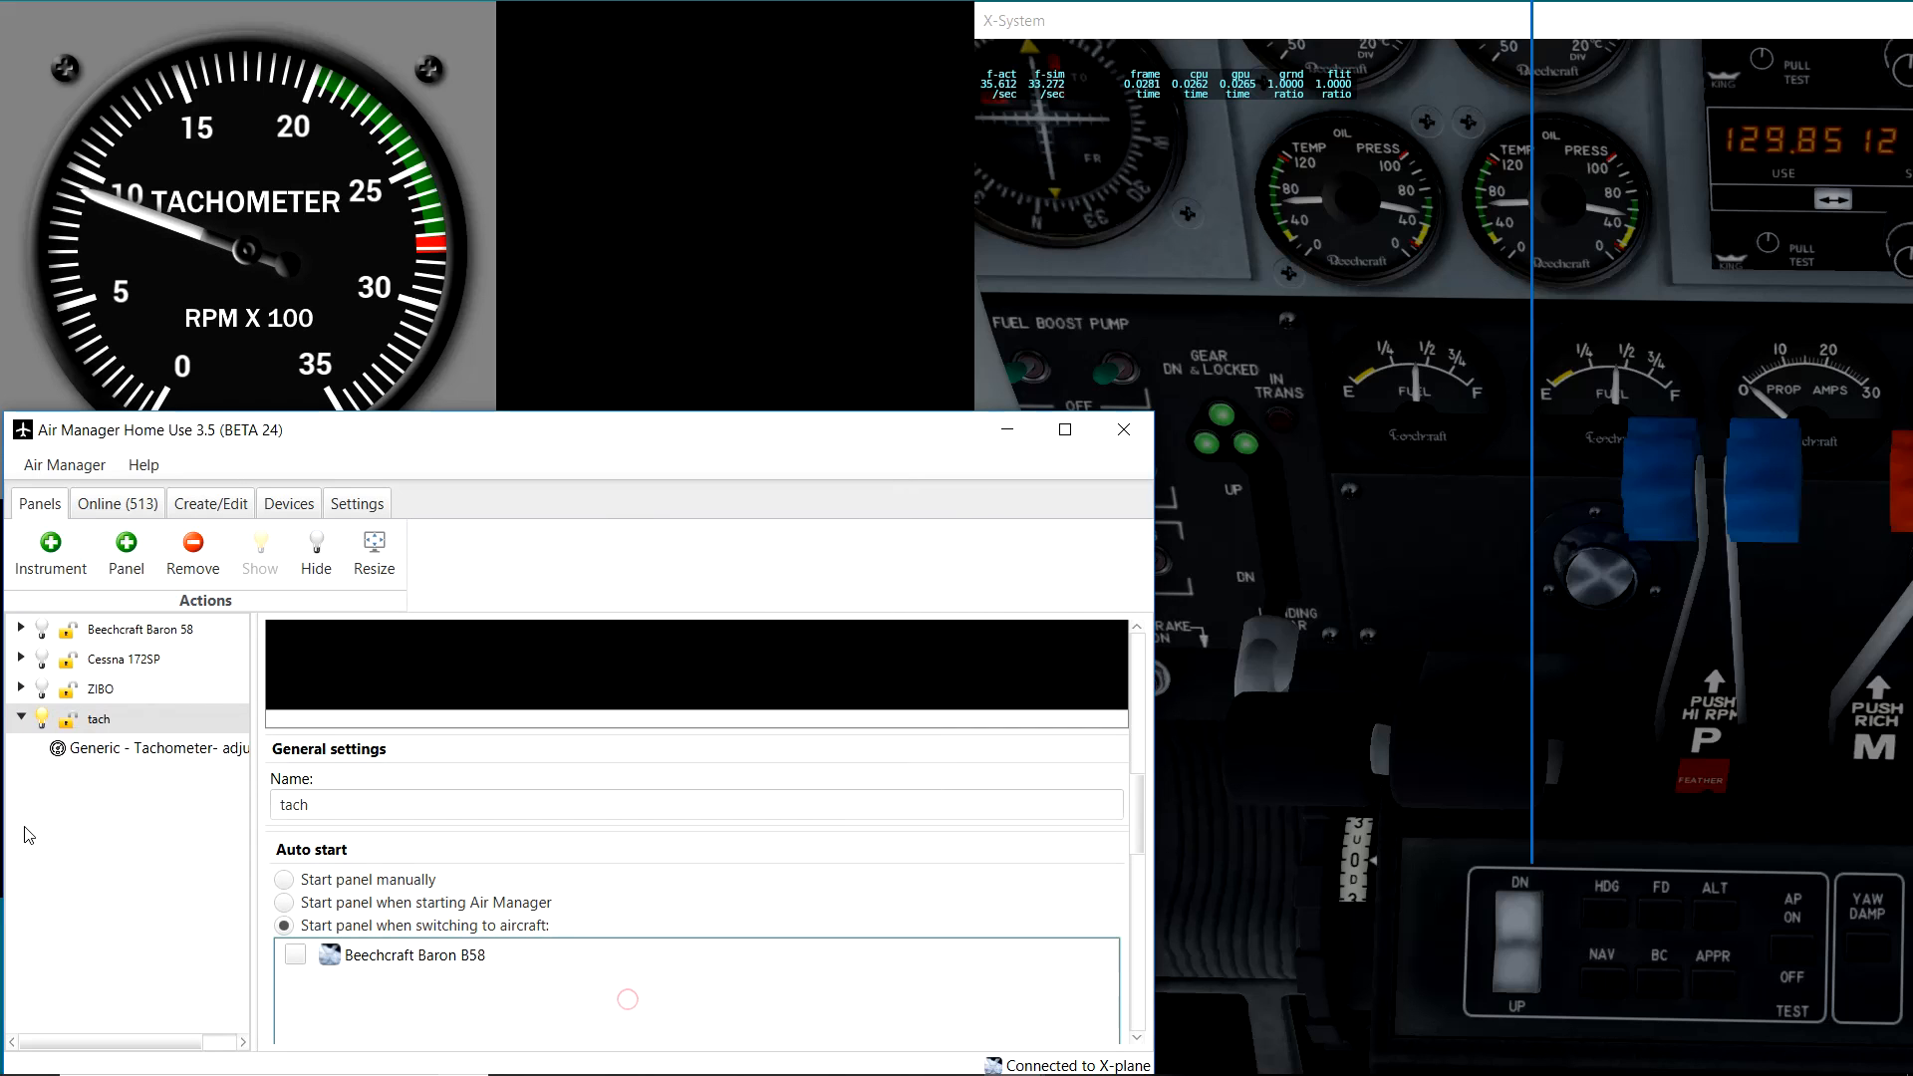
Step: Set the tachometer's major graduation spacing to 1000 RPM and reload the tach panel, ending back in Air Manager
{"action": "left_click", "coordinate": [121, 749]}
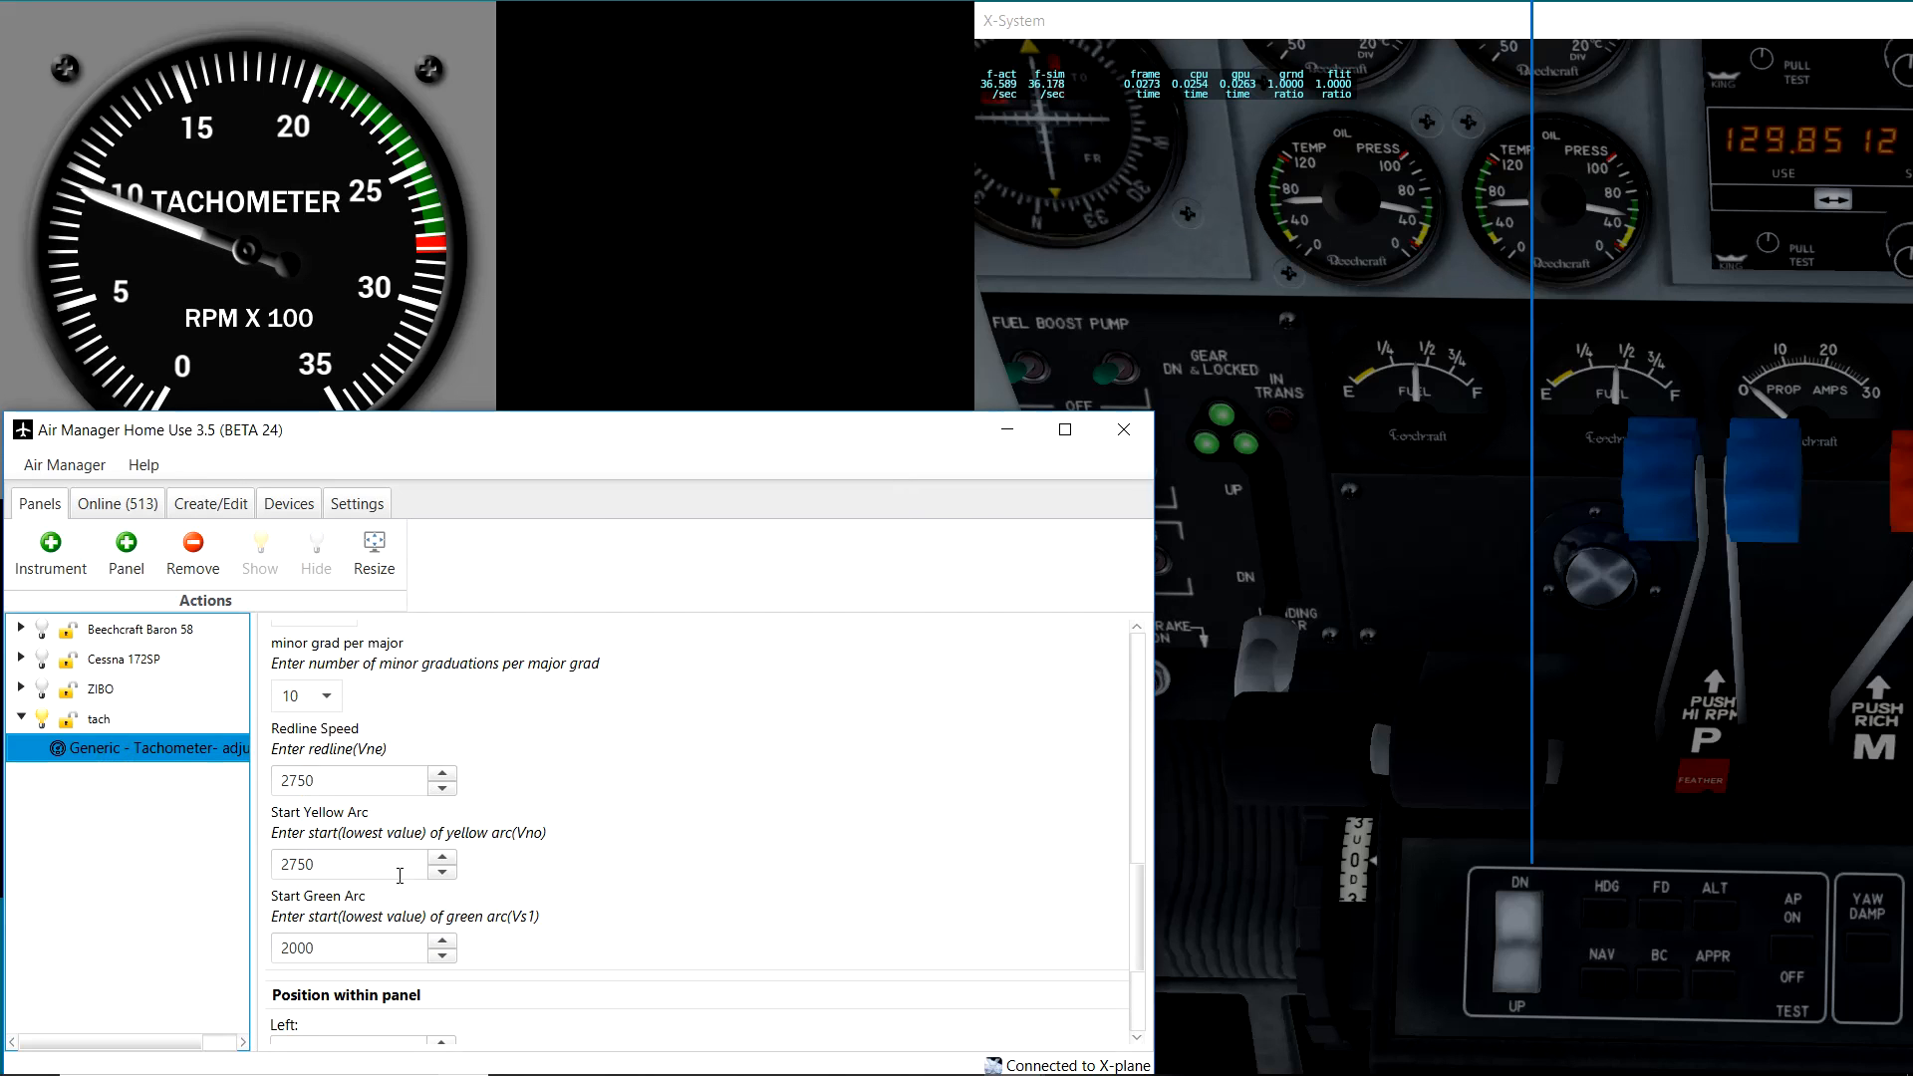
{"action": "scroll", "coordinate": [399, 875], "scroll_direction": "down", "scroll_amount": 3}
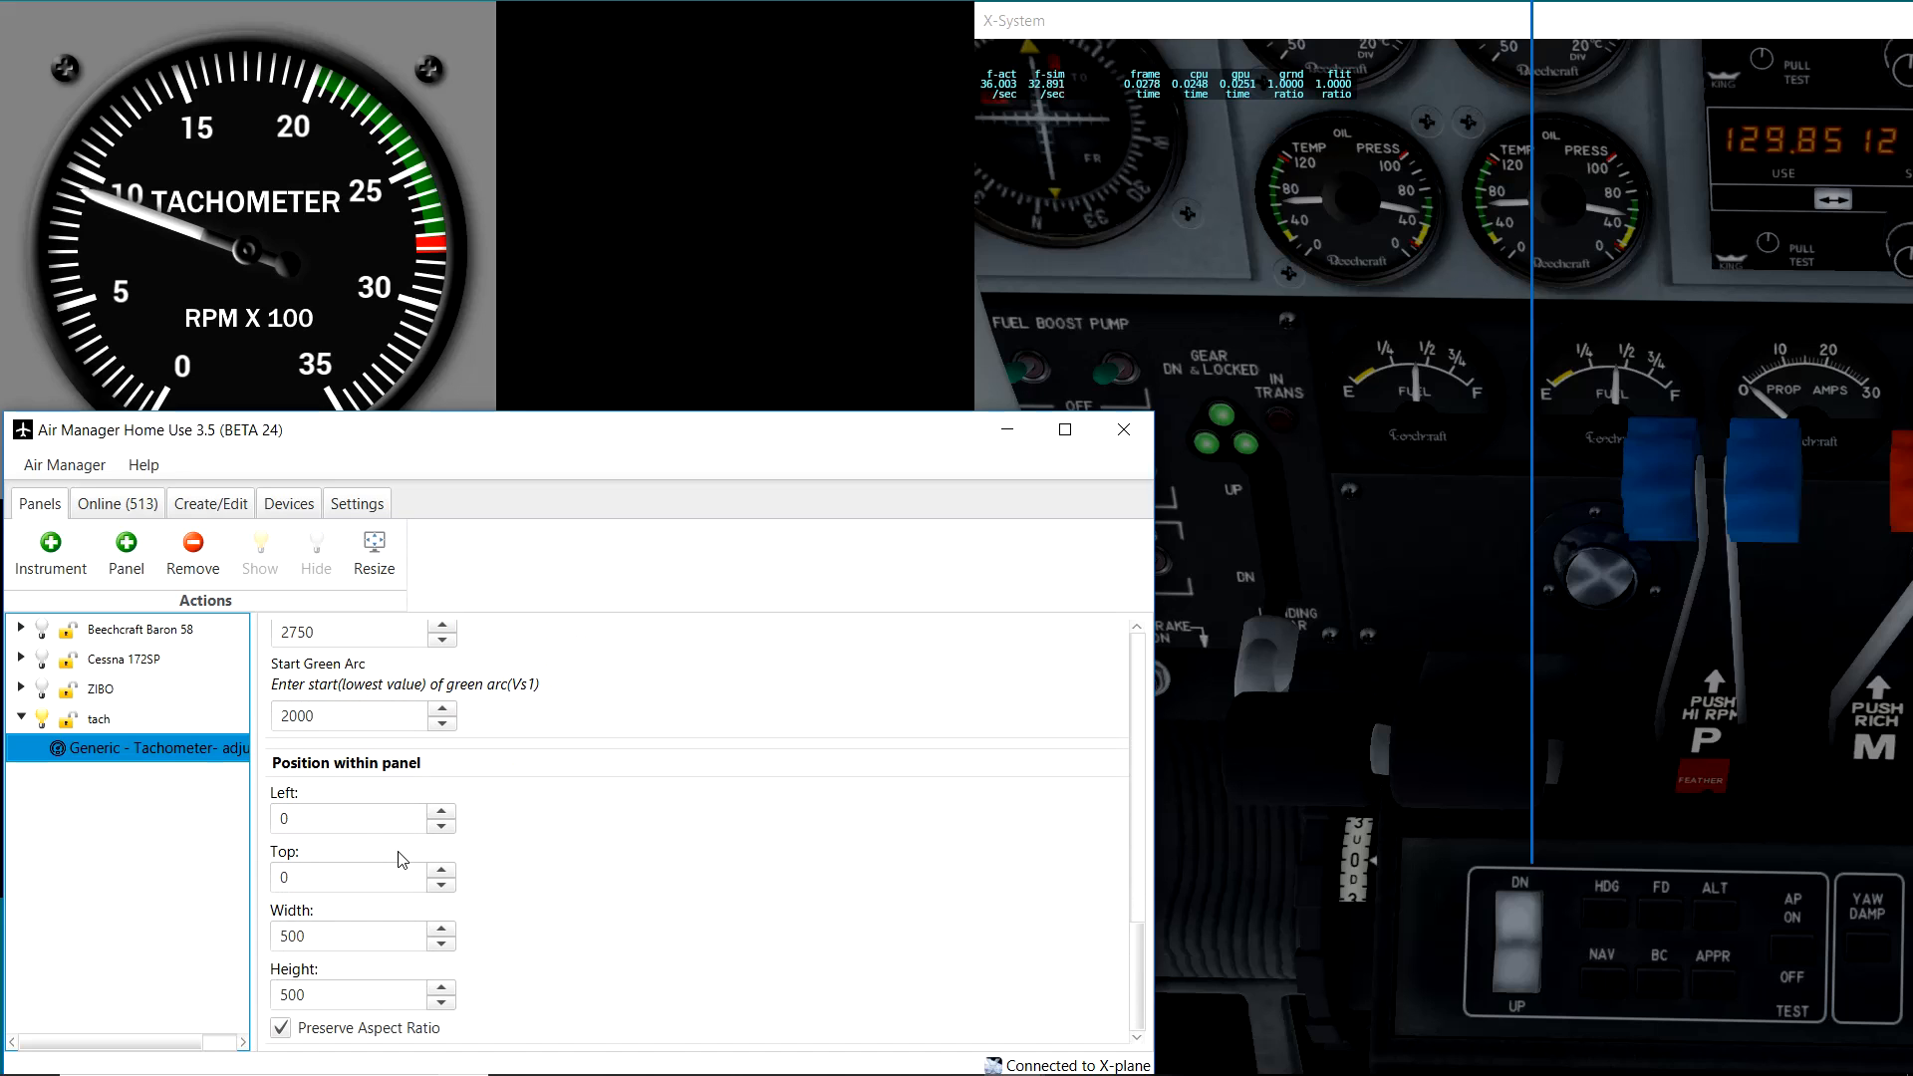
{"action": "scroll", "coordinate": [375, 872], "scroll_direction": "up", "scroll_amount": 5}
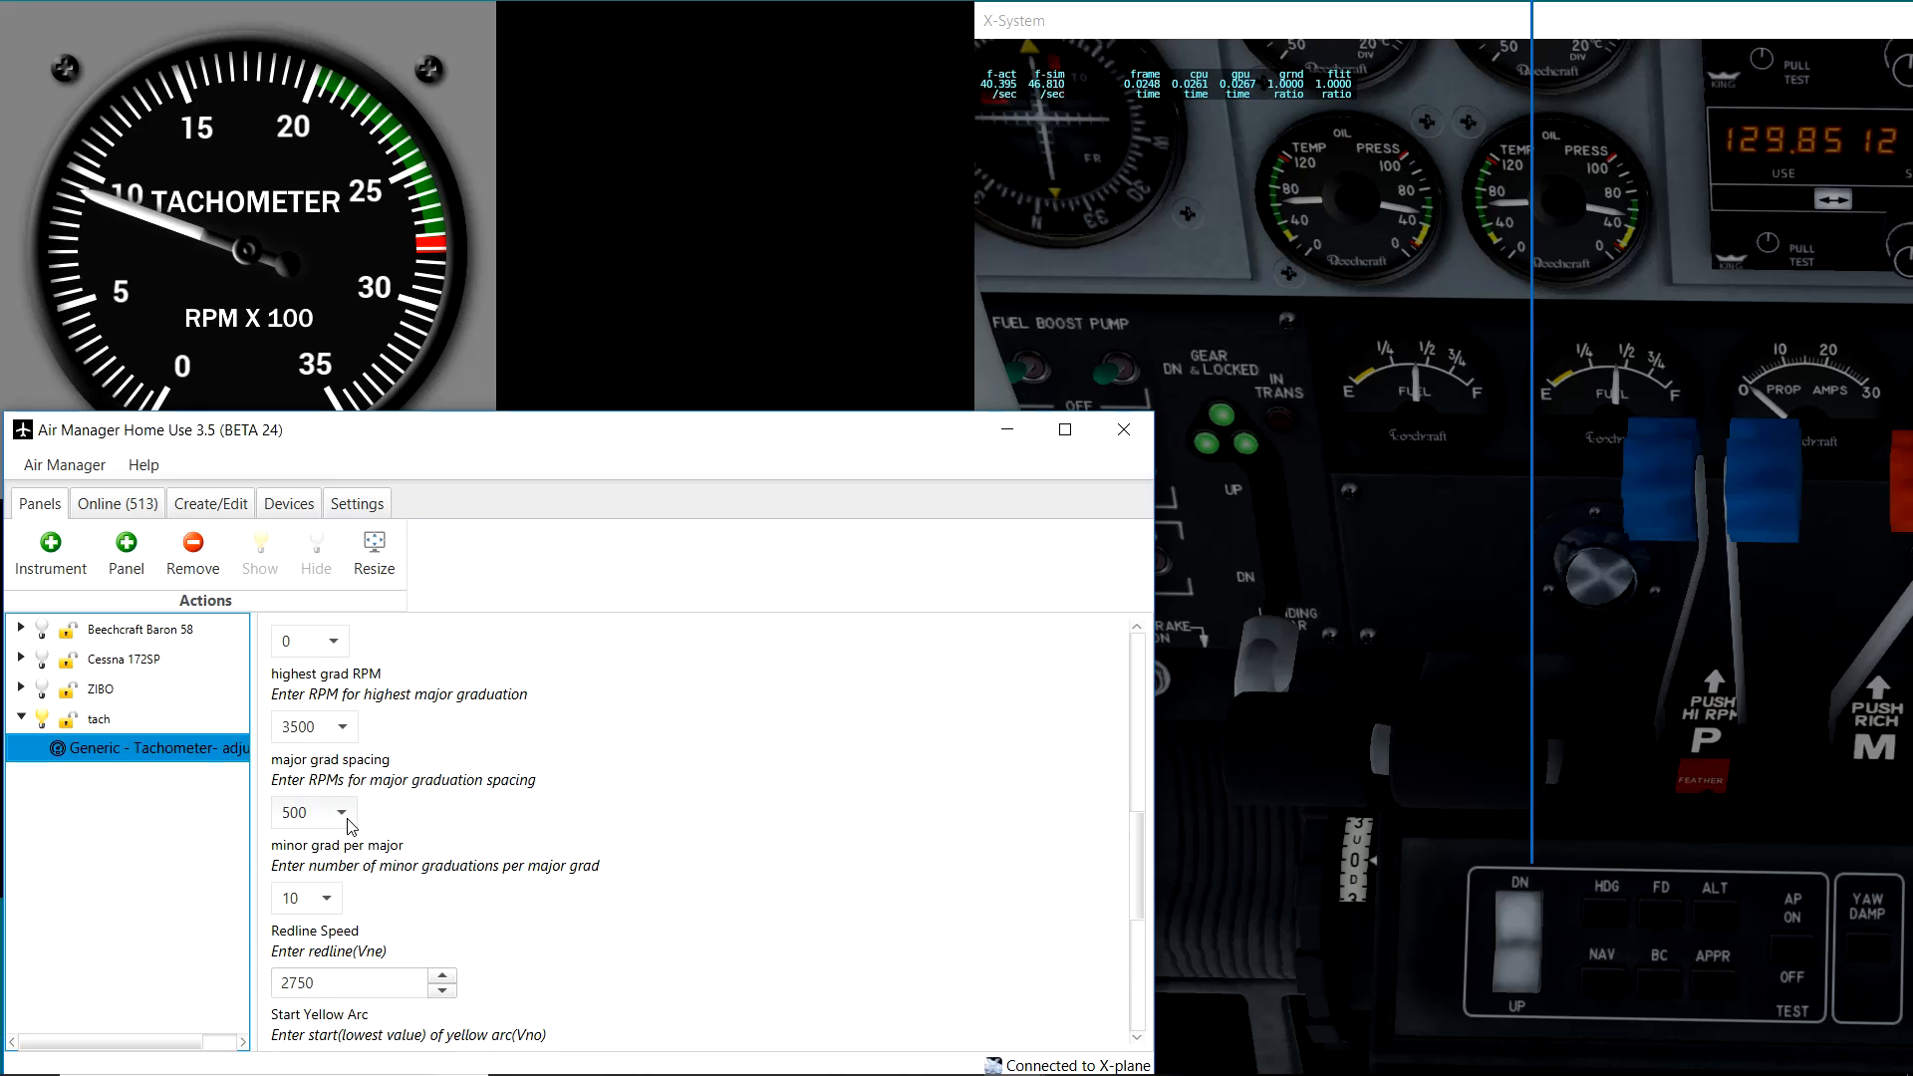
{"action": "left_click", "coordinate": [348, 823]}
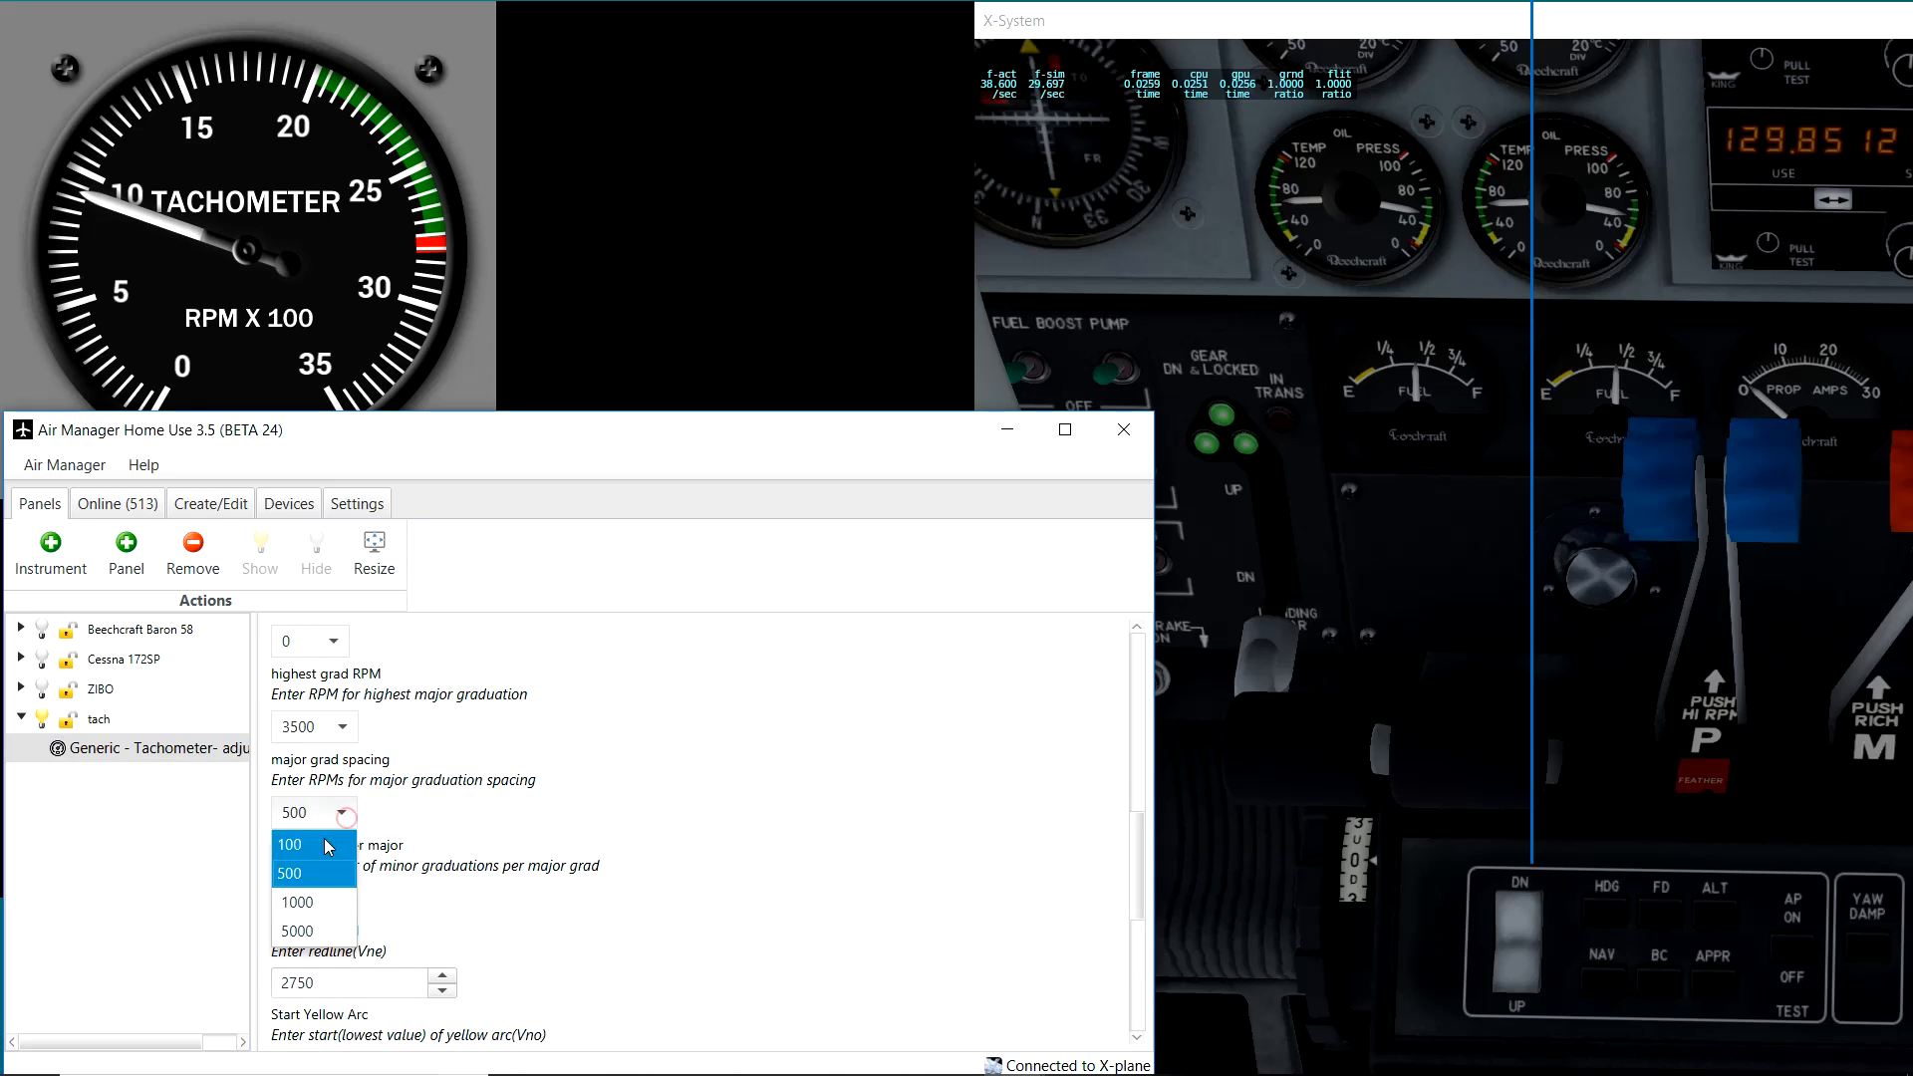
{"action": "left_click", "coordinate": [302, 901]}
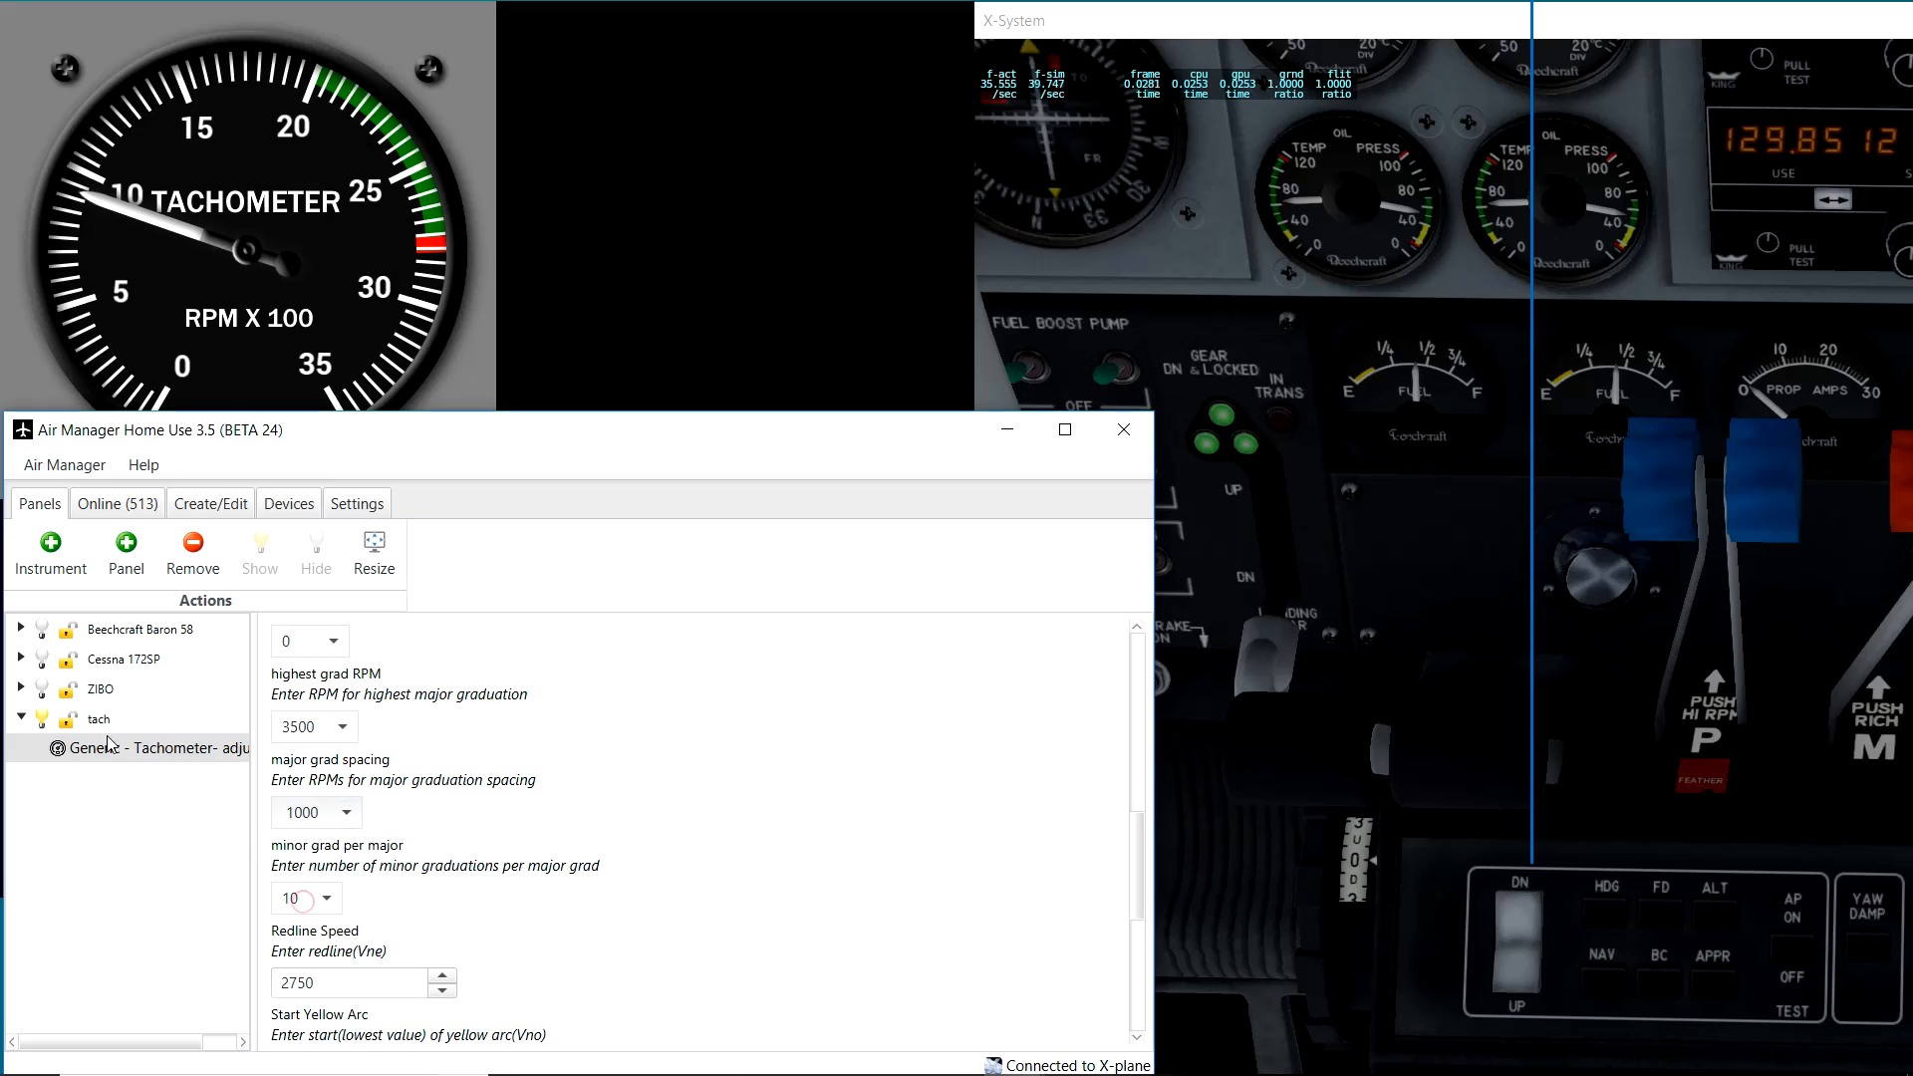
{"action": "left_click", "coordinate": [40, 716]}
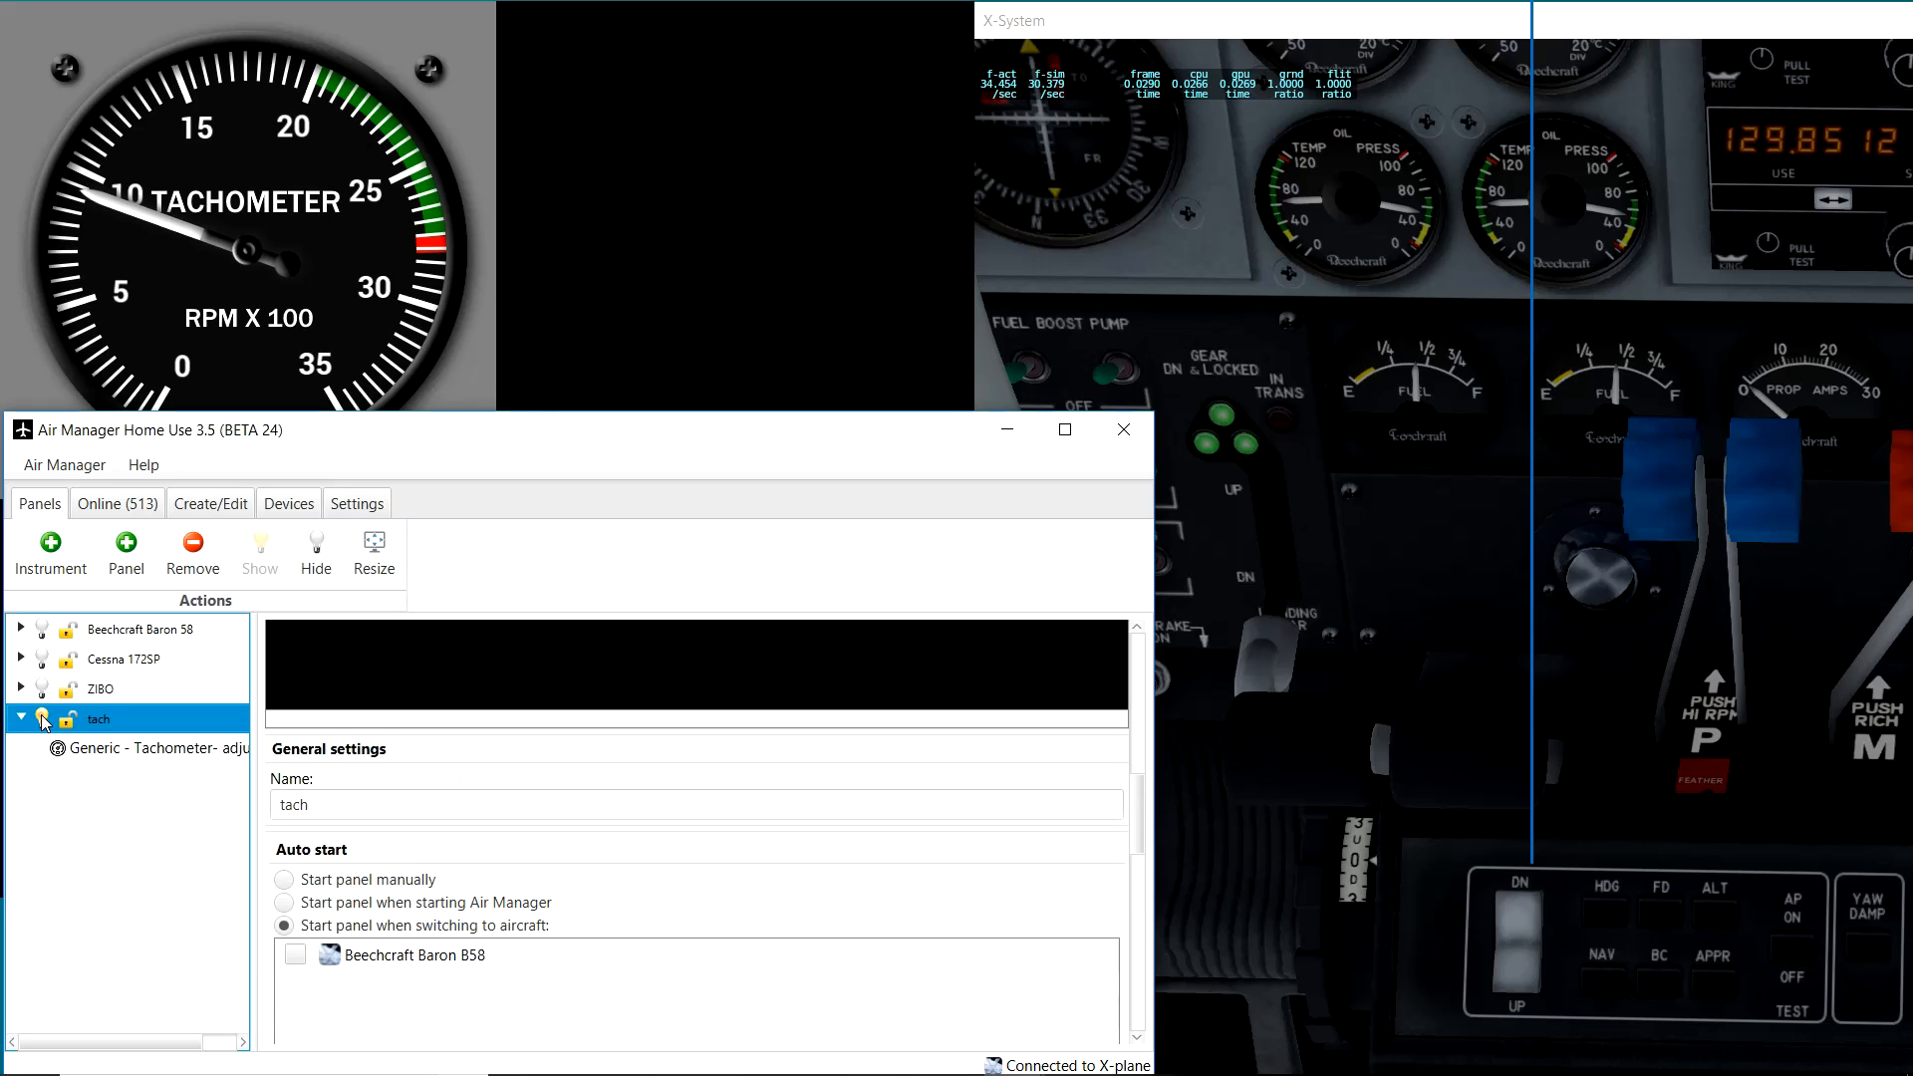
{"action": "left_click", "coordinate": [39, 716]}
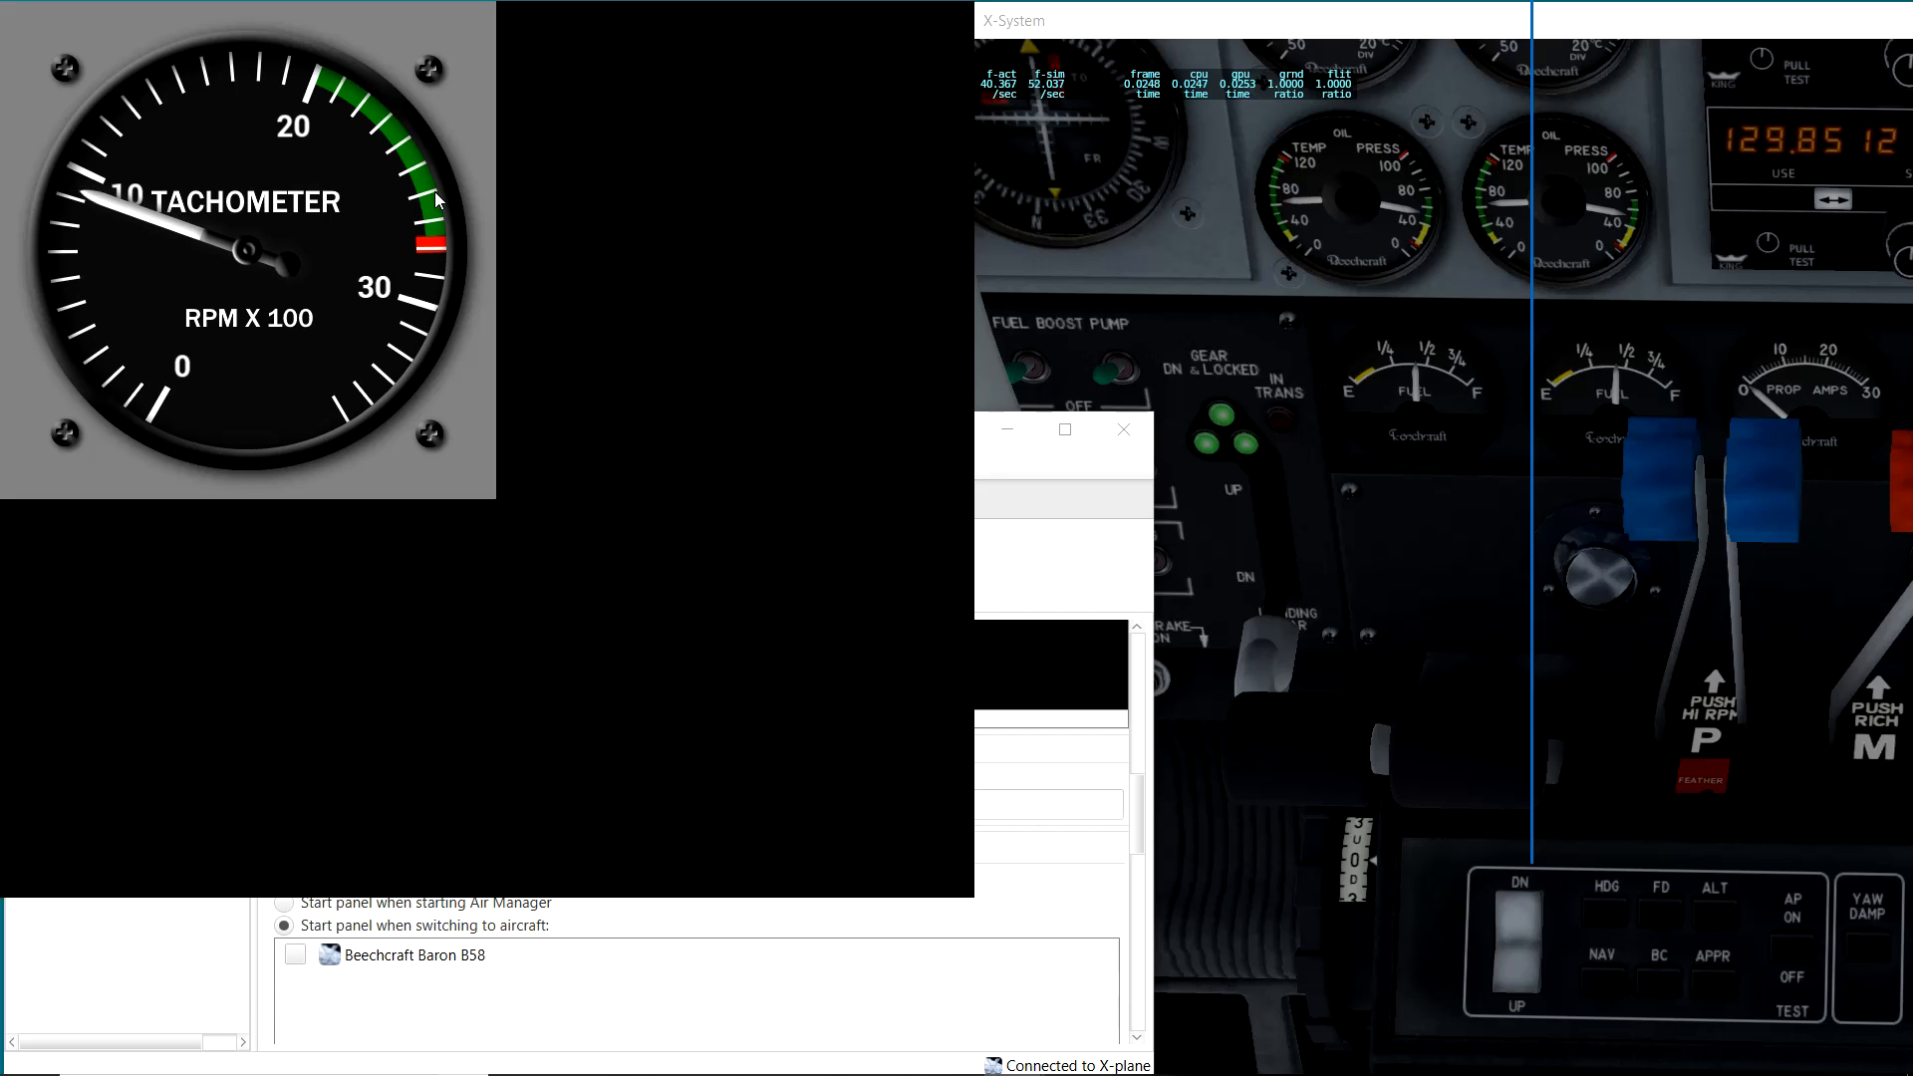
{"action": "left_click", "coordinate": [652, 925]}
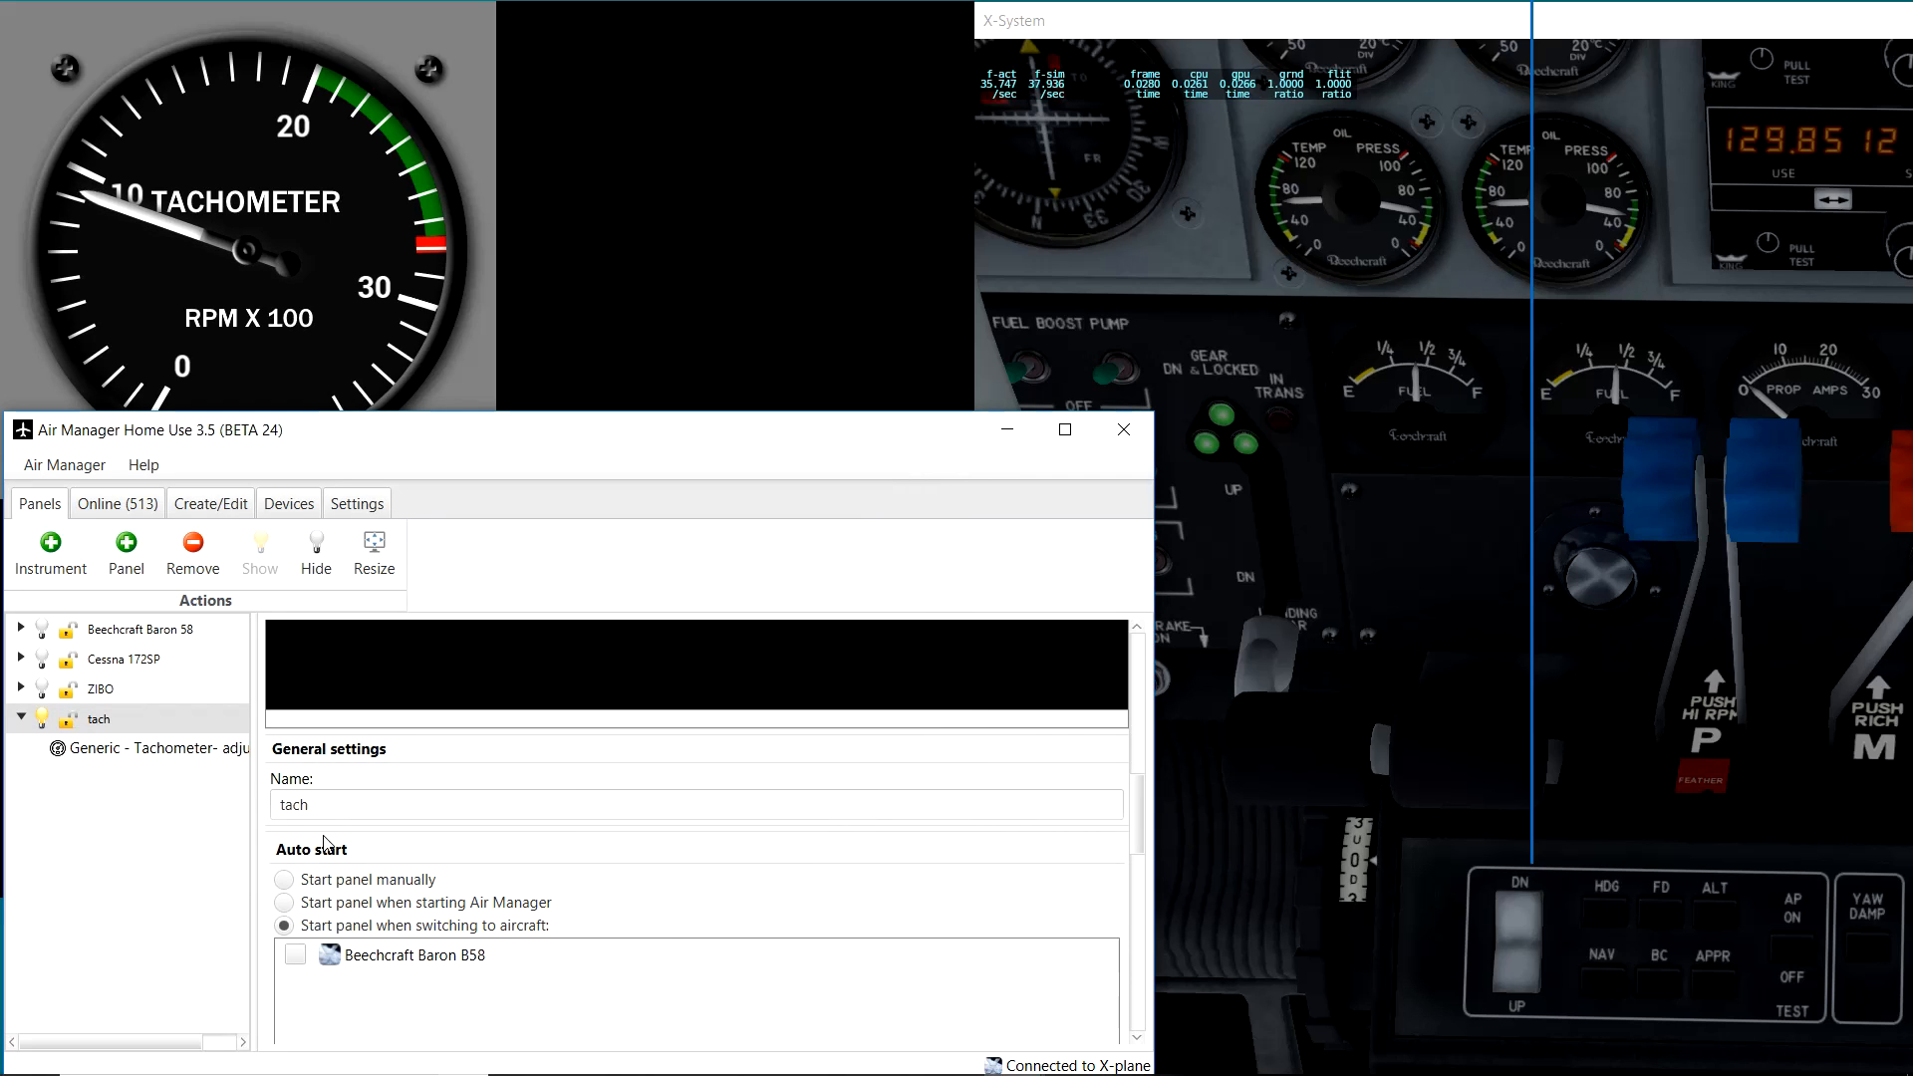
Step: Set the tachometer's lowest graduation to 500 RPM and its highest graduation to 2500 RPM
{"action": "left_click", "coordinate": [209, 745]}
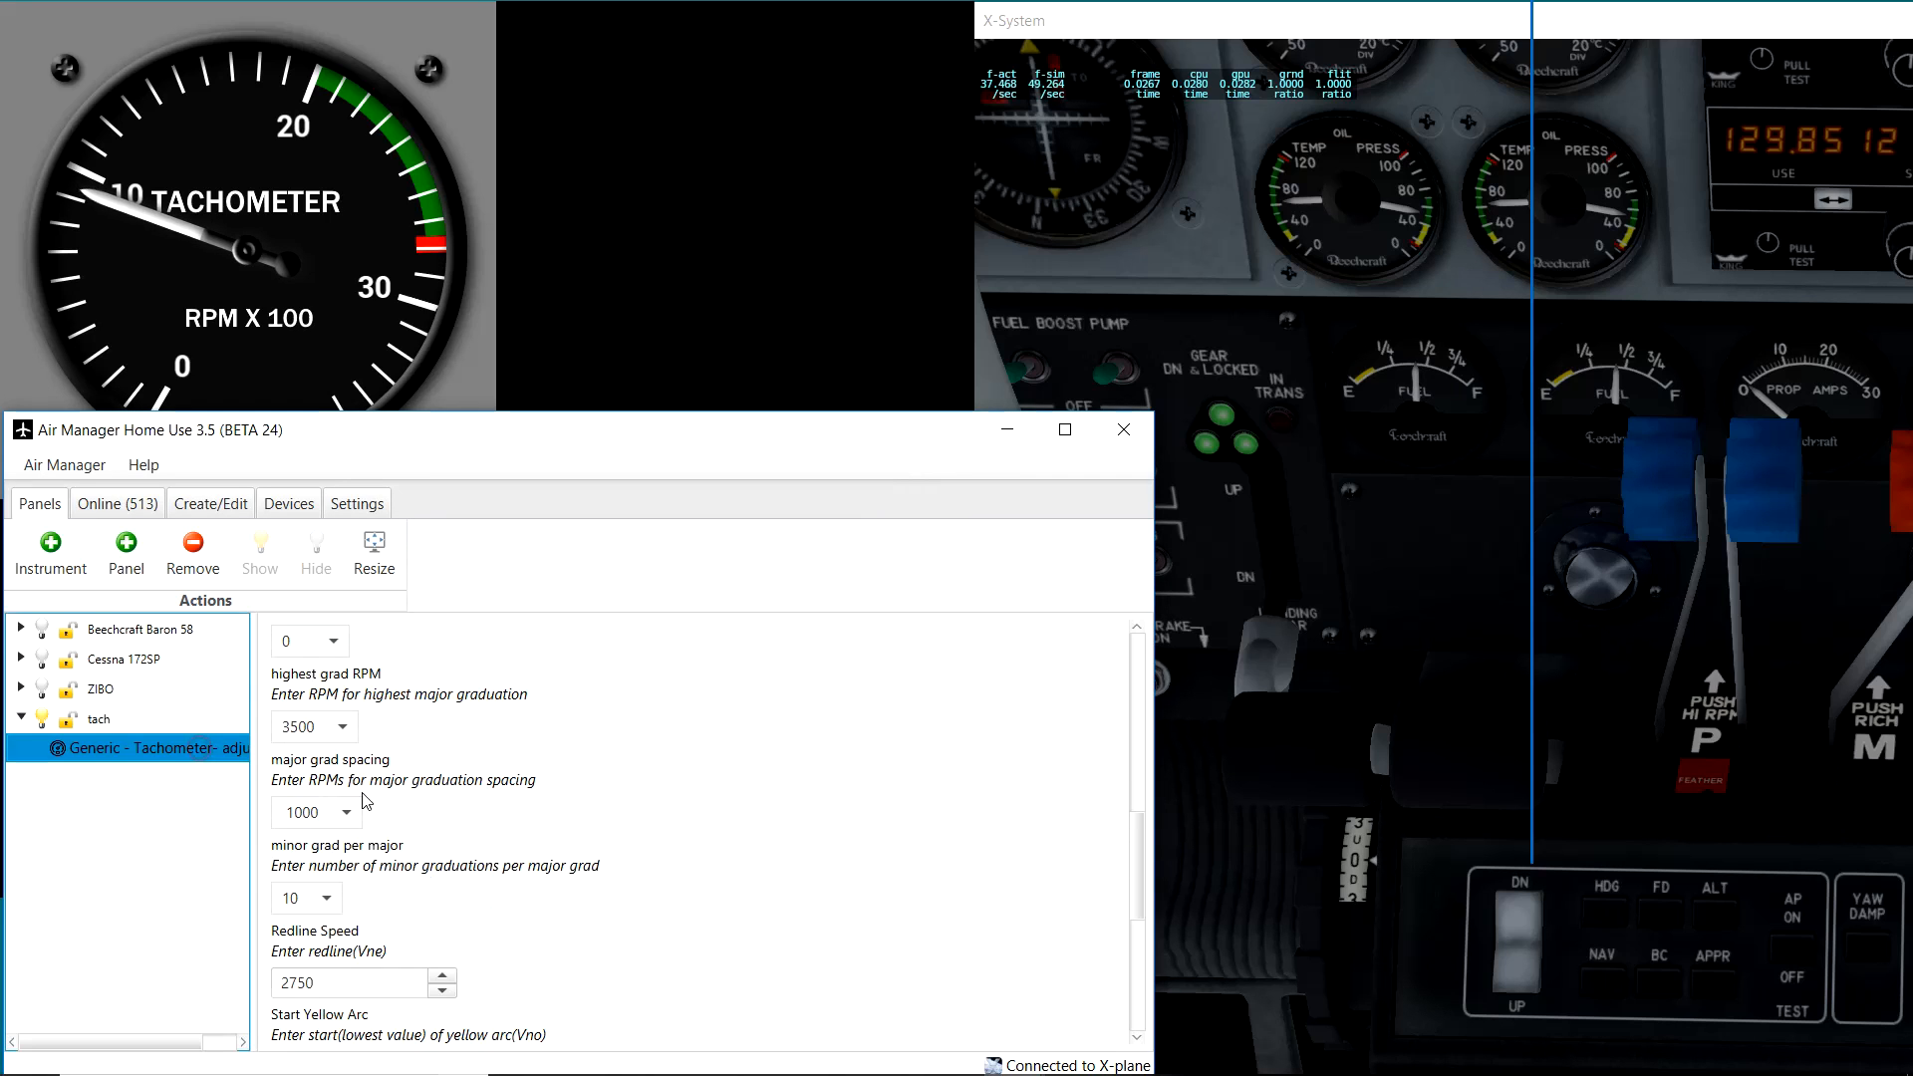
{"action": "scroll", "coordinate": [434, 827], "scroll_direction": "down", "scroll_amount": 2}
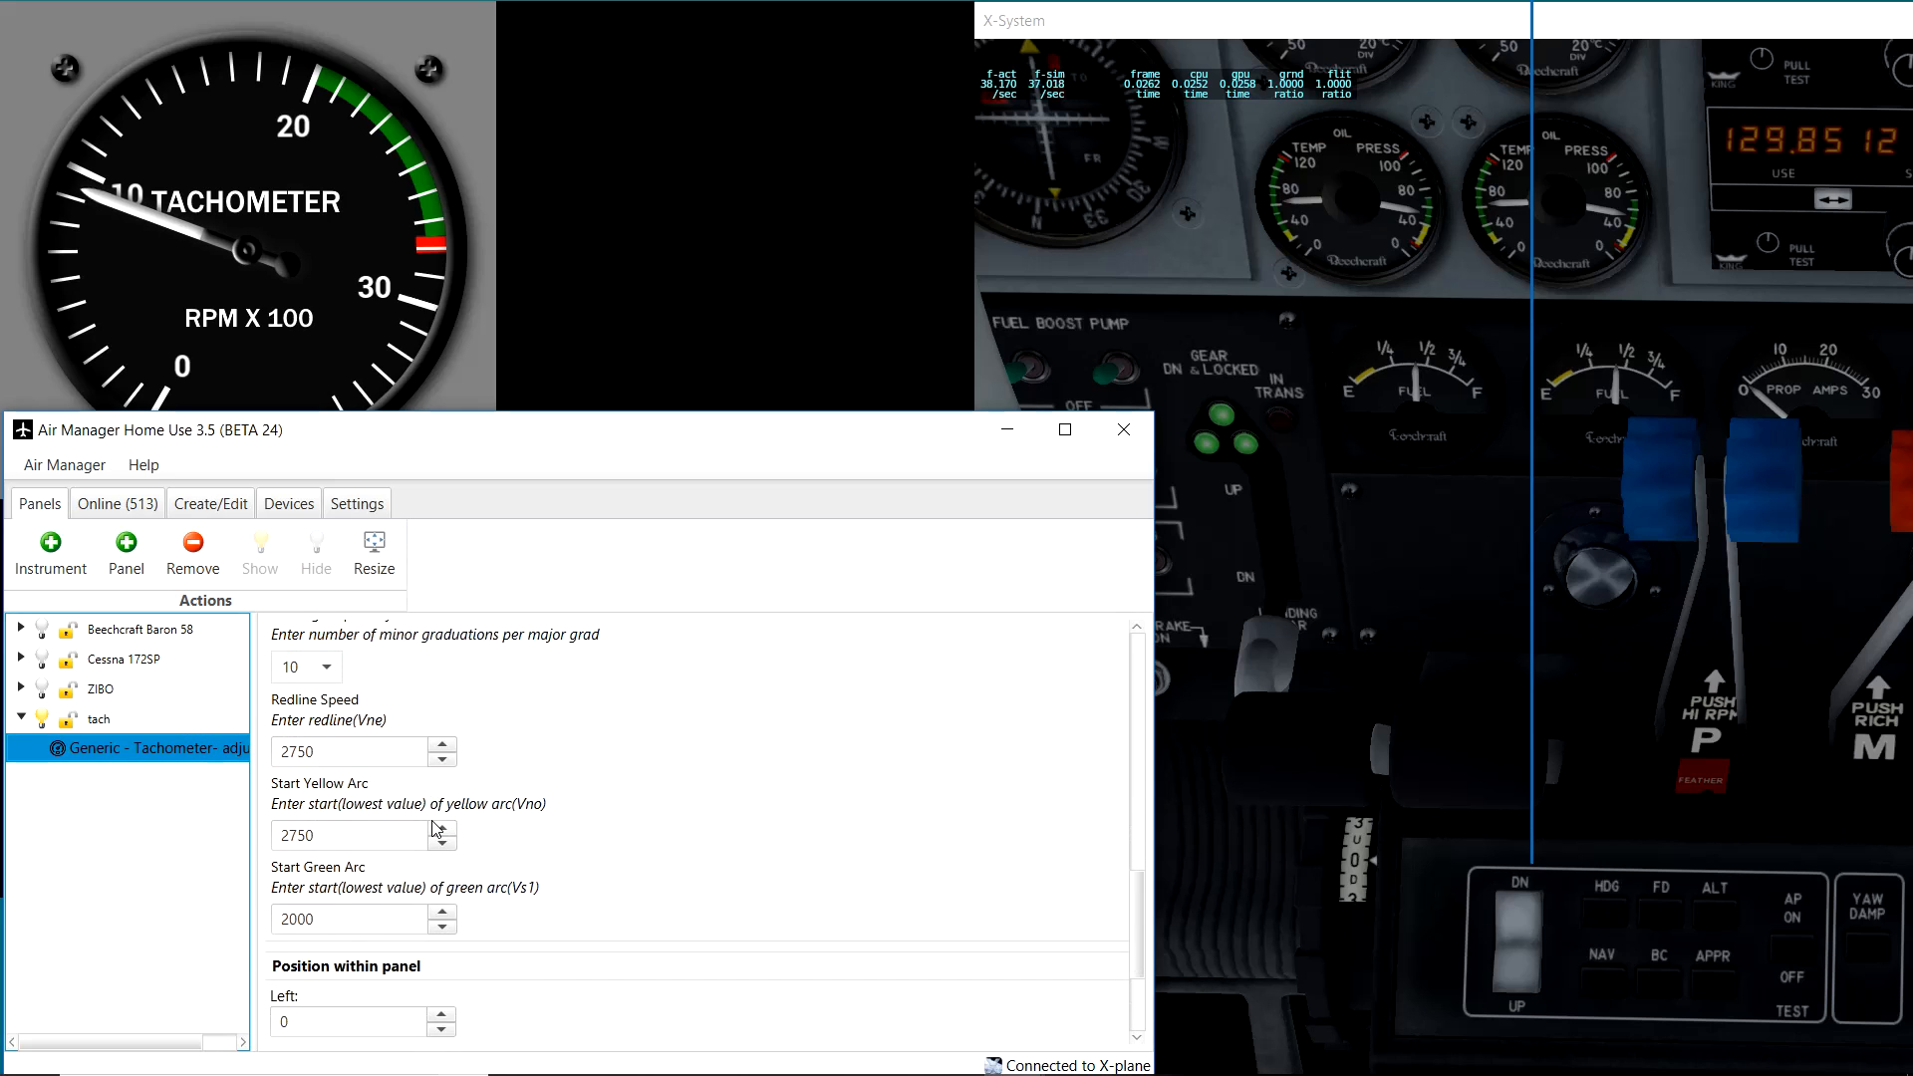
{"action": "scroll", "coordinate": [436, 828], "scroll_direction": "up", "scroll_amount": 1}
{"action": "scroll", "coordinate": [435, 828], "scroll_direction": "up", "scroll_amount": 4}
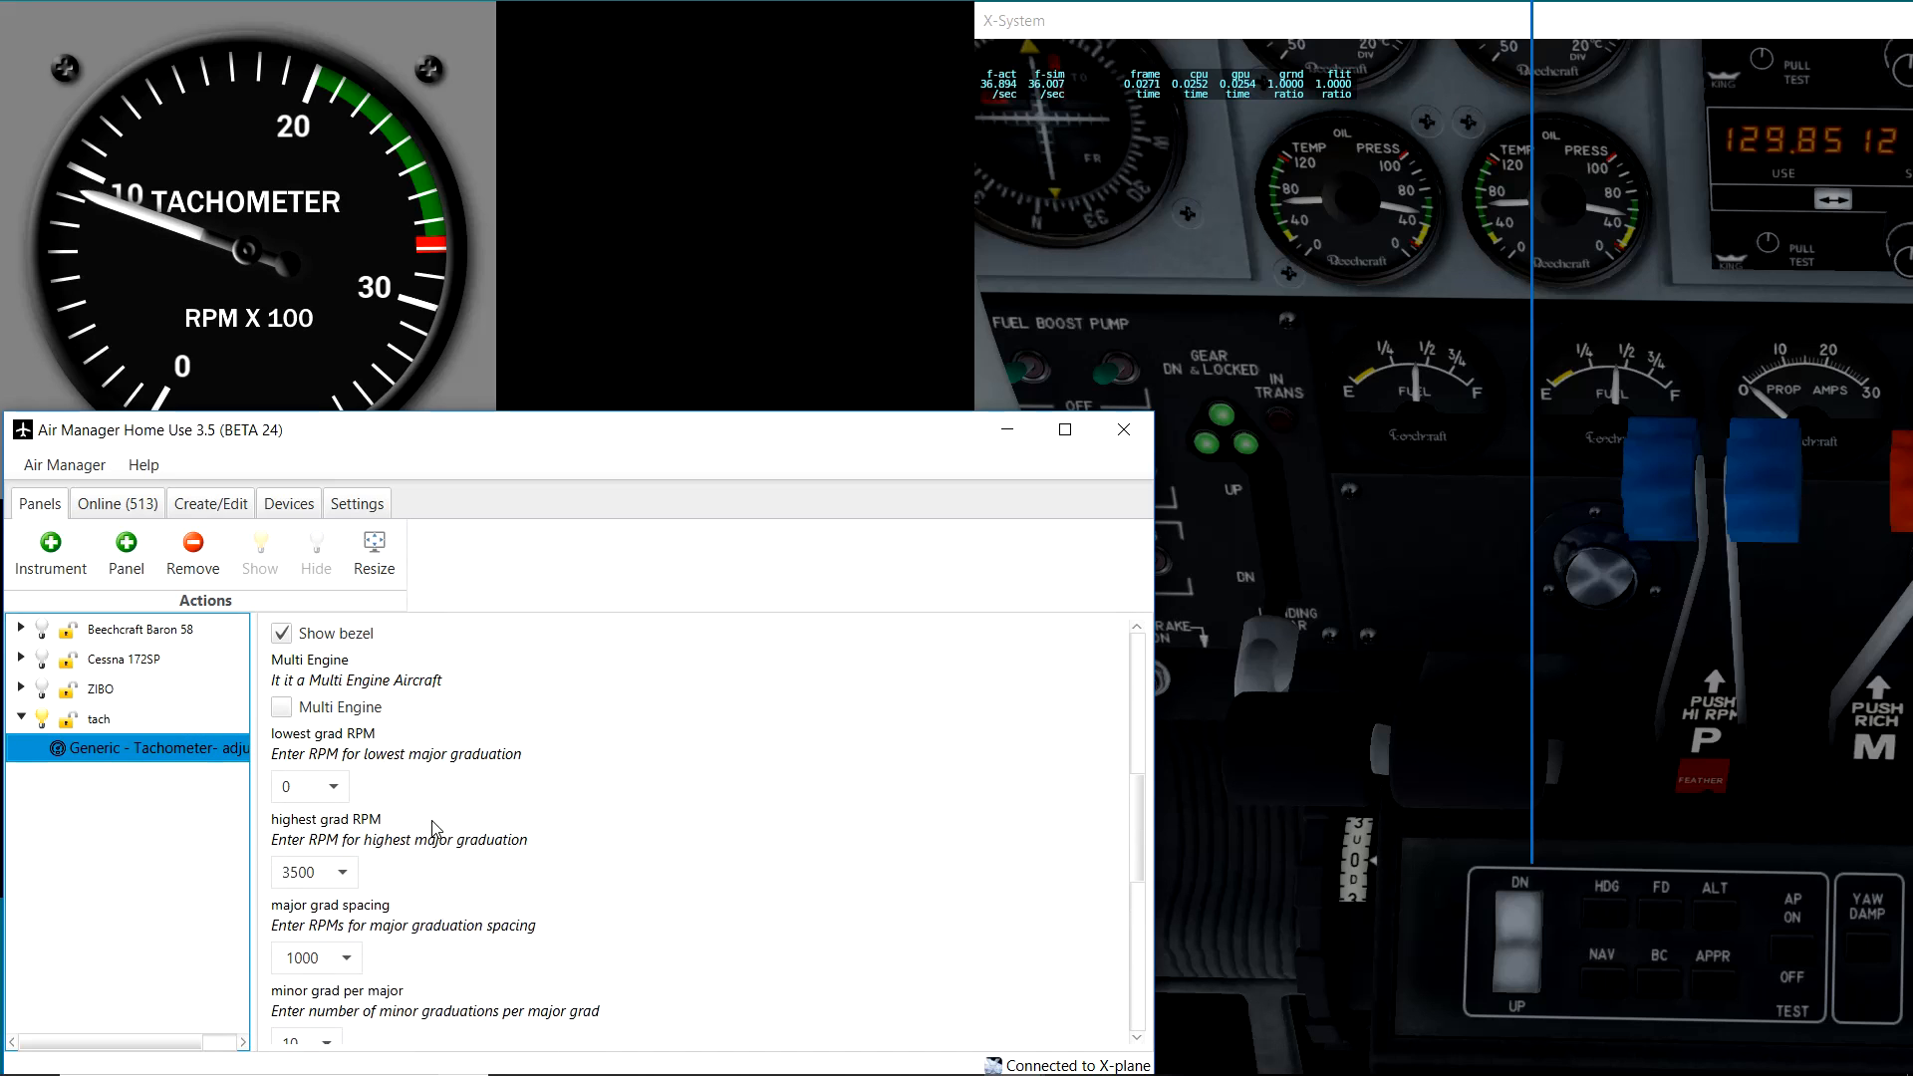
{"action": "scroll", "coordinate": [436, 828], "scroll_direction": "up", "scroll_amount": 2}
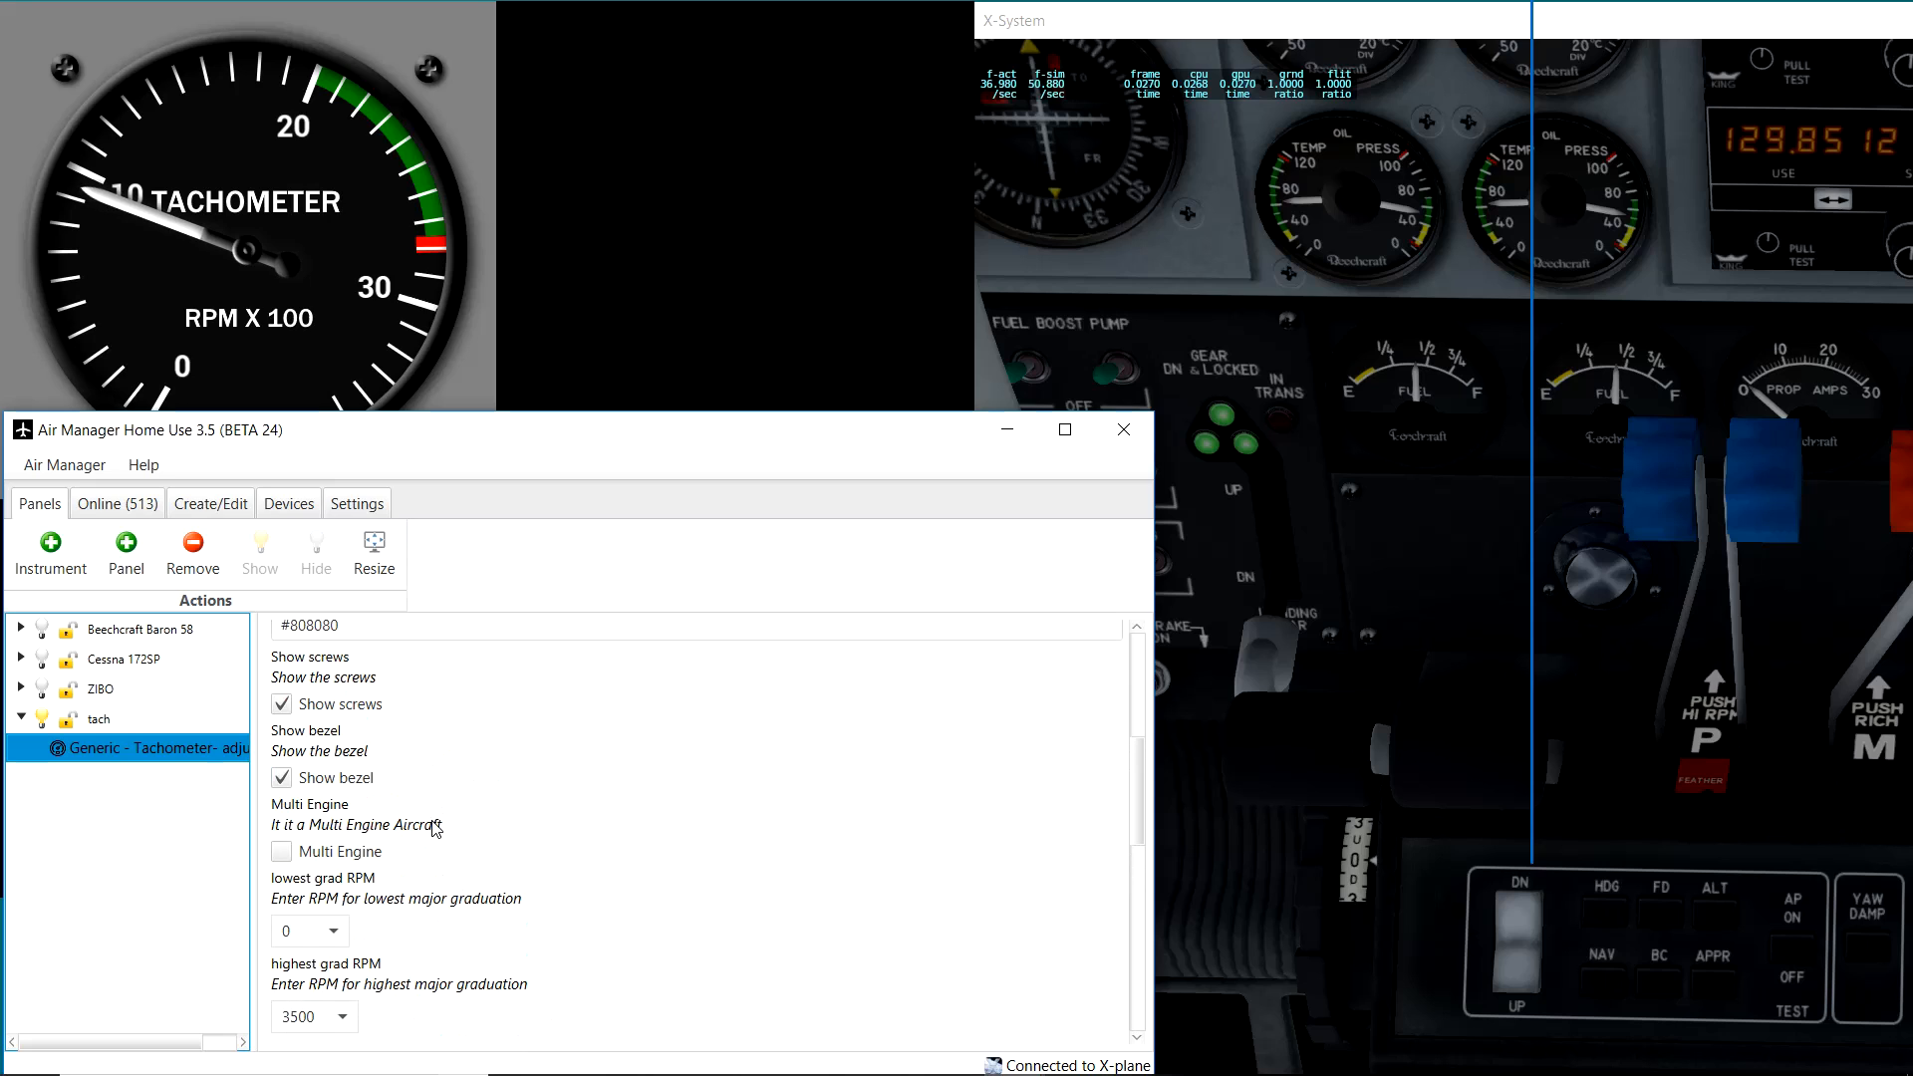
{"action": "scroll", "coordinate": [435, 828], "scroll_direction": "down", "scroll_amount": 3}
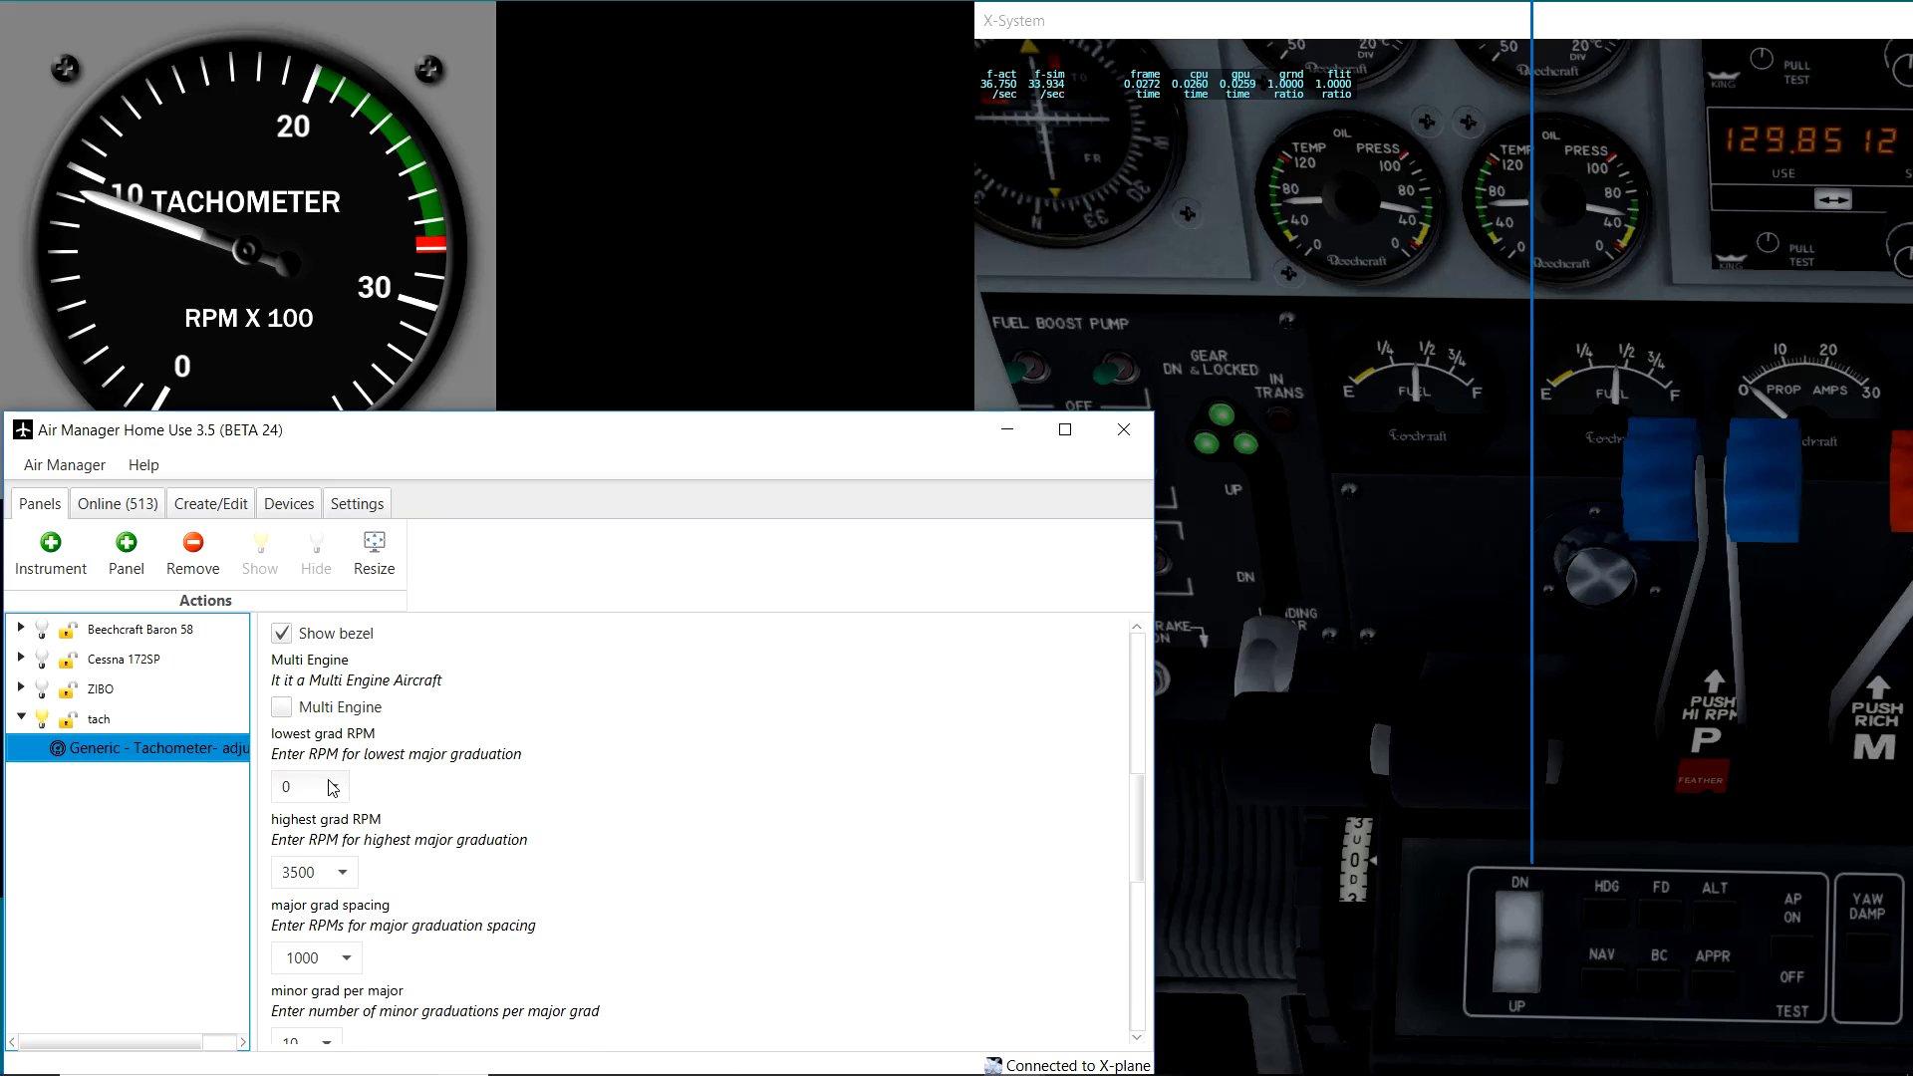
{"action": "left_click", "coordinate": [332, 786]}
{"action": "left_click", "coordinate": [308, 841]}
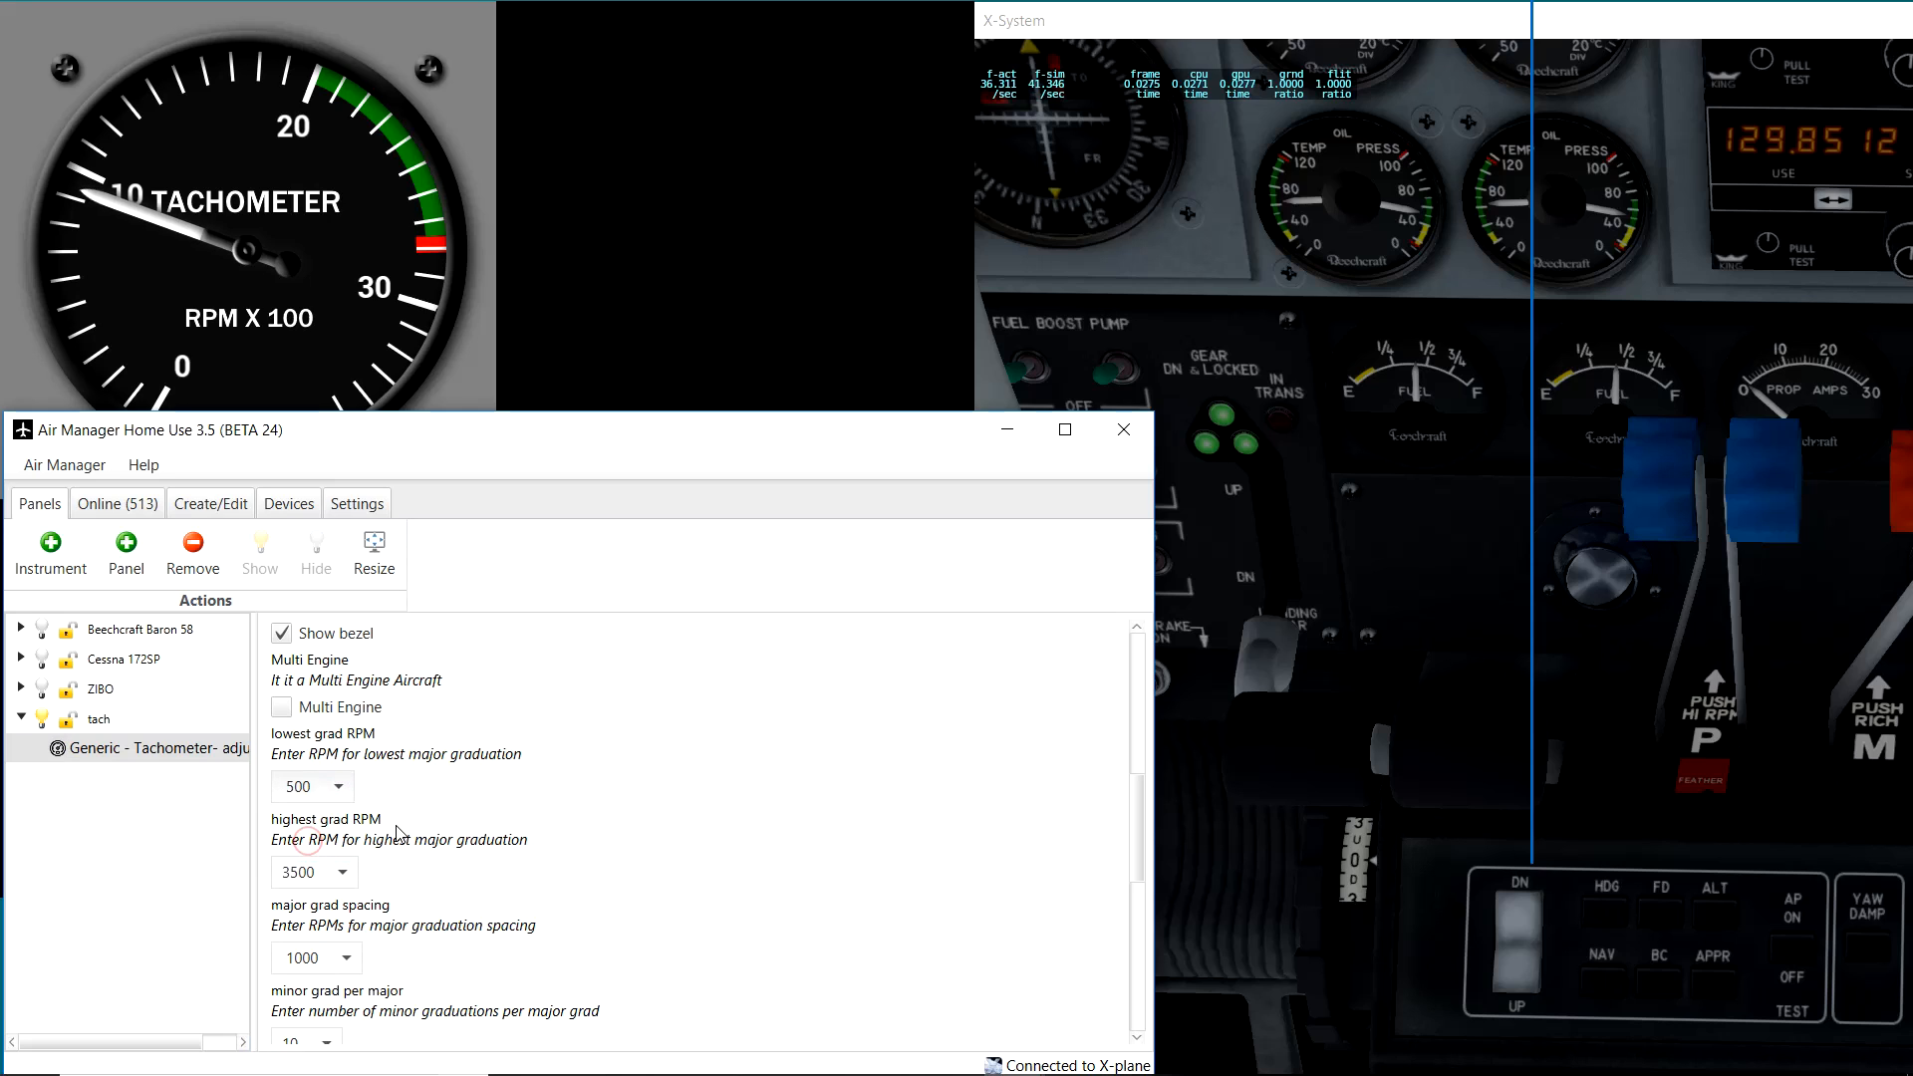
{"action": "left_click", "coordinate": [354, 873]}
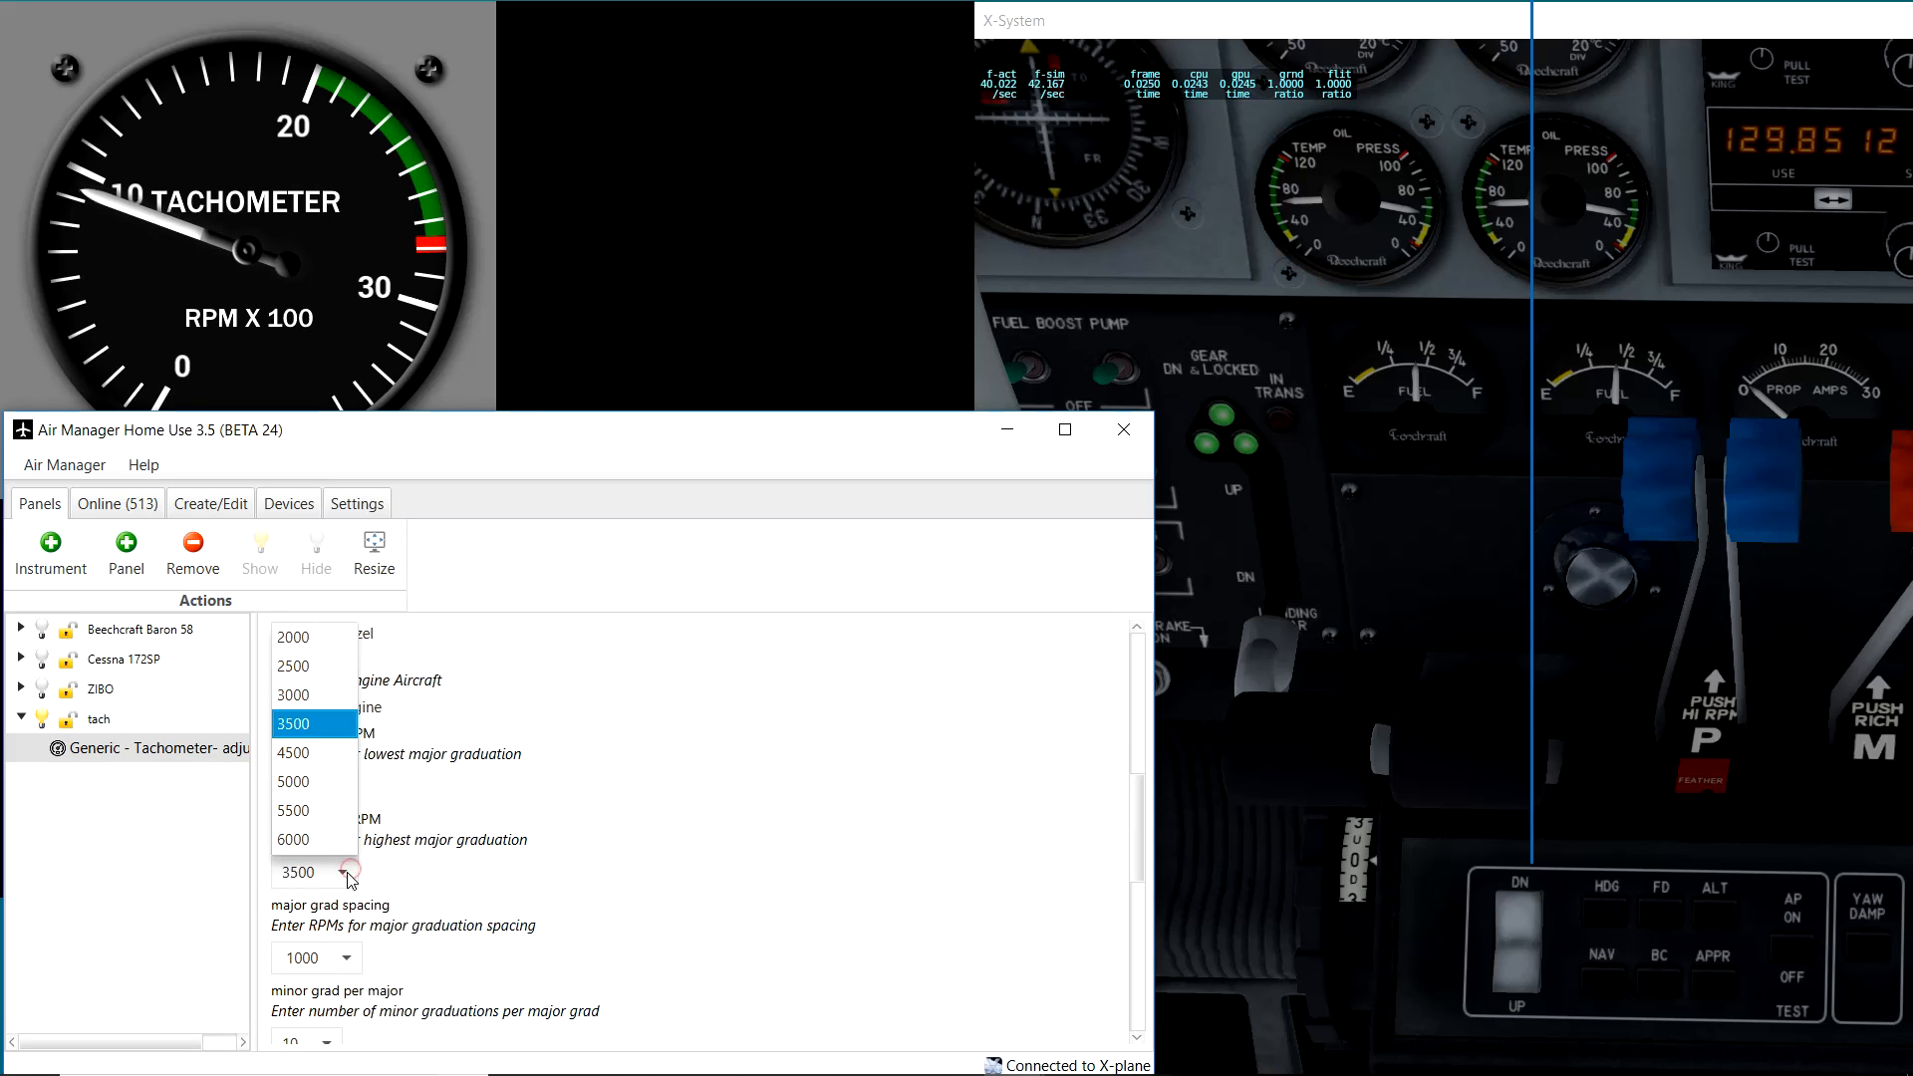
{"action": "left_click", "coordinate": [314, 666]}
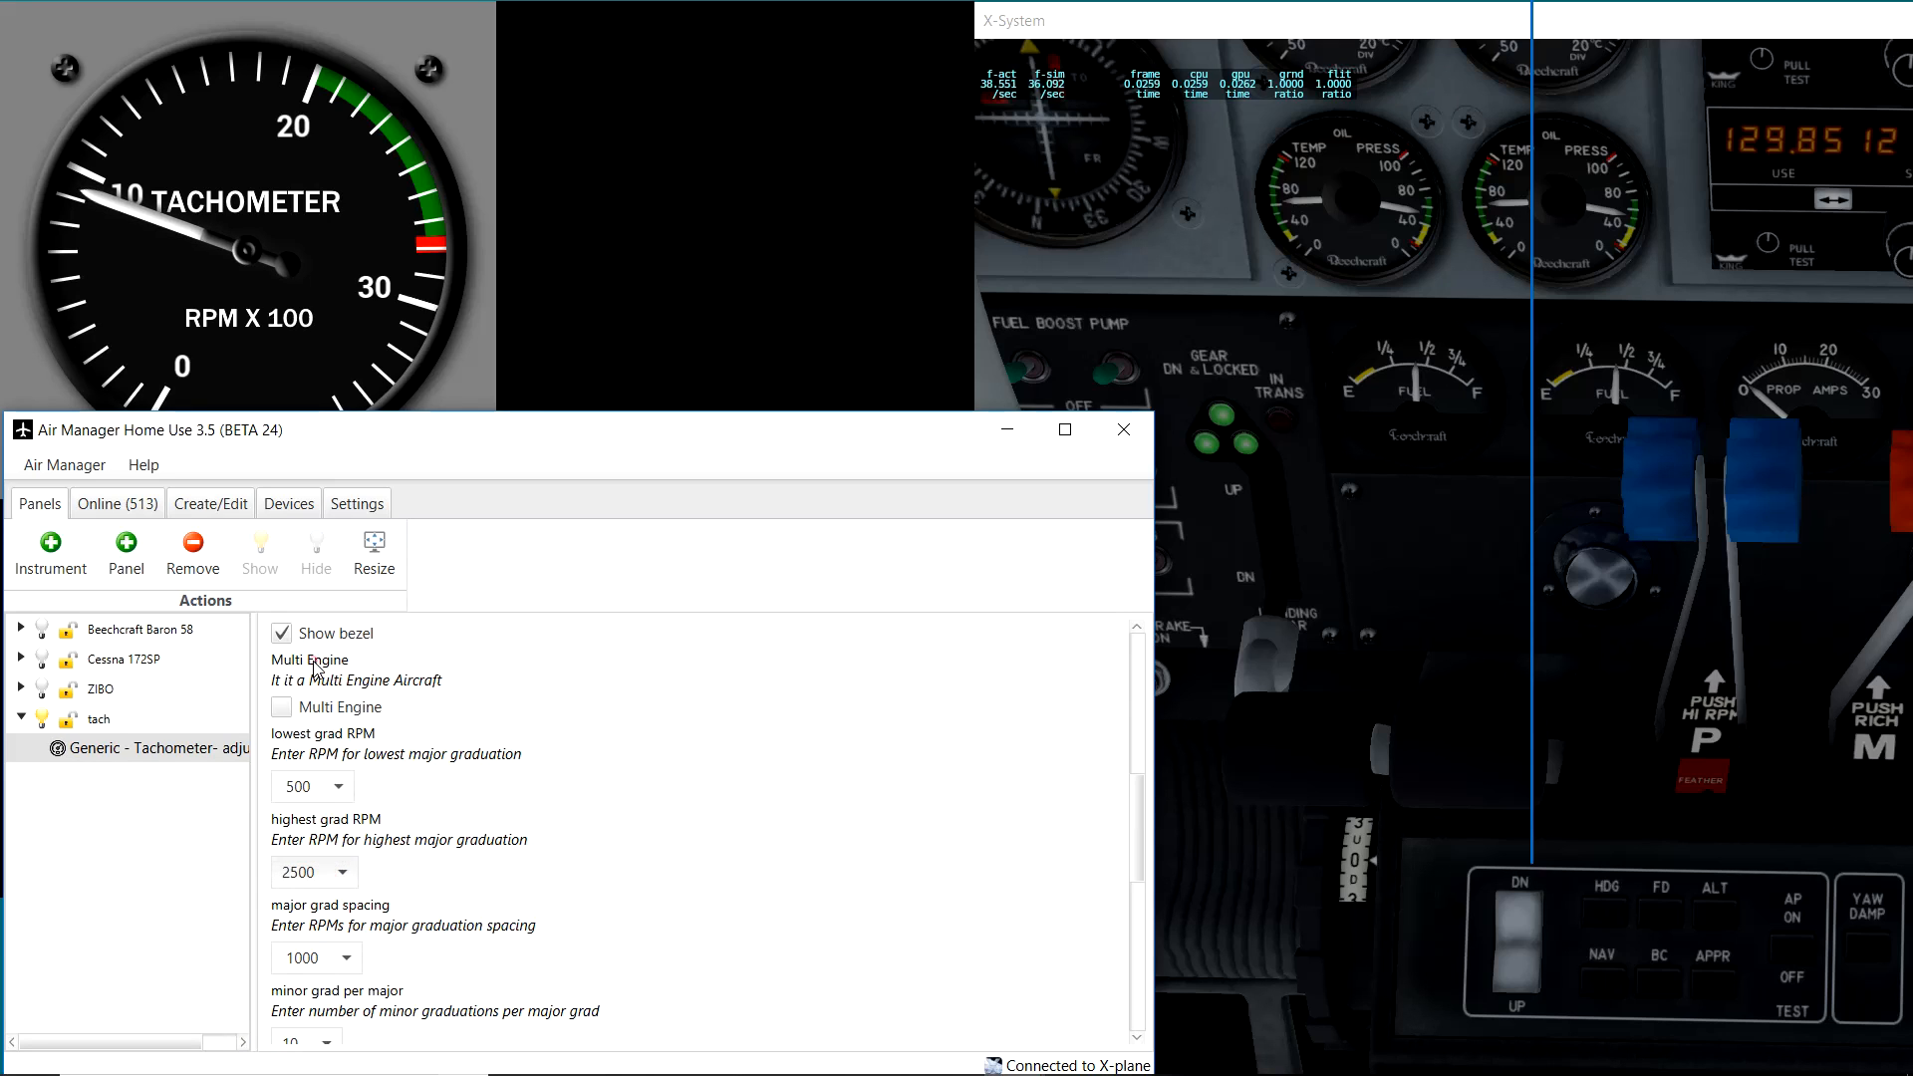
Step: Set the tachometer's major graduation spacing to 500 RPM with 5 minor graduations per major graduation
{"action": "scroll", "coordinate": [344, 858], "scroll_direction": "down", "scroll_amount": 1}
{"action": "scroll", "coordinate": [345, 860], "scroll_direction": "down", "scroll_amount": 1}
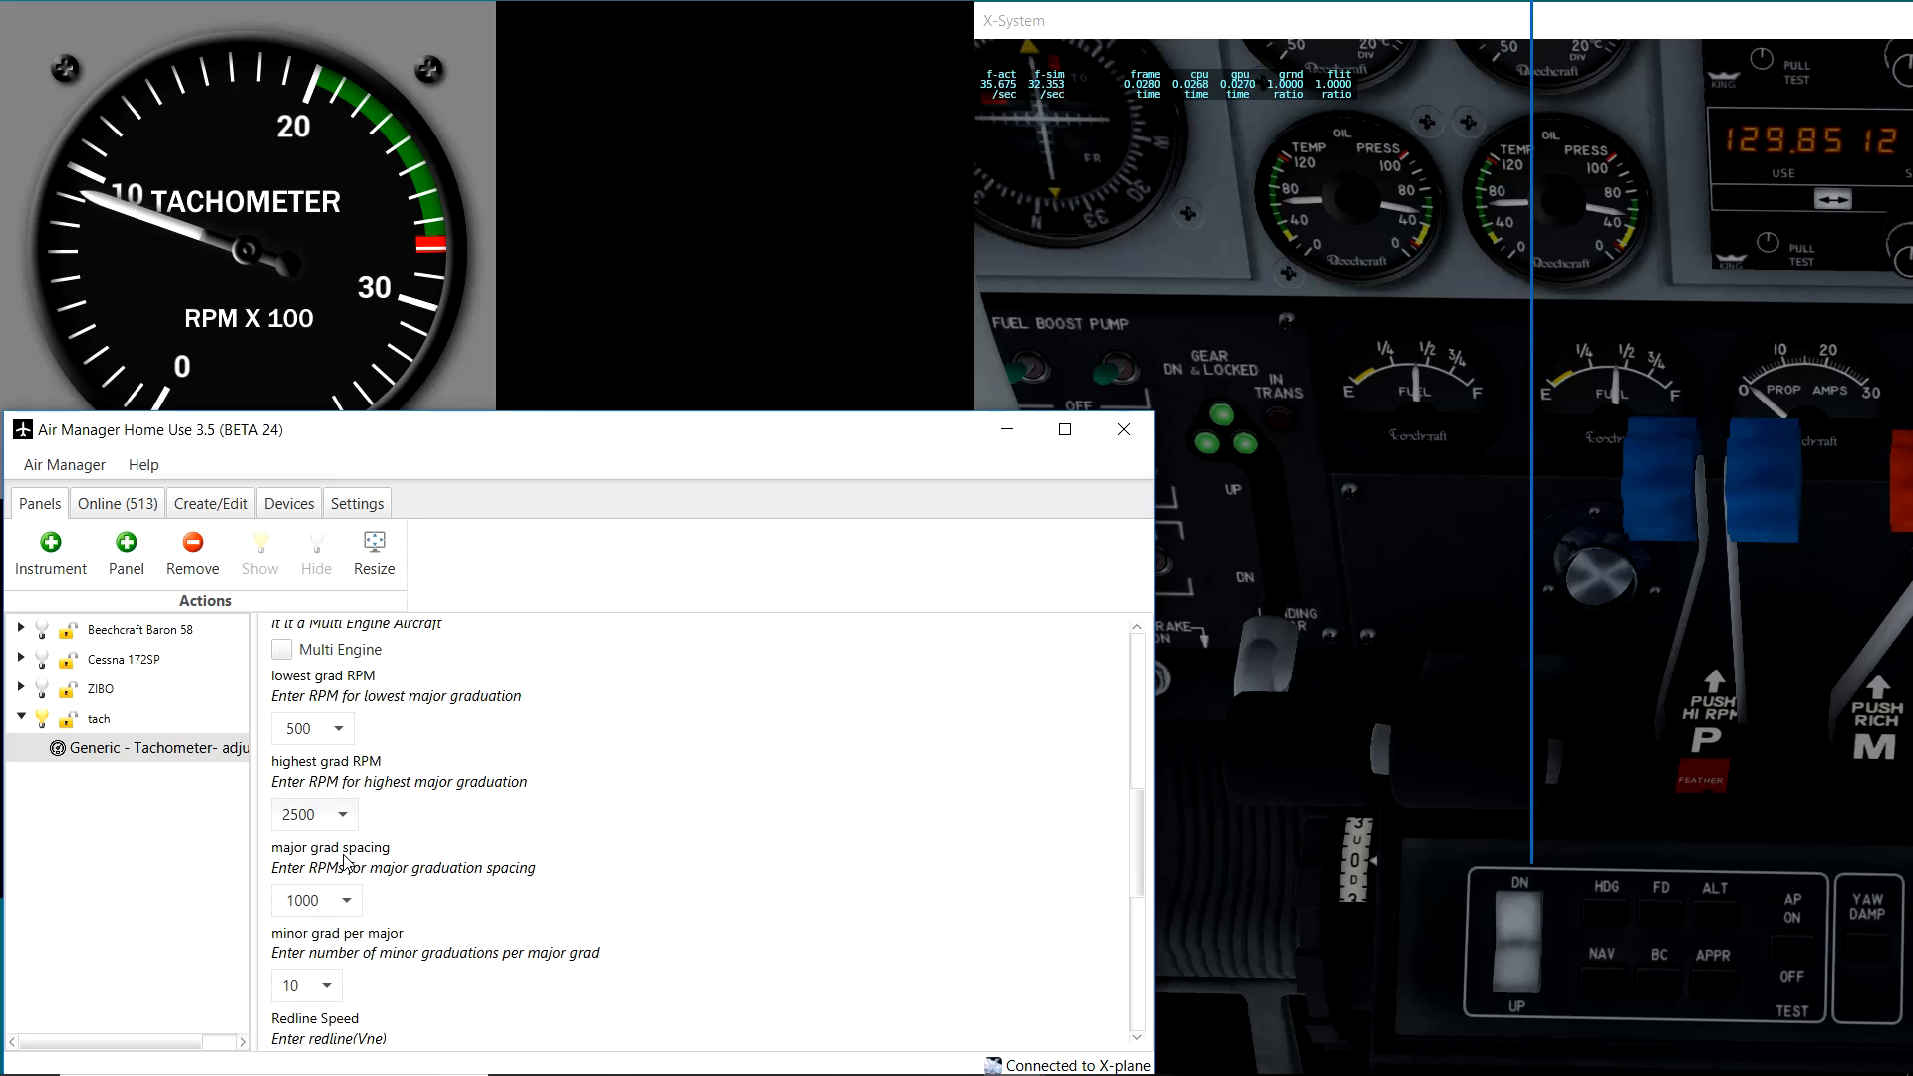
{"action": "left_click", "coordinate": [349, 902]}
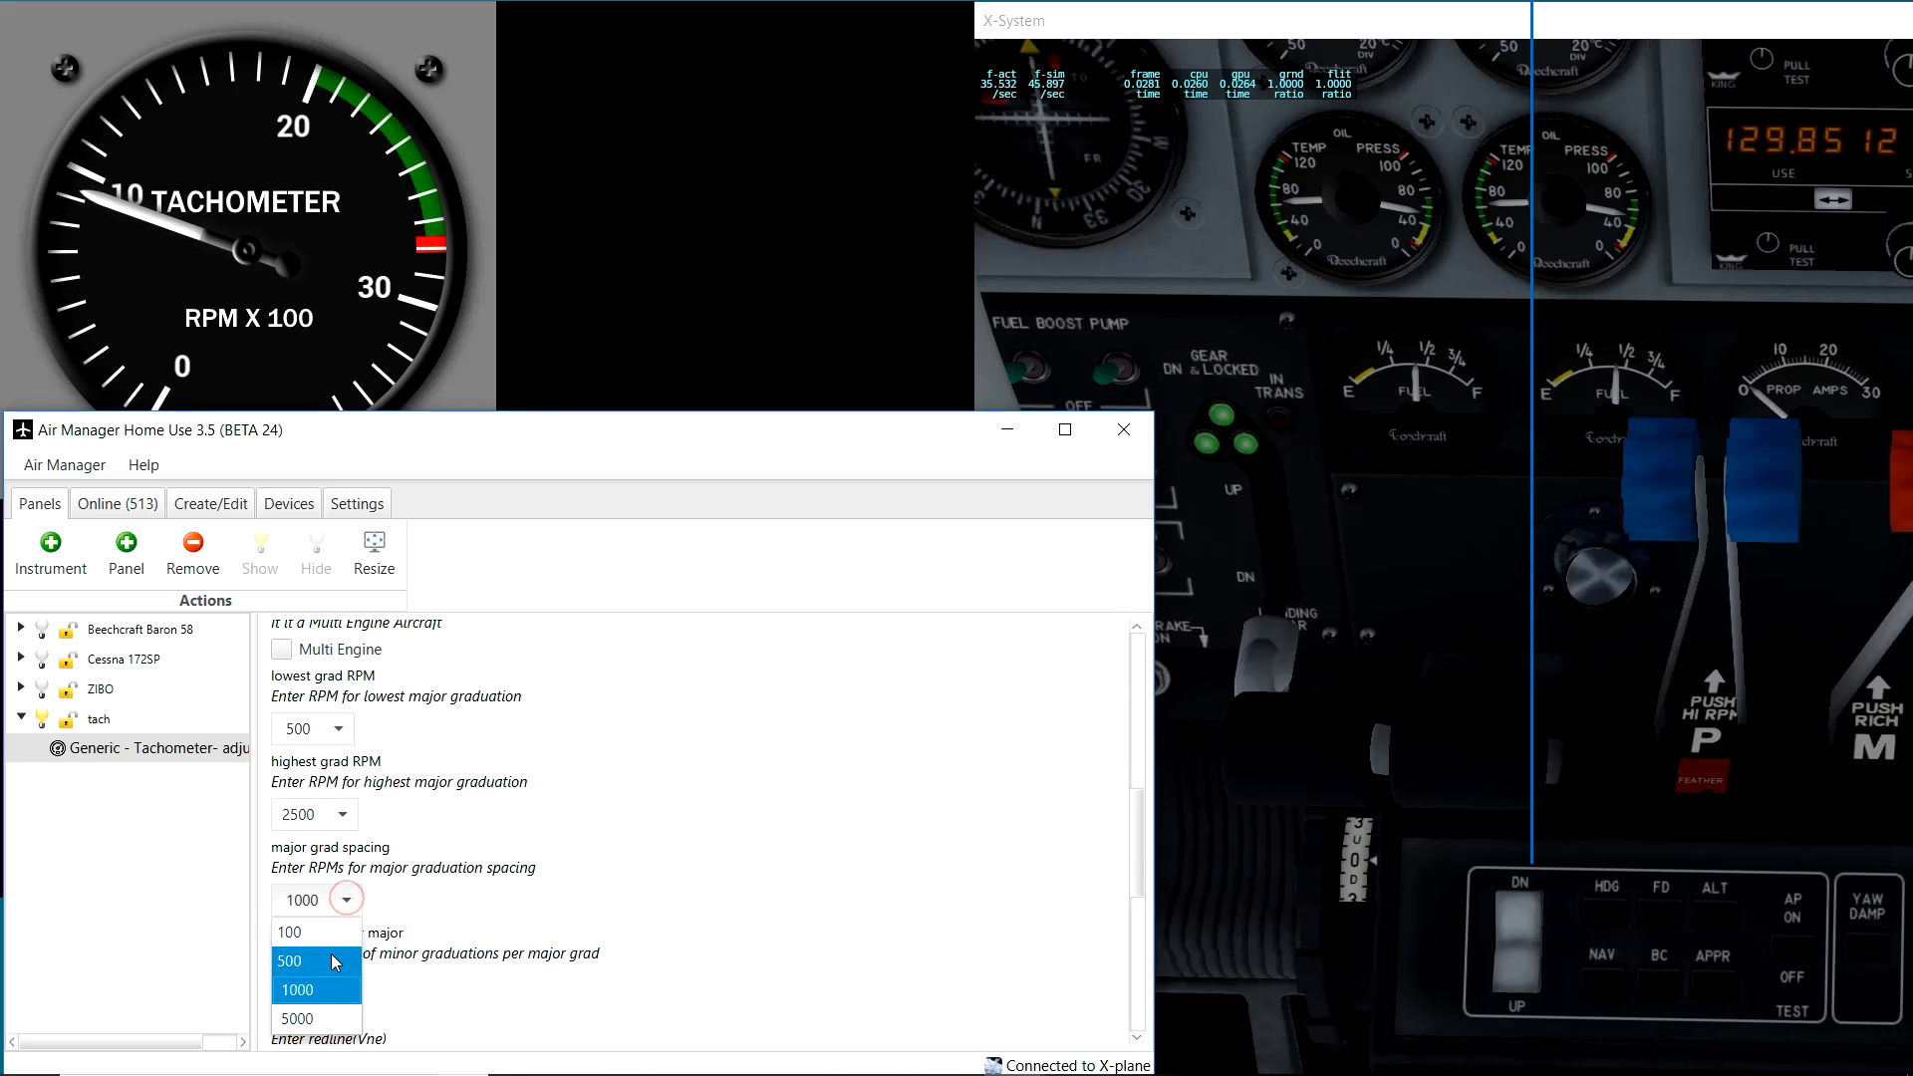
{"action": "left_click", "coordinate": [331, 954]}
{"action": "scroll", "coordinate": [461, 894], "scroll_direction": "down", "scroll_amount": 2}
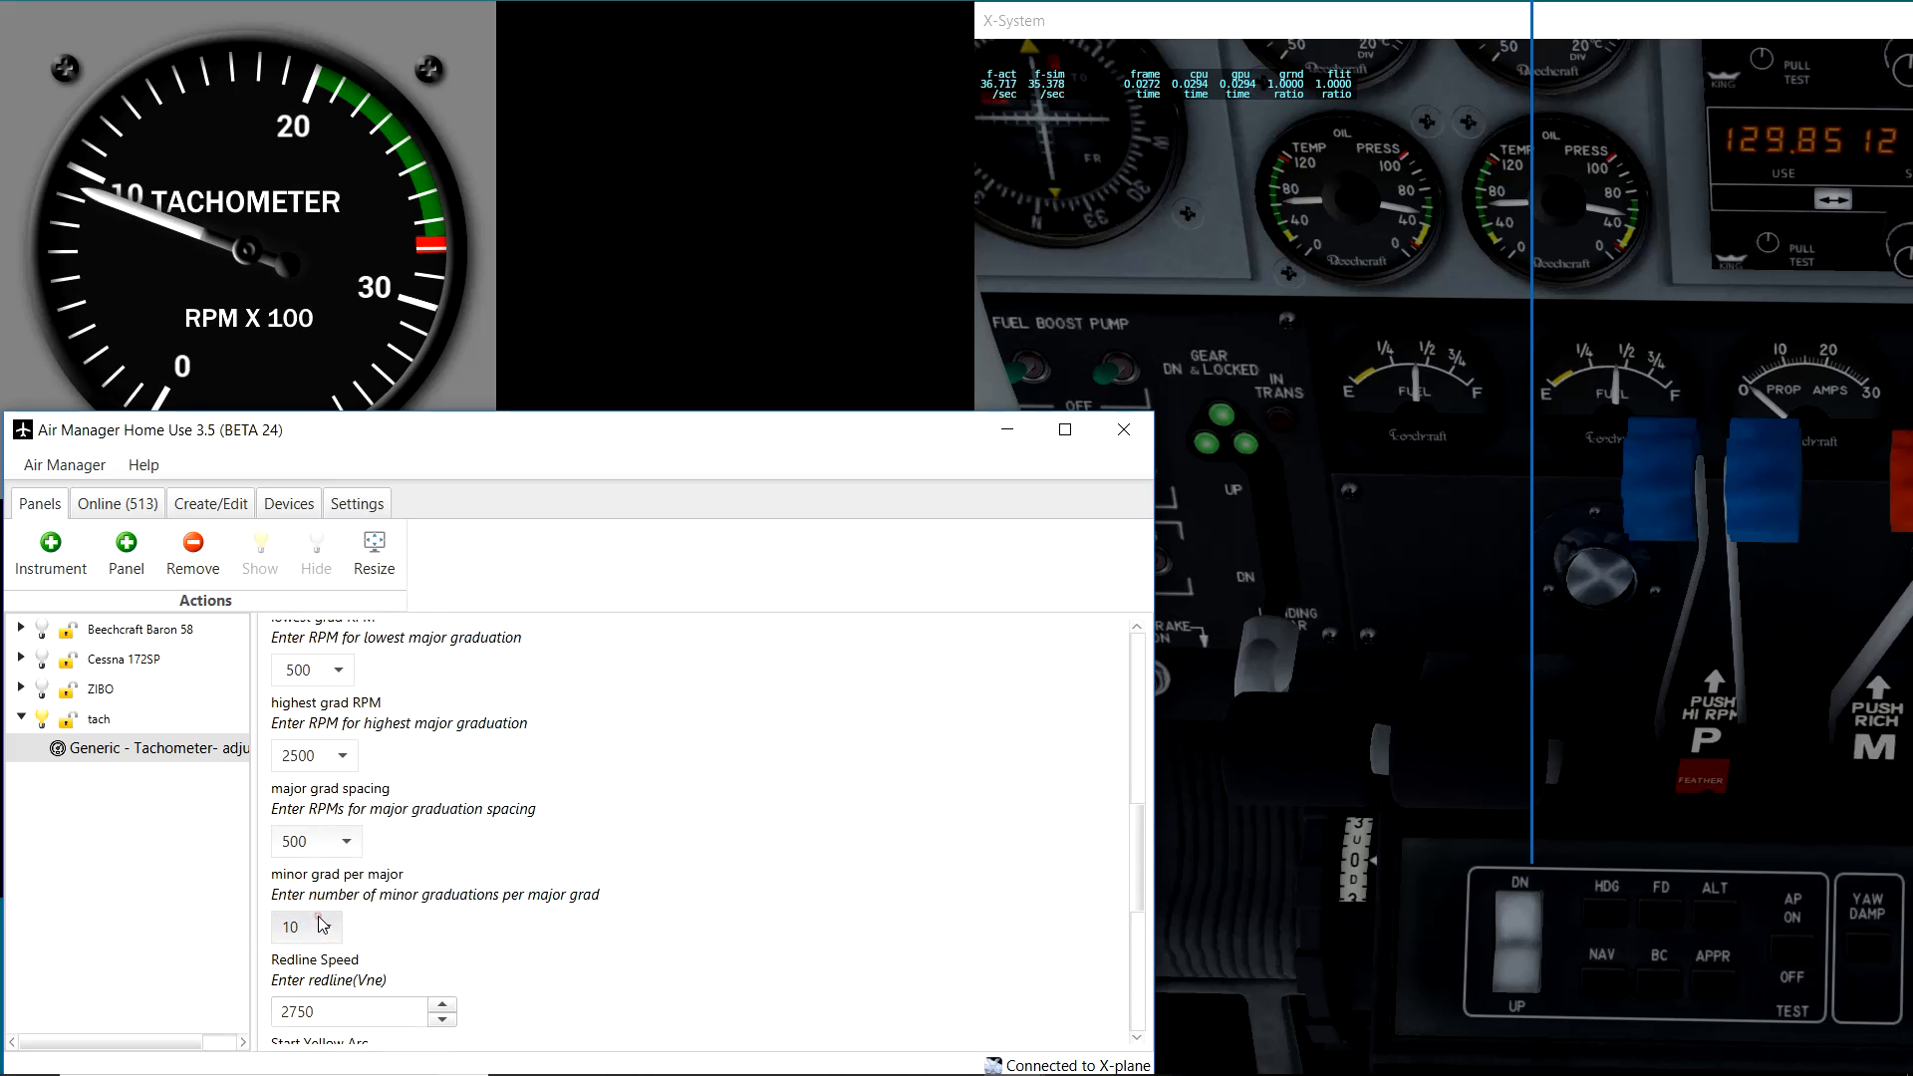
{"action": "left_click", "coordinate": [311, 926]}
{"action": "left_click", "coordinate": [305, 865]}
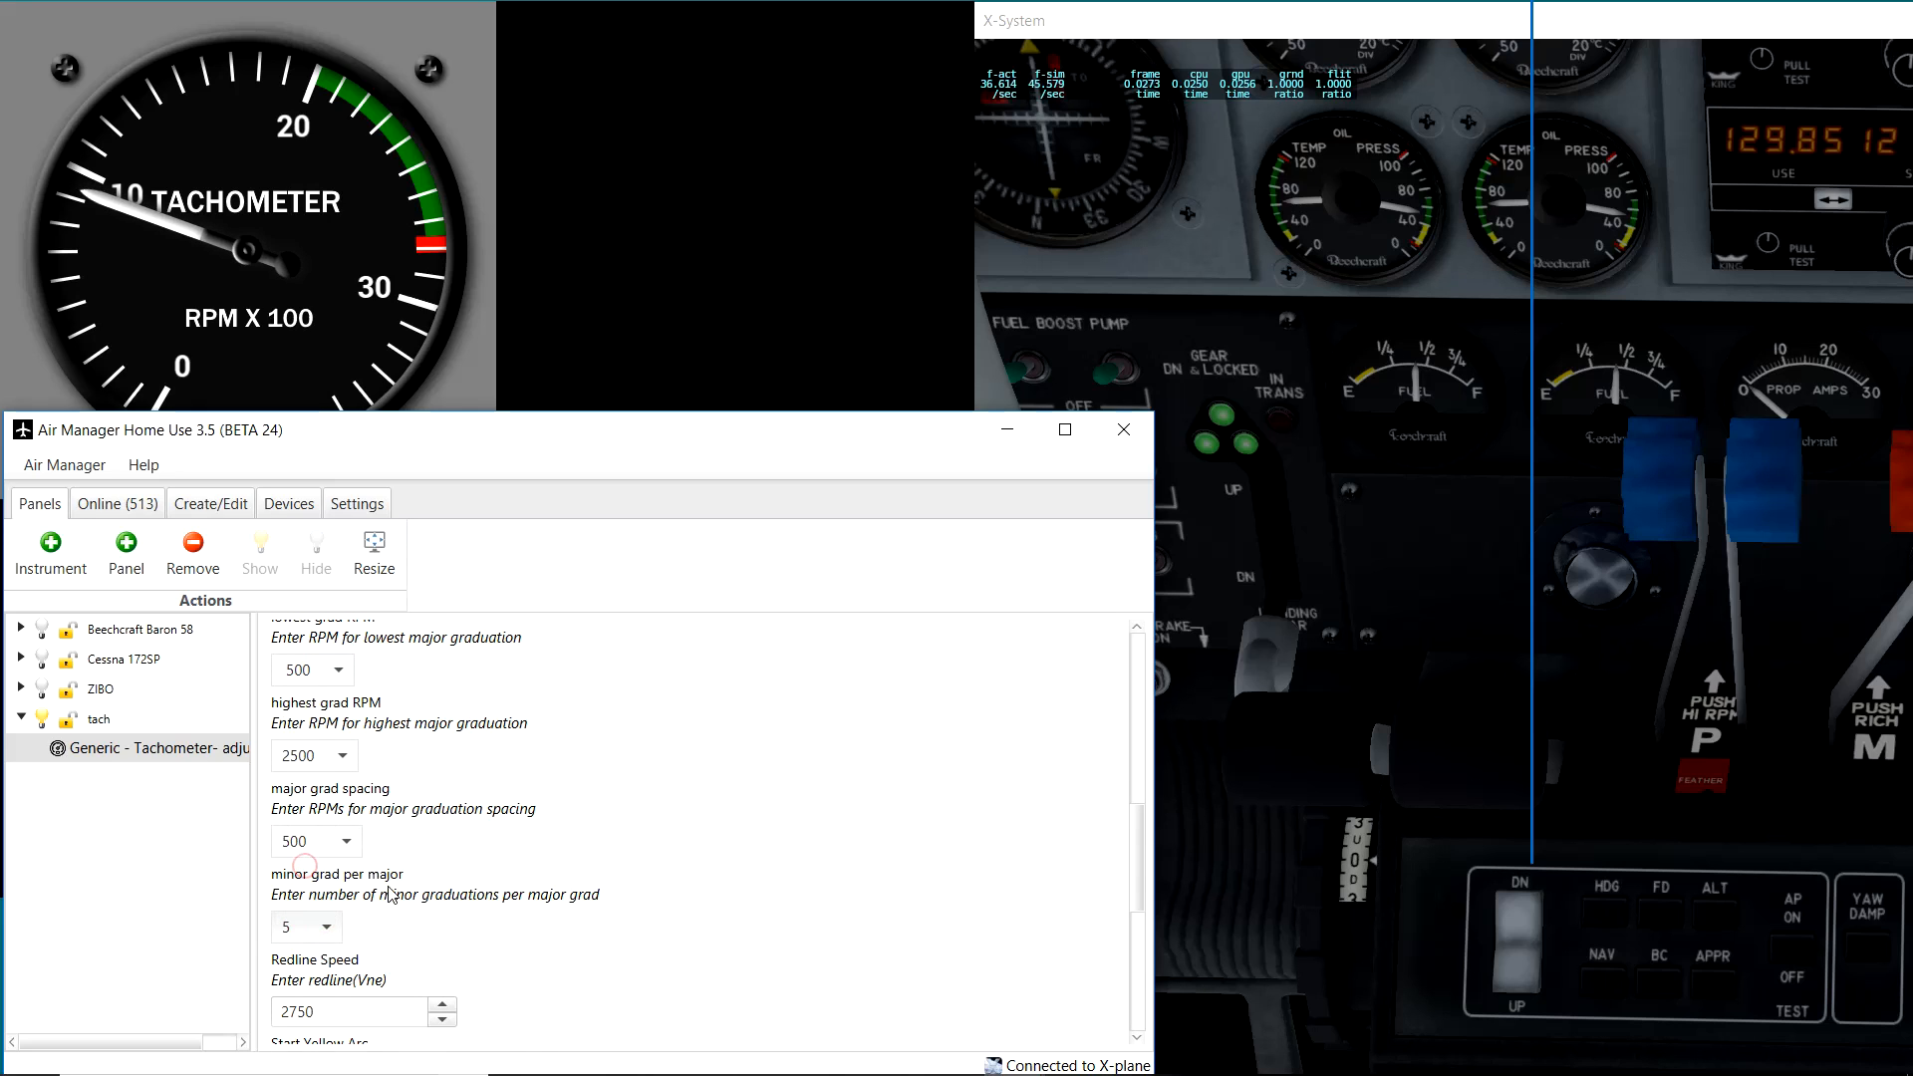
Step: Set the tachometer's redline to 6000, yellow arc start to 2400 and green arc start to 1500, and reload the tach panel
{"action": "scroll", "coordinate": [398, 866], "scroll_direction": "down", "scroll_amount": 7}
{"action": "double_click", "coordinate": [339, 807]}
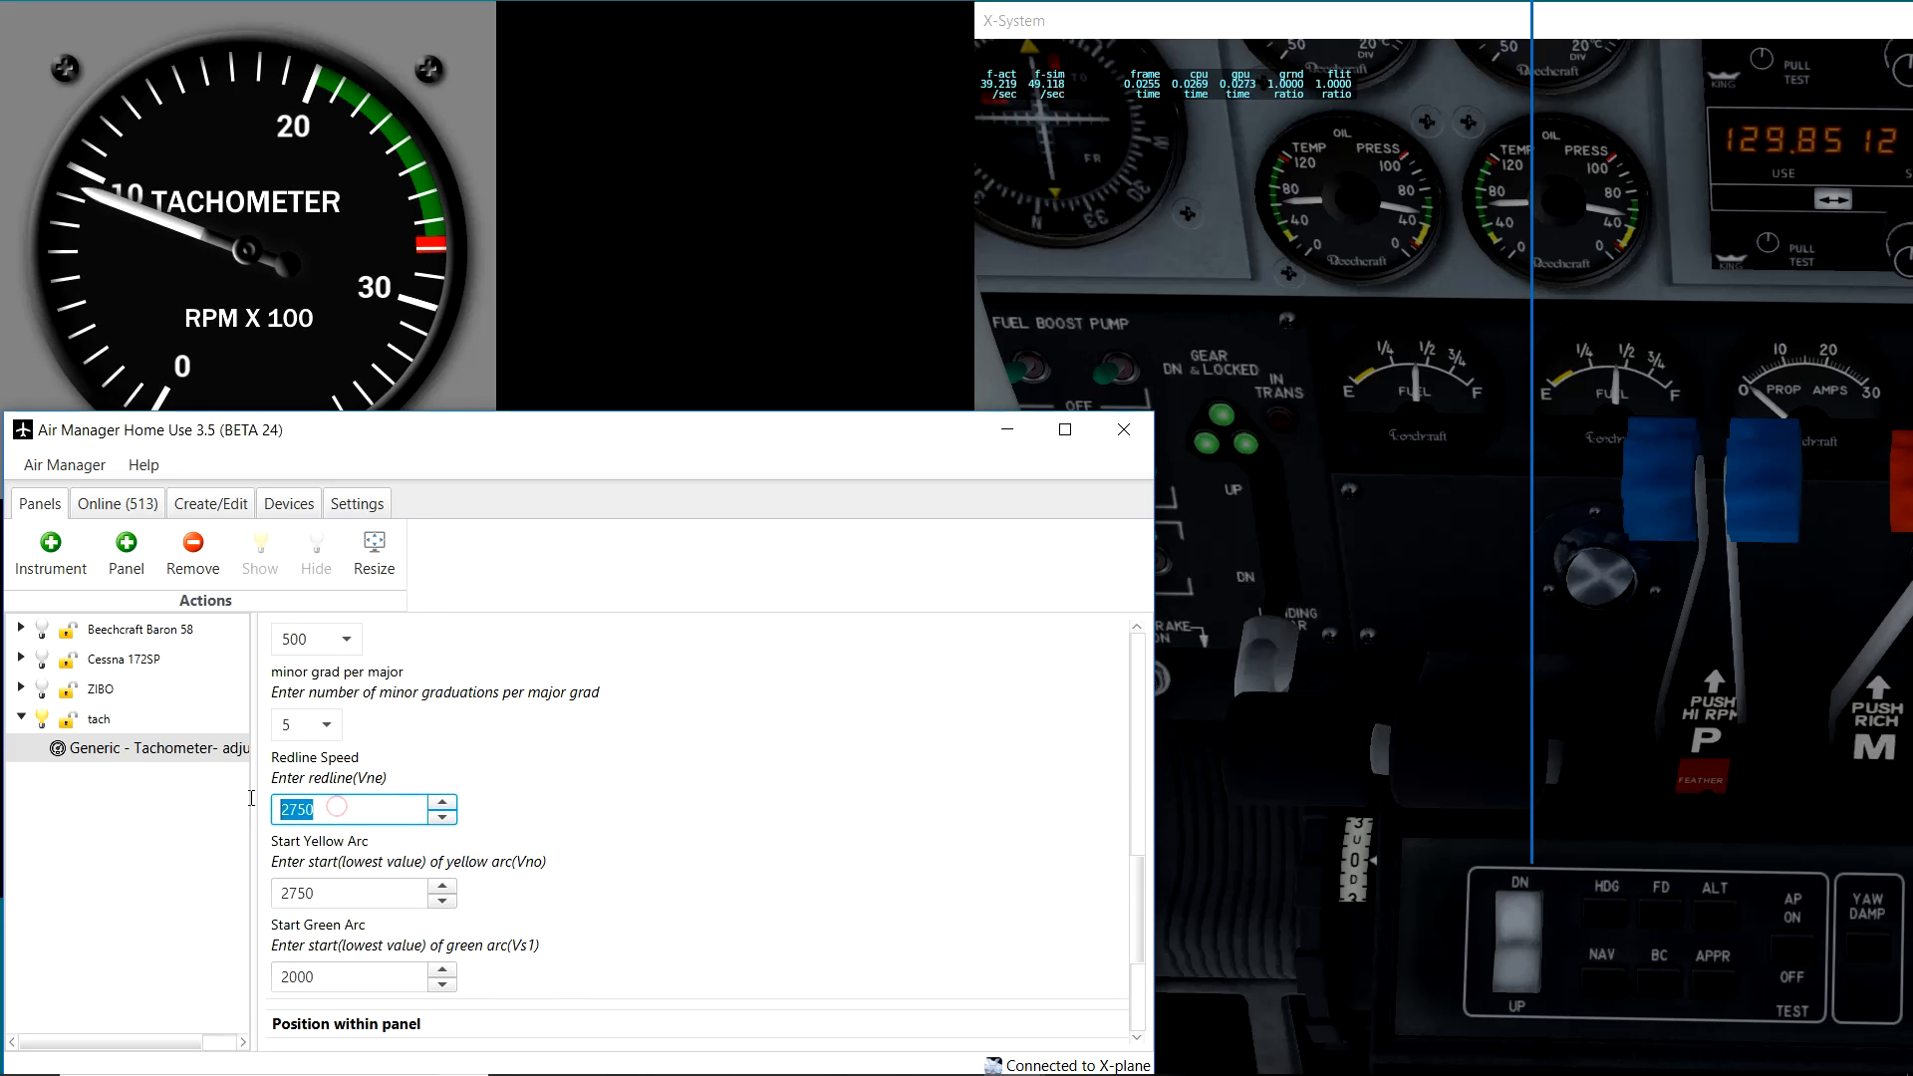
{"action": "type", "text": "25"}
{"action": "double_click", "coordinate": [317, 893]}
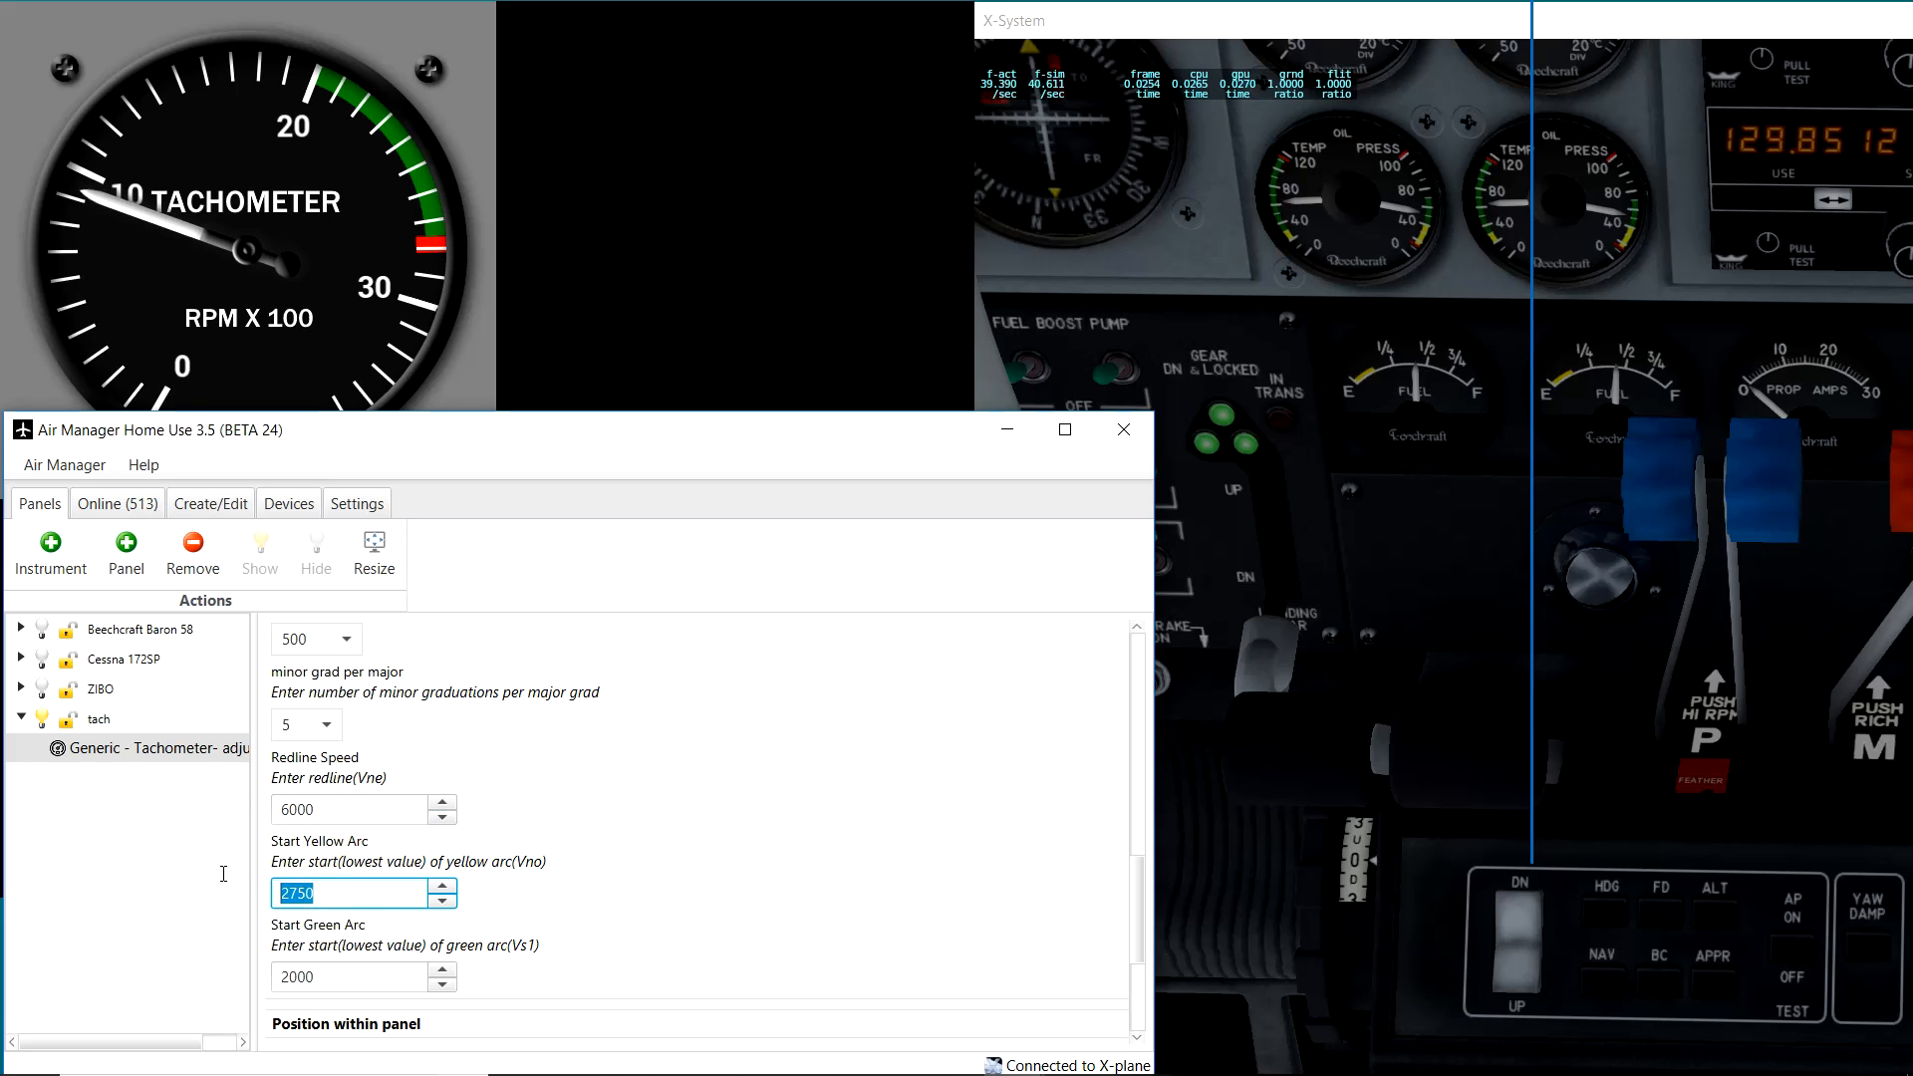
{"action": "type", "text": "2"}
{"action": "double_click", "coordinate": [303, 975]}
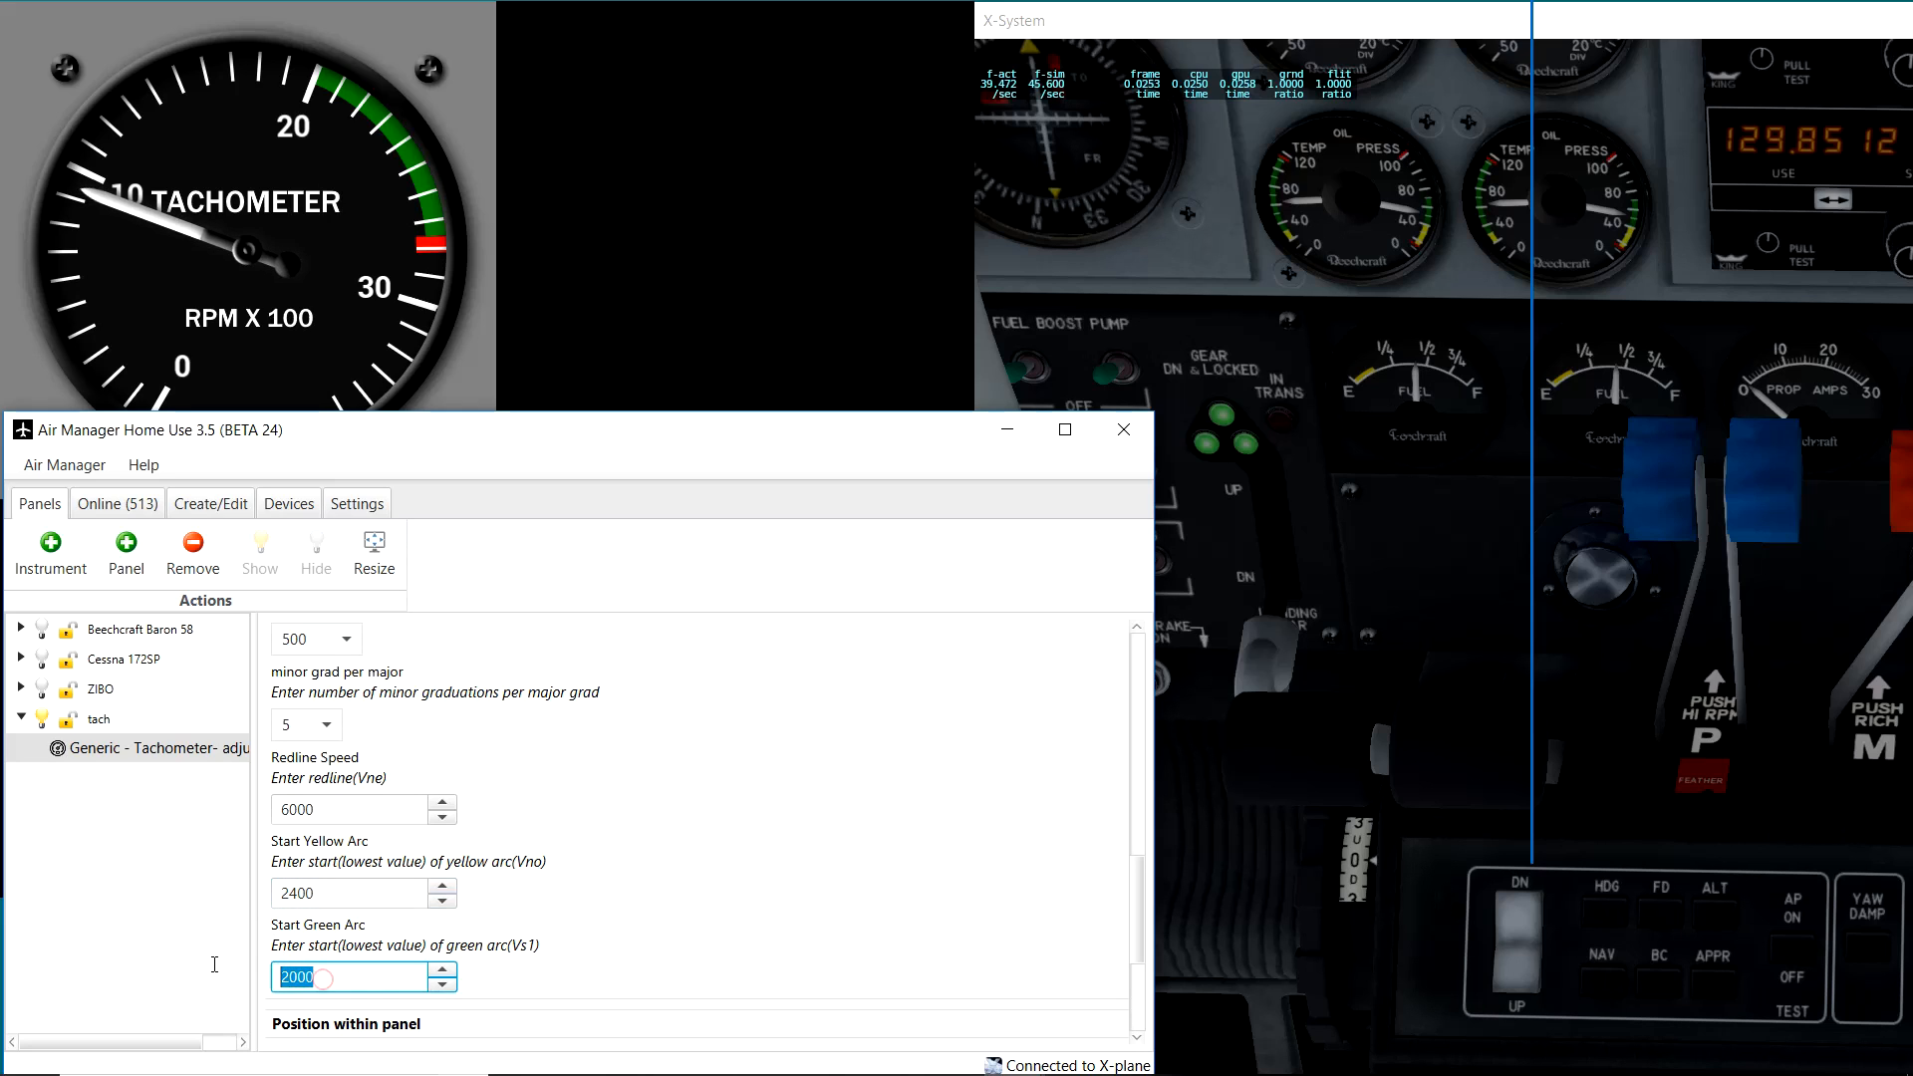
{"action": "type", "text": "15"}
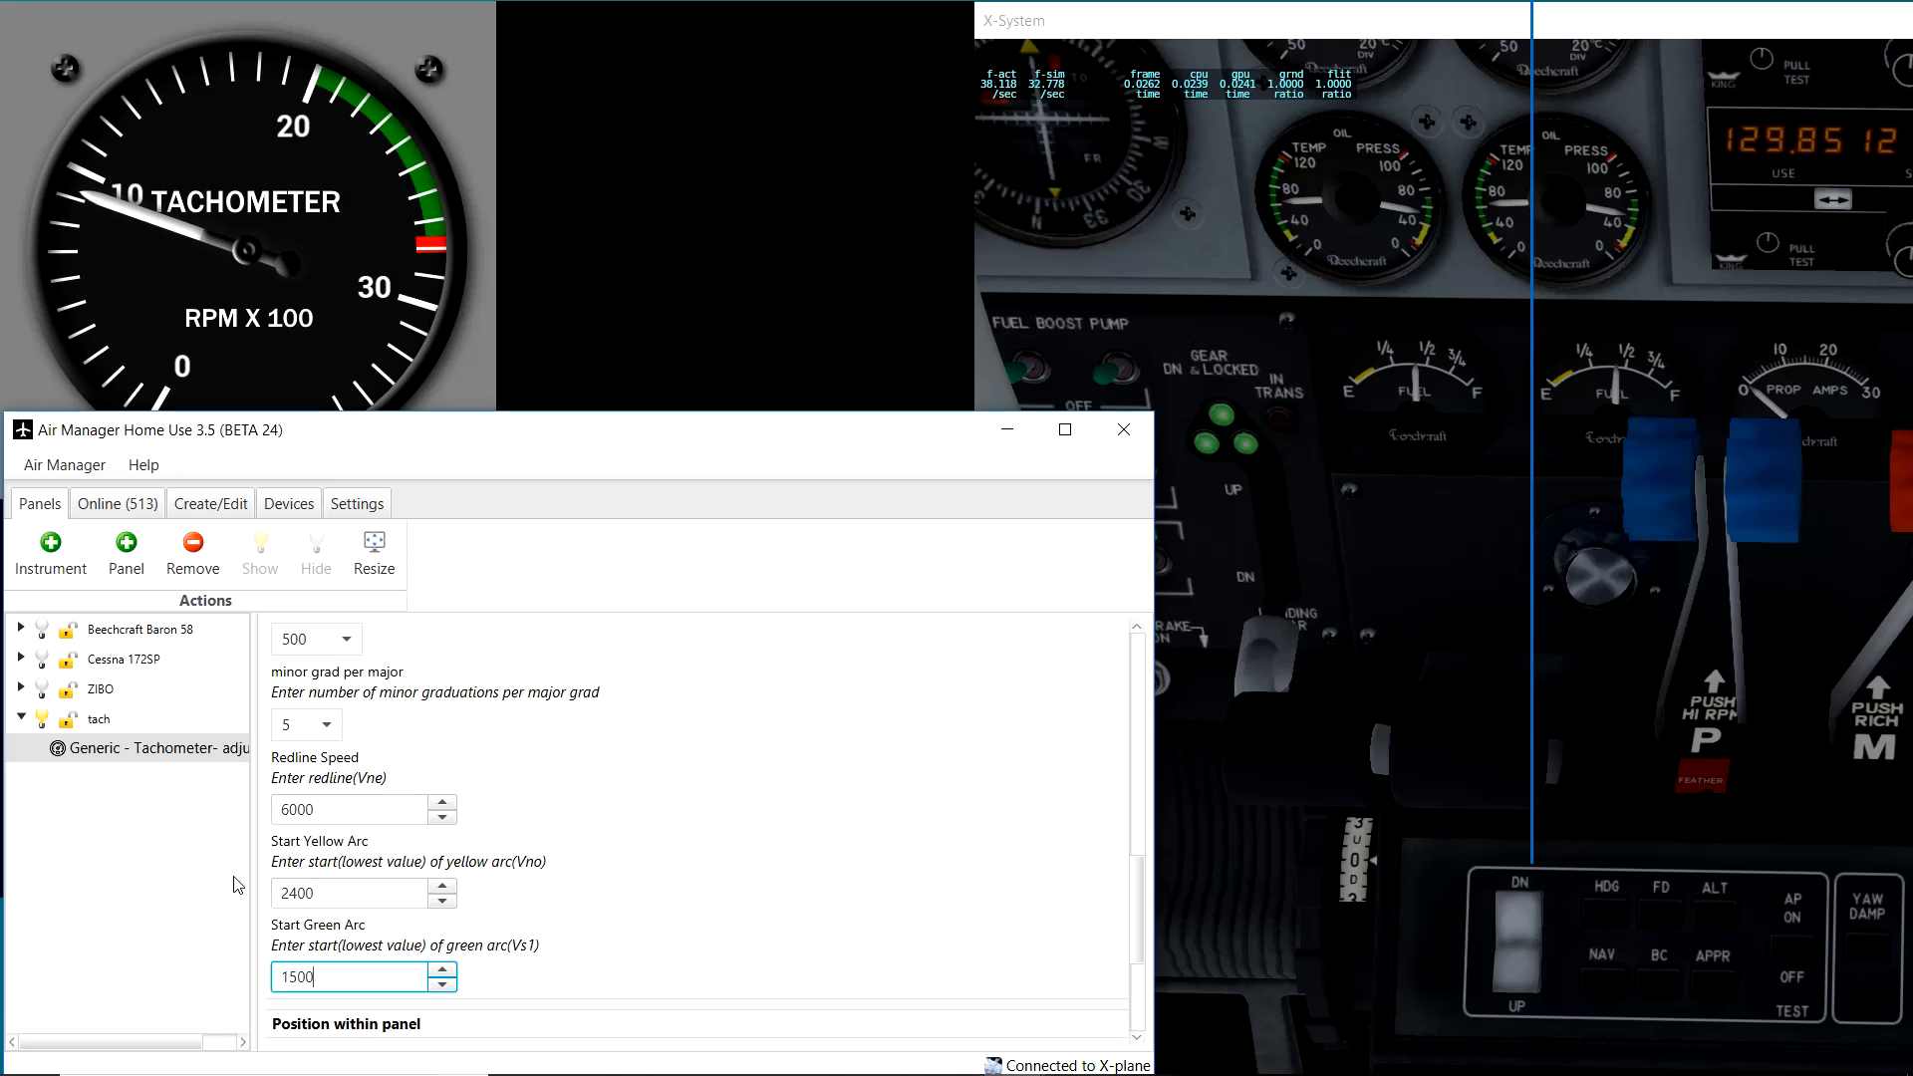
{"action": "left_click", "coordinate": [42, 716]}
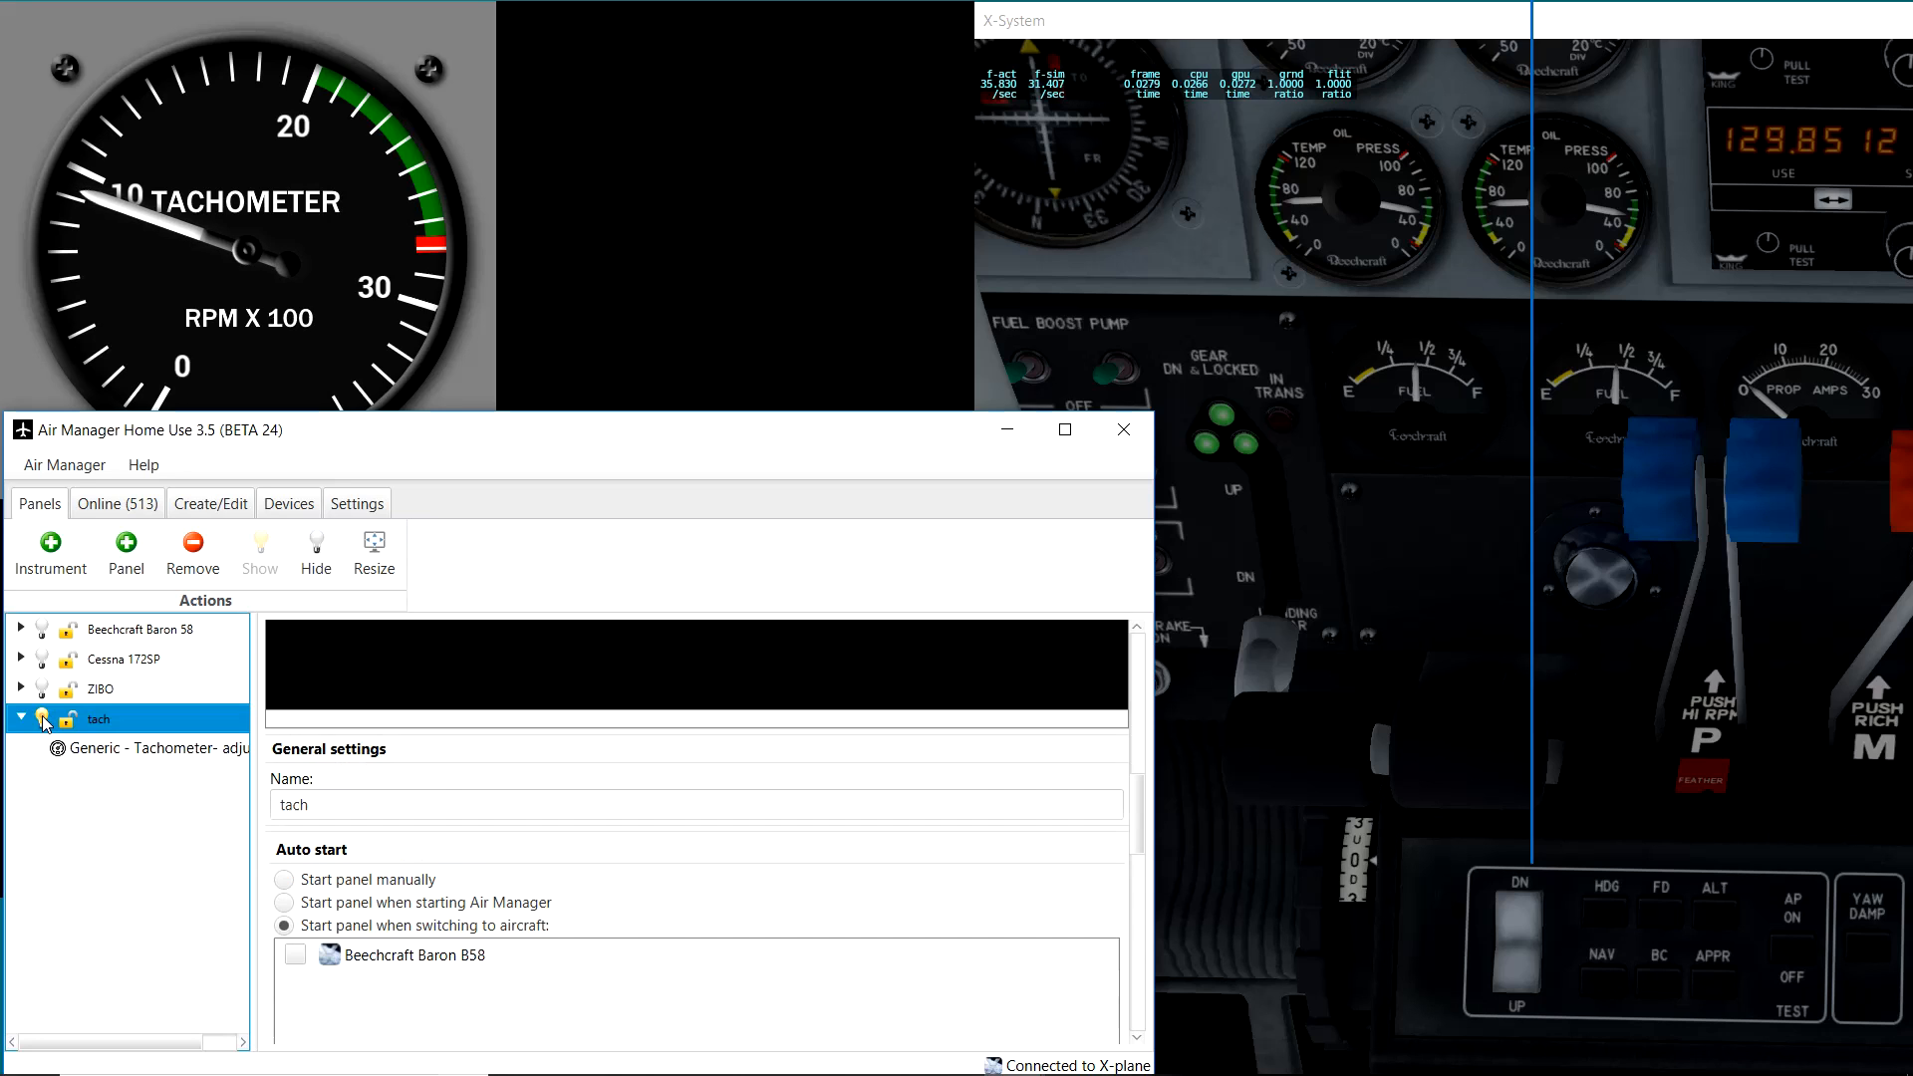
{"action": "left_click", "coordinate": [41, 716]}
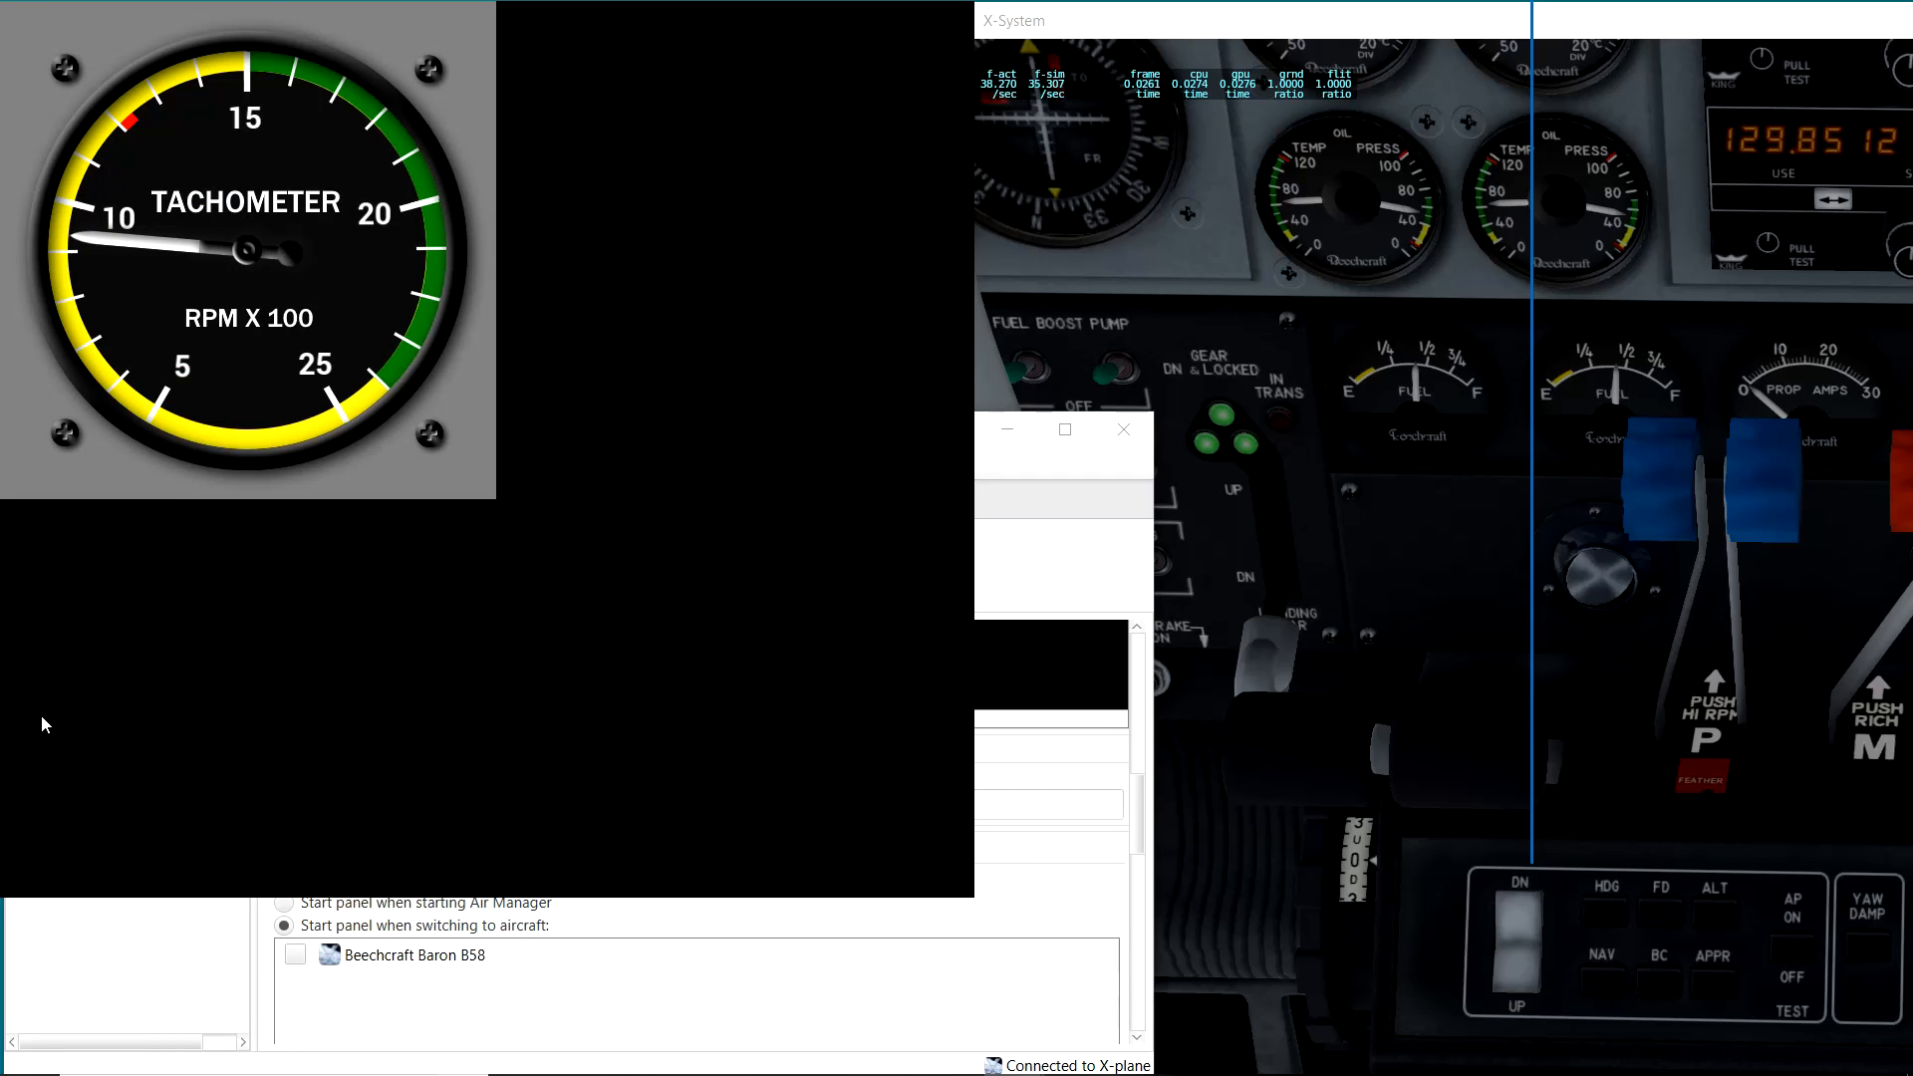
Step: Return to Air Manager, set the generic tachometer's redline to 2500, and reload the tach panel
{"action": "left_click", "coordinate": [657, 1011]}
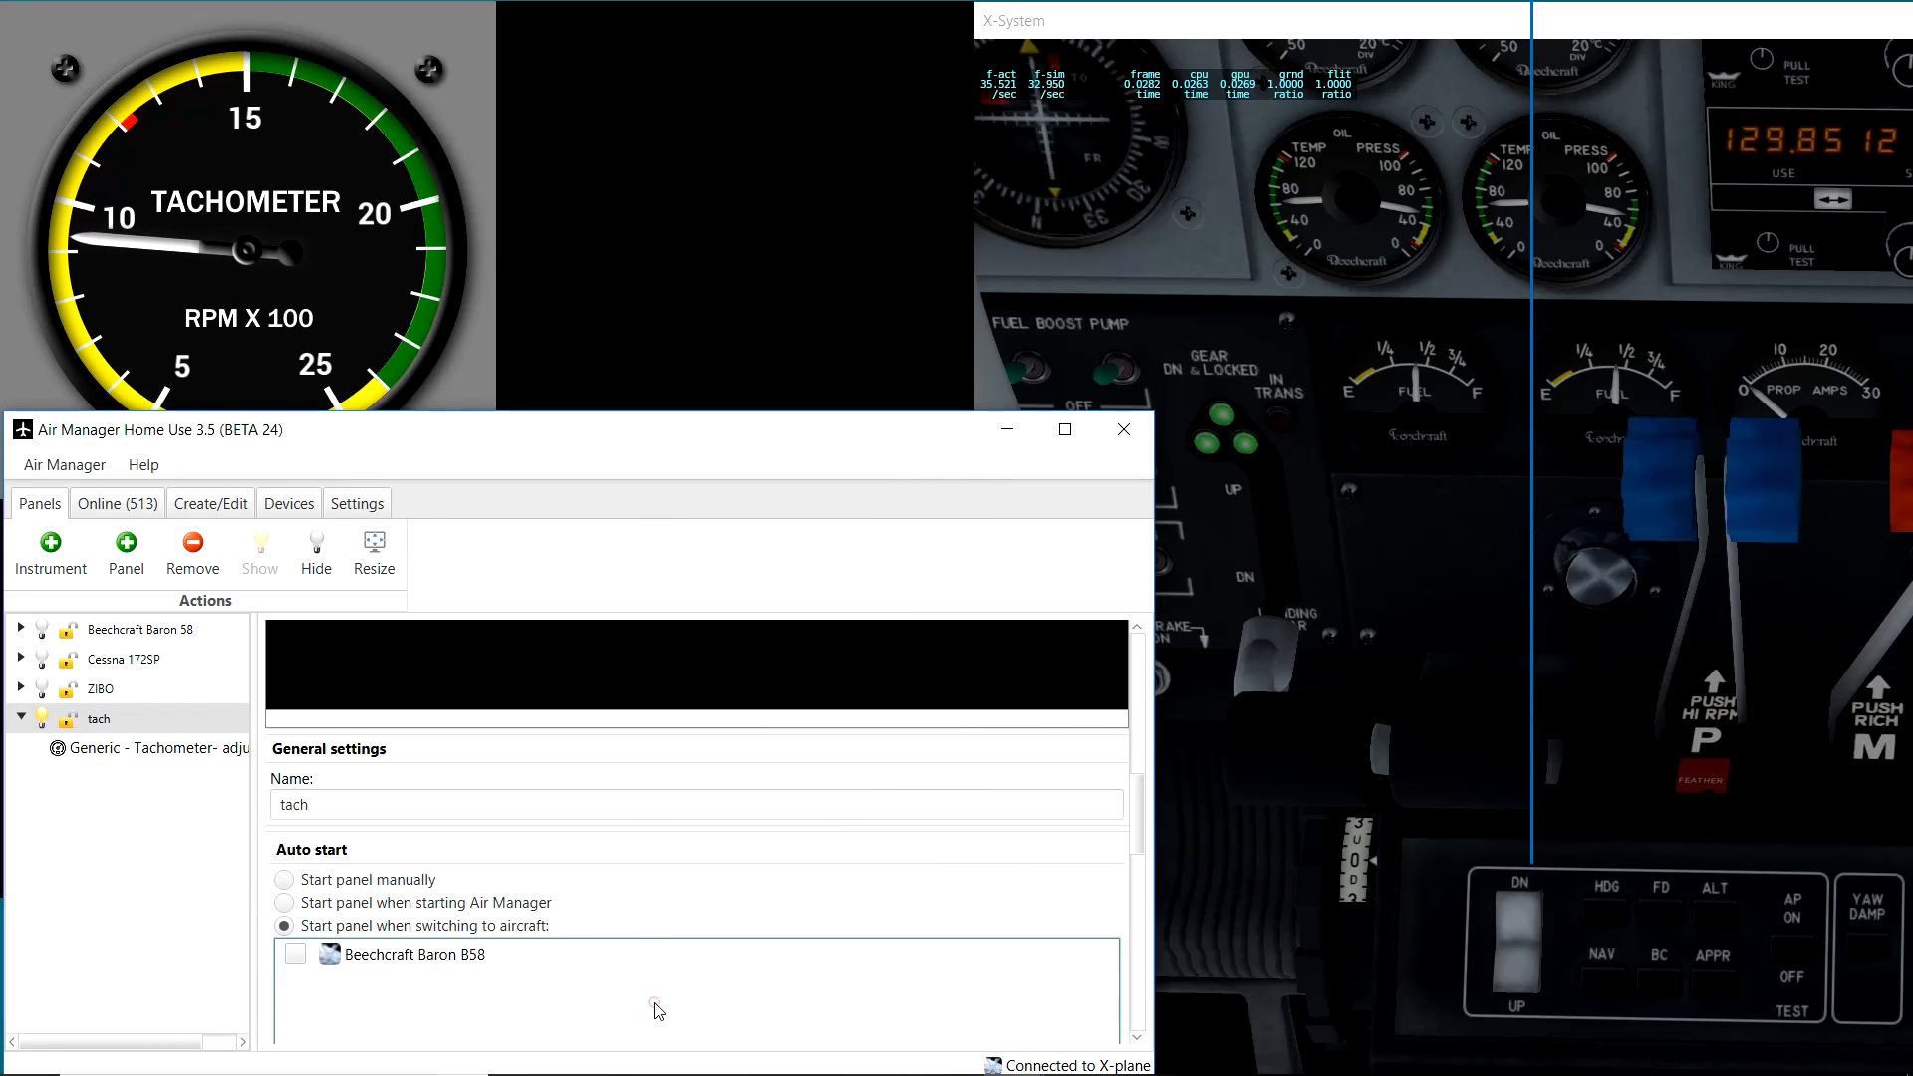
{"action": "scroll", "coordinate": [513, 877], "scroll_direction": "down", "scroll_amount": 2}
{"action": "scroll", "coordinate": [516, 876], "scroll_direction": "up", "scroll_amount": 2}
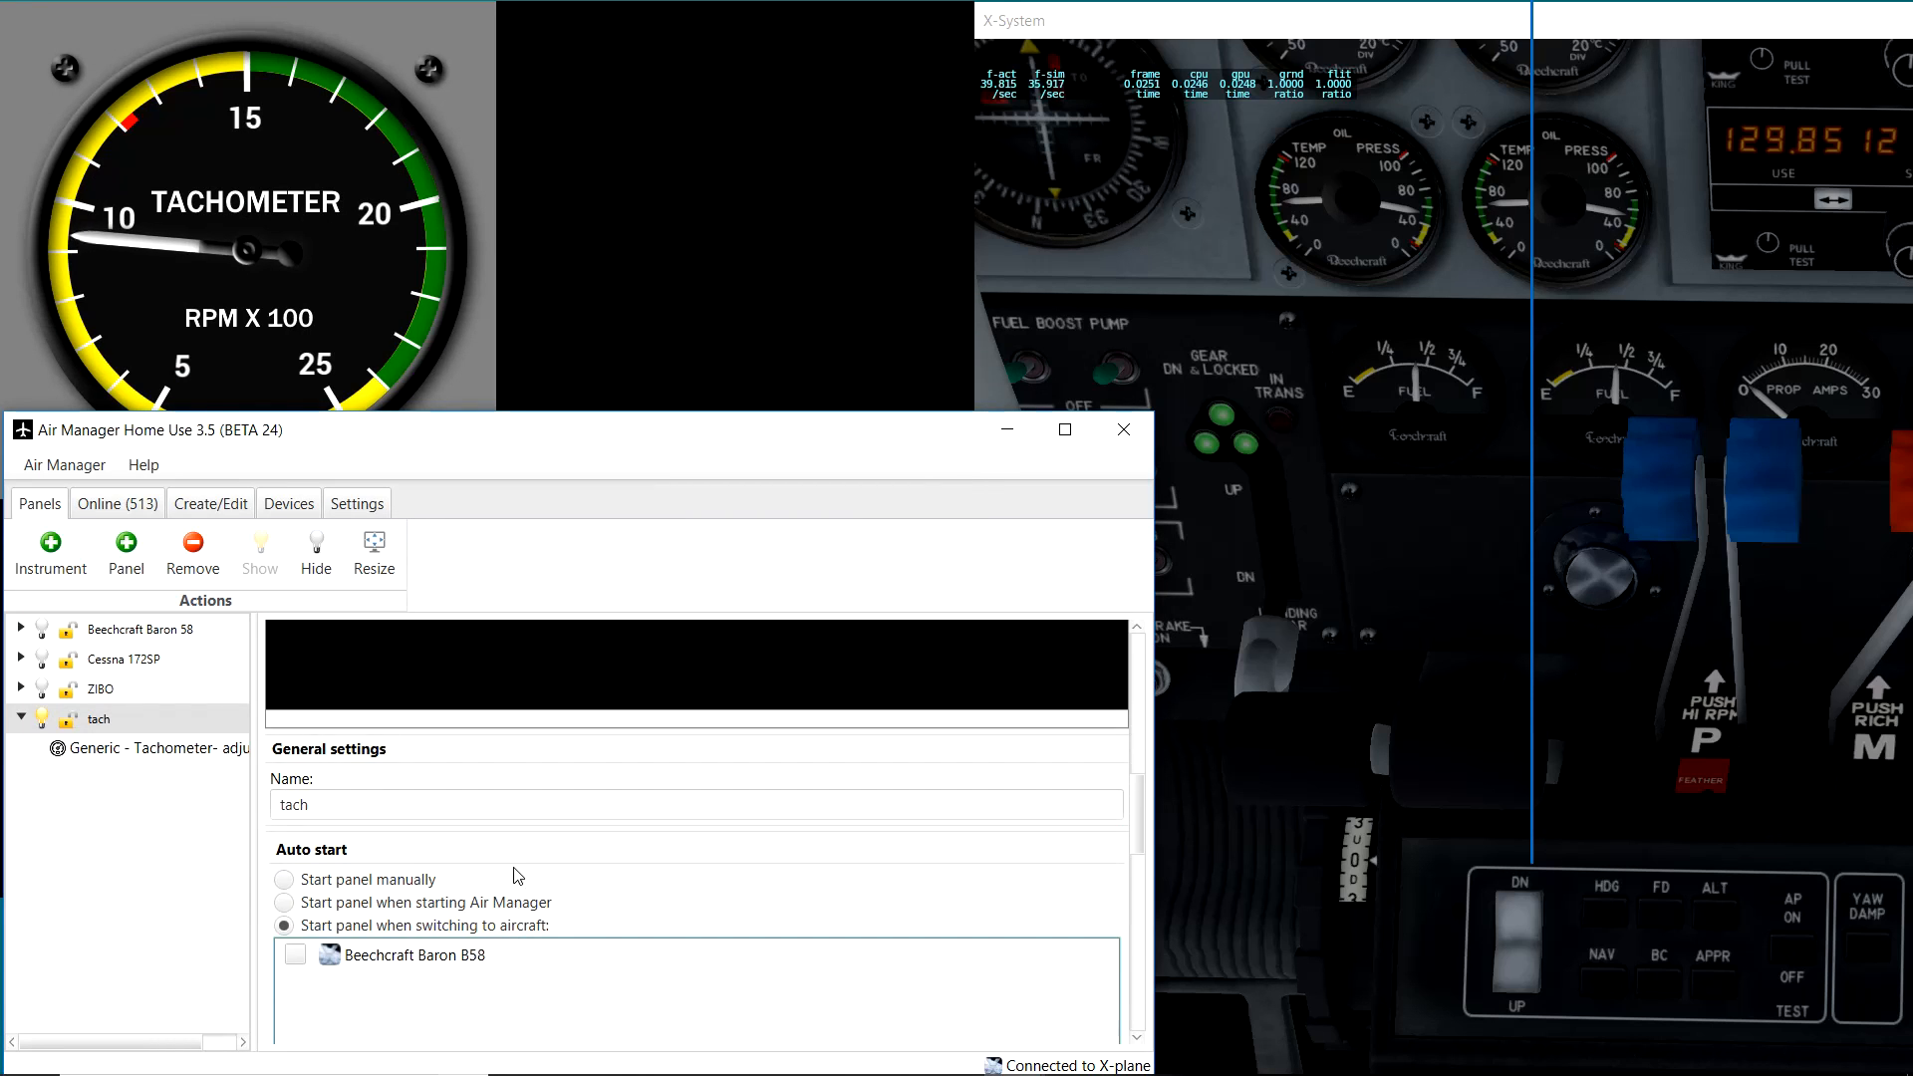
{"action": "left_click", "coordinate": [108, 749]}
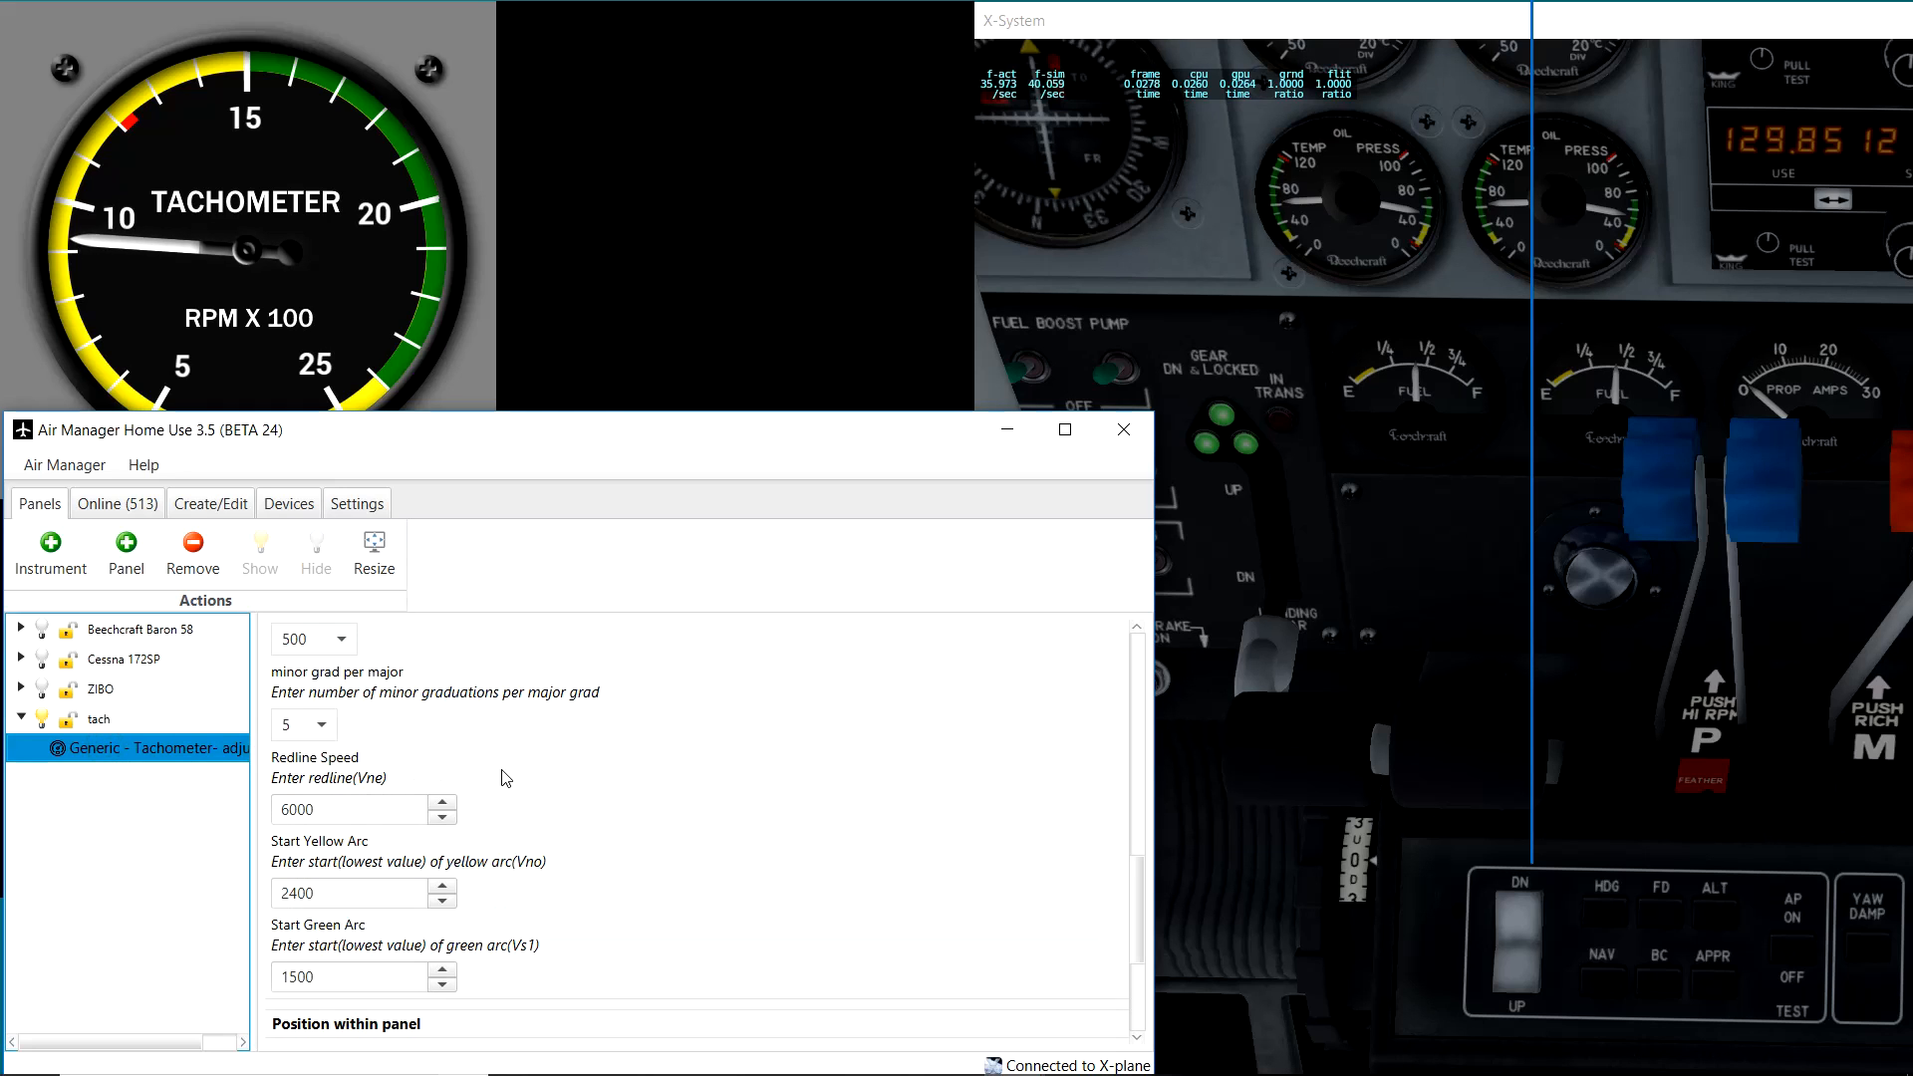
{"action": "scroll", "coordinate": [503, 777], "scroll_direction": "down", "scroll_amount": 1}
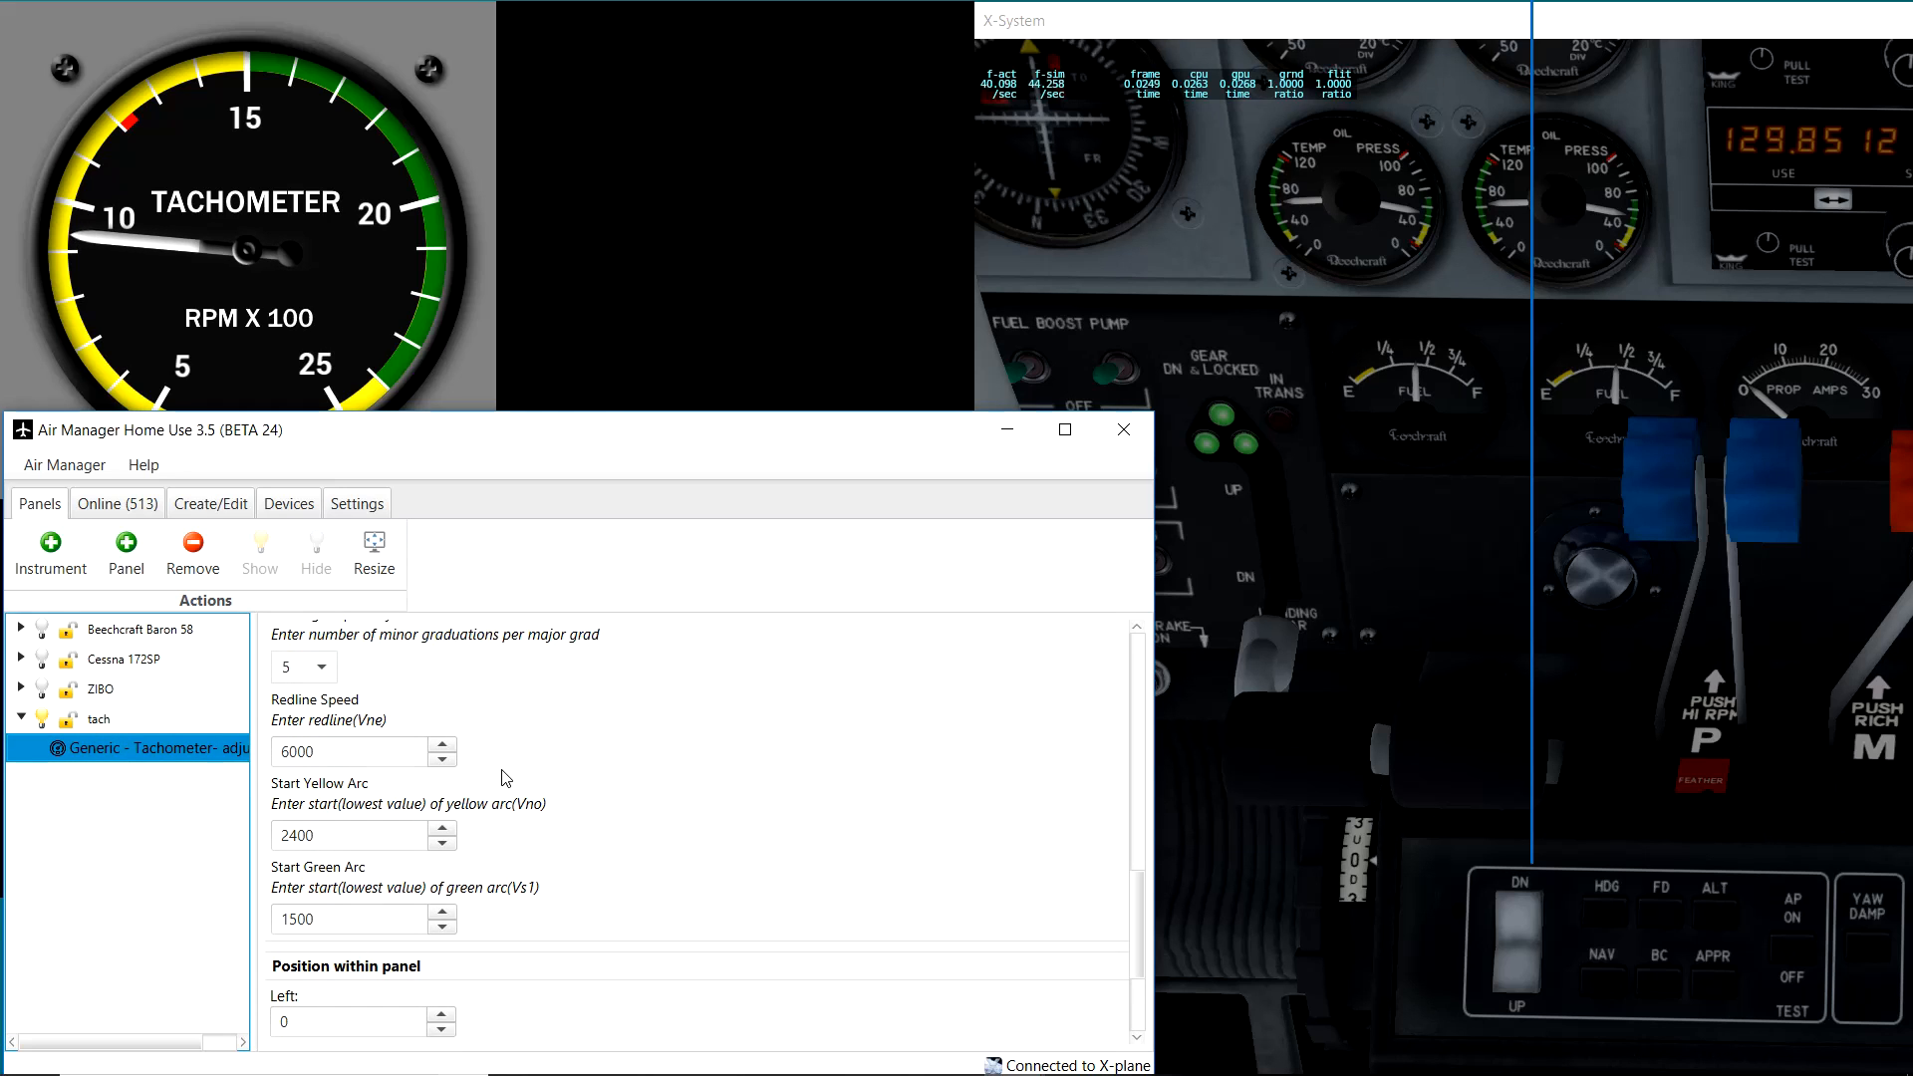
{"action": "left_click", "coordinate": [345, 751]}
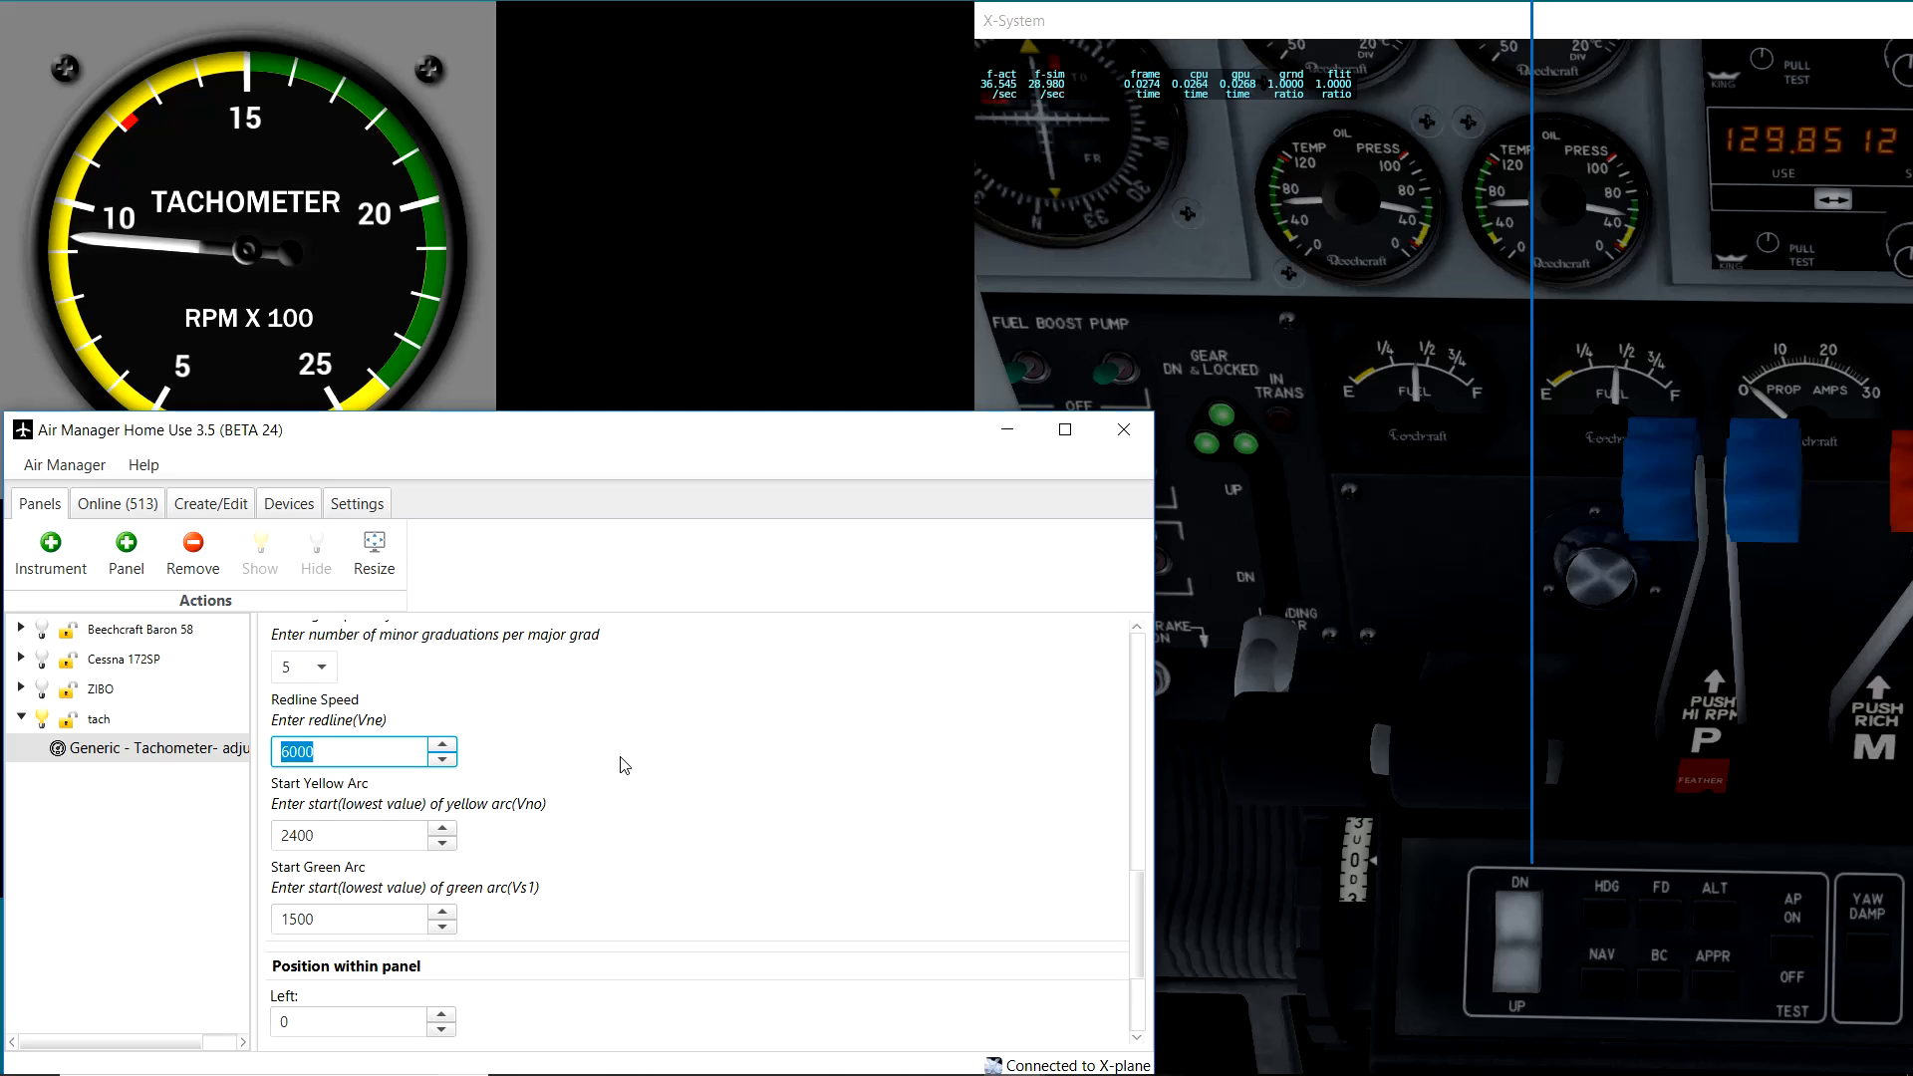
{"action": "type", "text": "2500"}
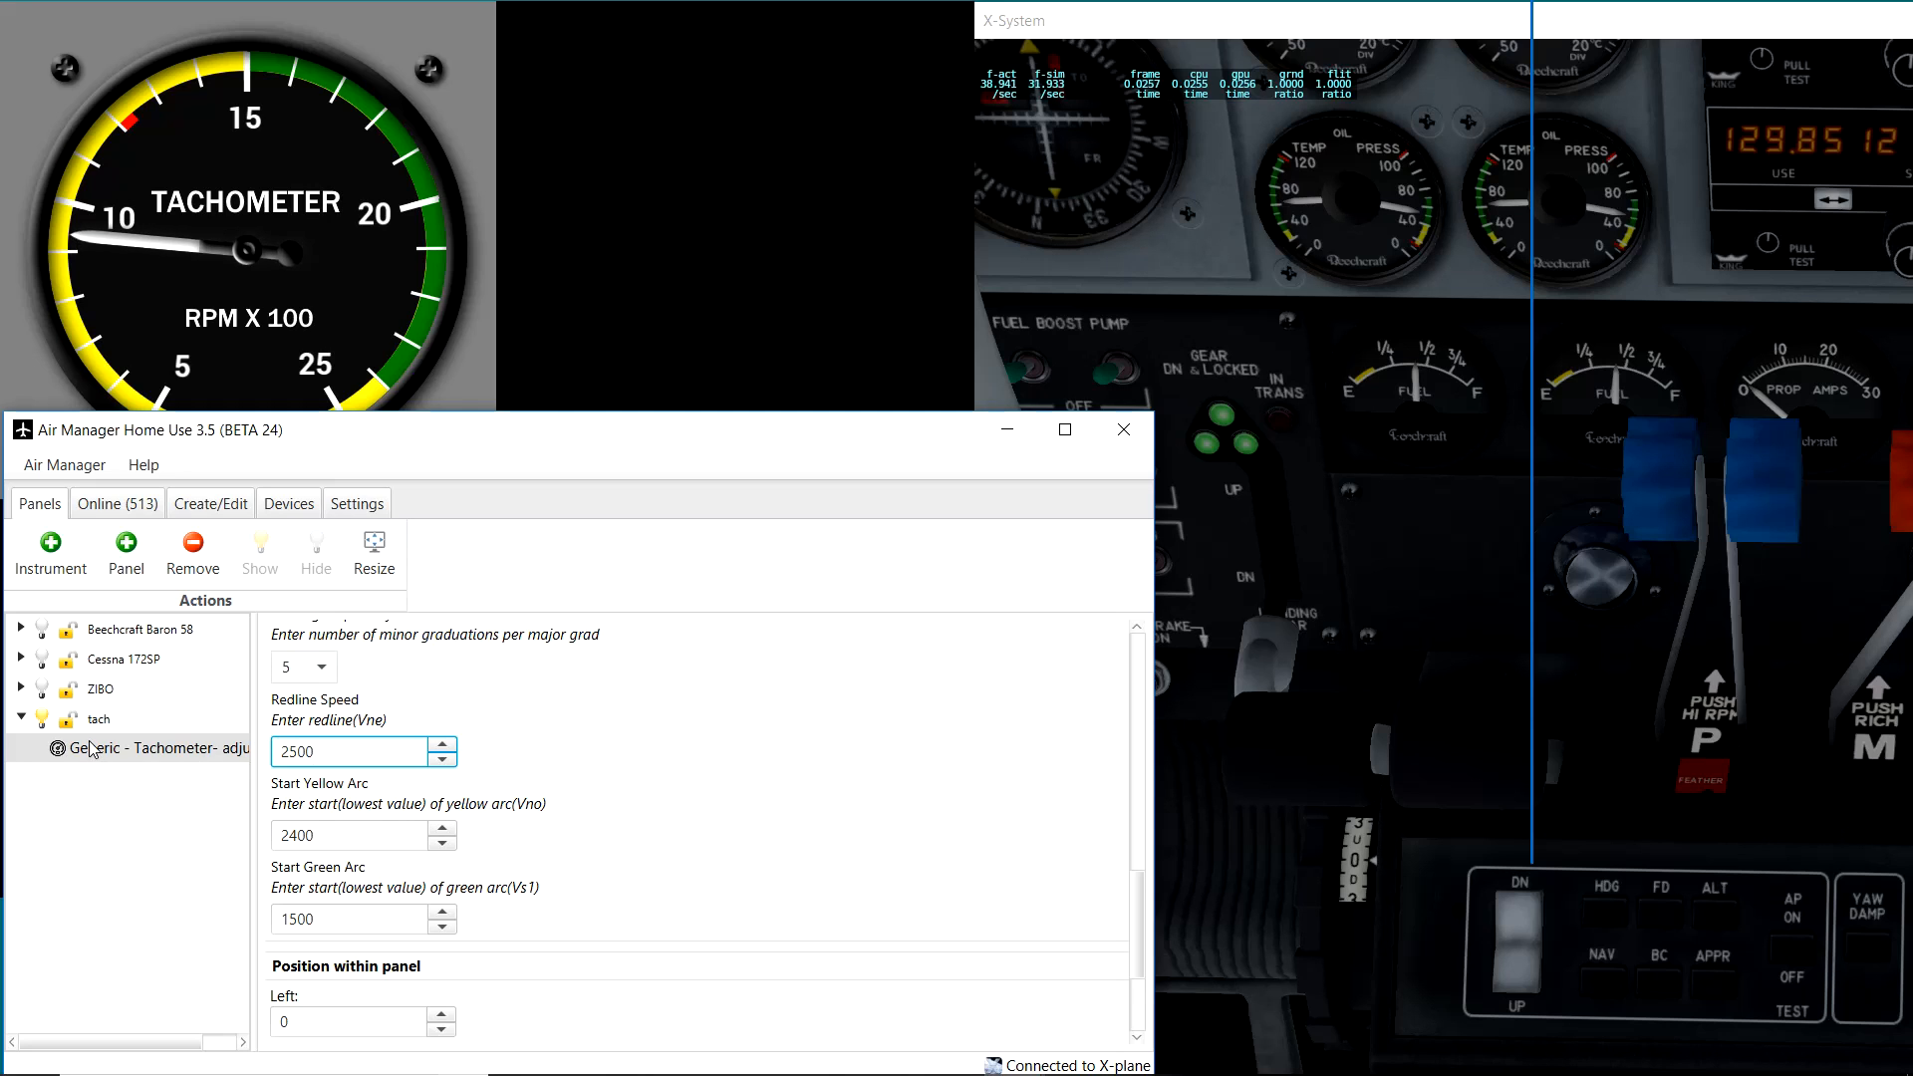
{"action": "left_click", "coordinate": [44, 717]}
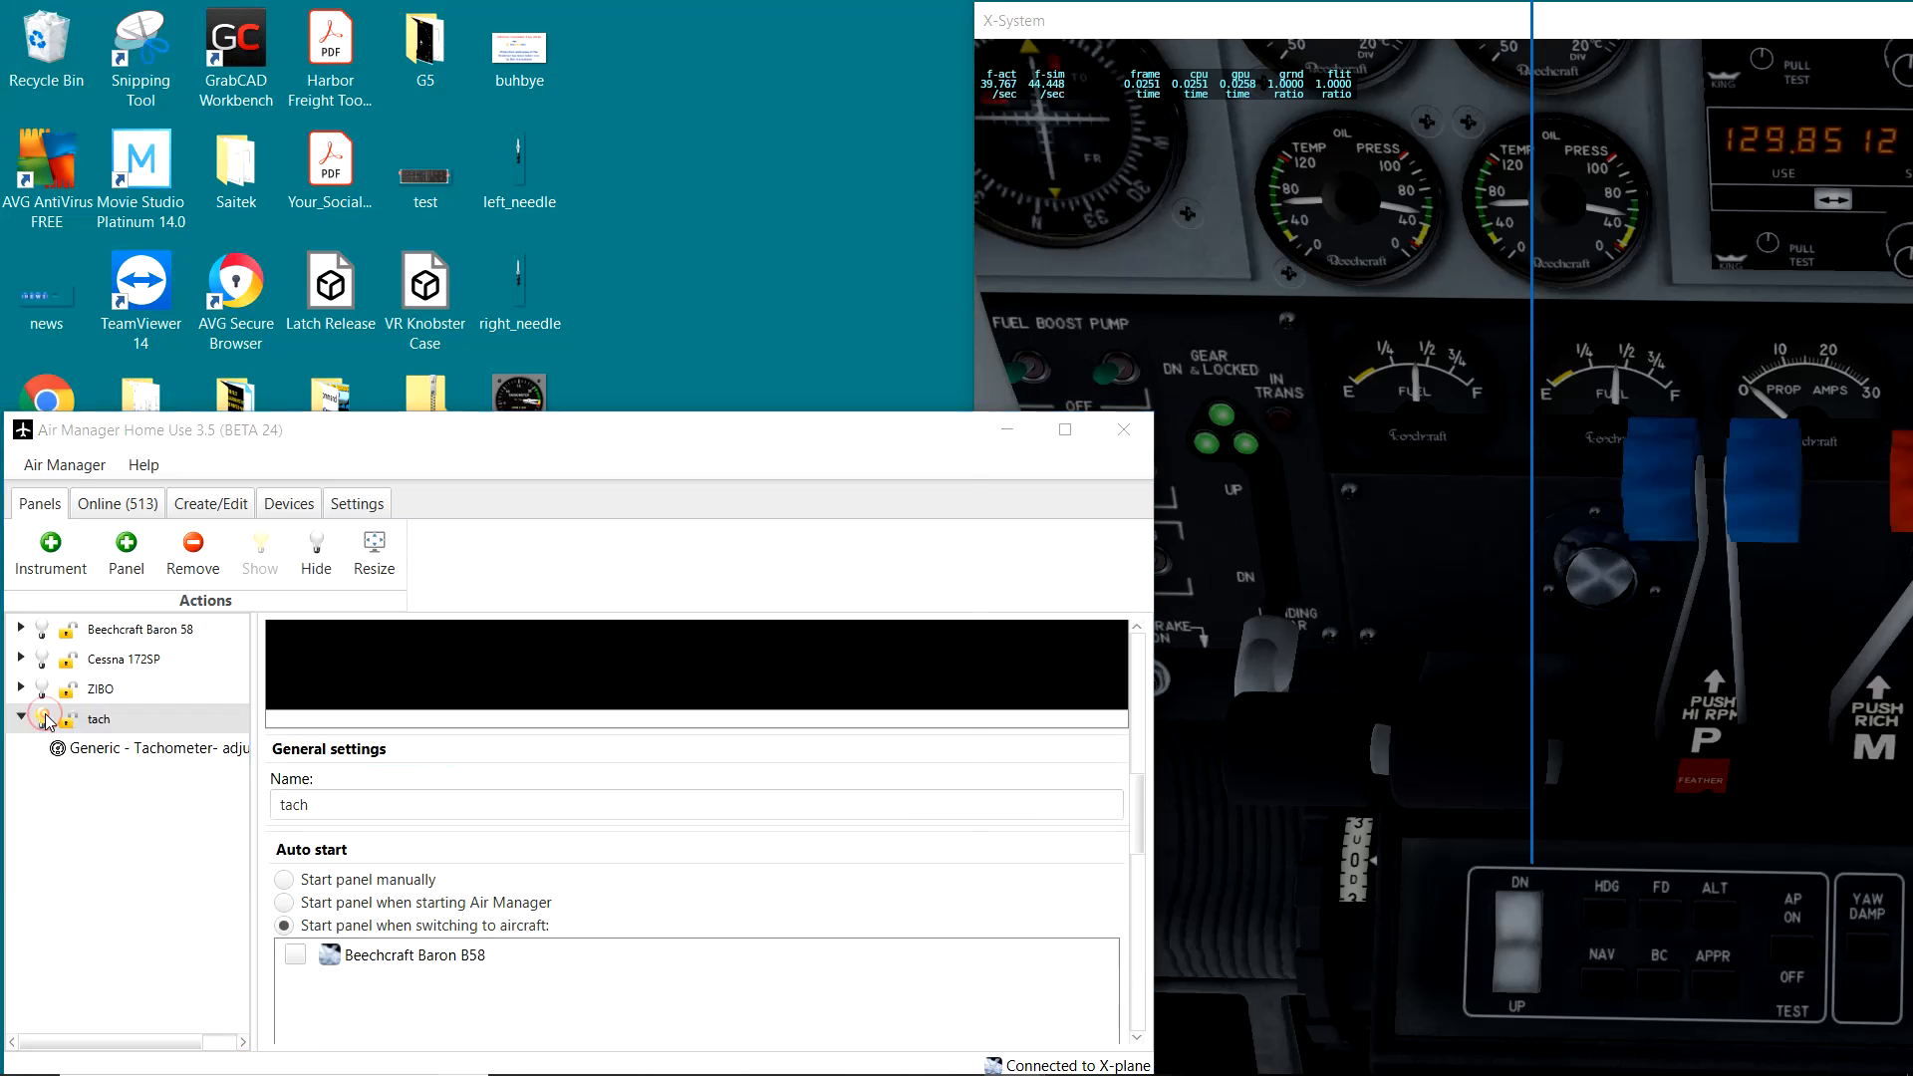
{"action": "left_click", "coordinate": [45, 716]}
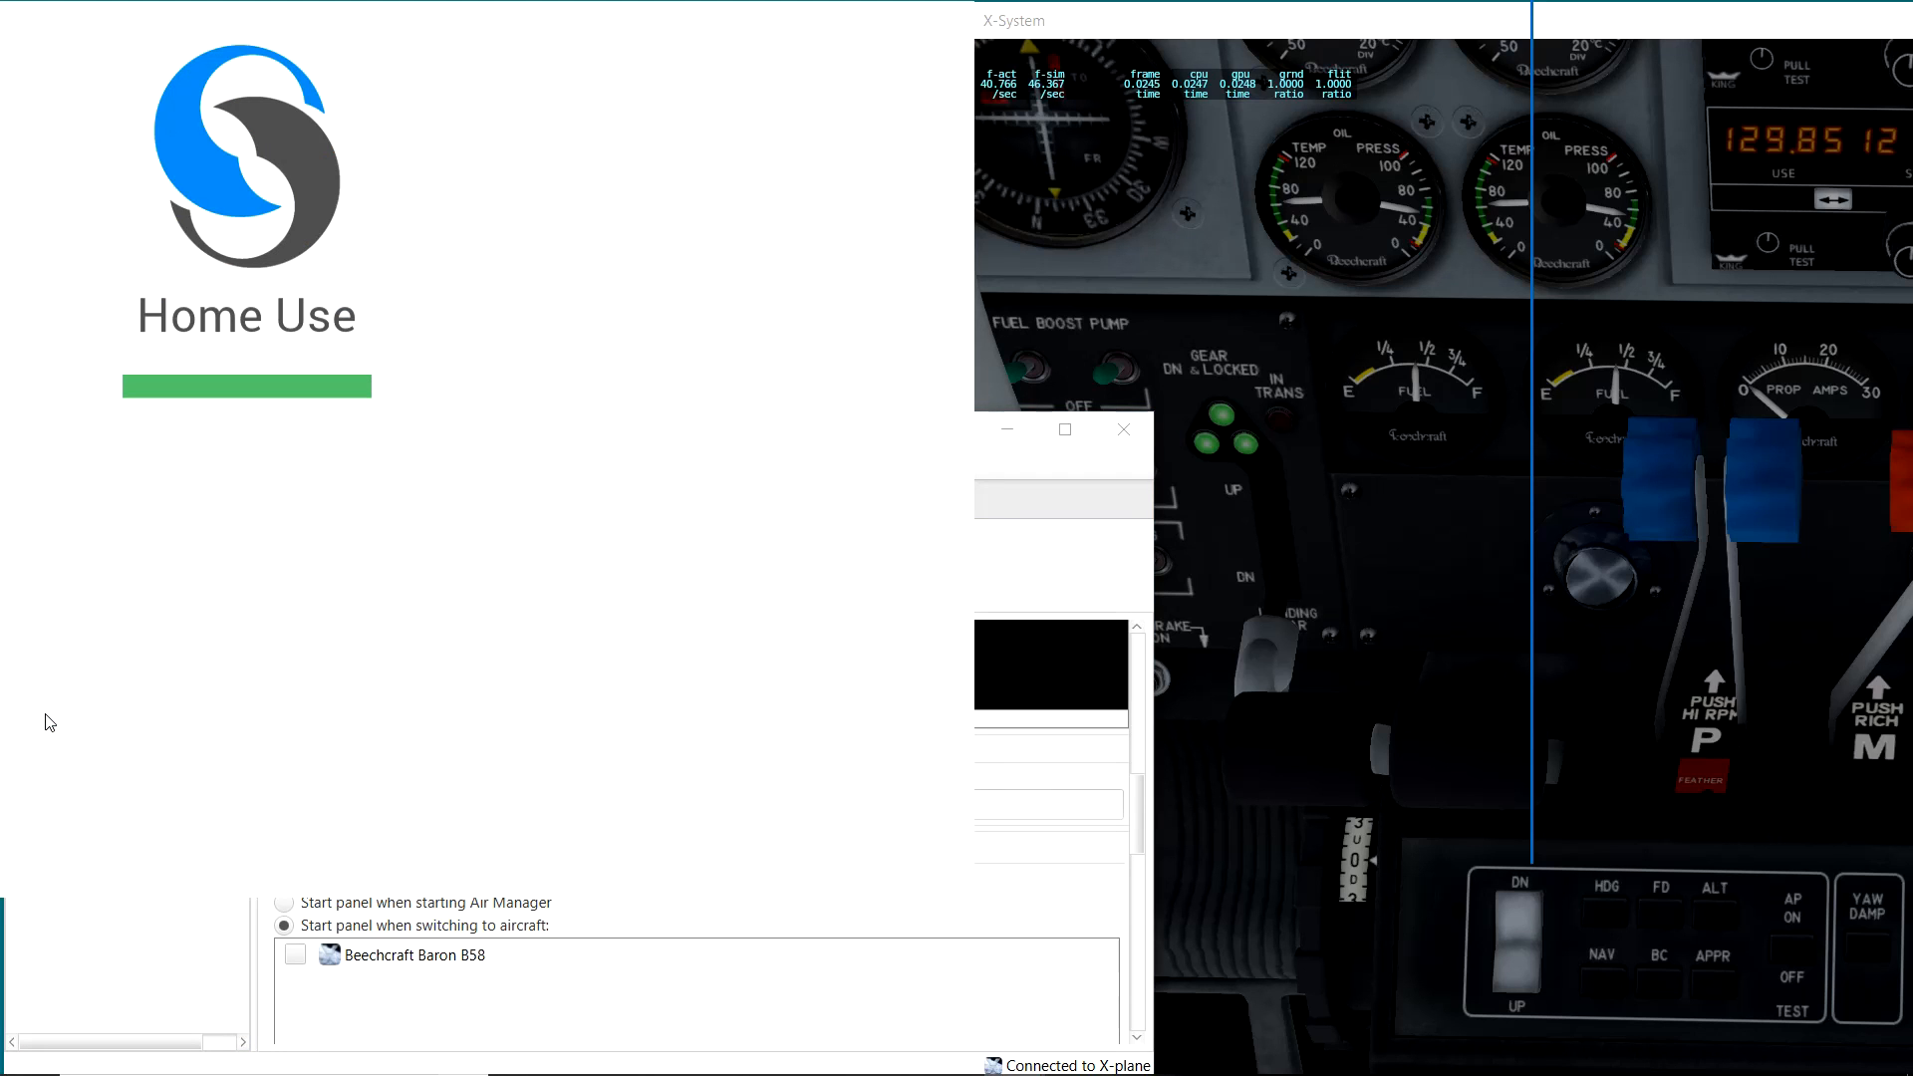